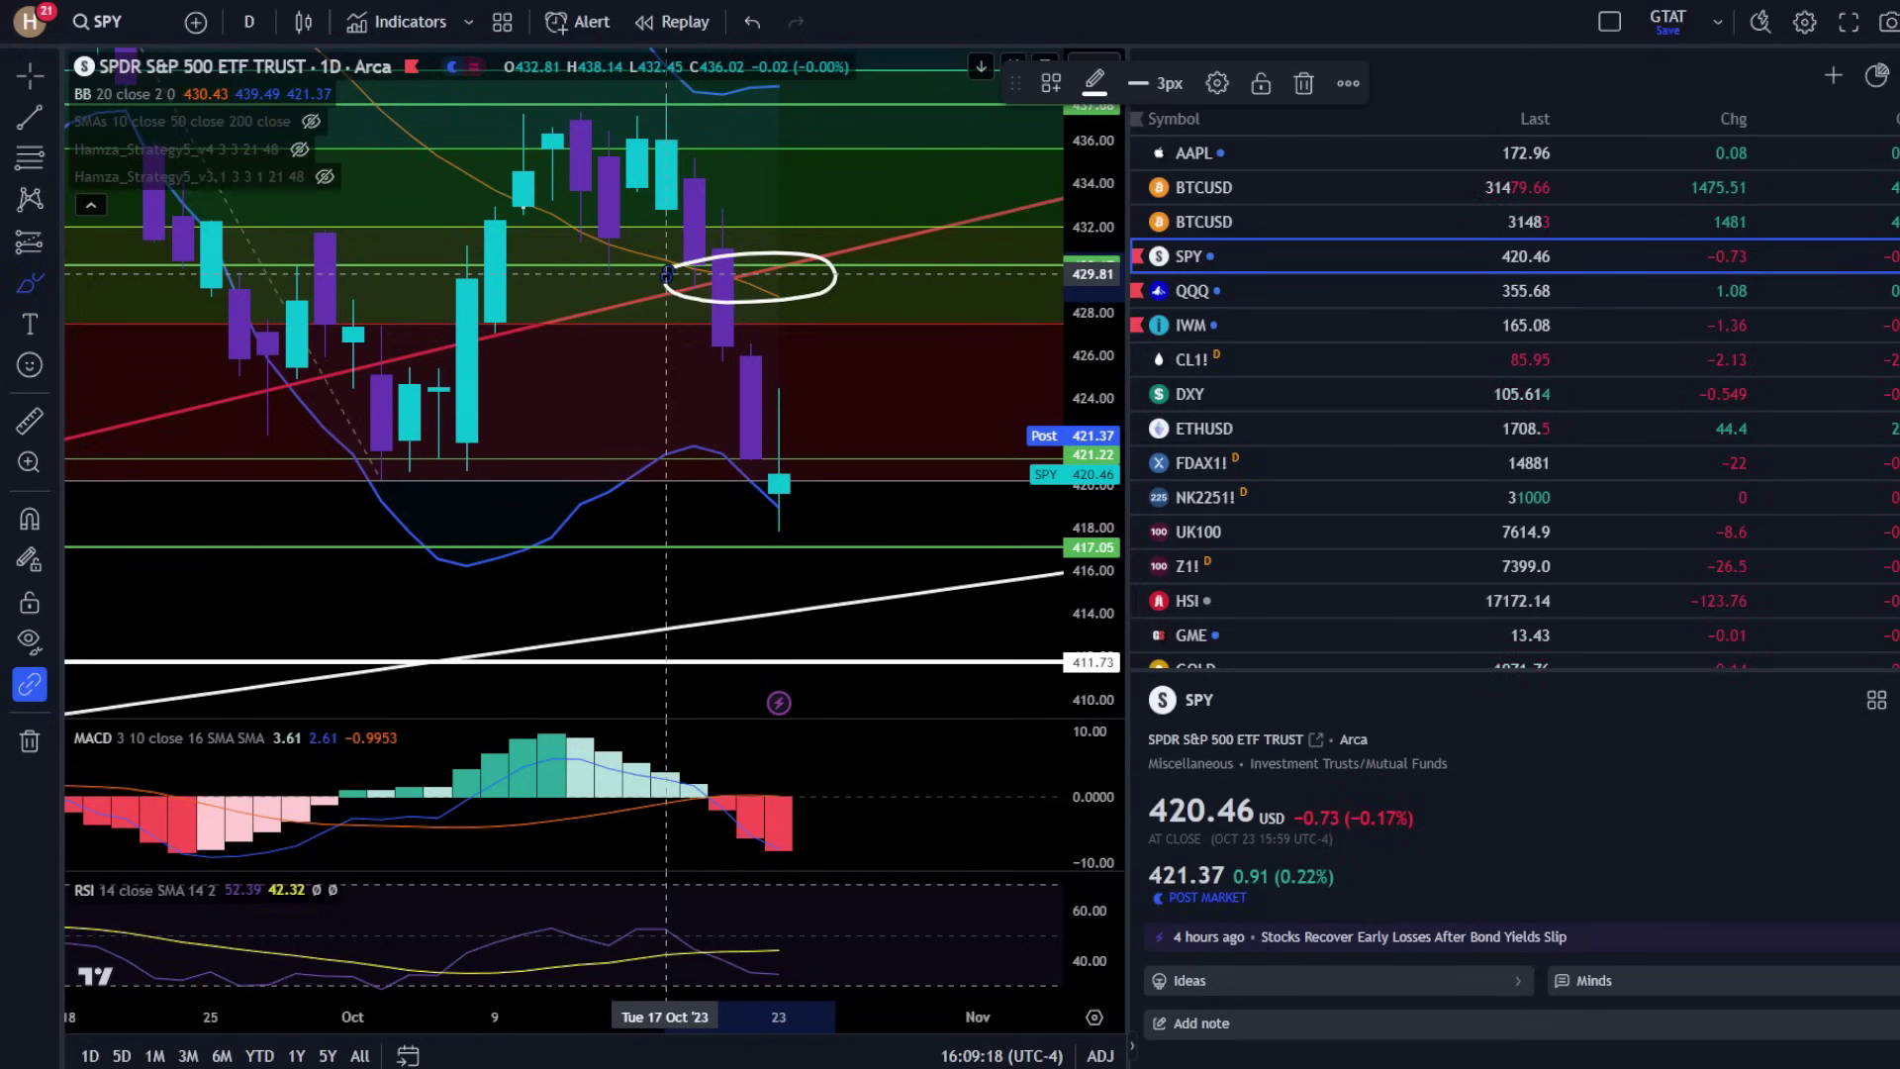
- Circle the price area around 428 to 431 on the SPY daily chart with a freehand white brush stroke
mouse_move(668, 240)
mouse_down()
mouse_move(776, 465)
mouse_move(779, 428)
mouse_move(891, 395)
mouse_up()
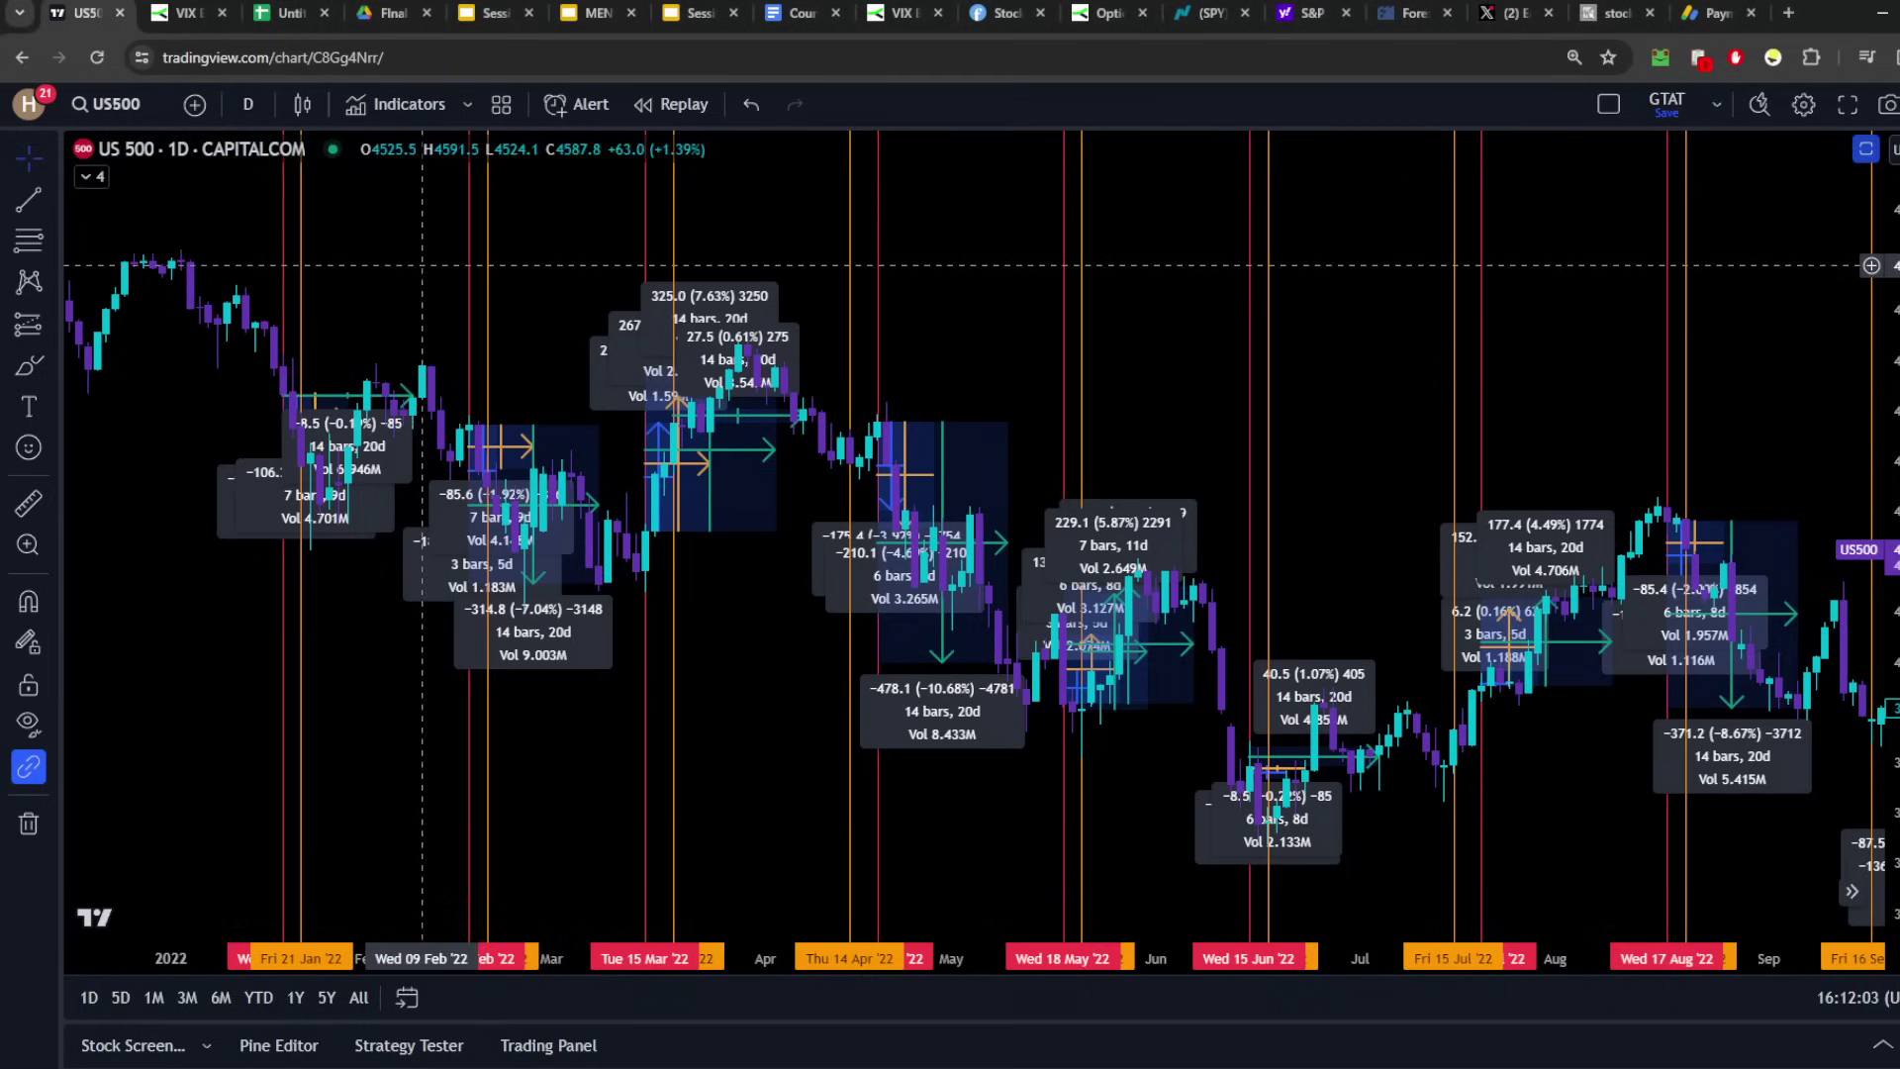
- View the marked expiration dates on the US 500 chart and check them against the macroption VIX expiration calendar
drag(422, 265, 378, 259)
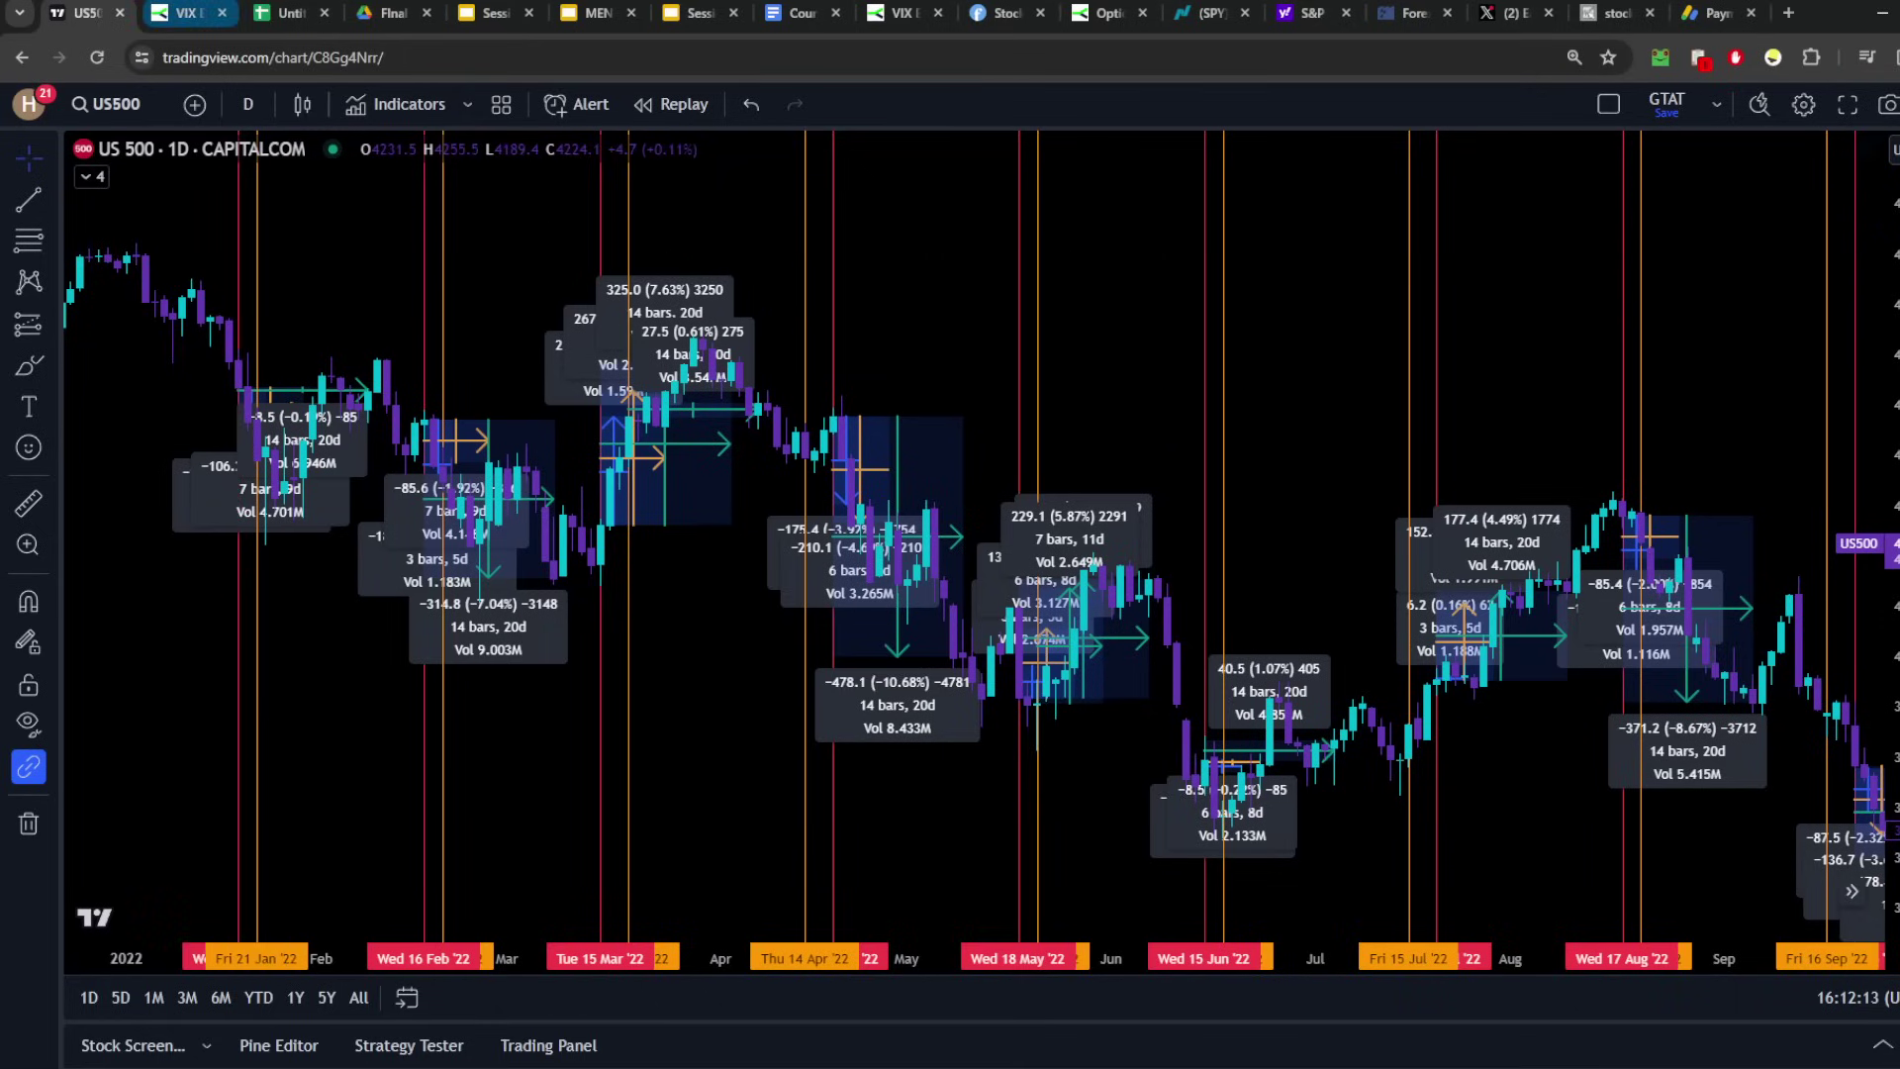
click(183, 13)
scroll(673, 605, down, 2)
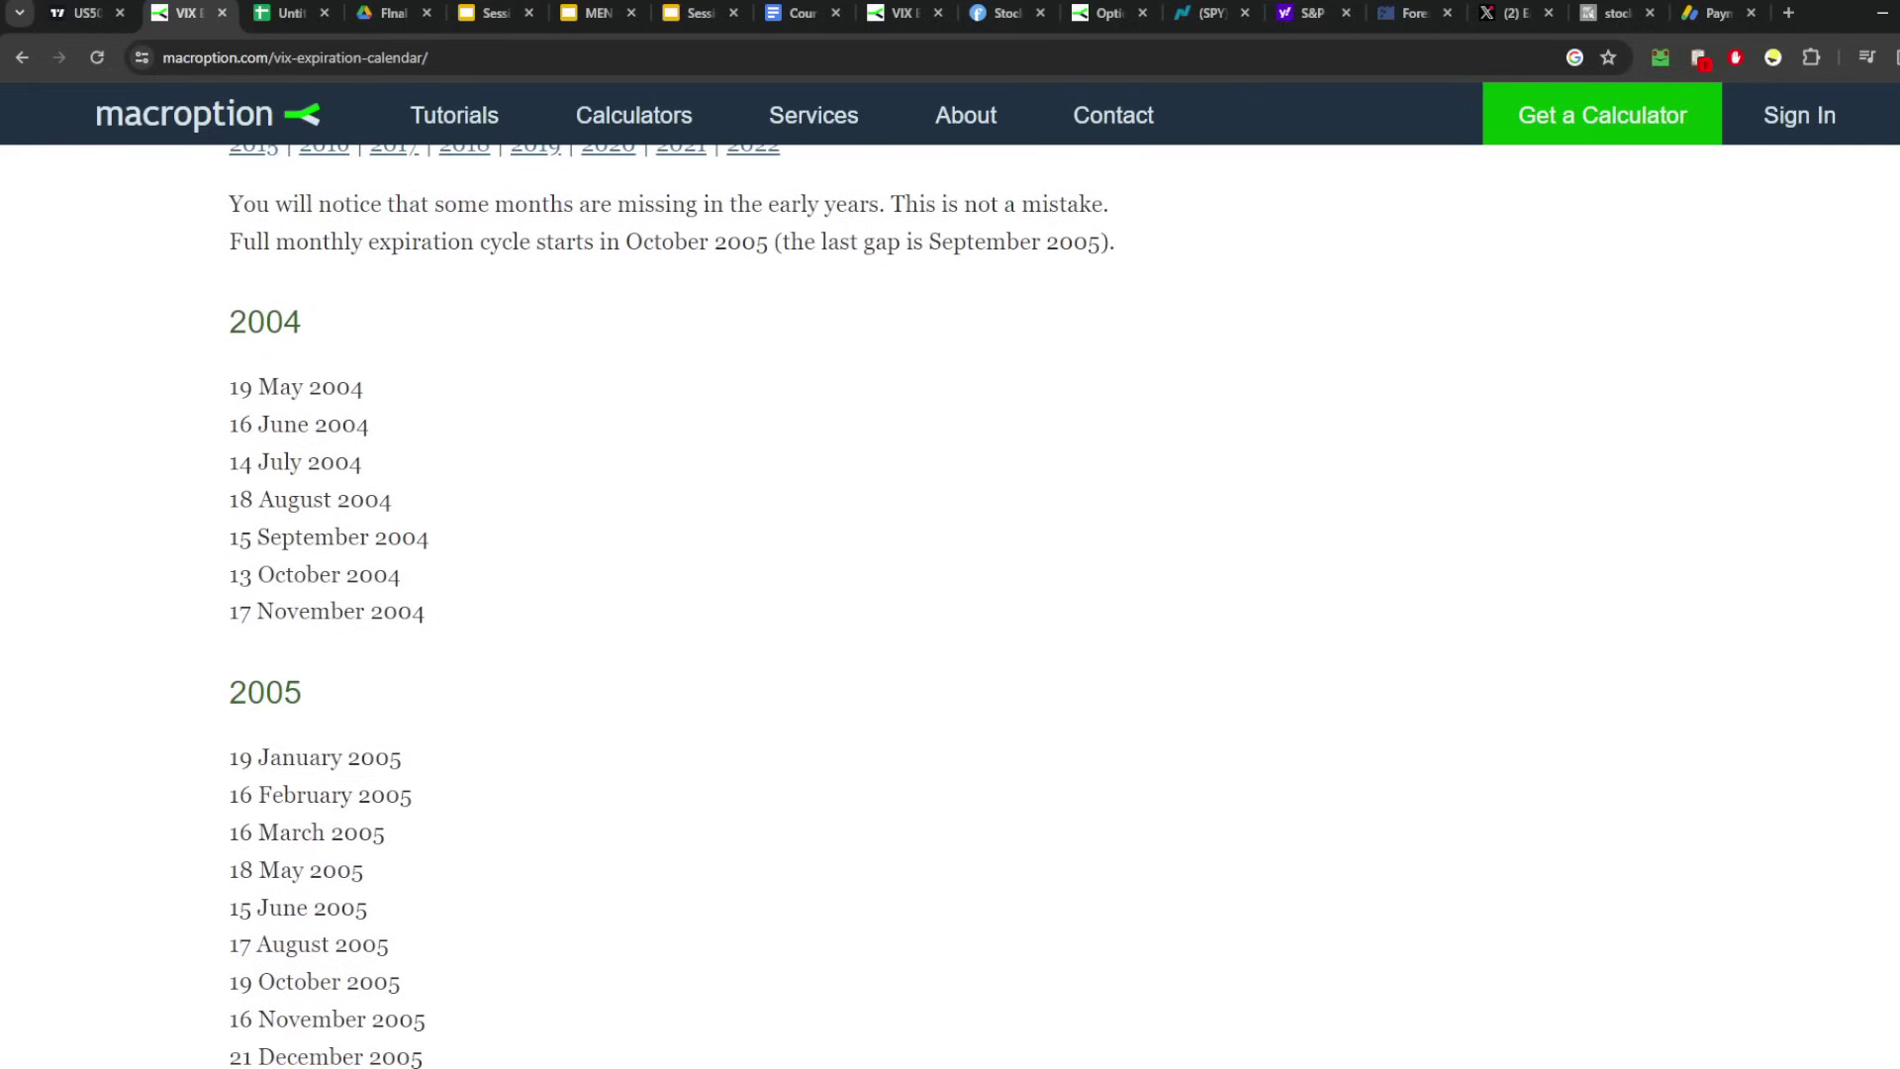
click(87, 13)
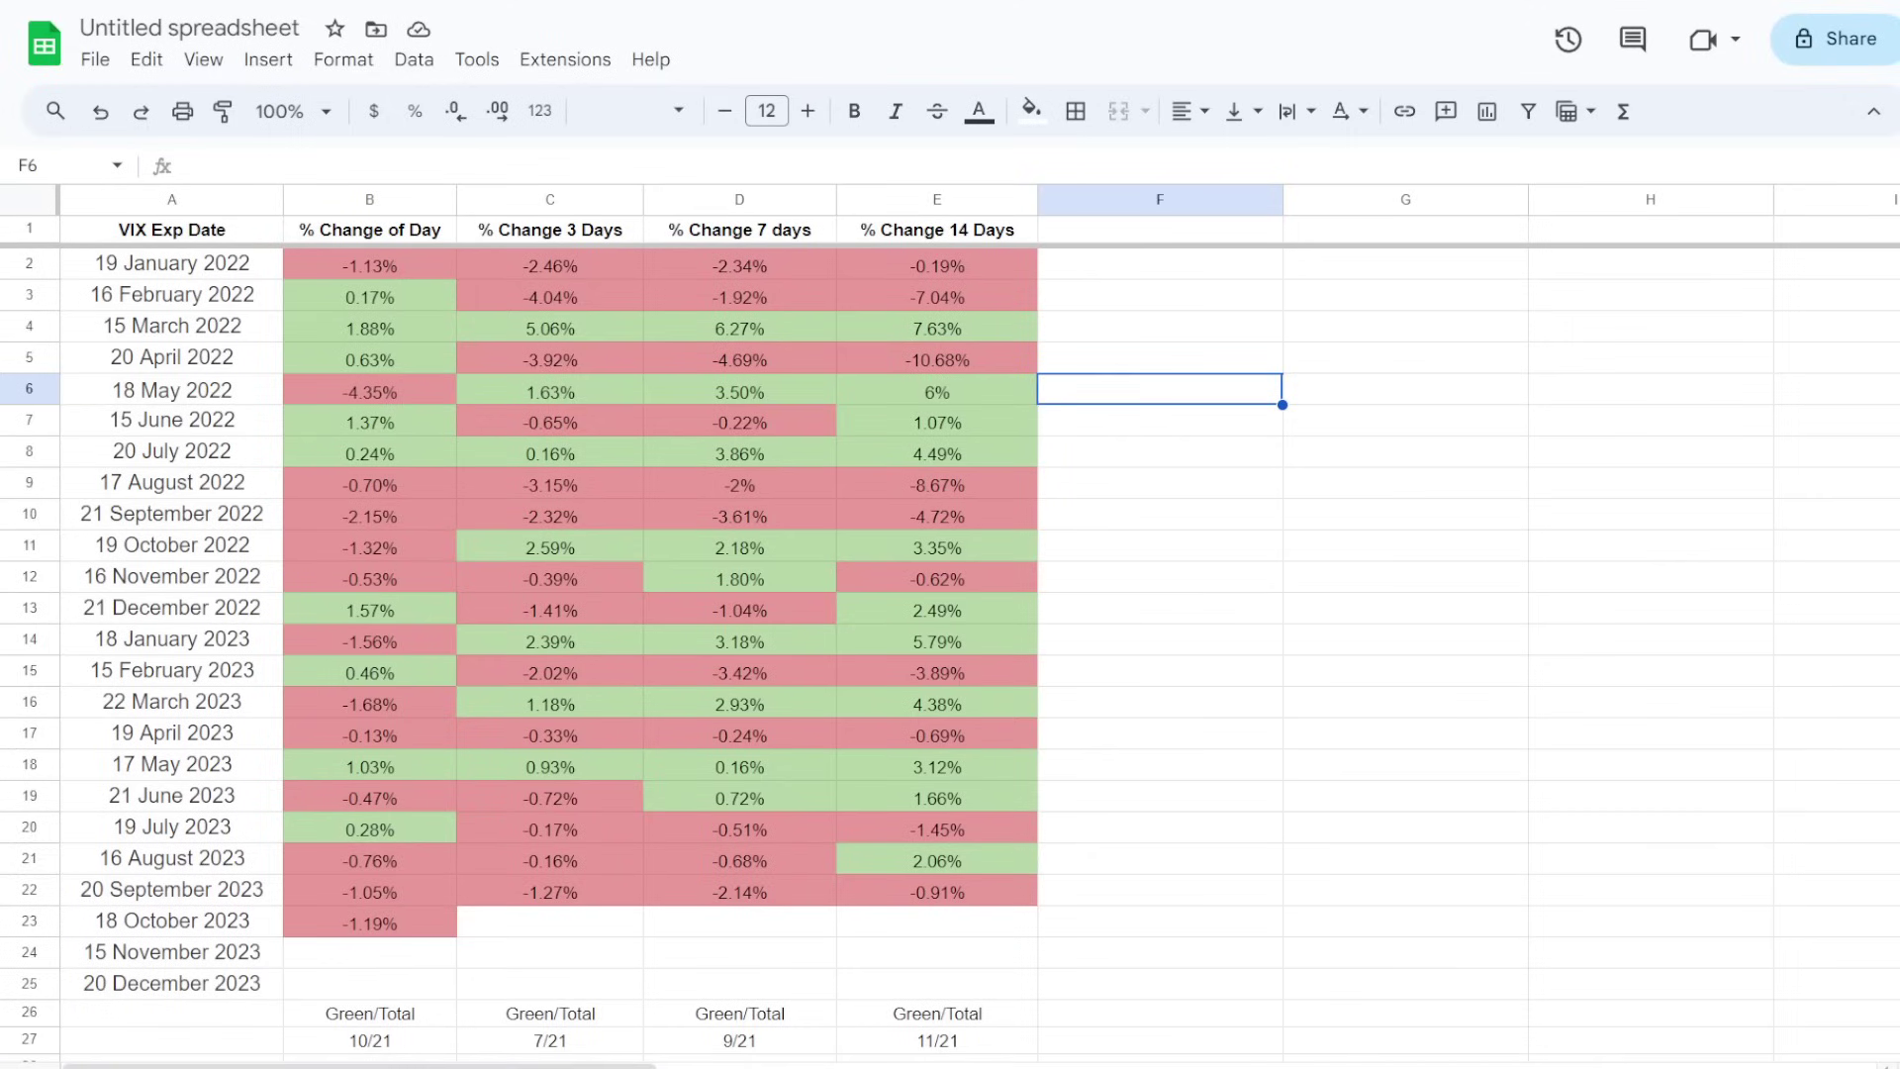
- Examine the day, 3-day, 7-day and 14-day percentage-change columns in the VIX expiration spreadsheet one after another
drag(369, 265, 549, 265)
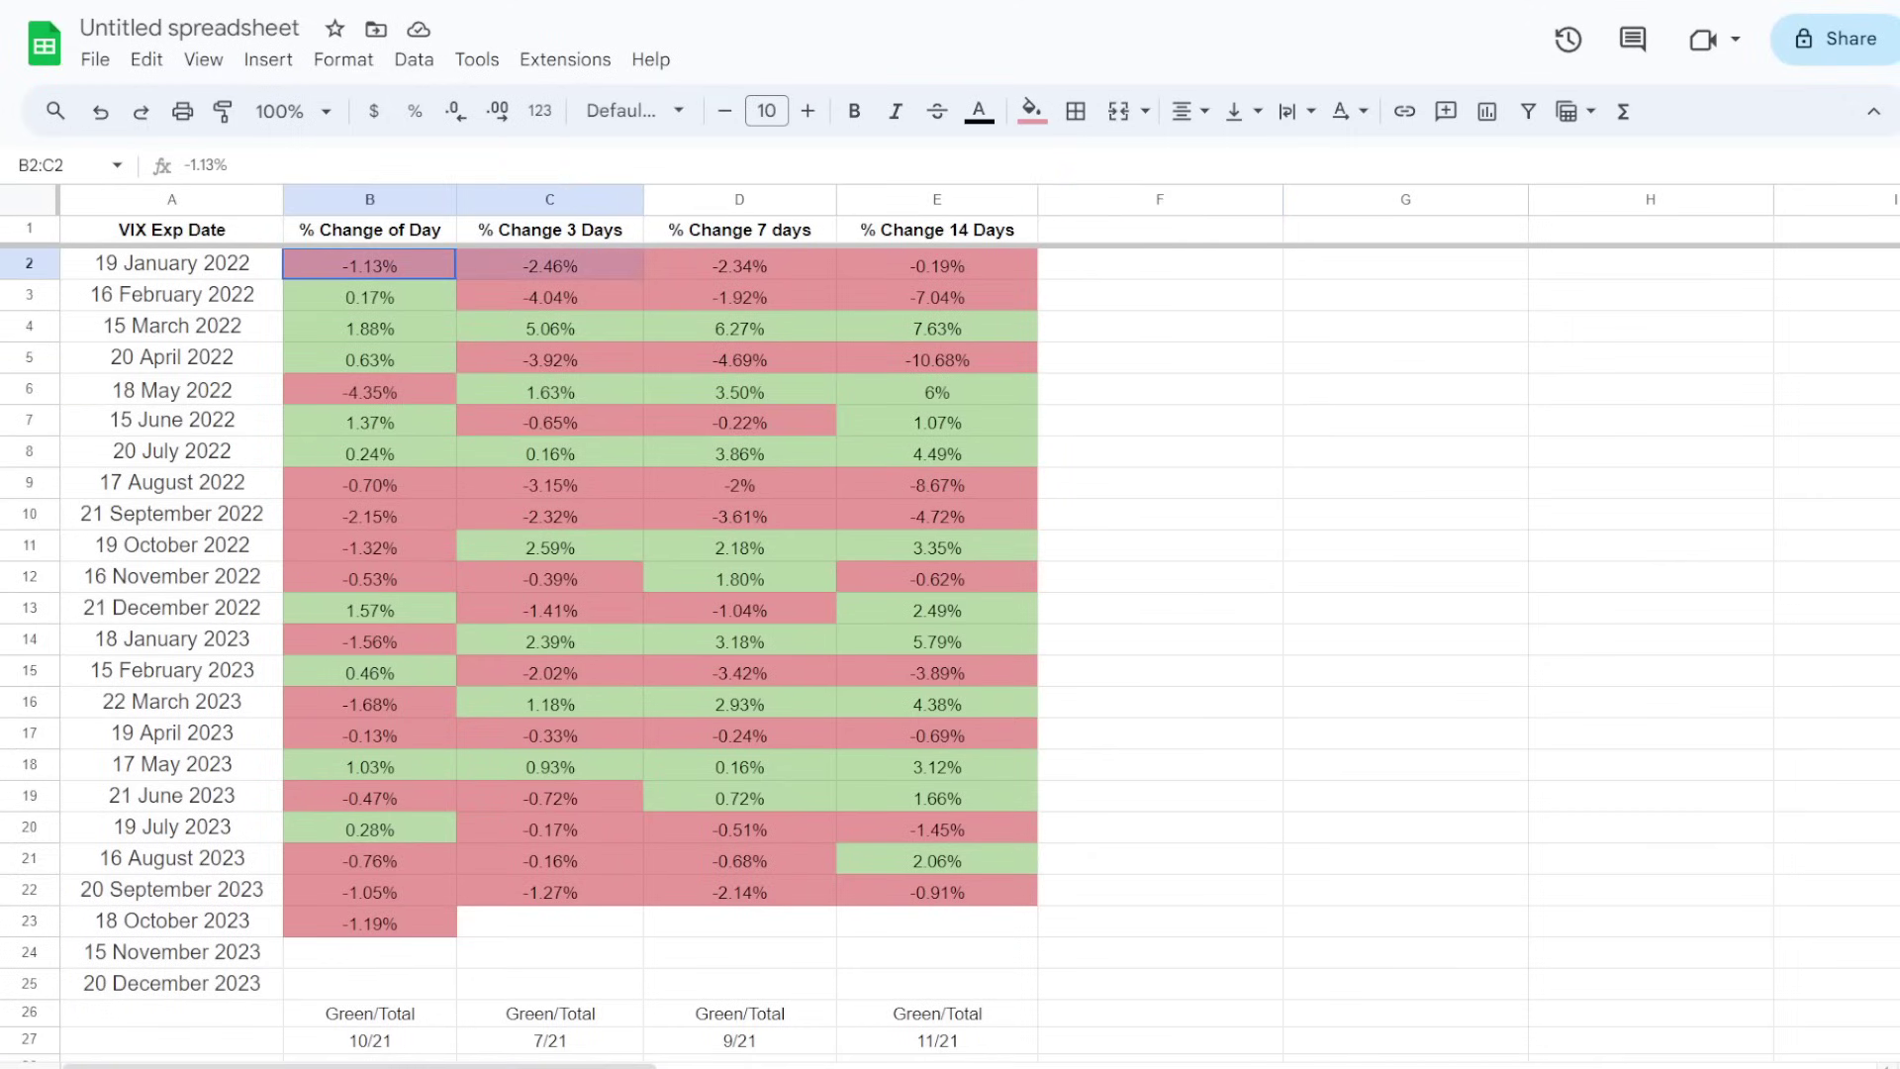
key(shift+Left)
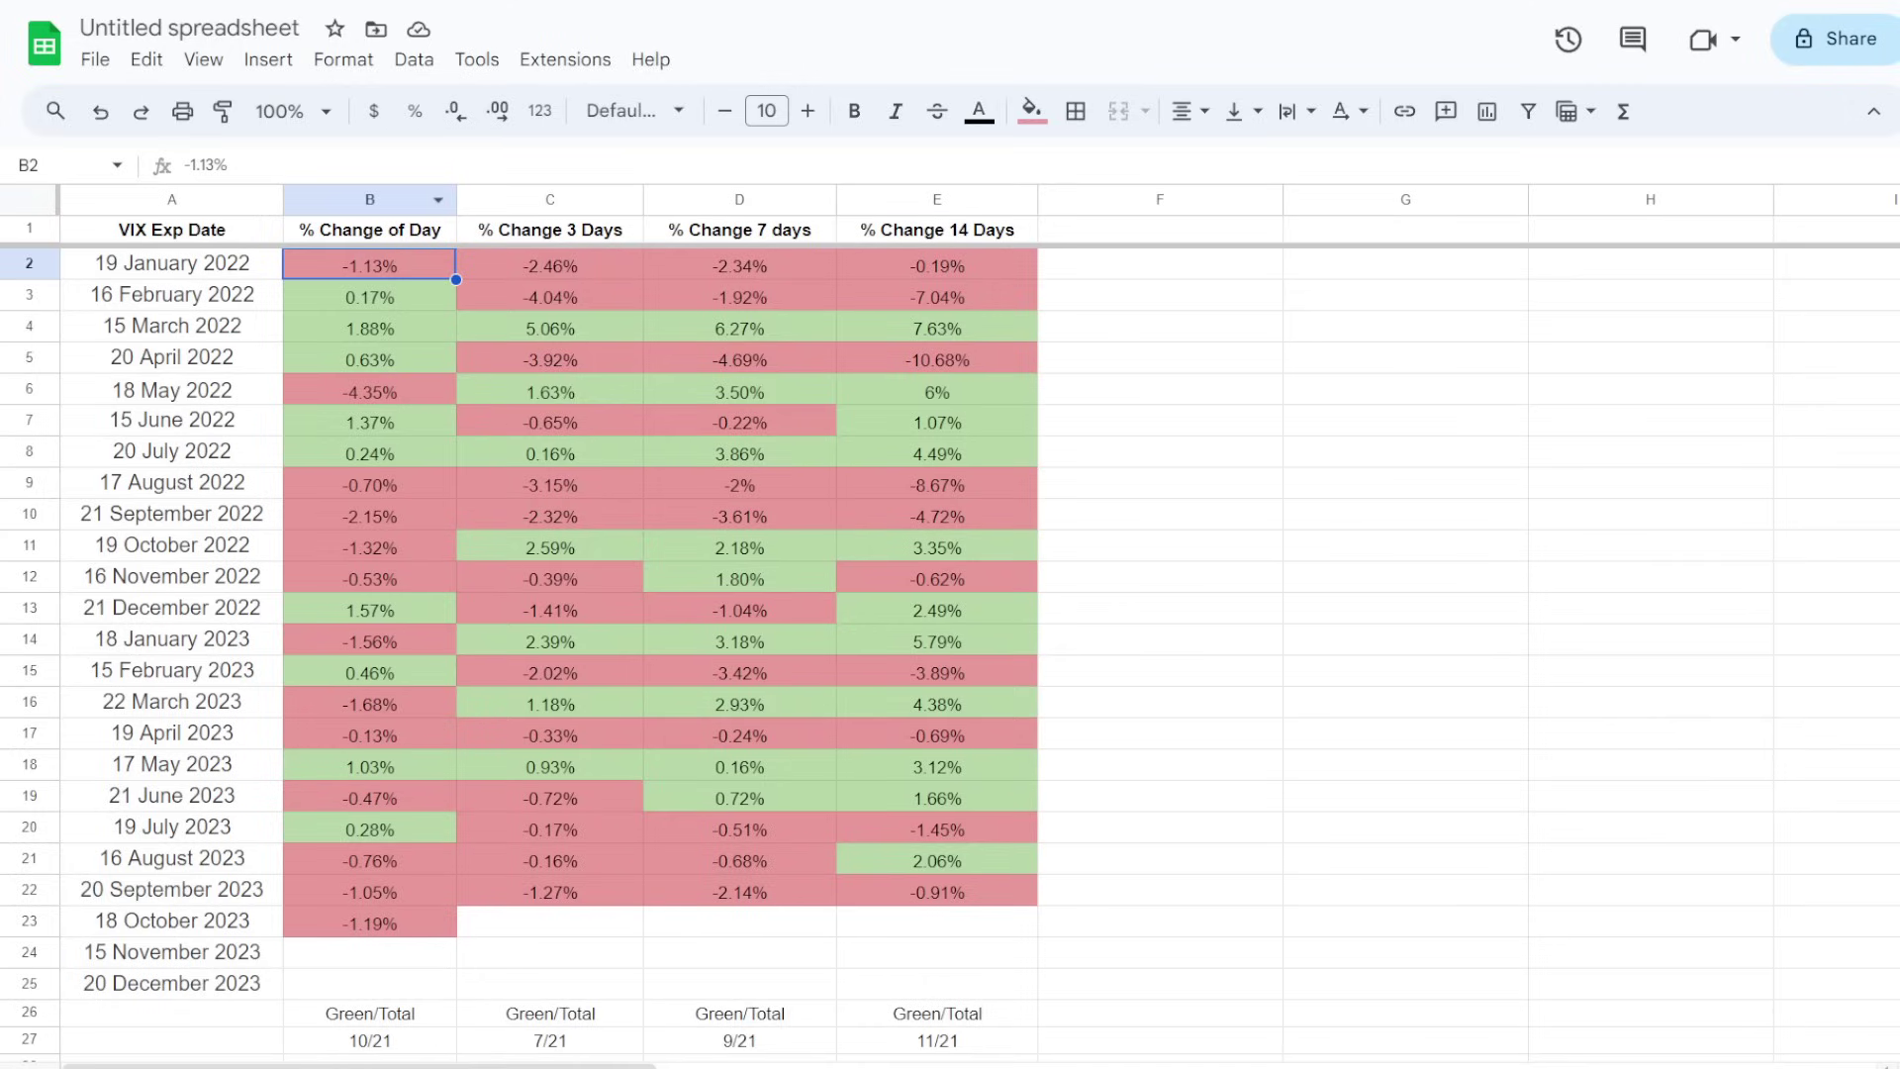
click(369, 199)
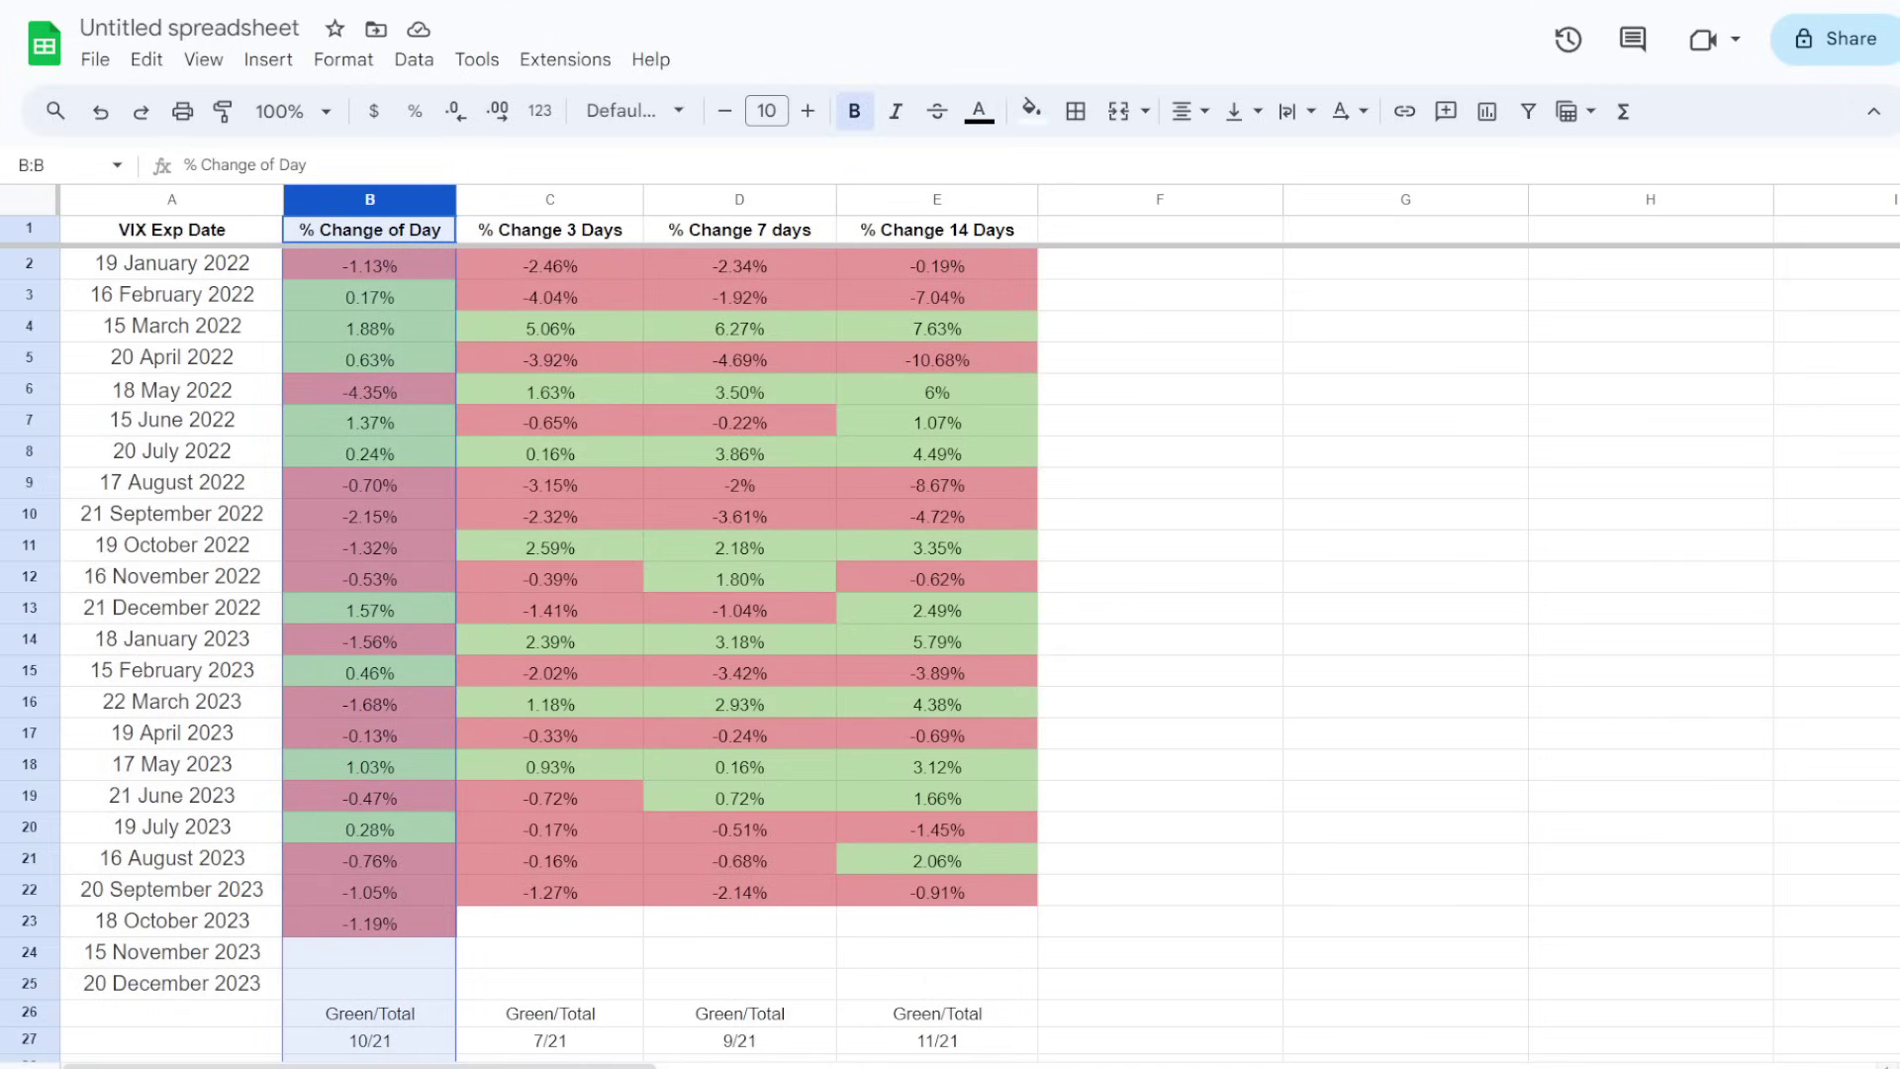
click(549, 327)
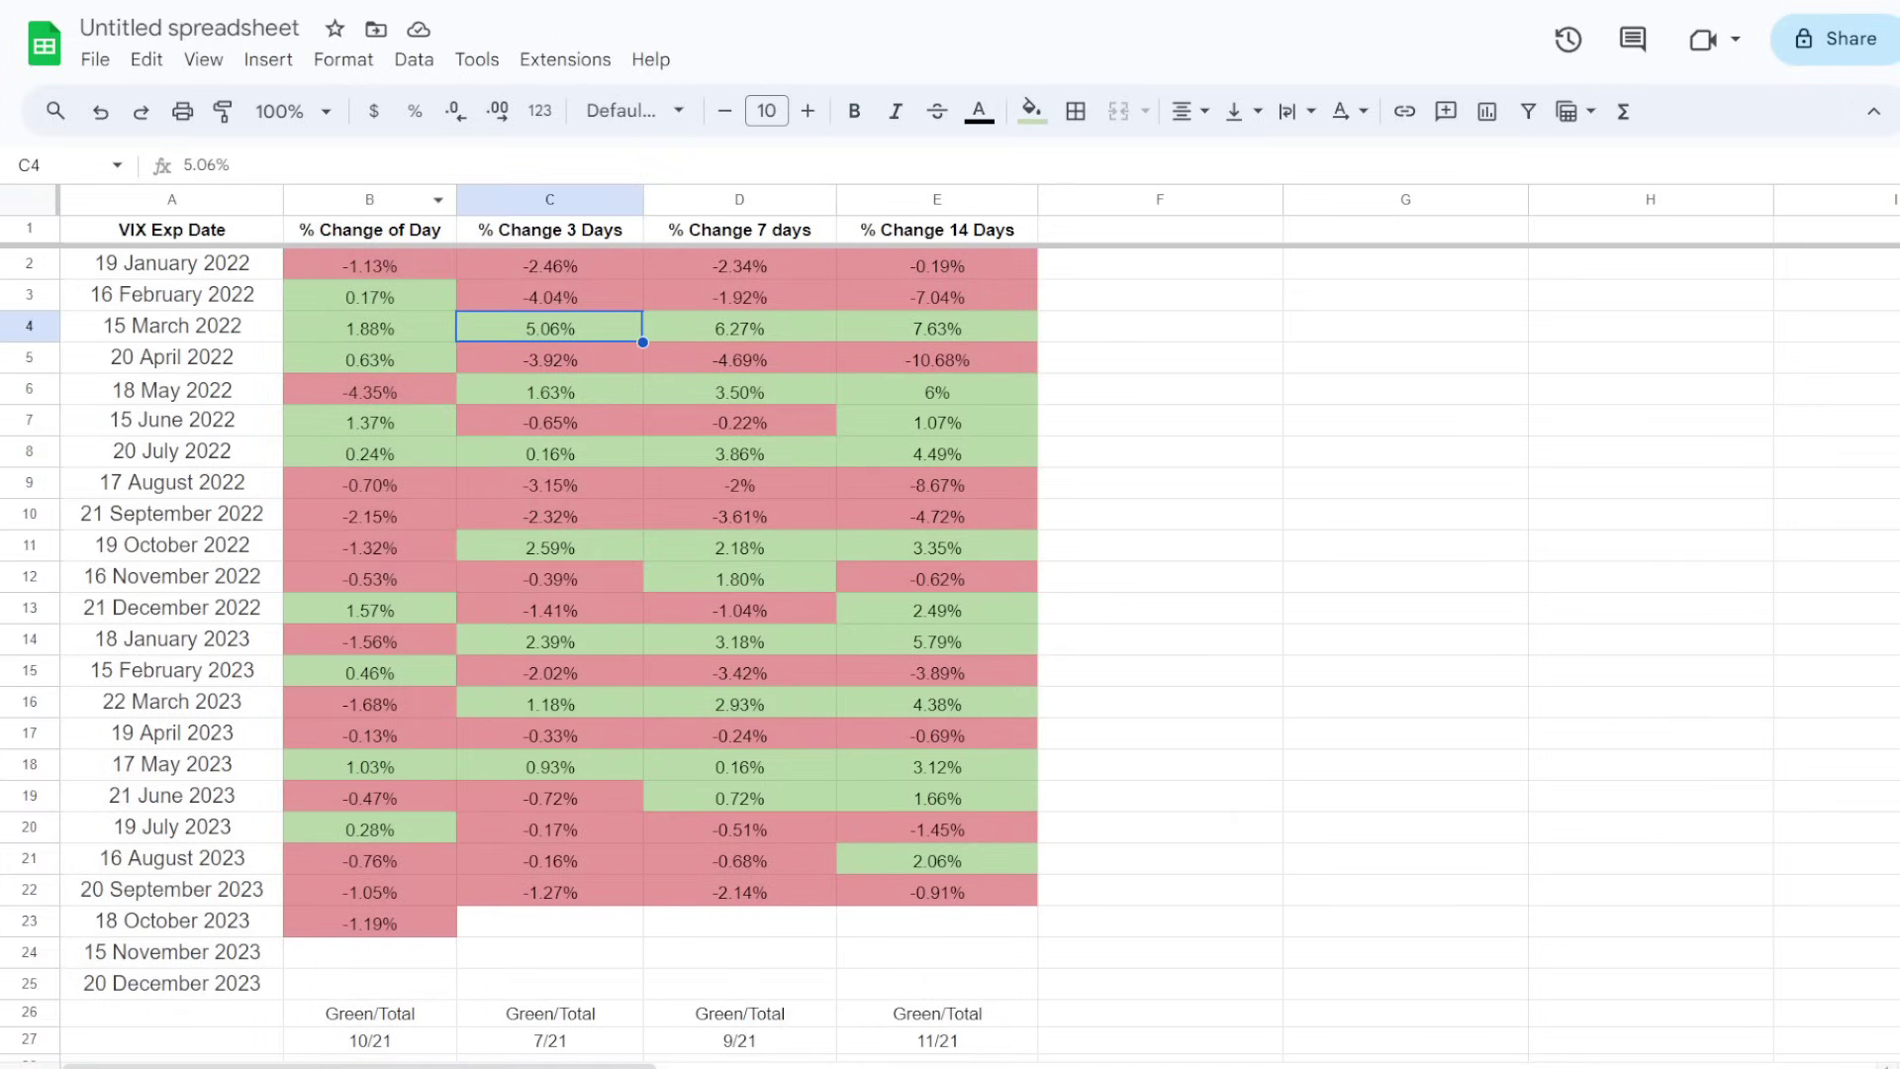
click(550, 199)
click(549, 265)
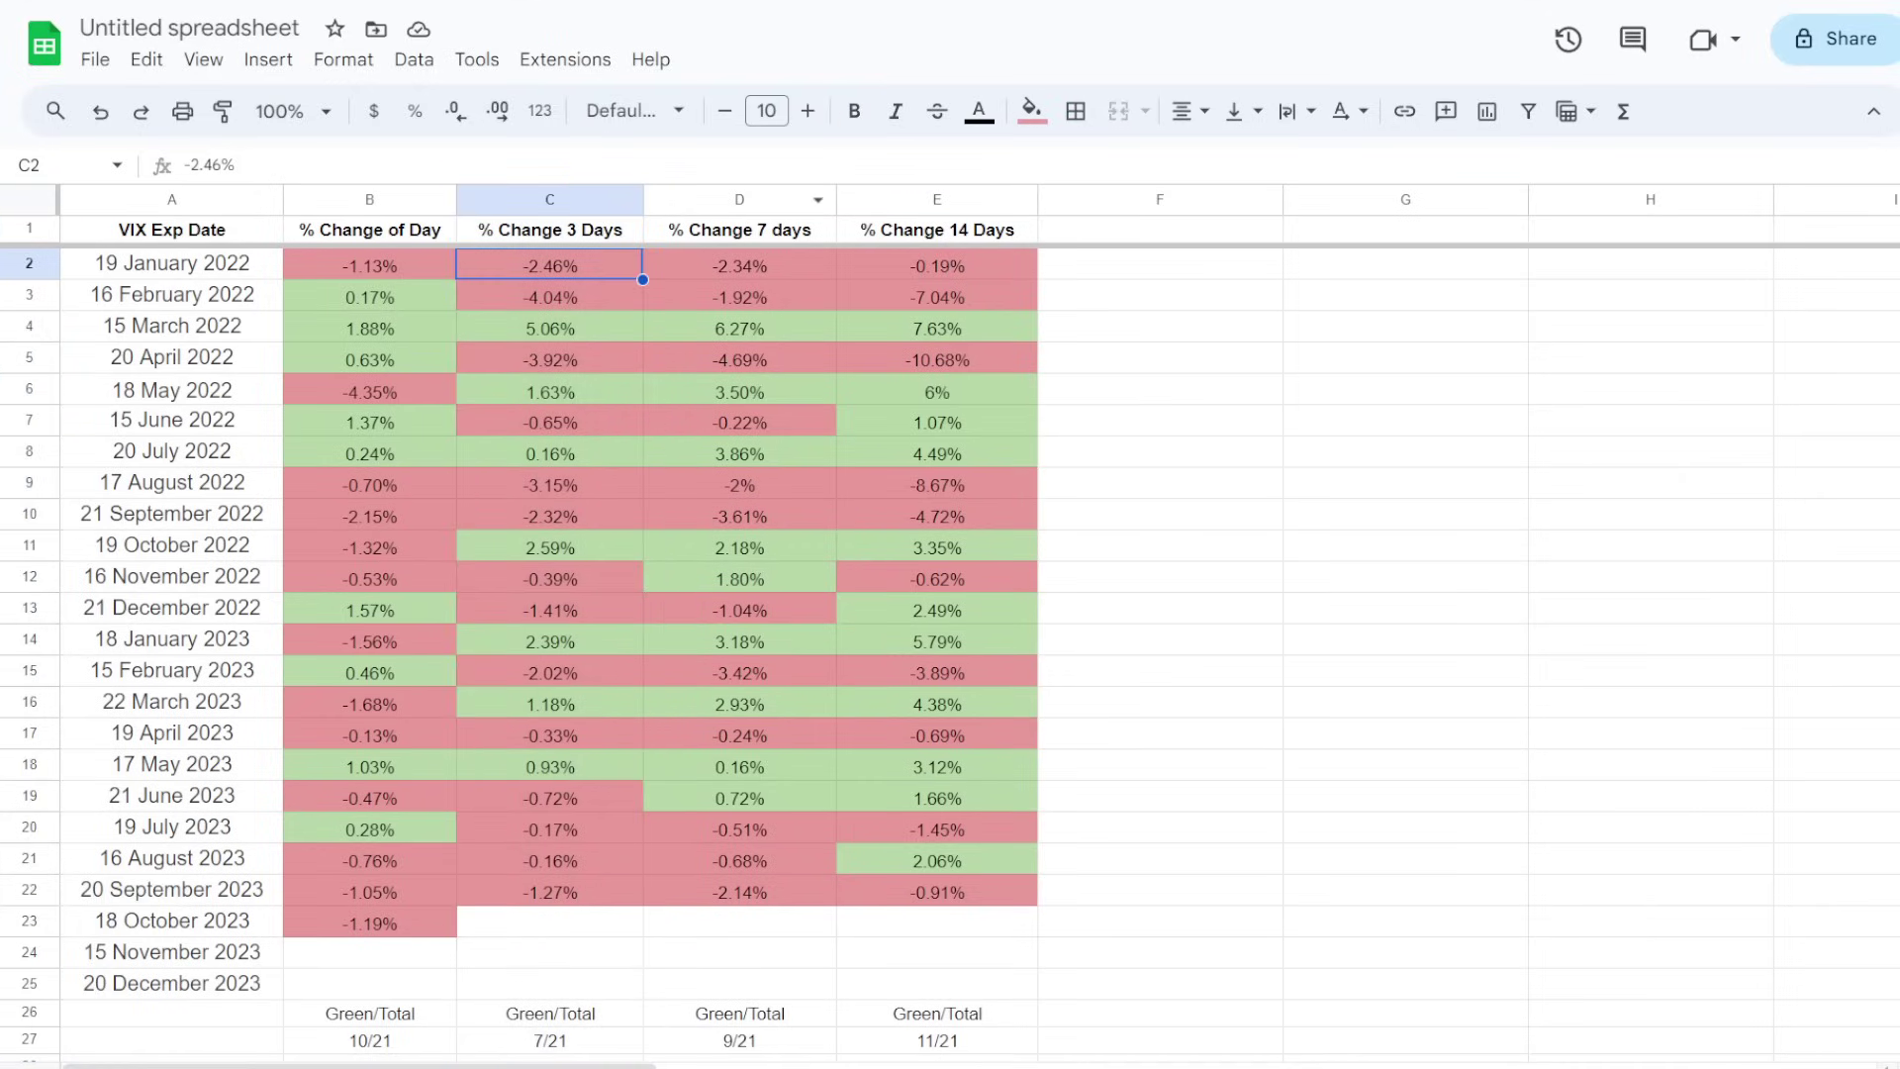
click(738, 199)
click(936, 199)
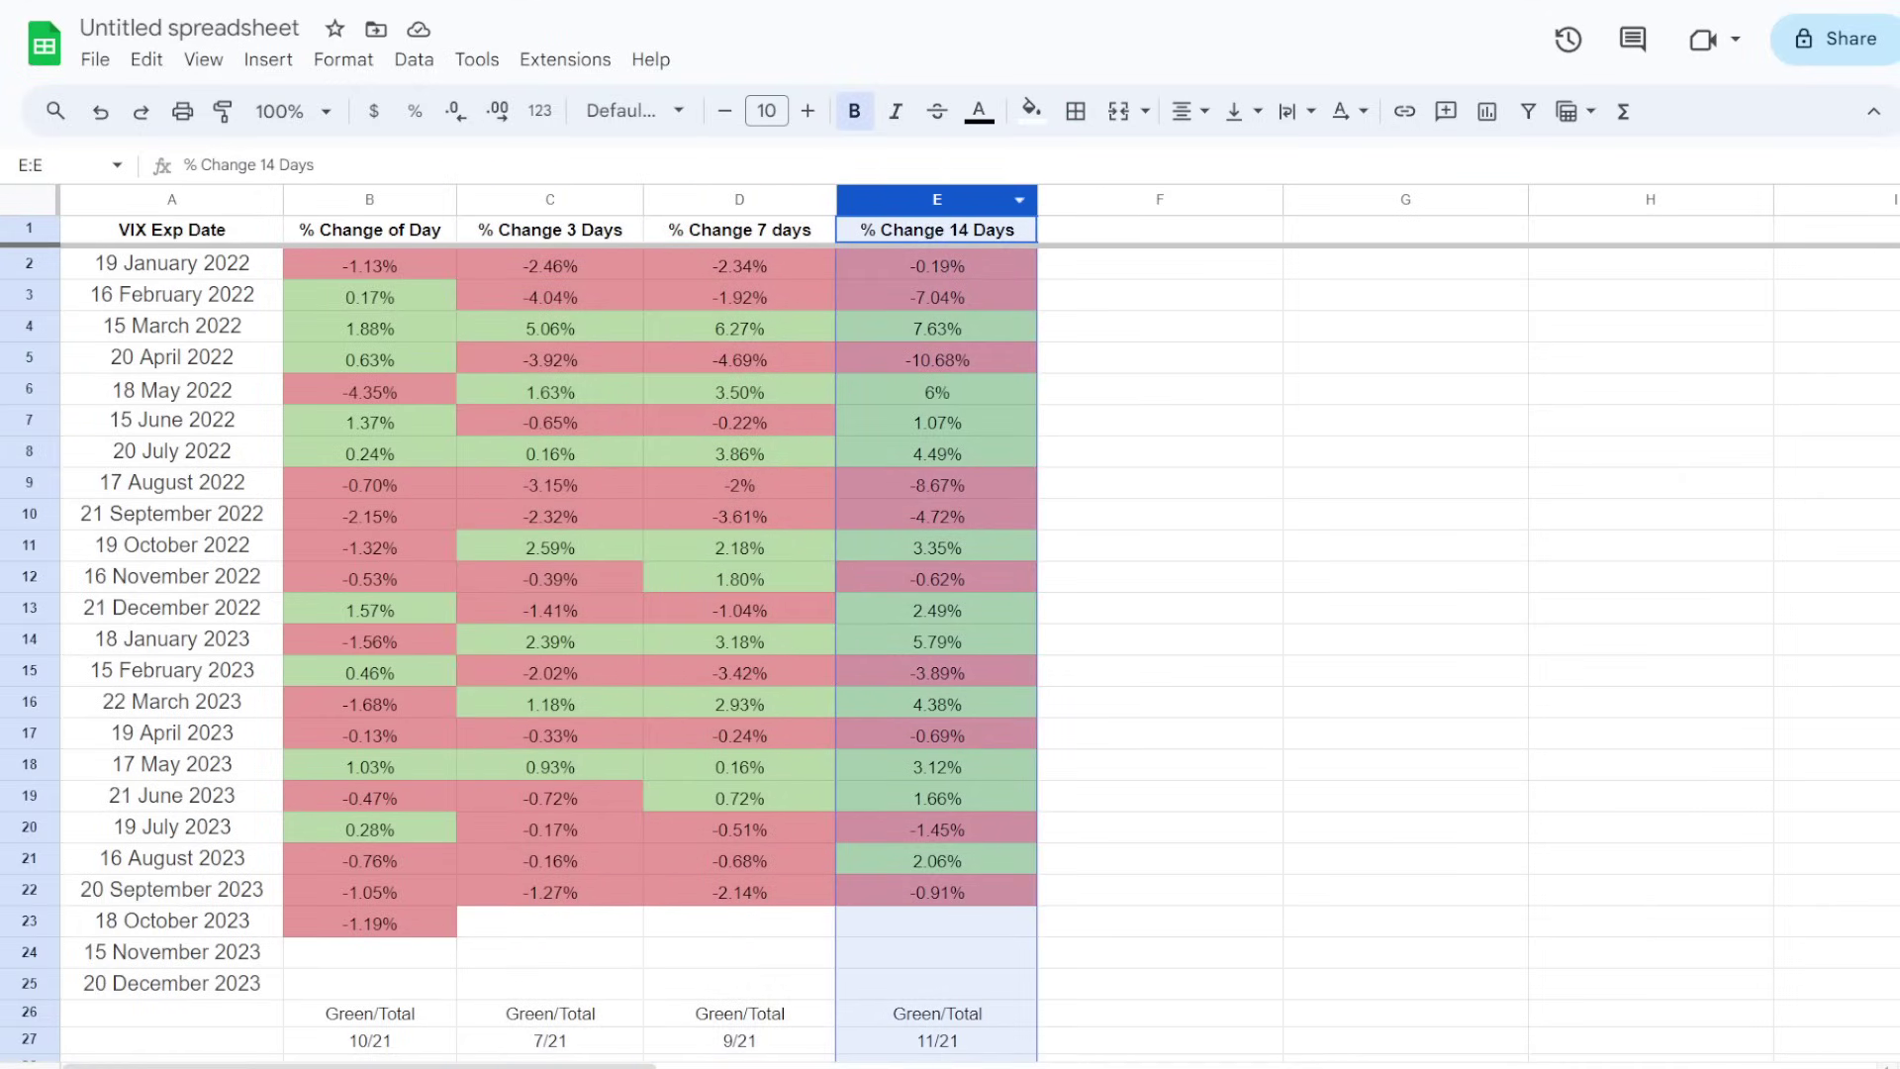
click(1159, 295)
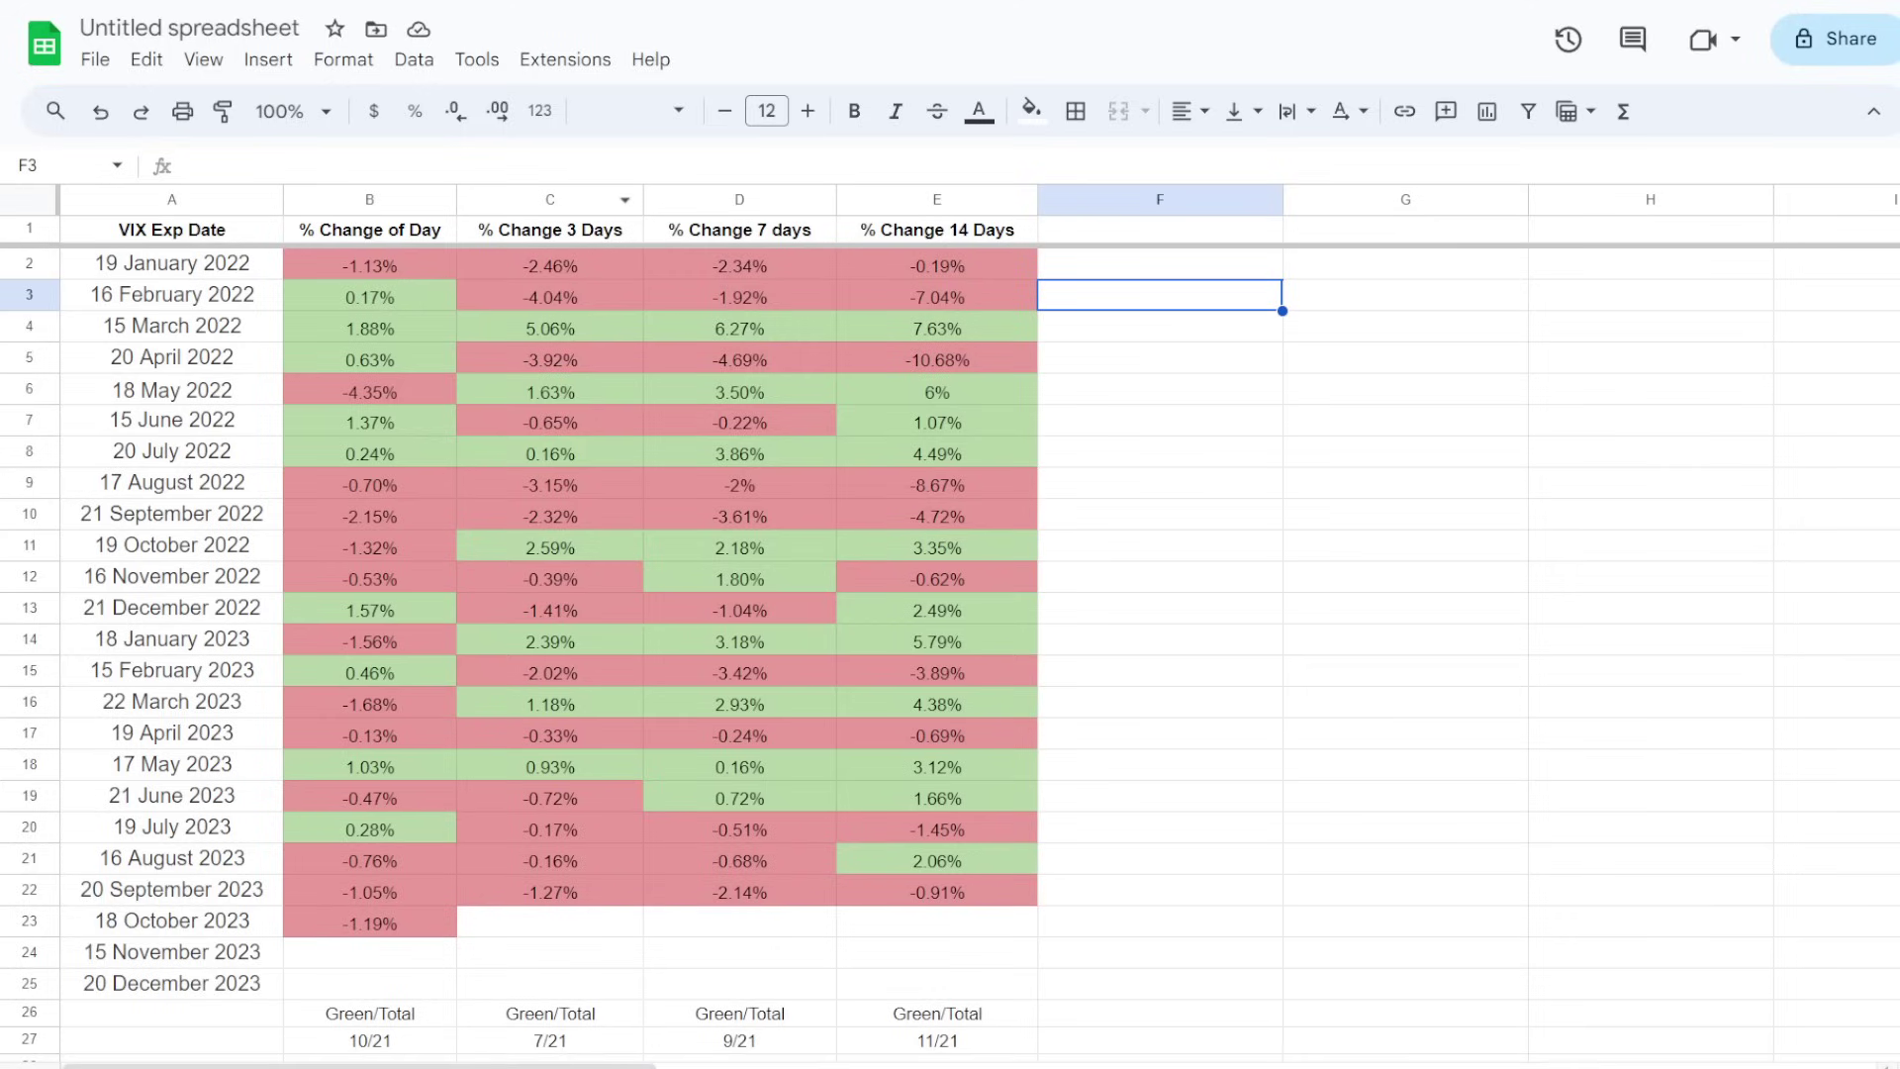
- Compare the % Change of Day and 3 Days columns with the 7-day and 14-day columns
drag(369, 199, 426, 199)
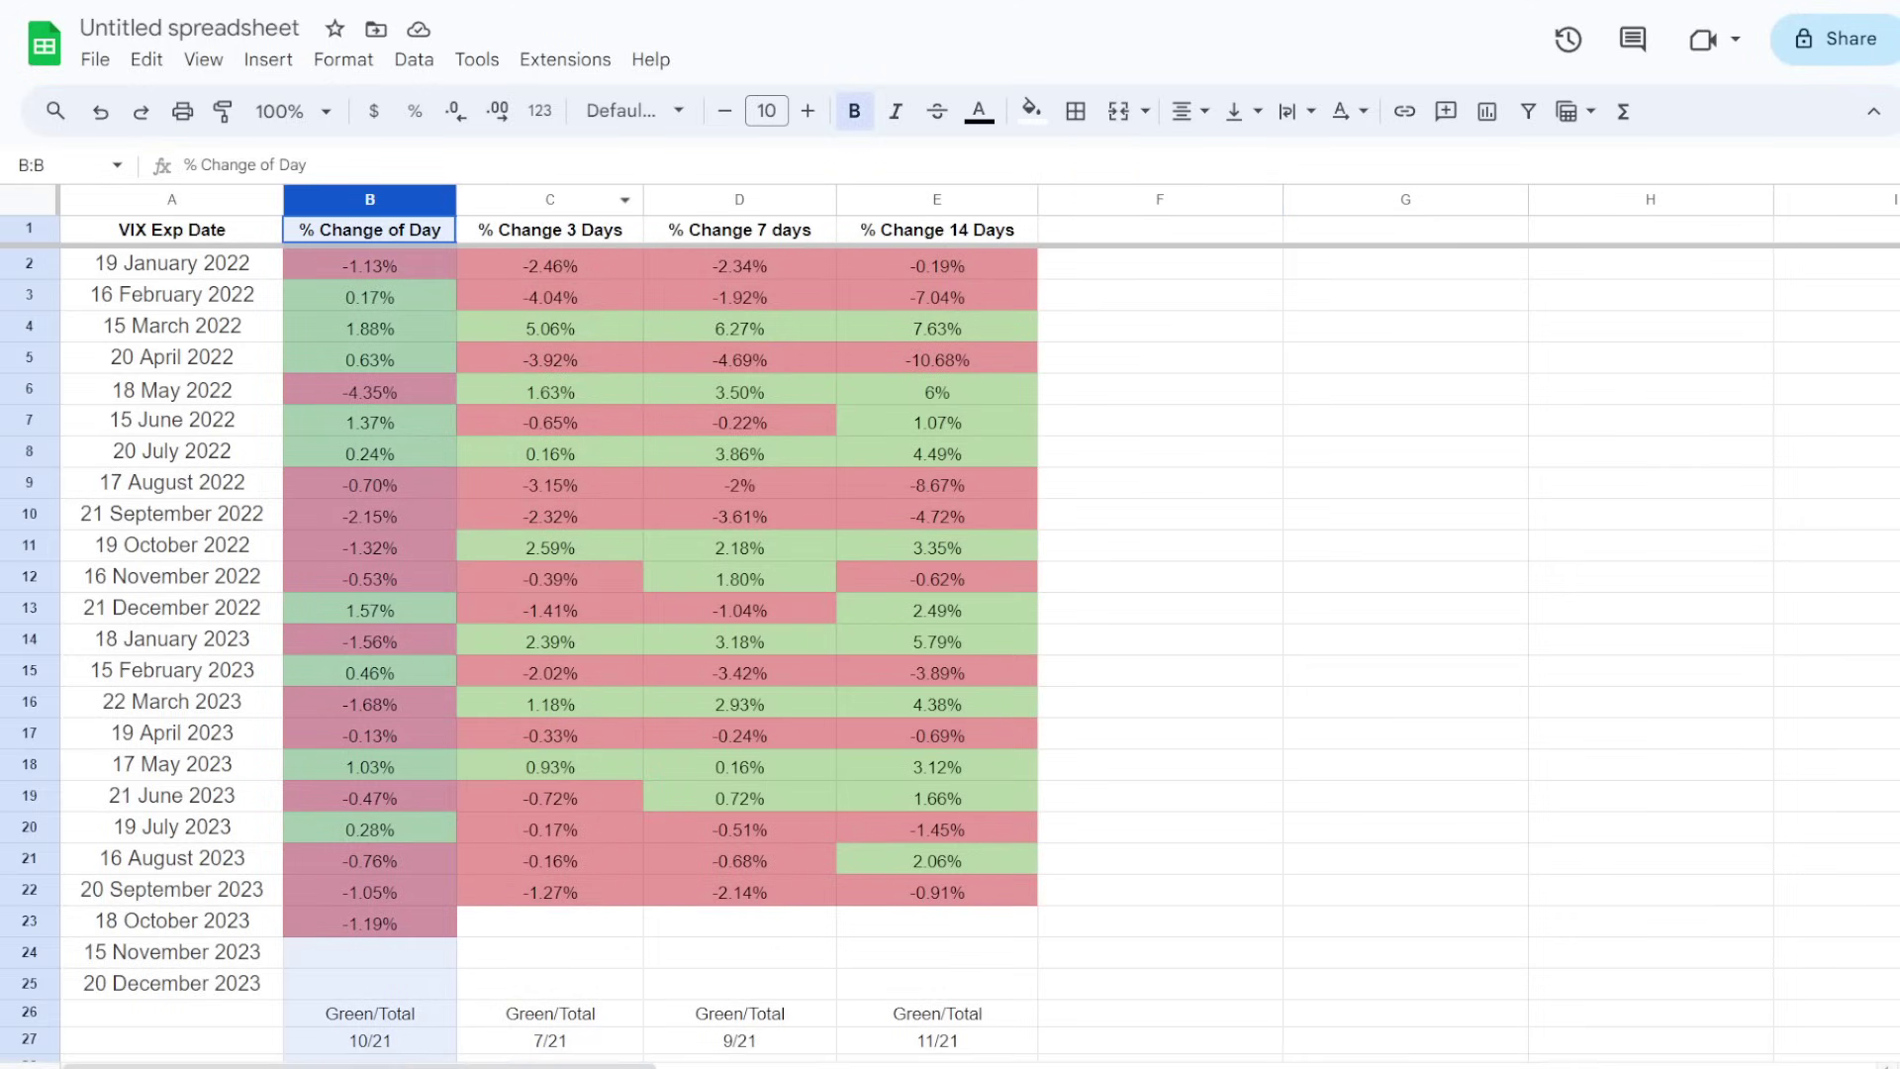
click(550, 264)
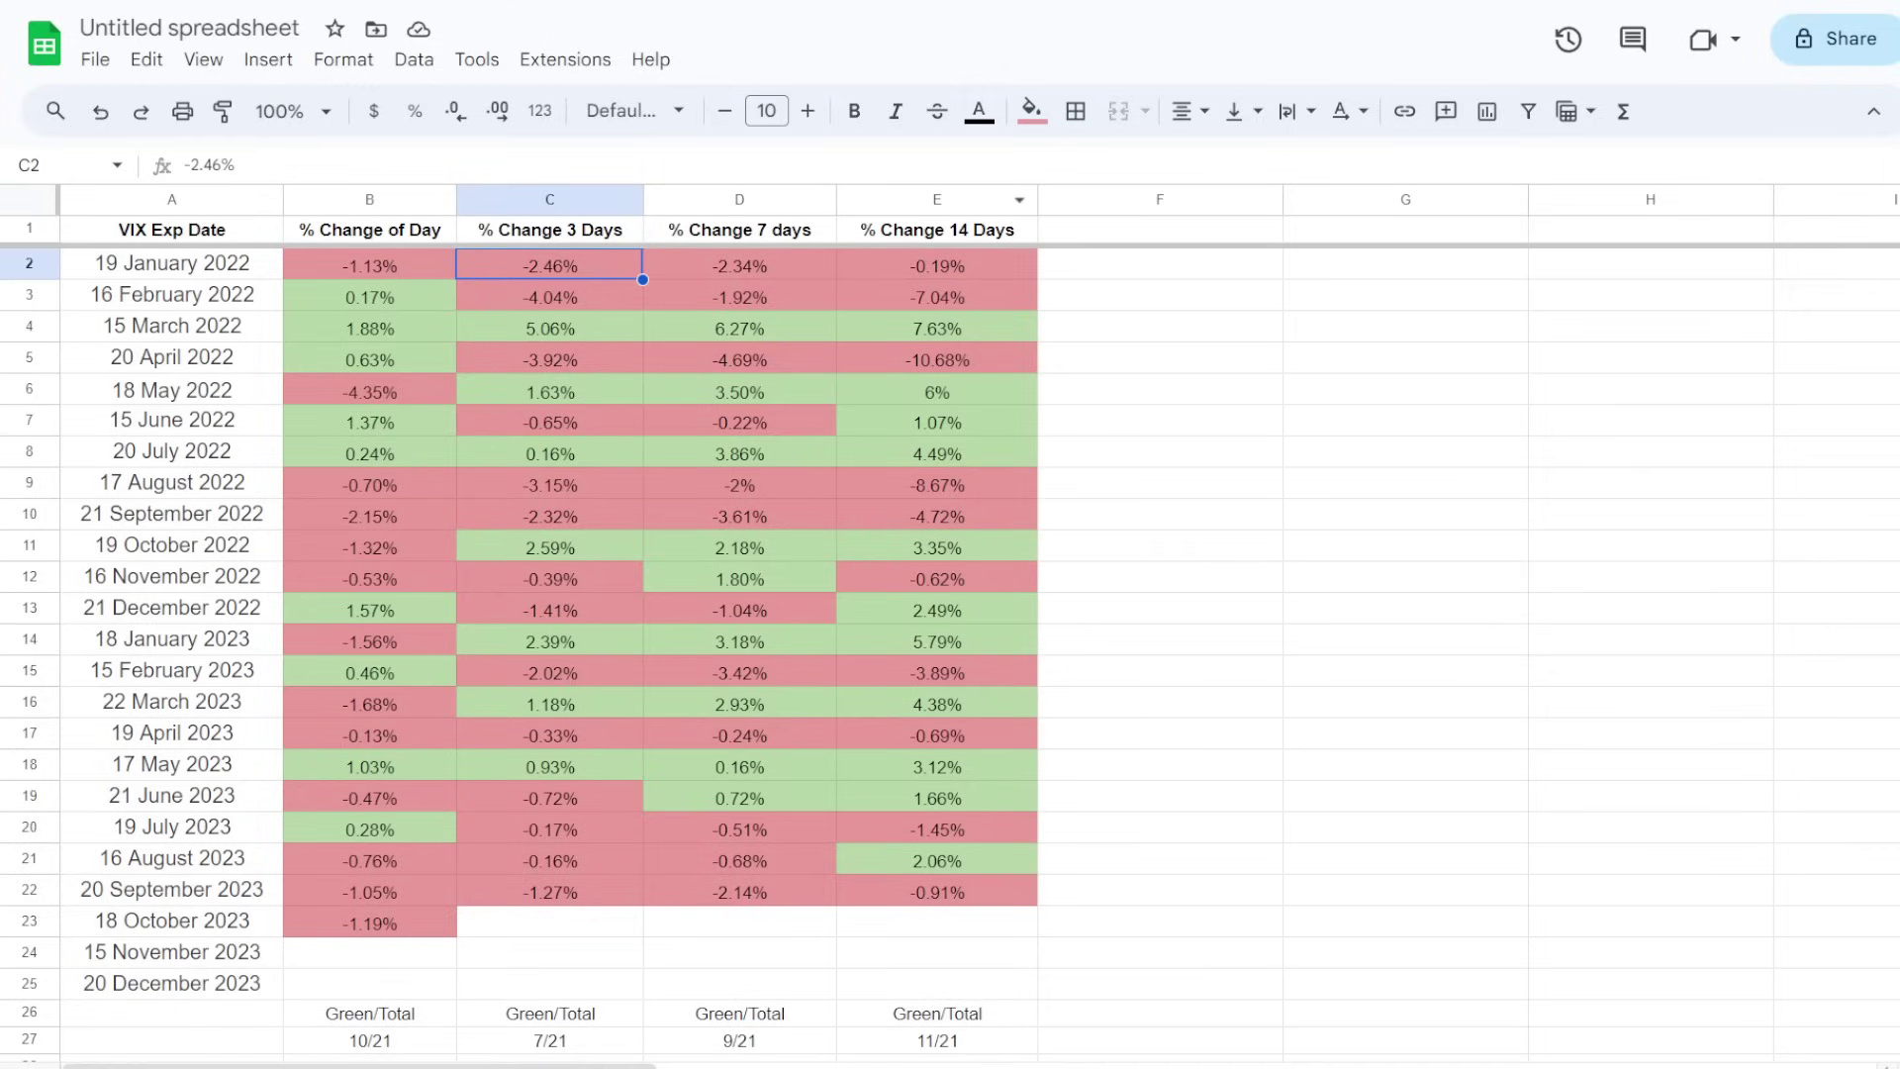
drag(739, 199, 937, 198)
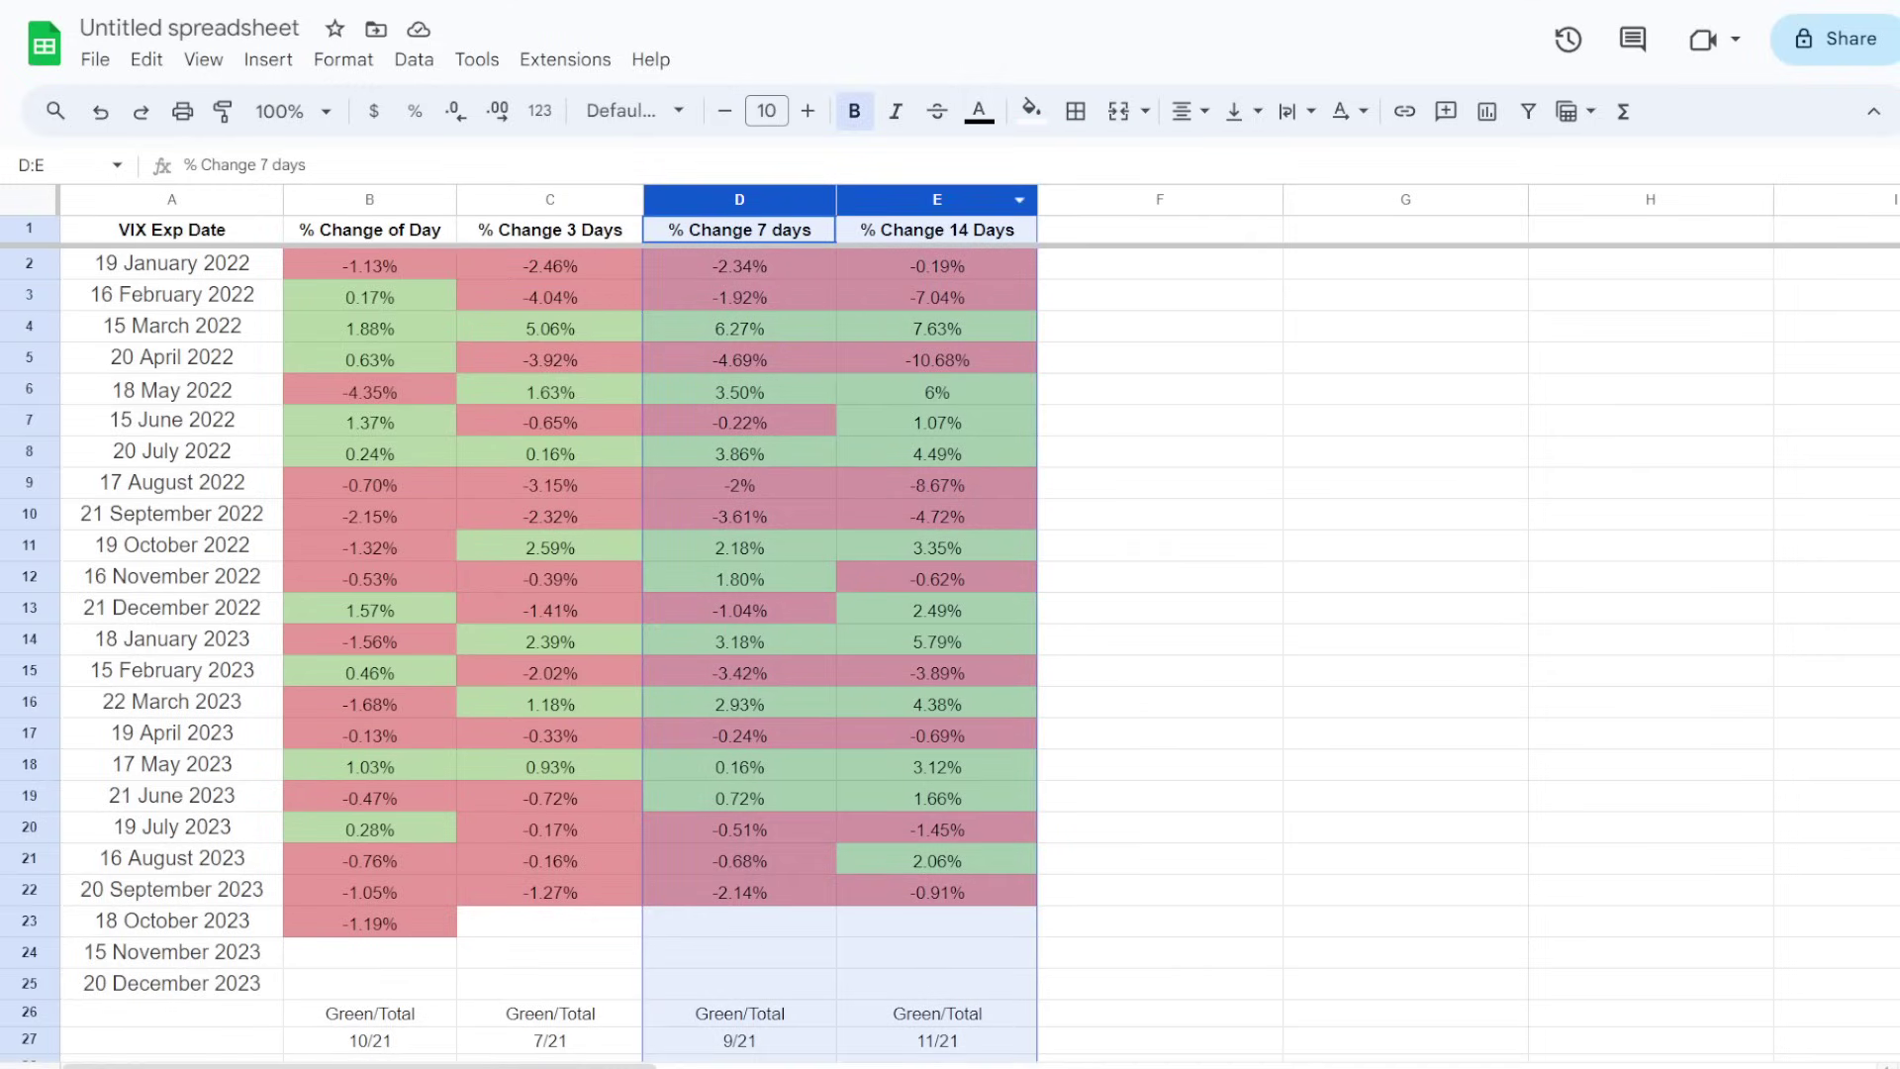
click(1160, 295)
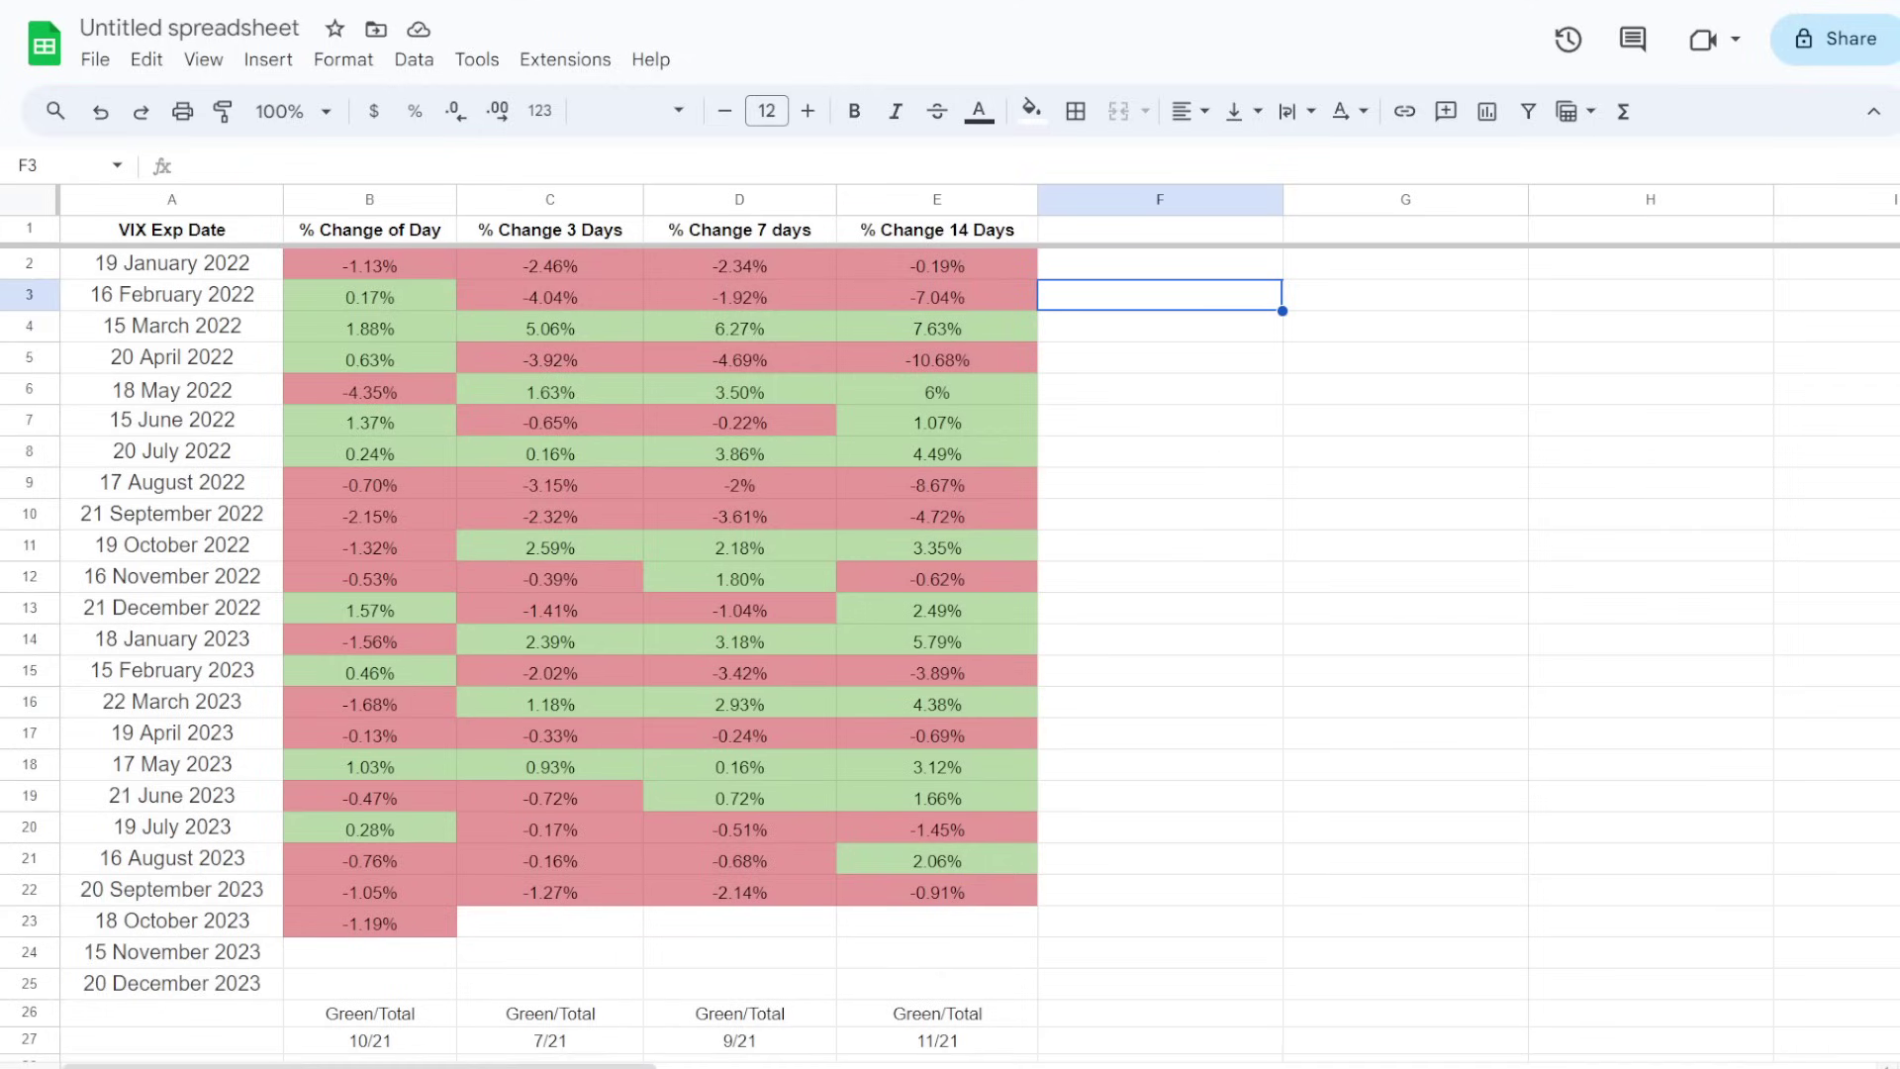
- Look over the summary ratios under the table, and compare the day and 3-day changes for 20 April 2022
click(1160, 357)
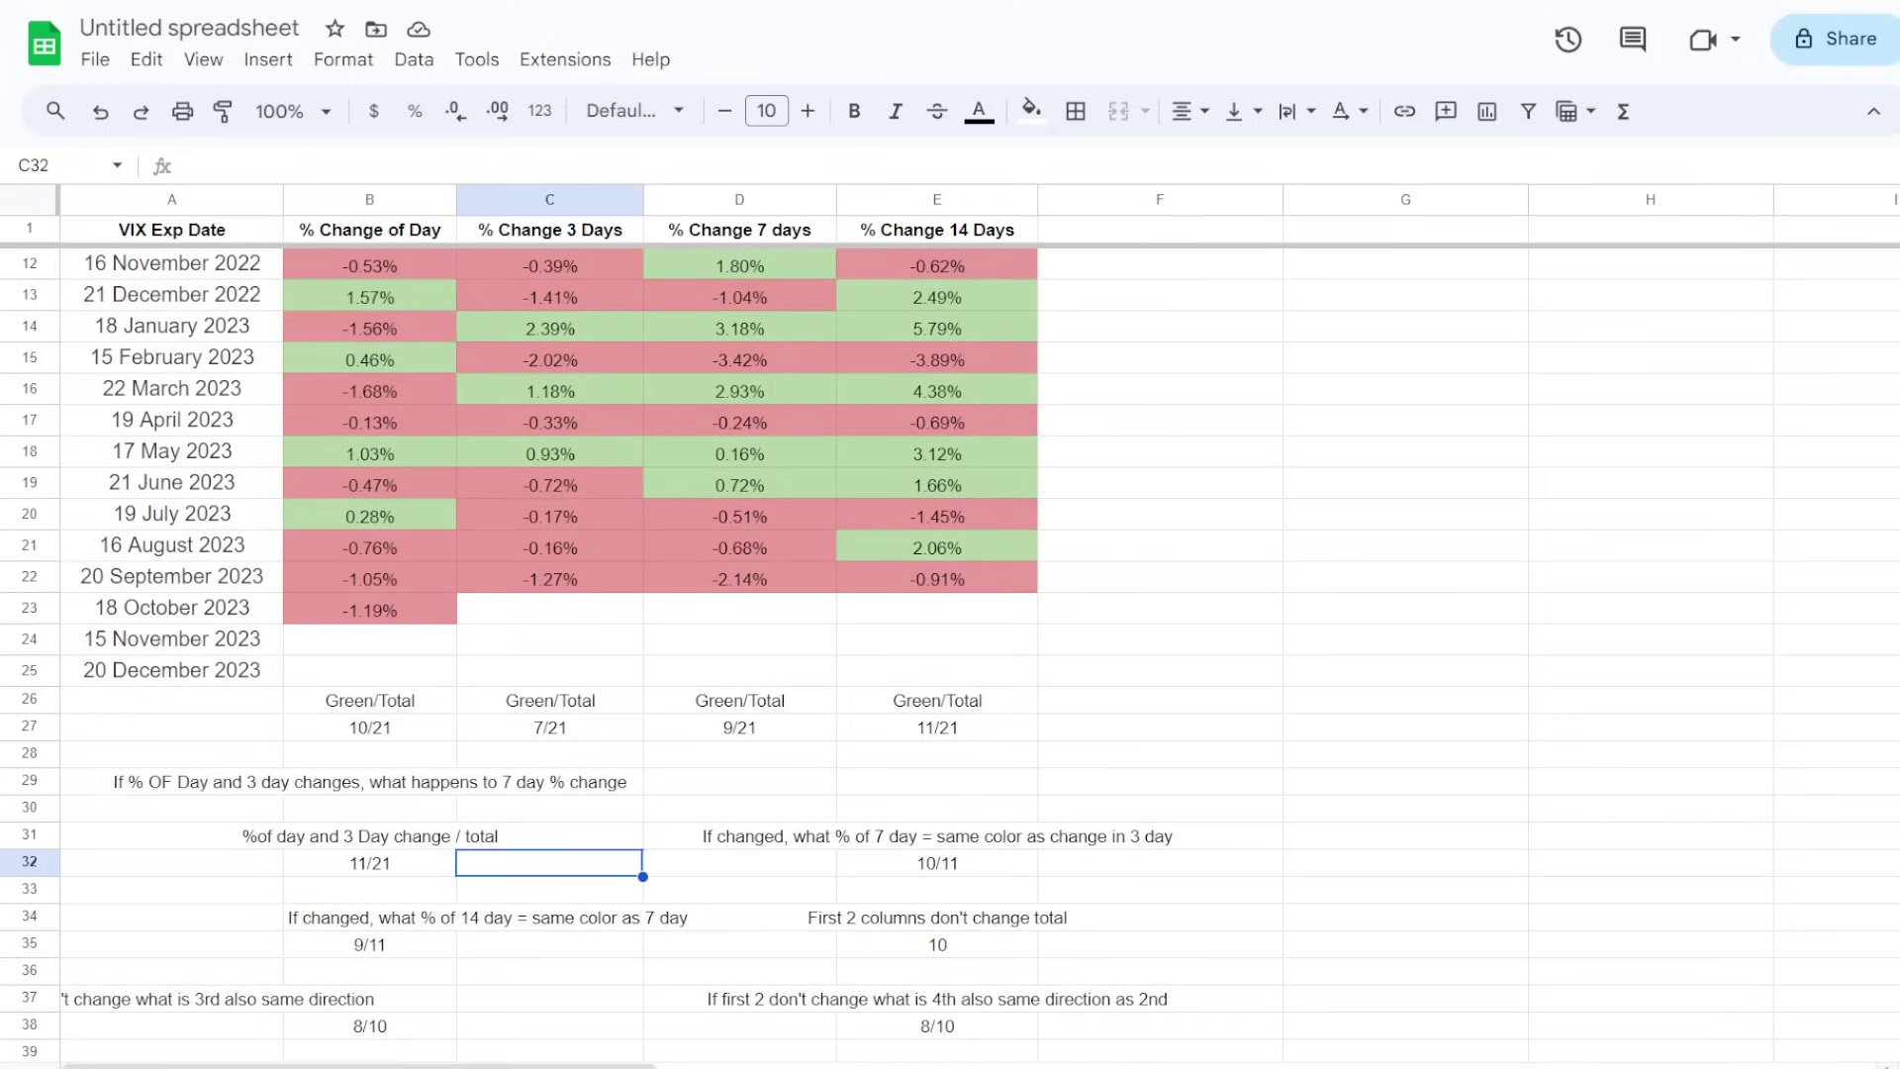
click(1159, 482)
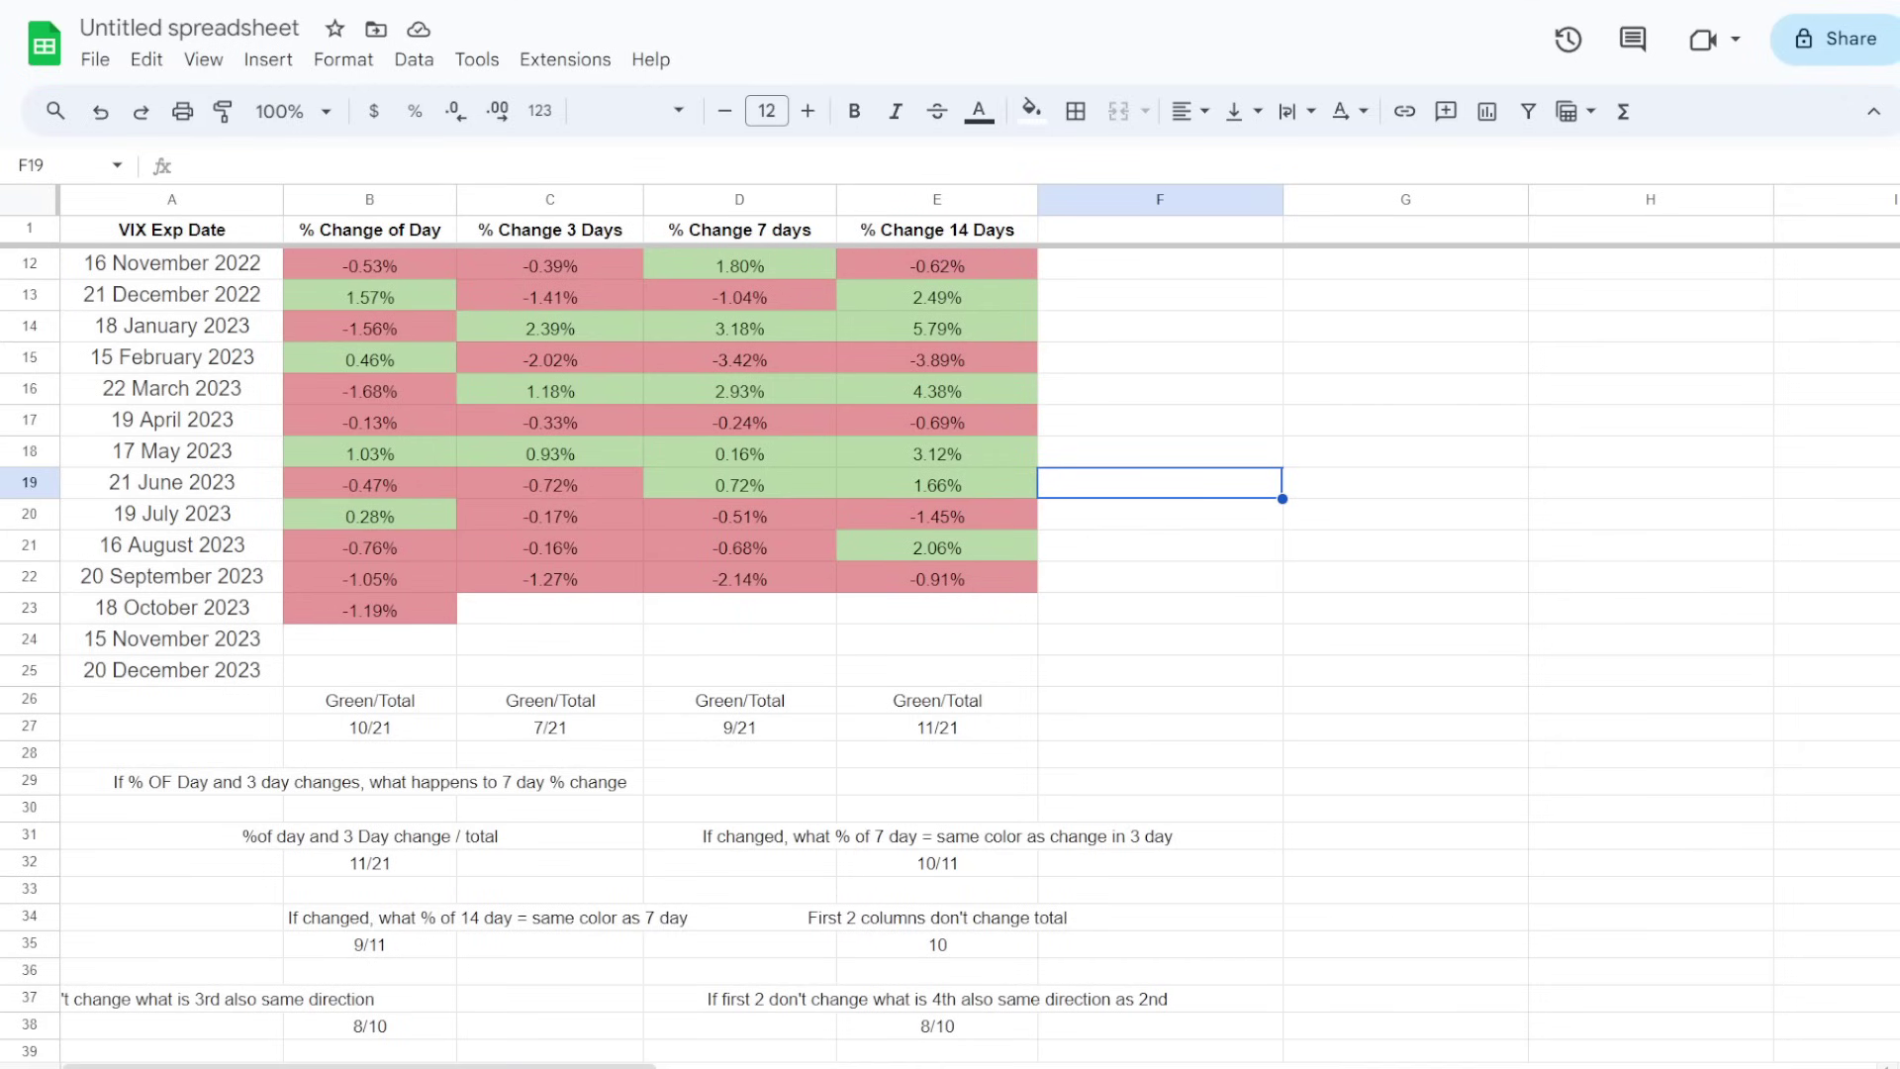
scroll(950, 653, up, 3)
click(369, 264)
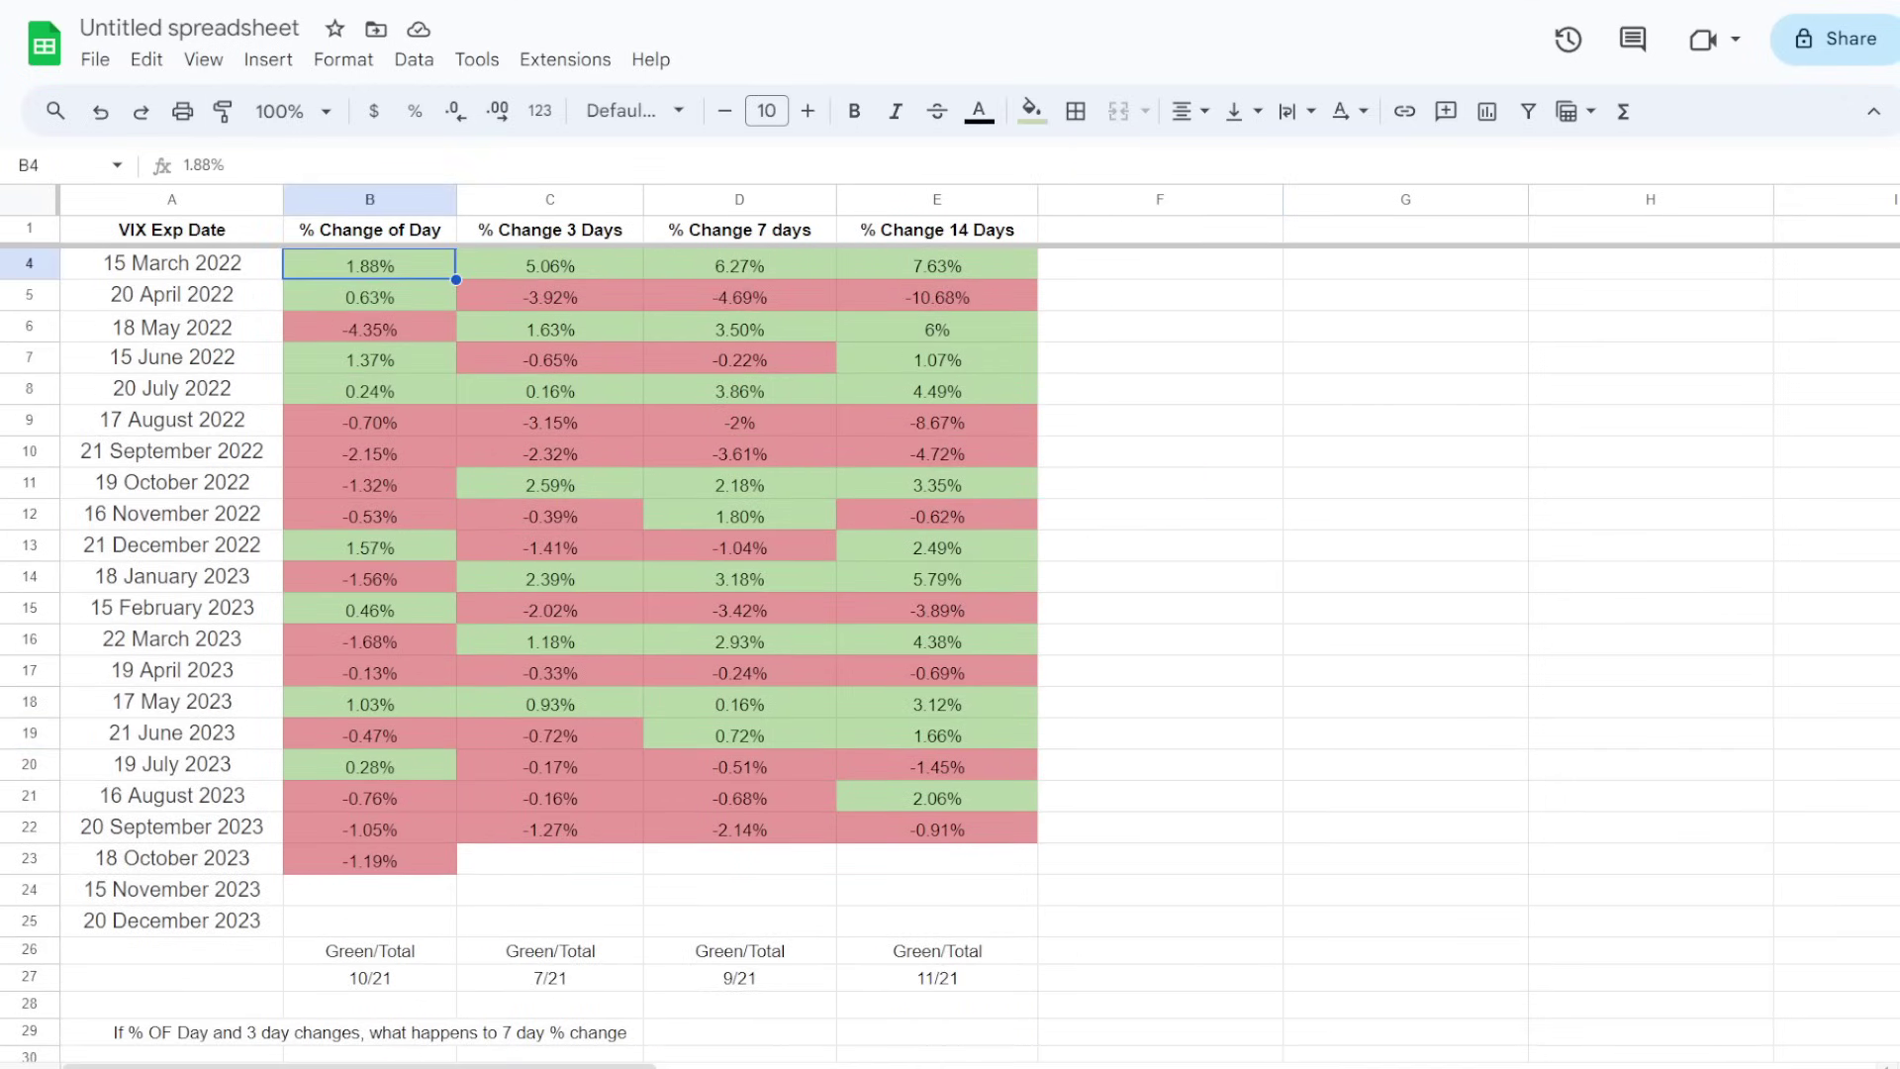
click(171, 294)
click(369, 294)
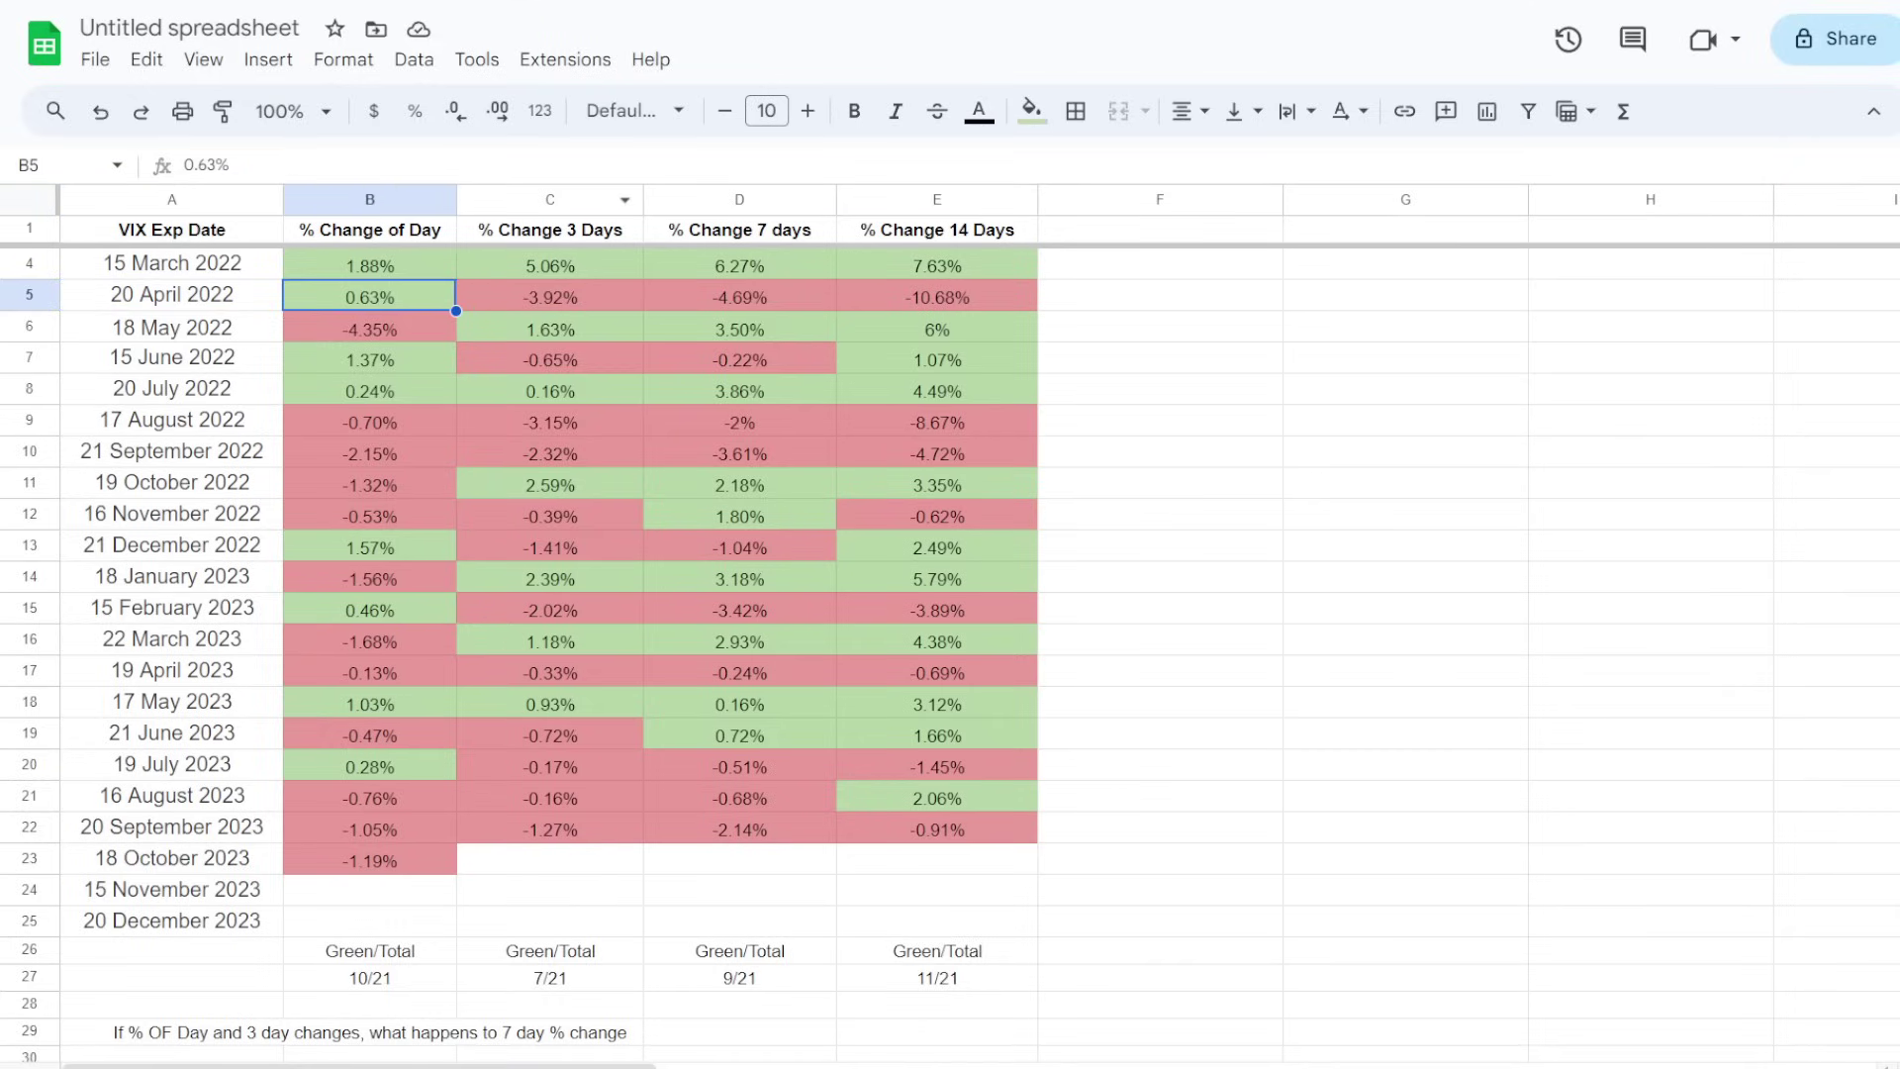
key(shift+Right)
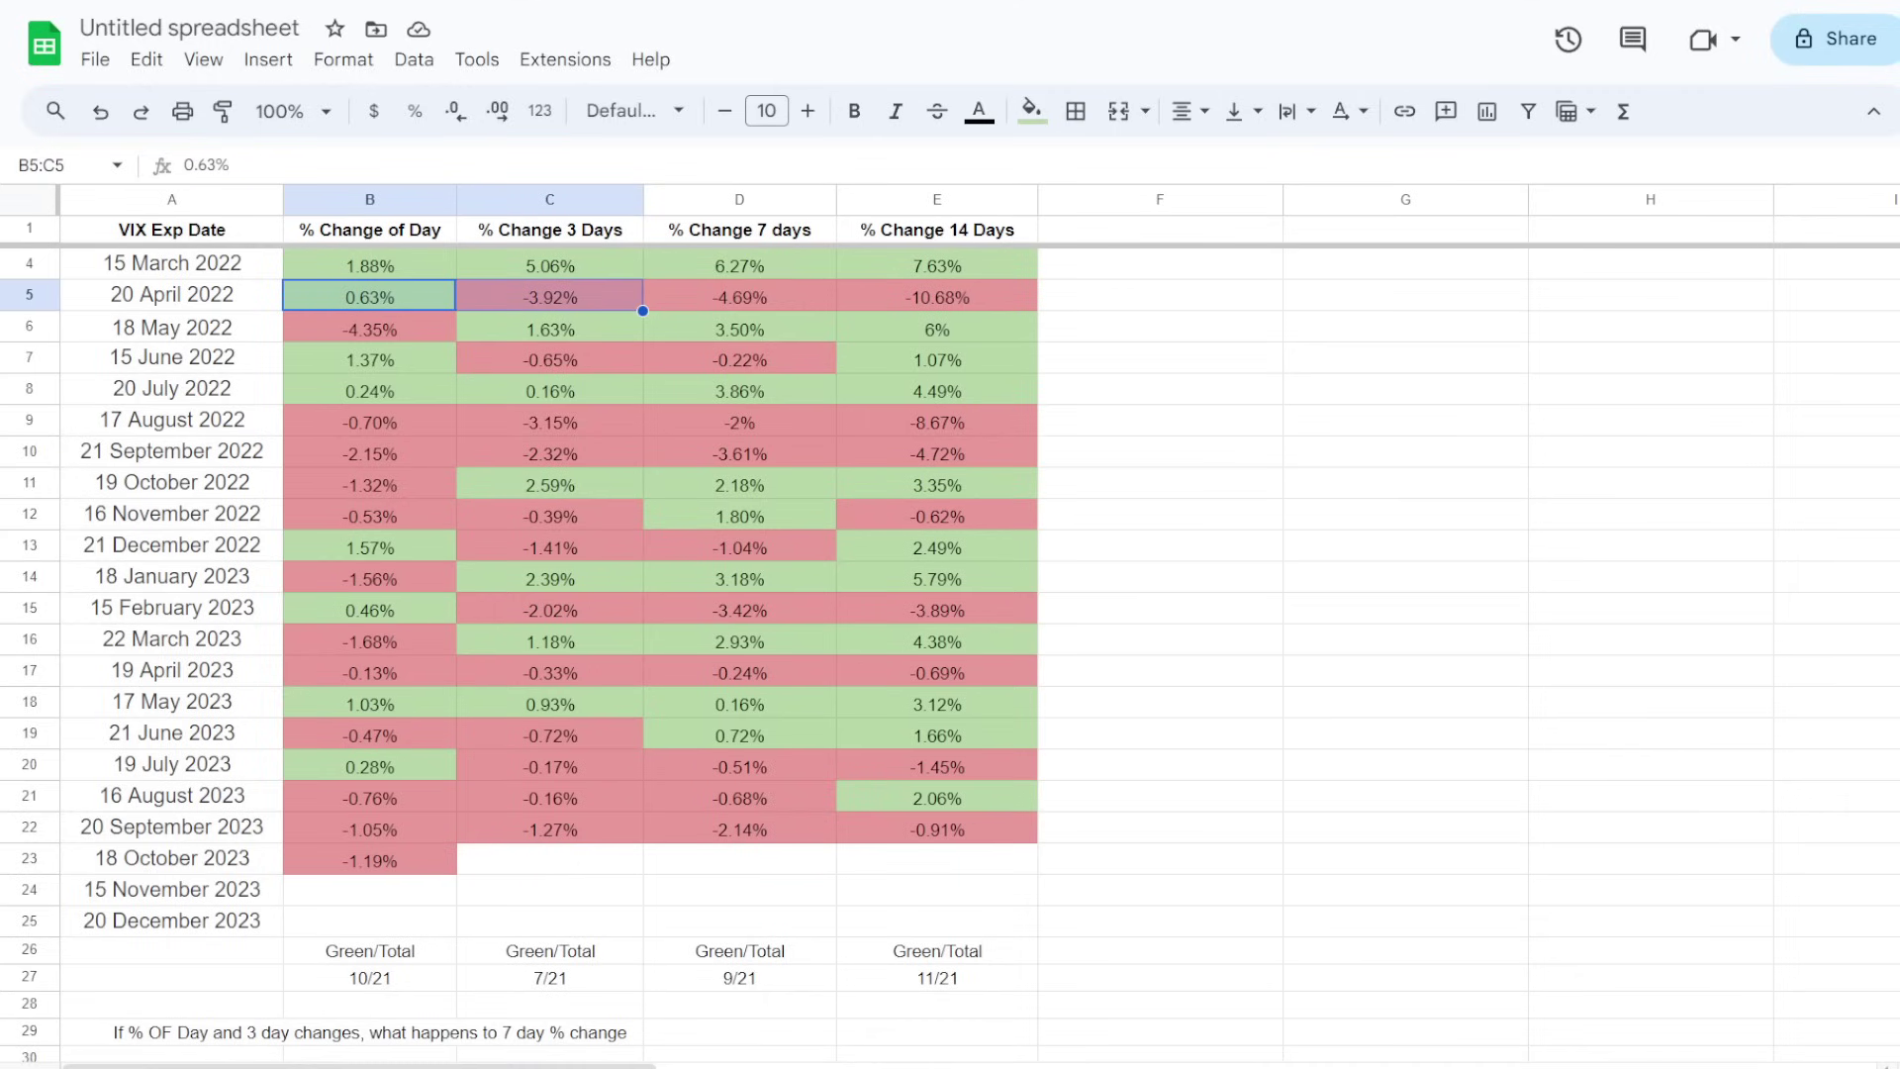
- Read through the table from the 2022 dates down to the color-change summary statistics in rows 29 to 38
click(1159, 452)
scroll(1159, 452, down, 1)
click(1159, 452)
click(1159, 577)
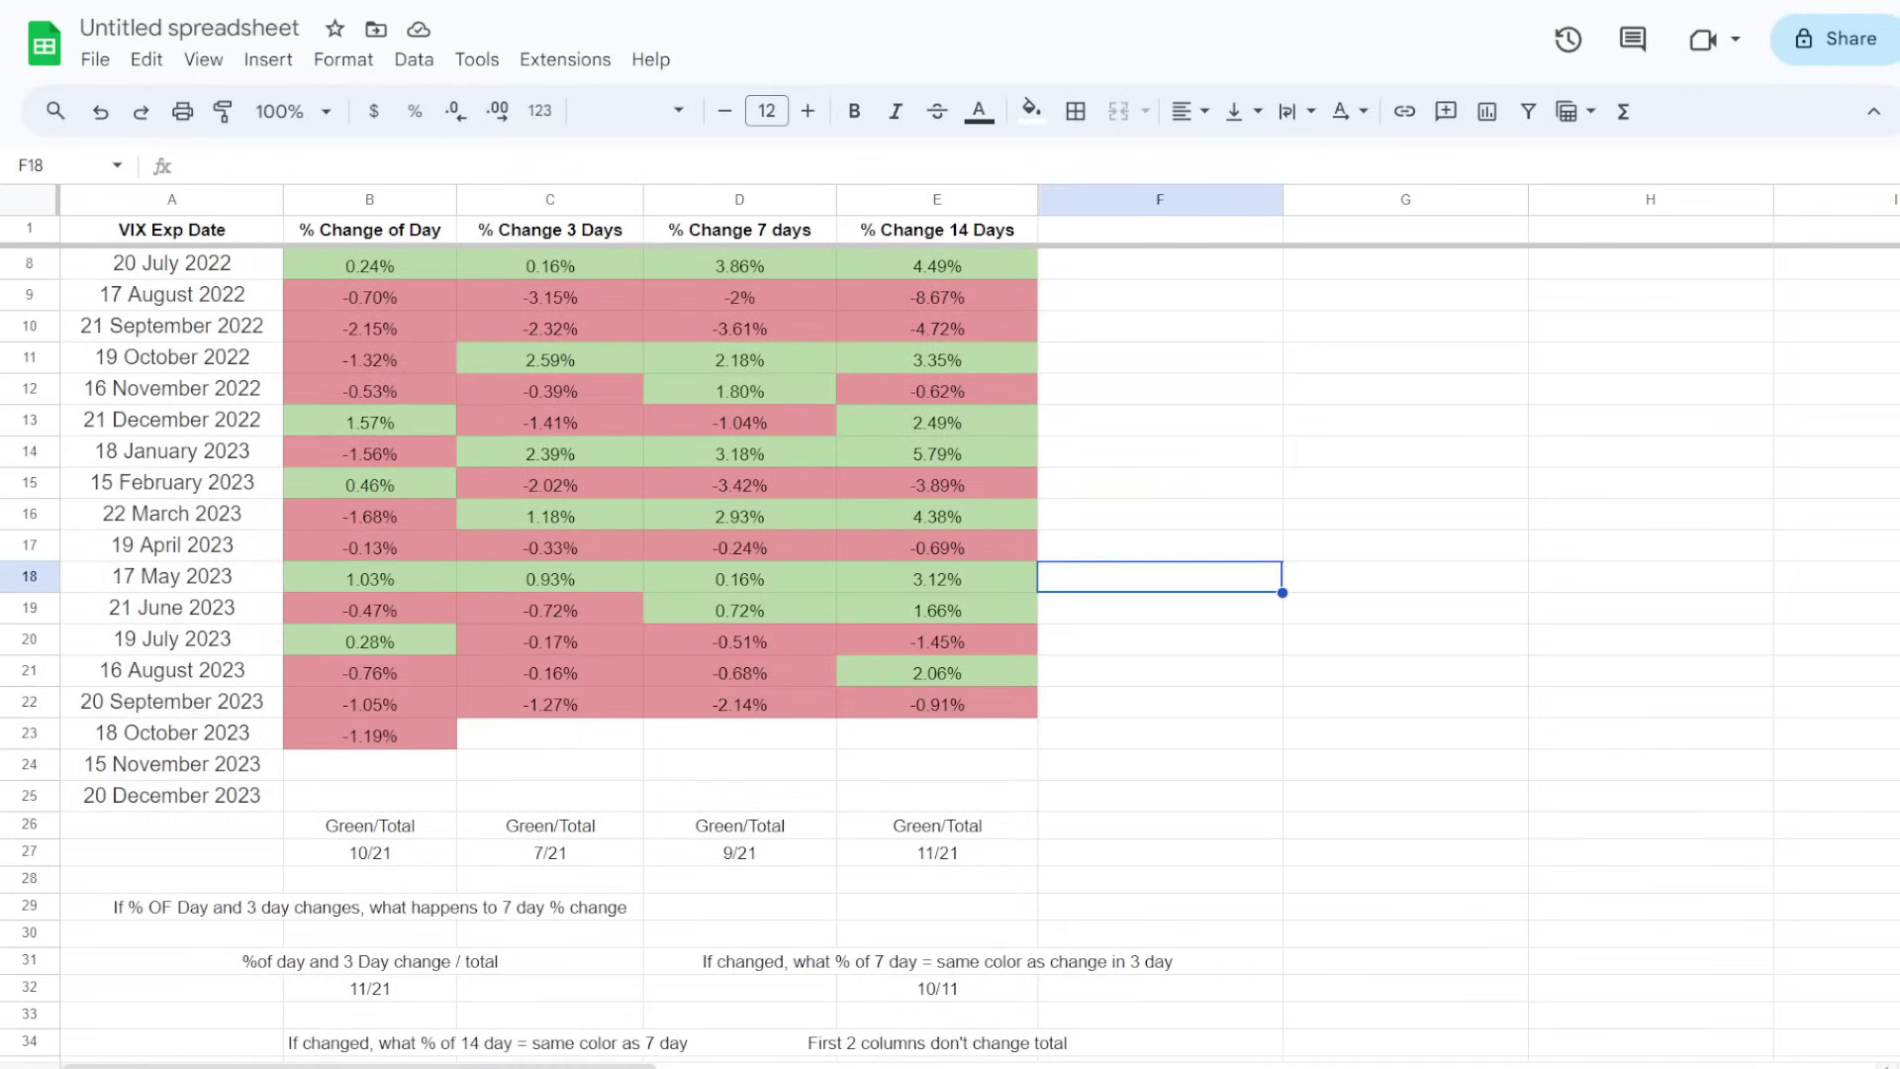
scroll(950, 653, down, 2)
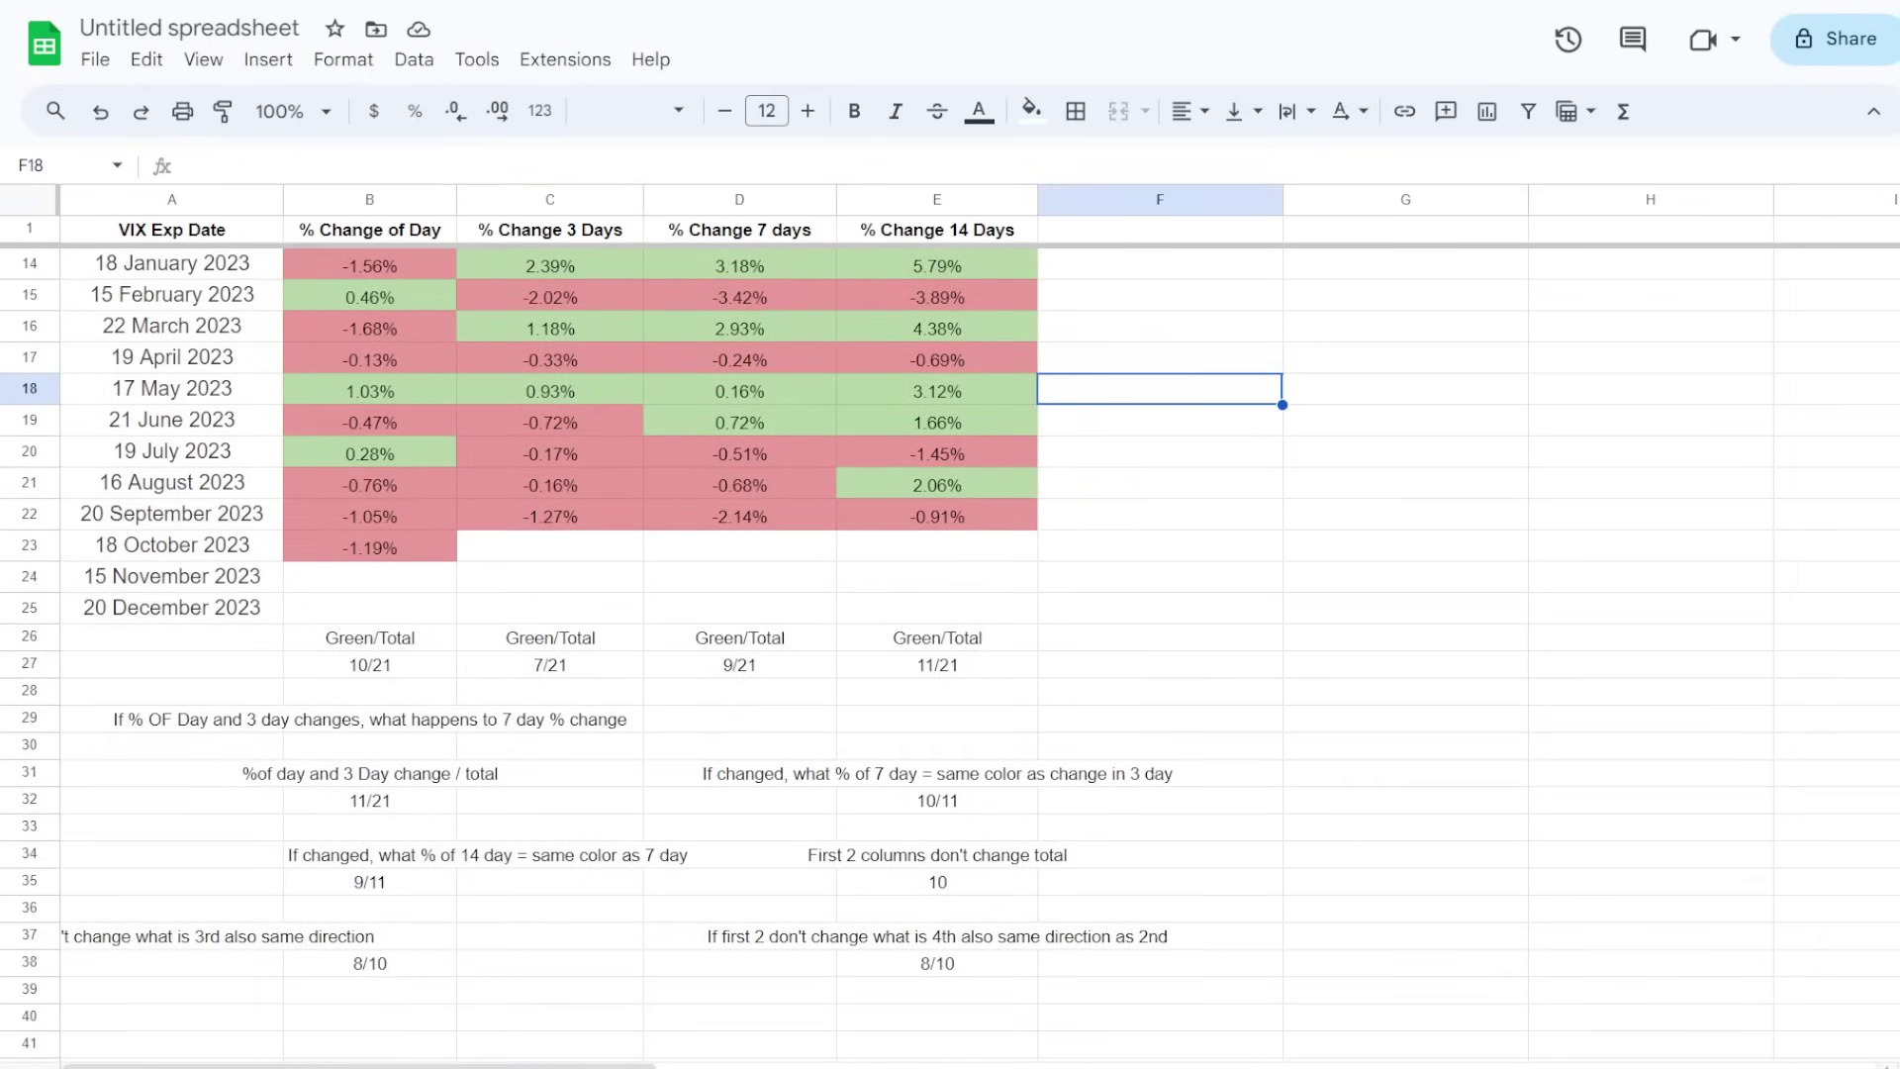
scroll(950, 653, up, 4)
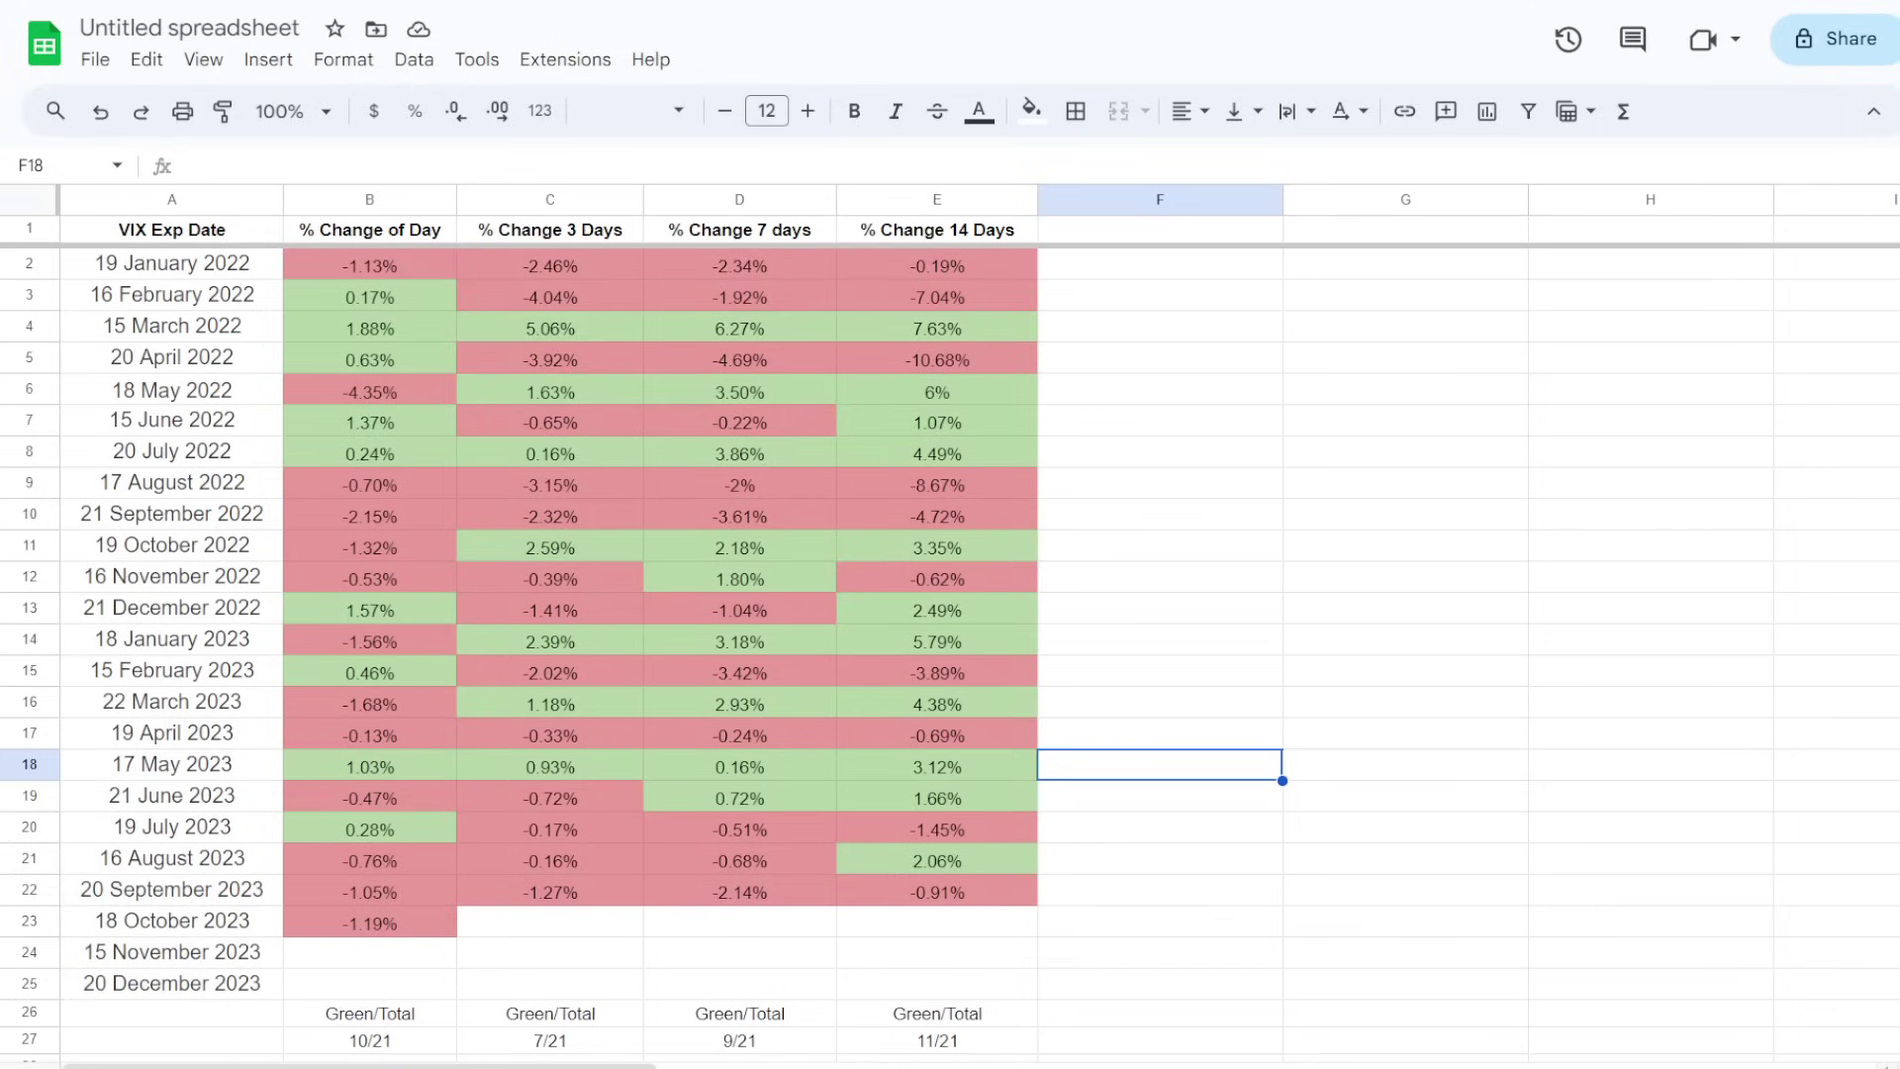
click(1159, 734)
scroll(1159, 733, down, 5)
click(1159, 594)
scroll(1159, 594, down, 1)
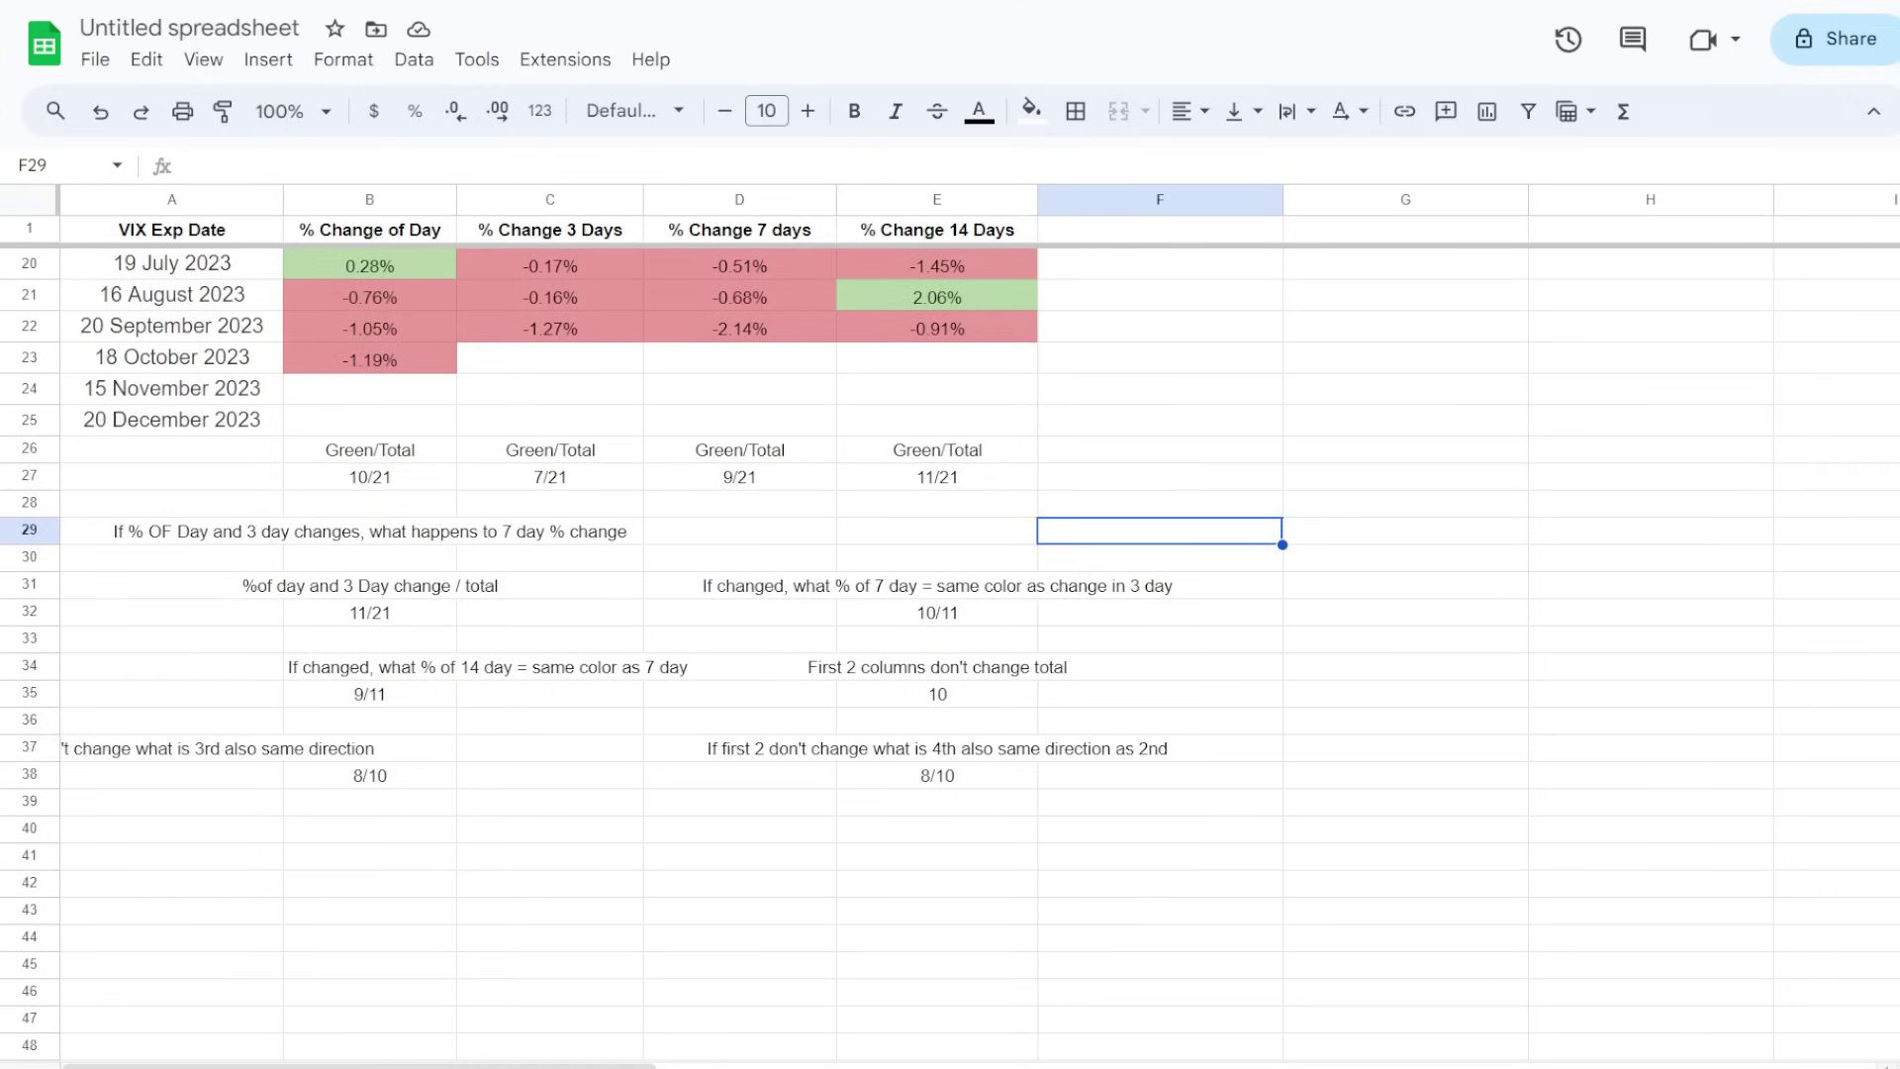
scroll(792, 593, up, 6)
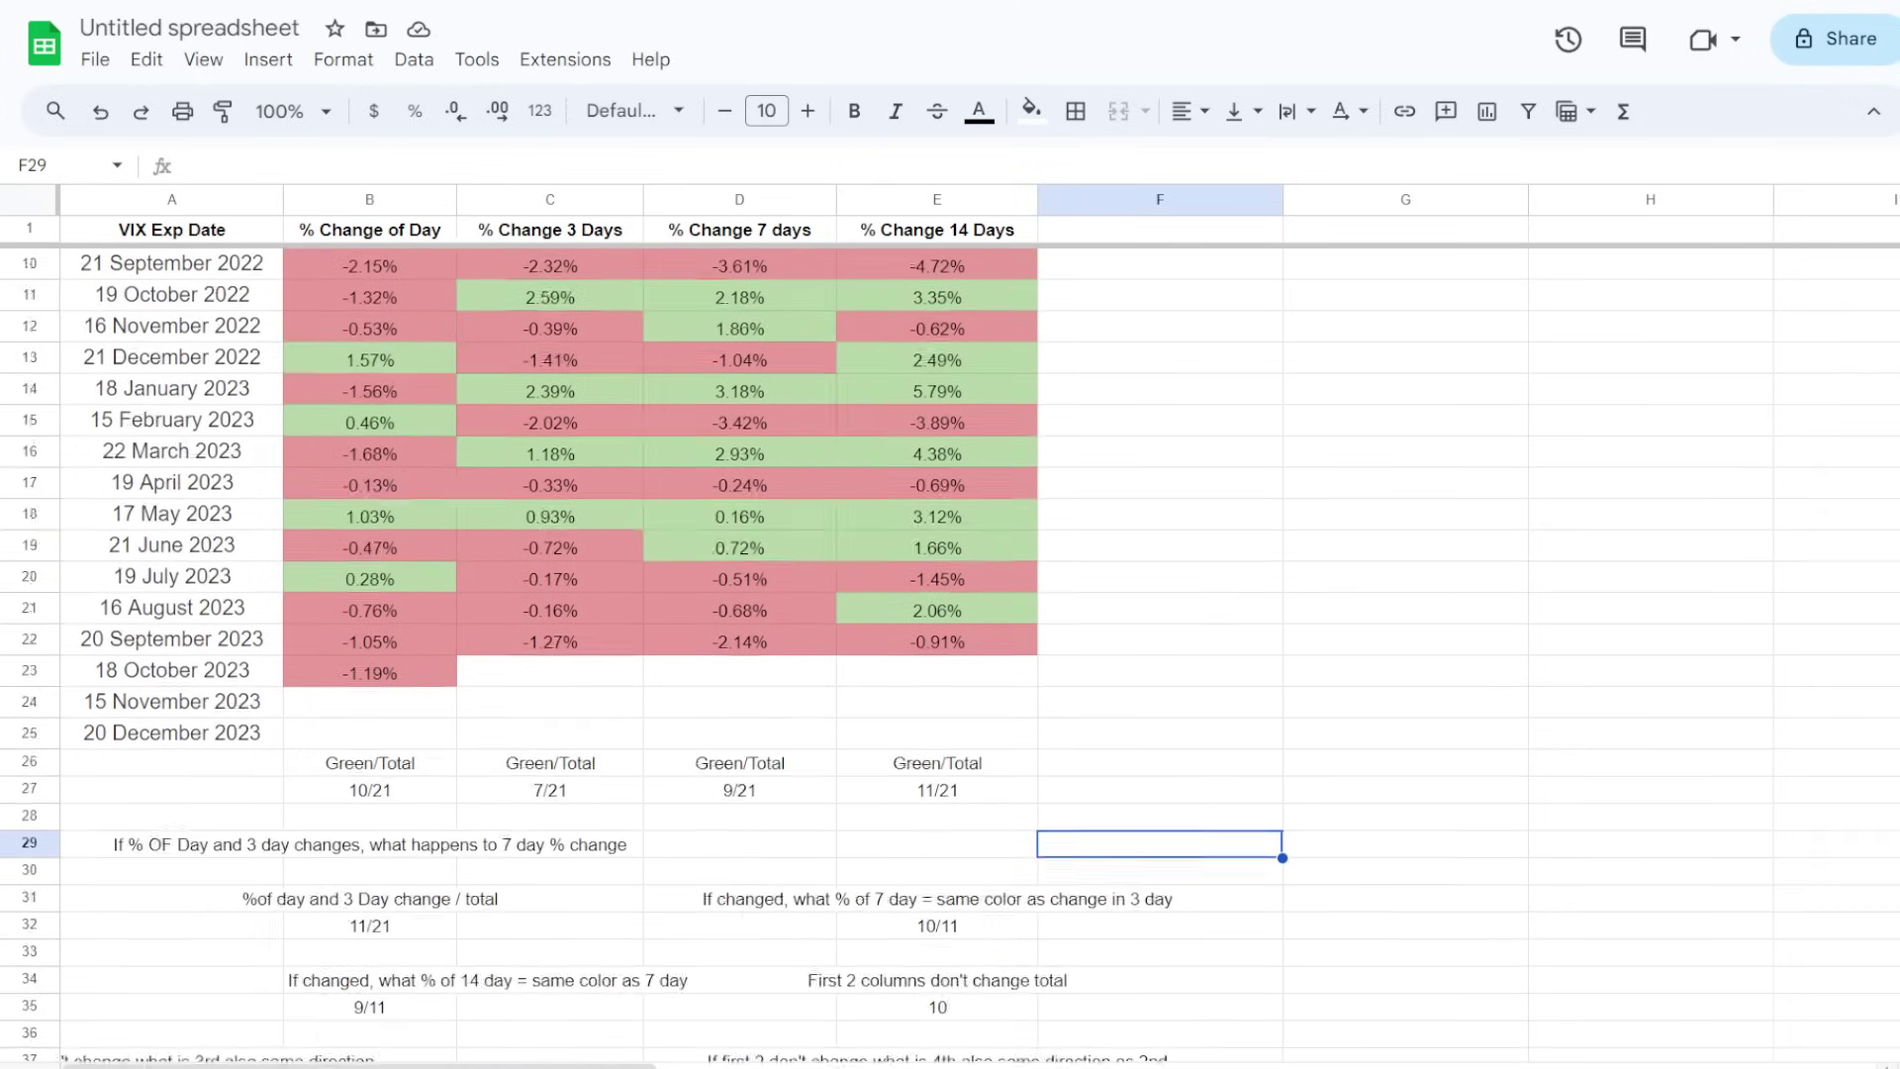
- Examine the Green/Total ratios in B26:E27 against the percentage-change columns they summarize
drag(369, 266, 370, 892)
click(1406, 735)
scroll(1406, 736, down, 5)
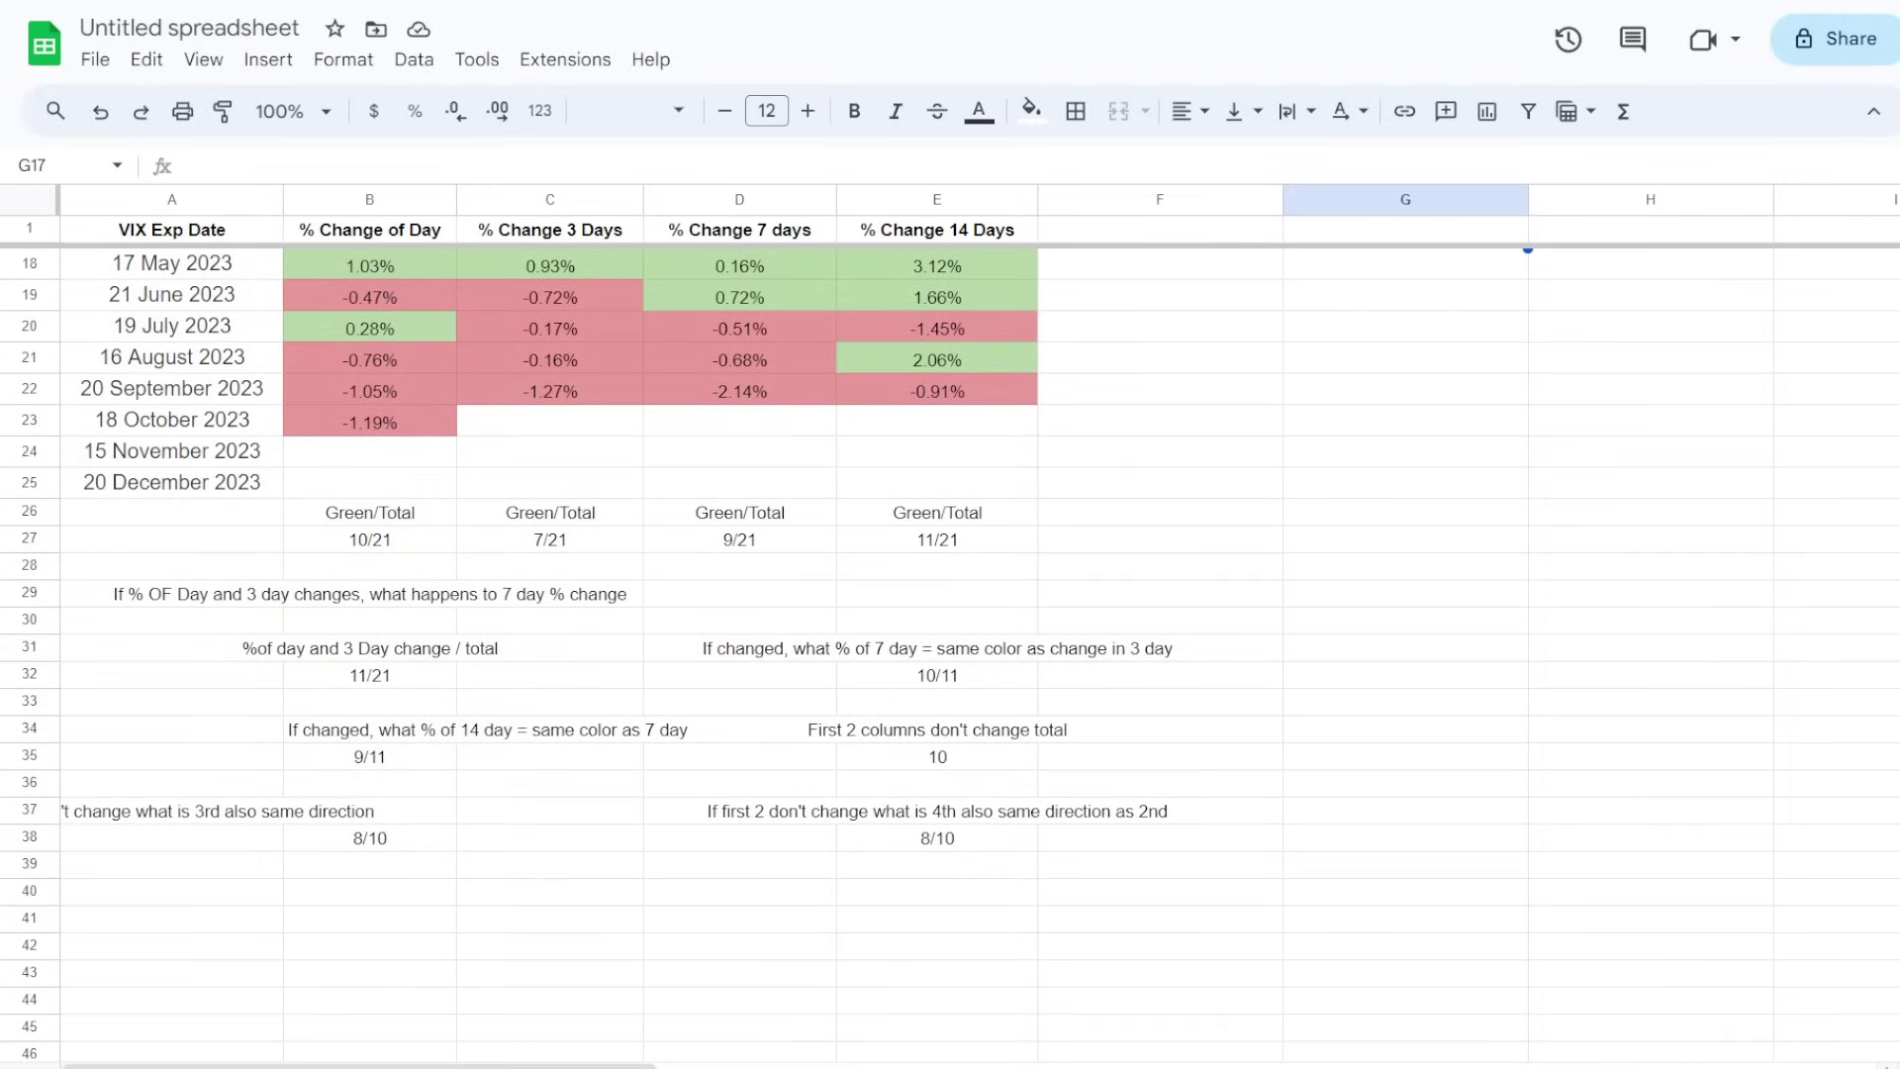
drag(369, 512, 937, 540)
scroll(937, 539, up, 3)
scroll(660, 594, up, 3)
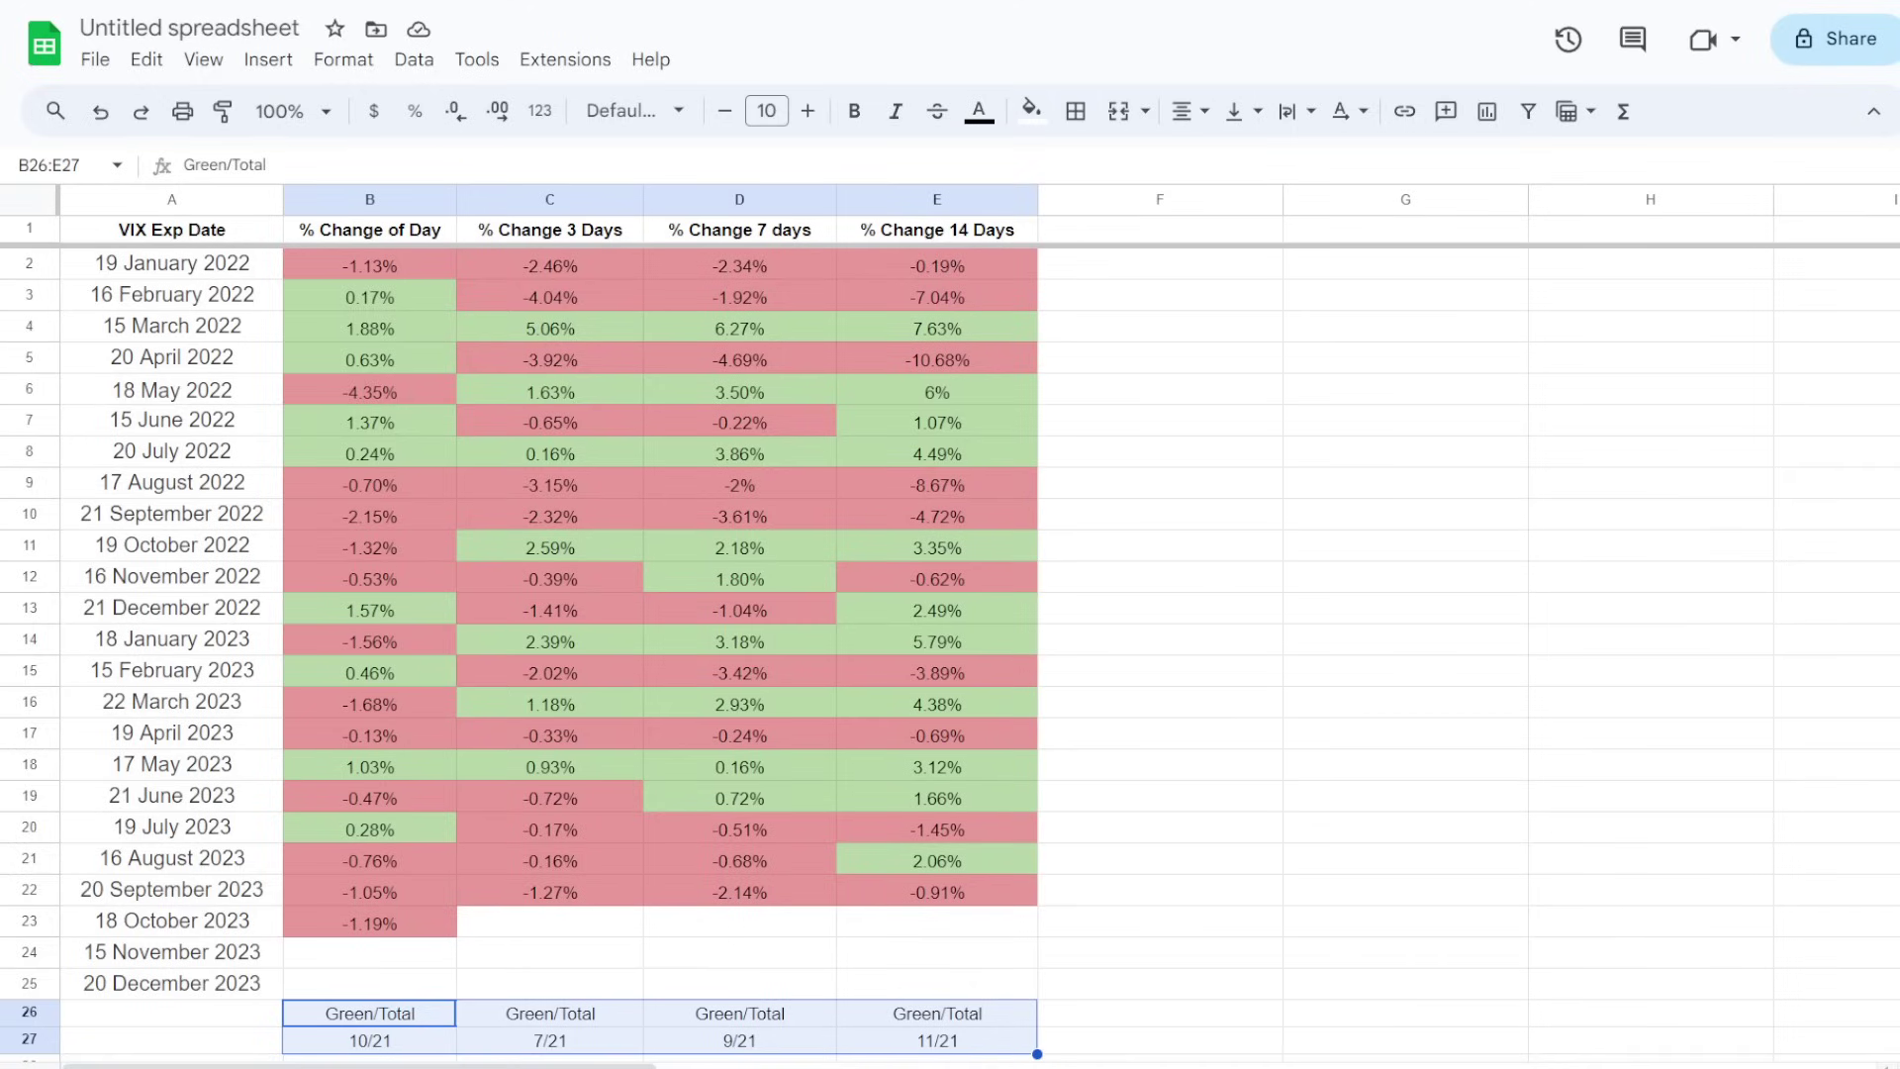
click(1404, 420)
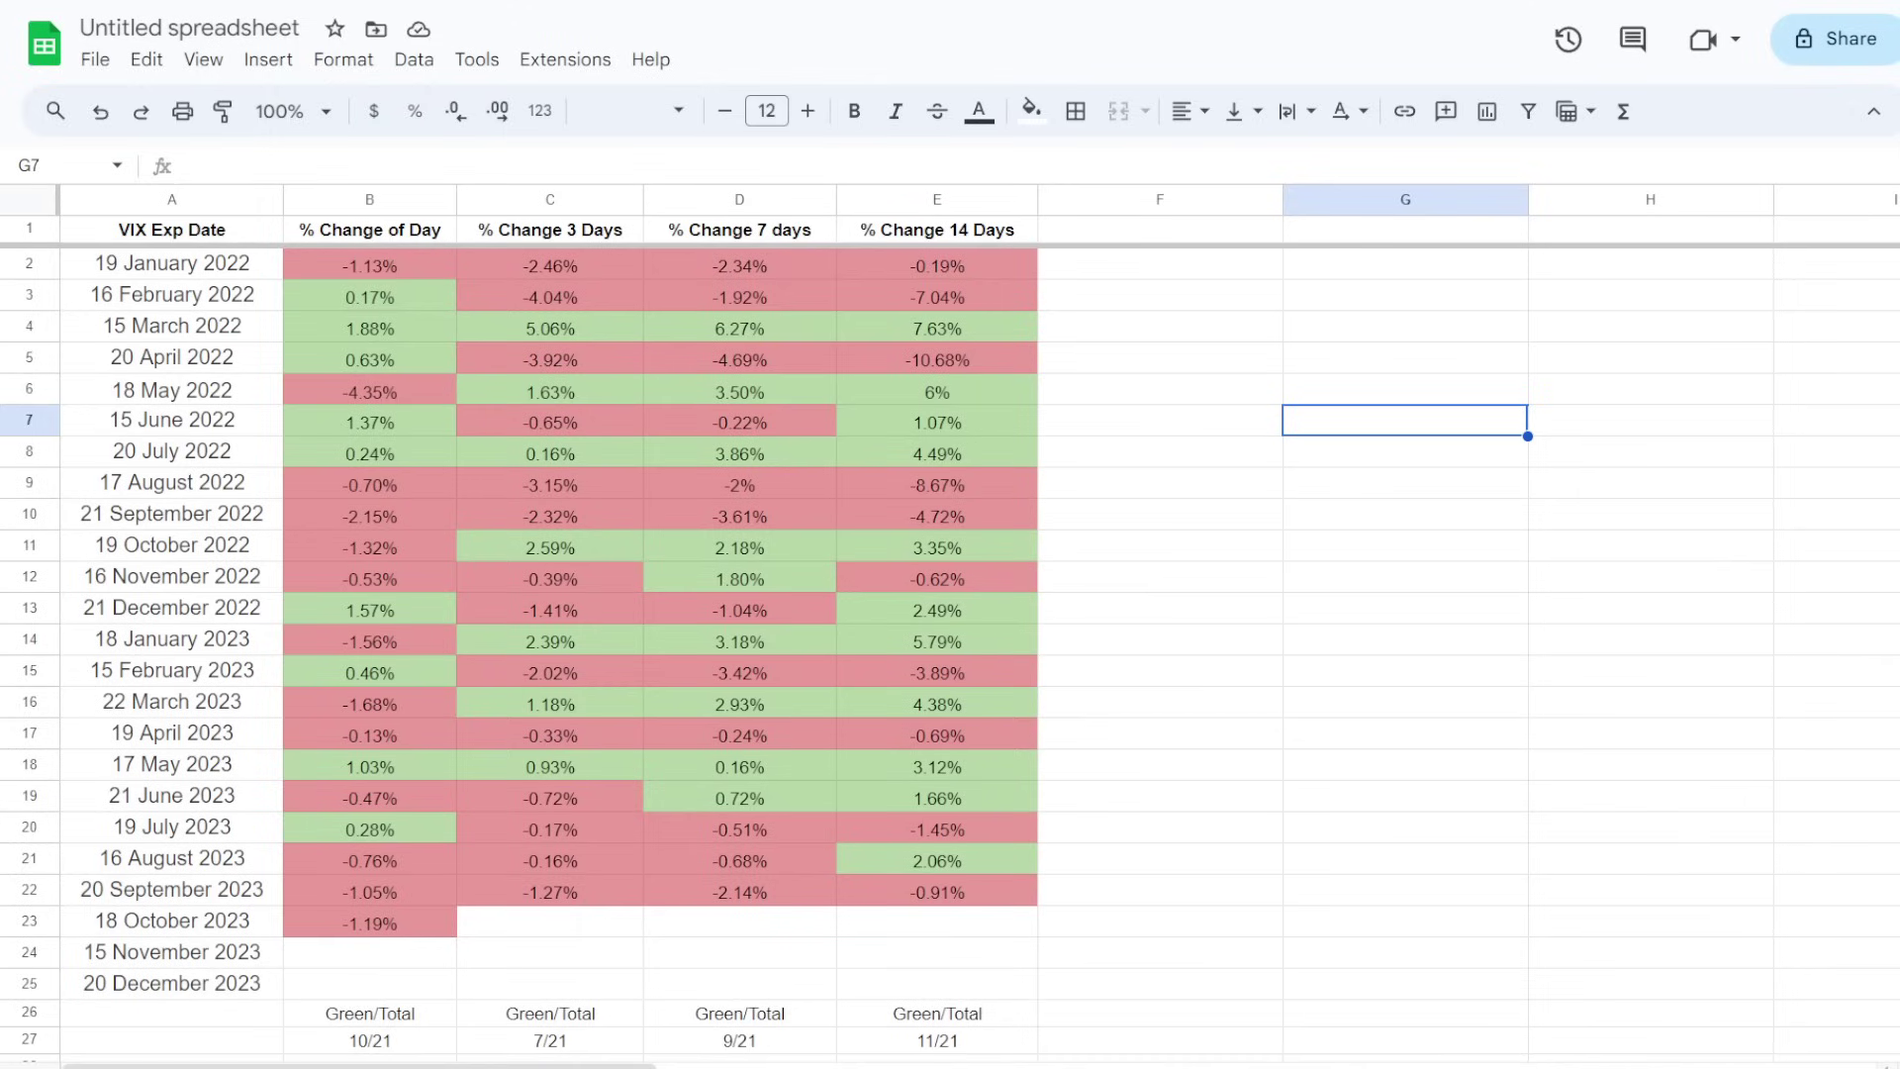
- Compare the day change with the 3-day change for the 19 January 2022 expiration
drag(369, 266, 549, 265)
click(549, 265)
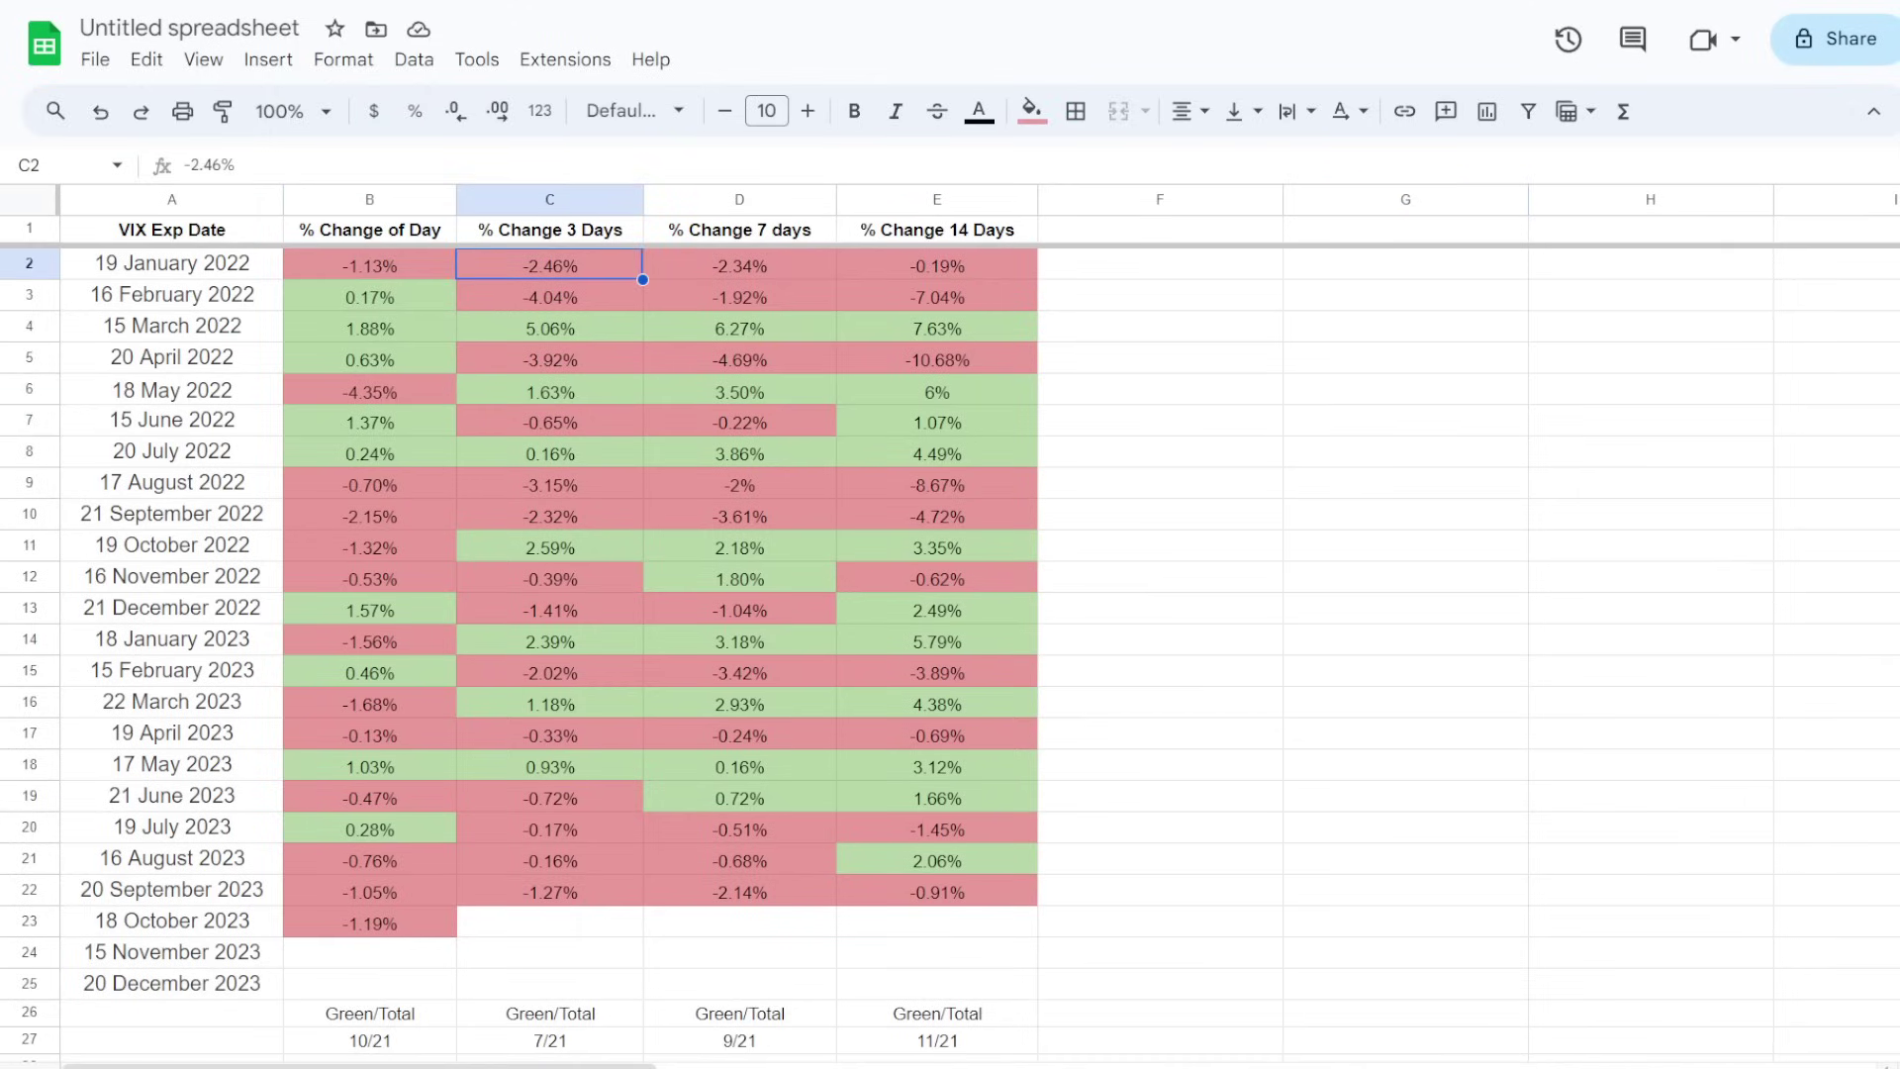
click(369, 265)
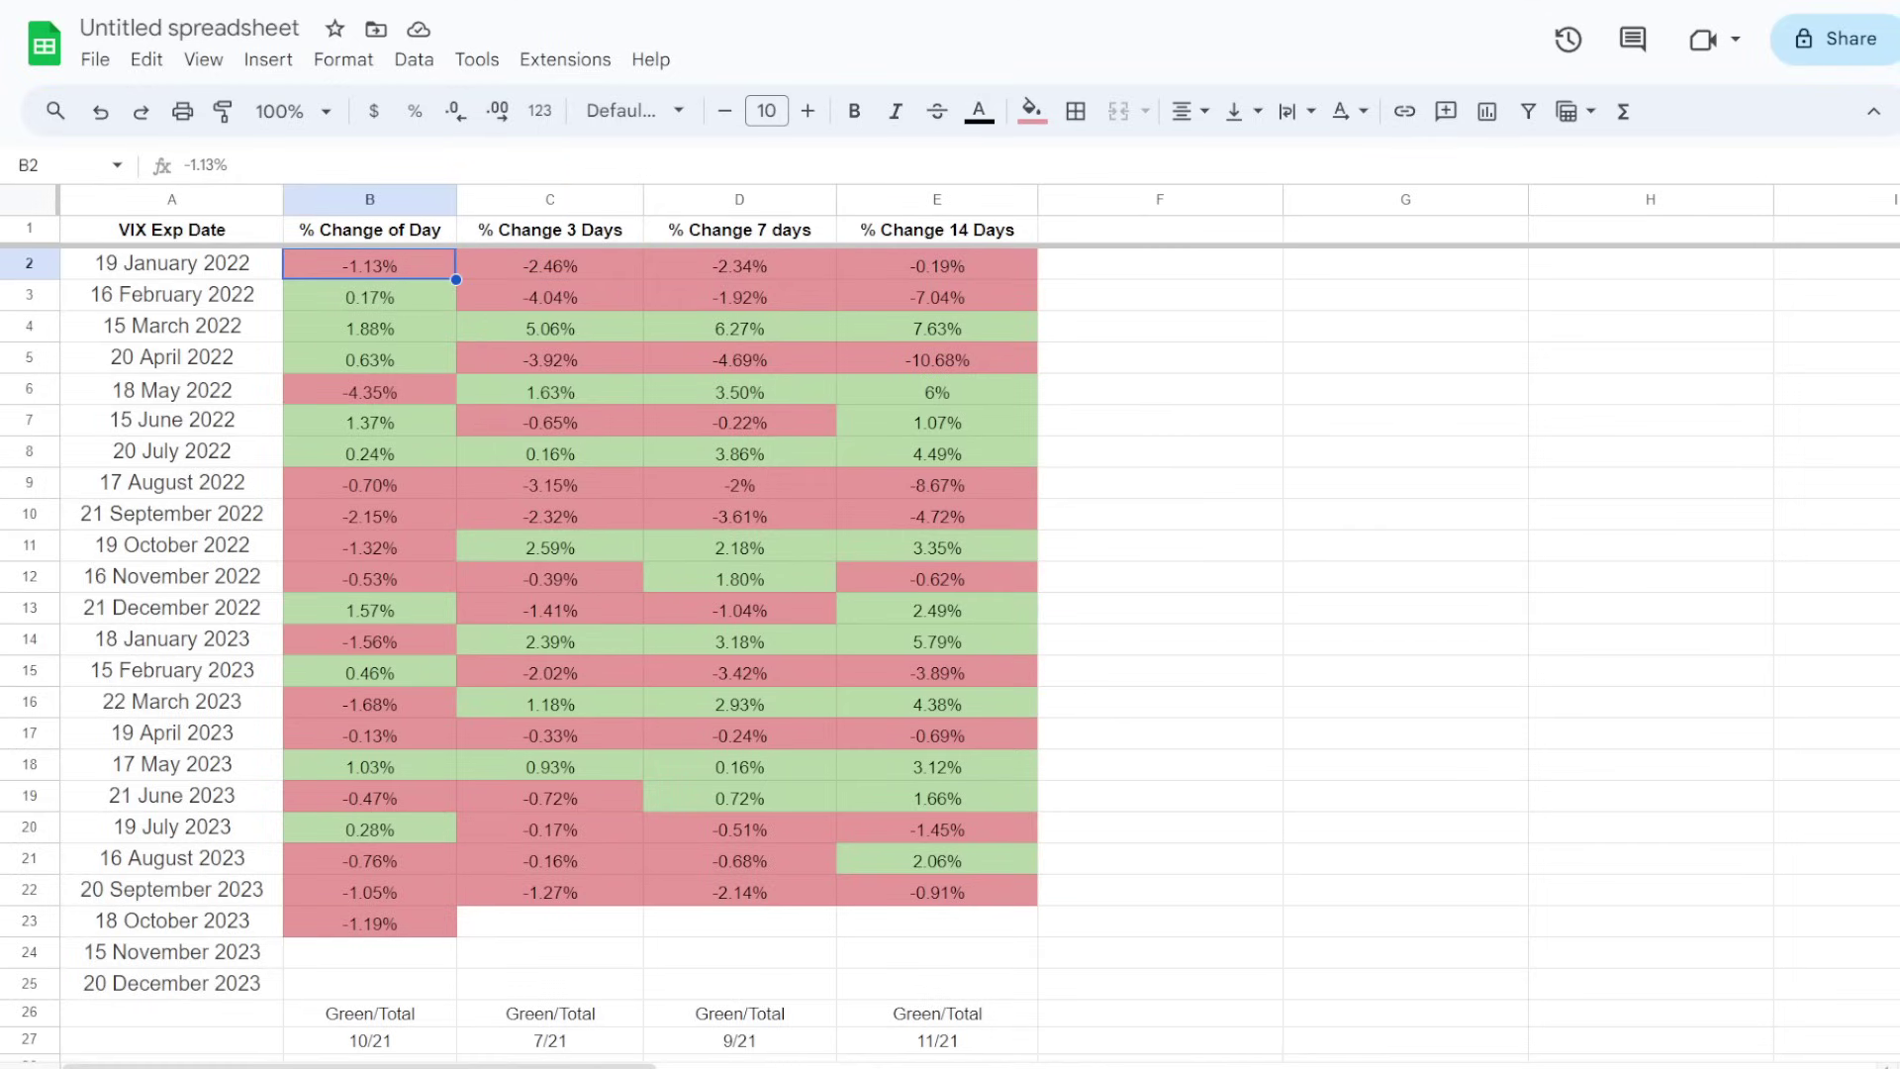
click(1406, 451)
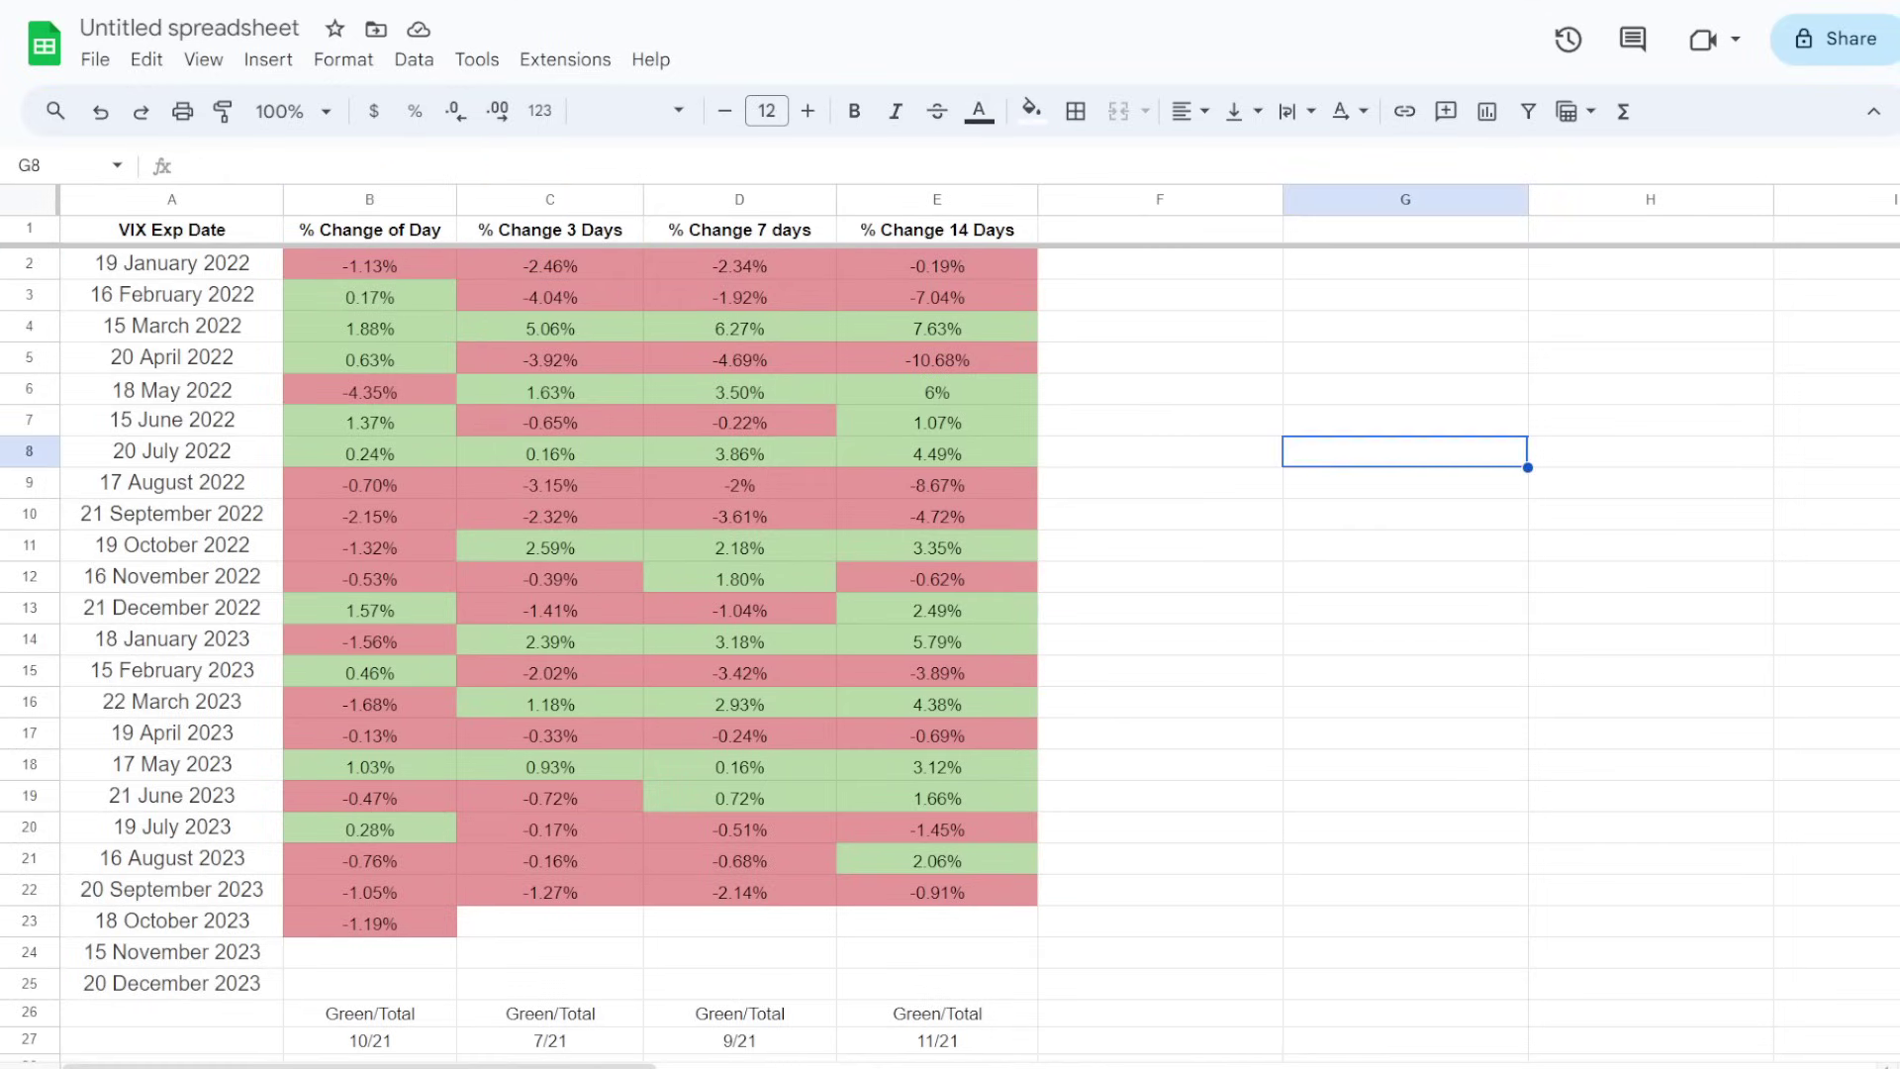
- Examine the "%of day and 3 Day change / total" statistic alongside the first two percentage columns
scroll(1405, 451, down, 4)
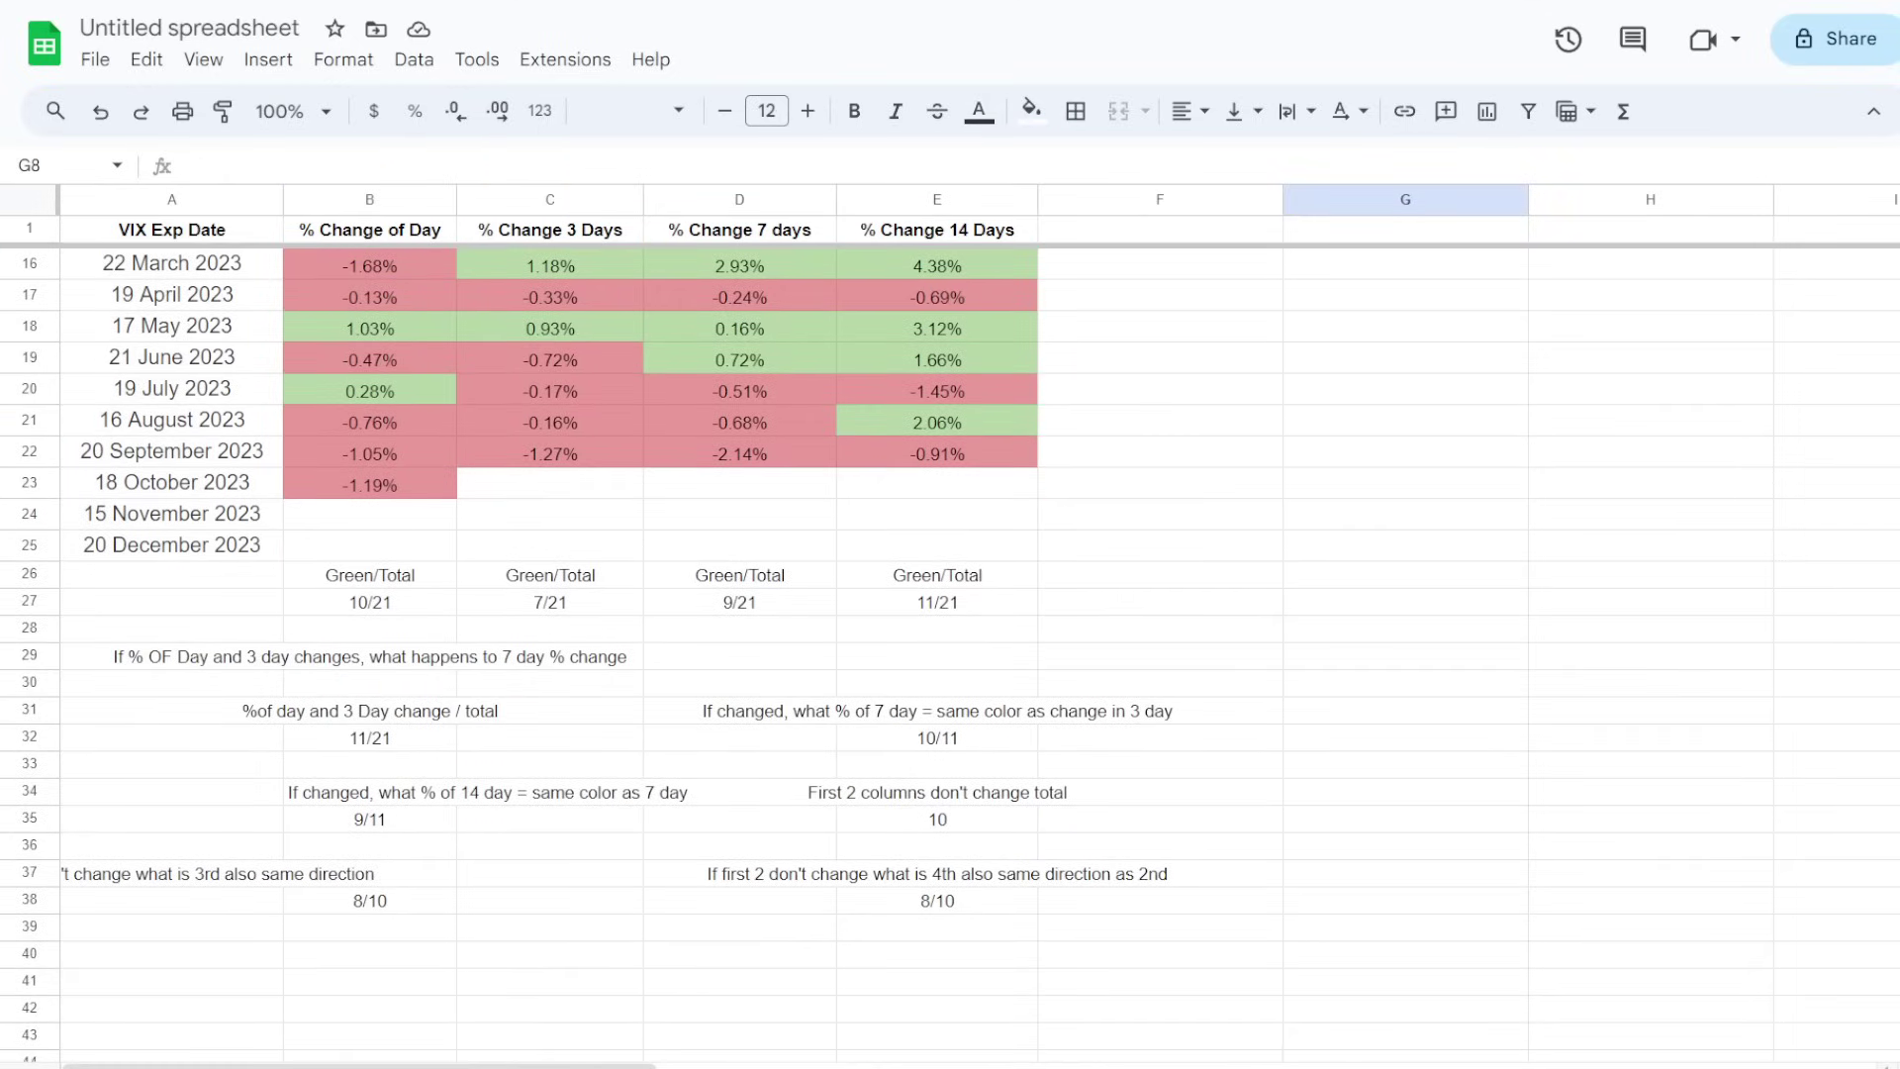
drag(260, 710, 395, 710)
click(369, 682)
click(369, 710)
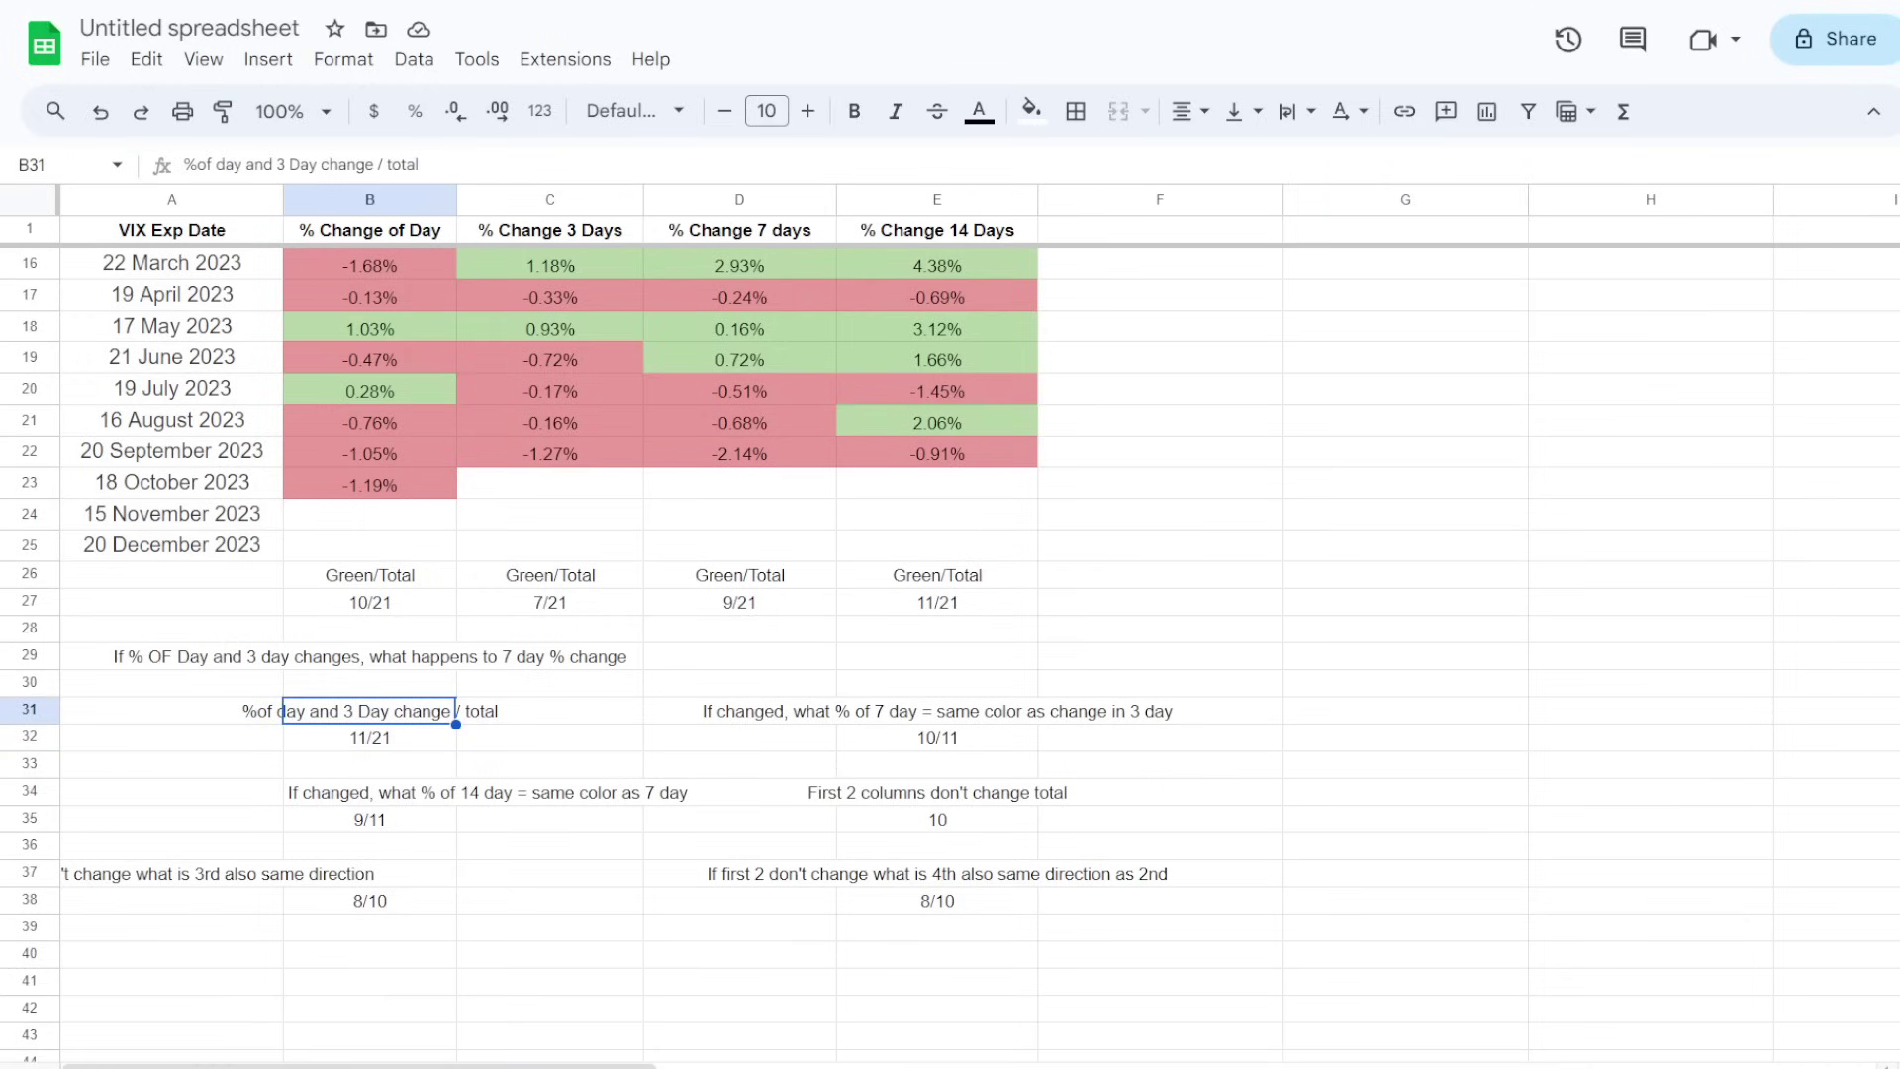
scroll(455, 711, up, 5)
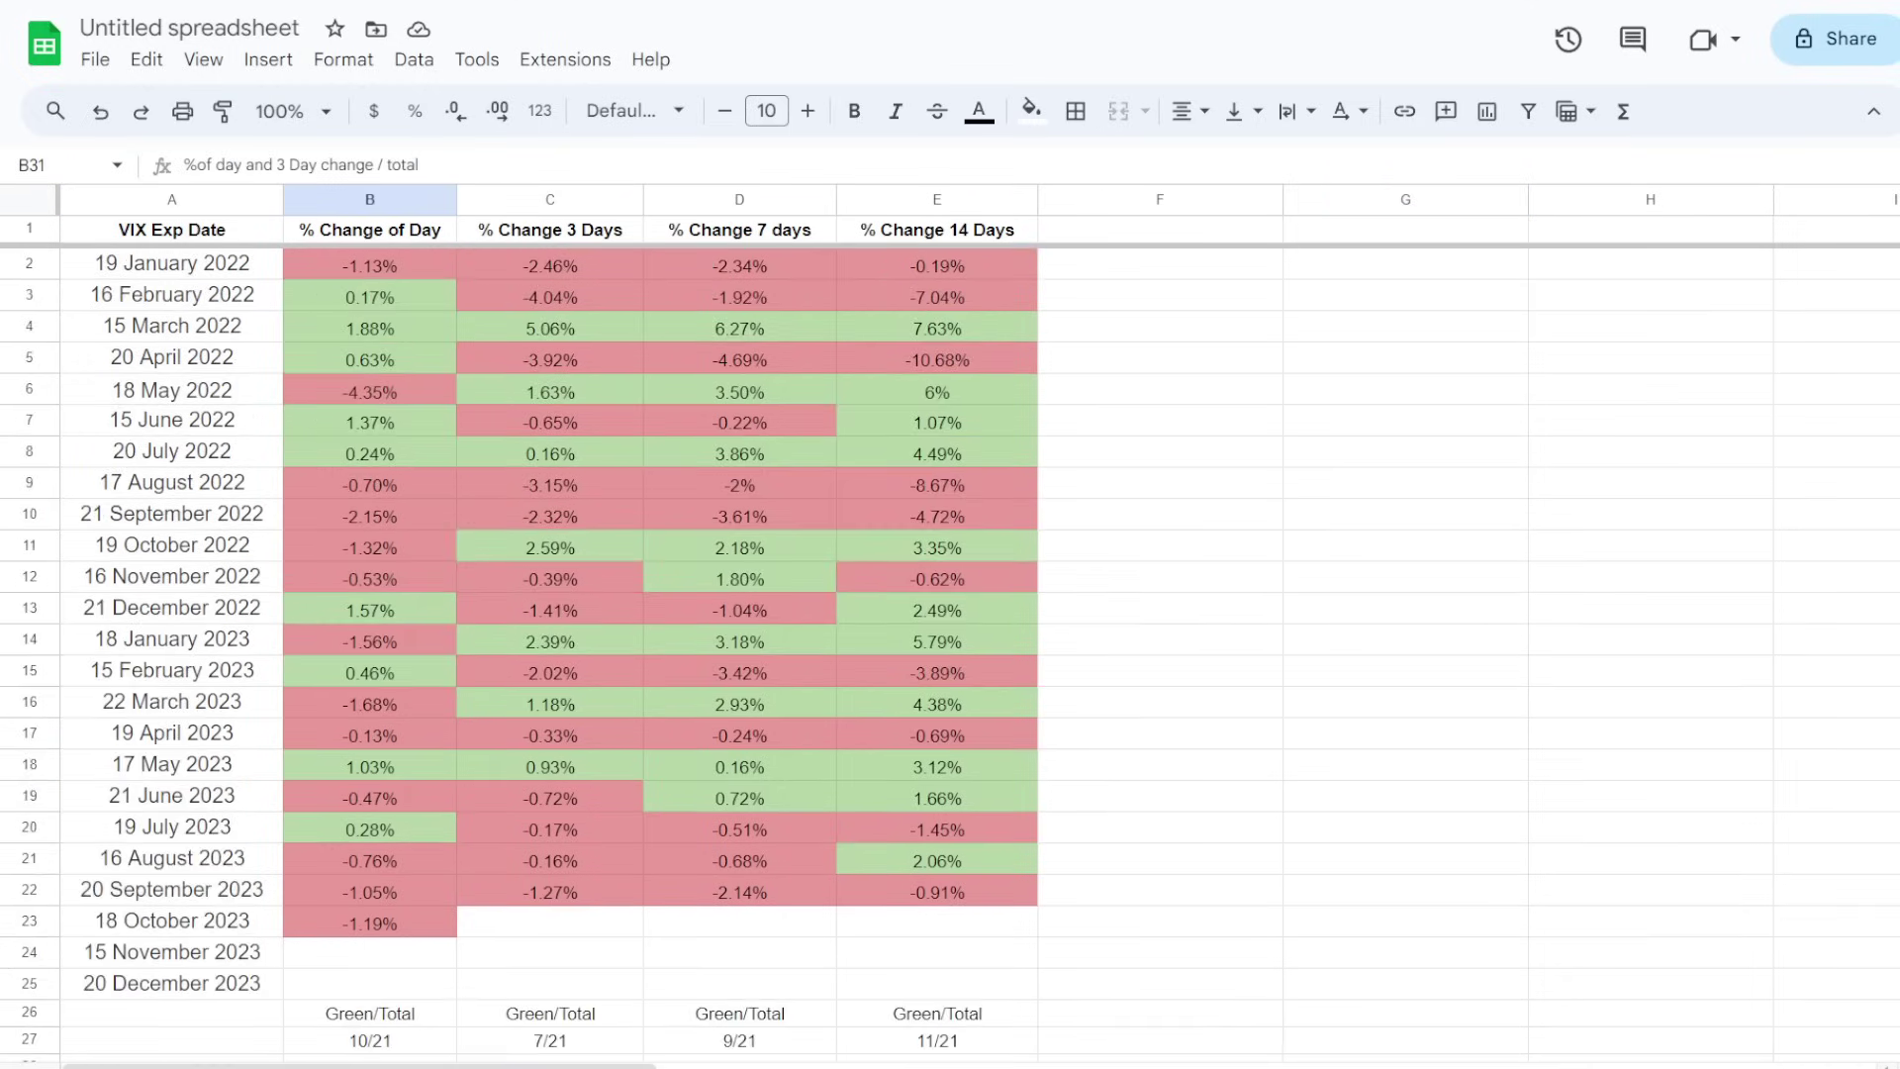
drag(369, 266, 594, 485)
click(370, 266)
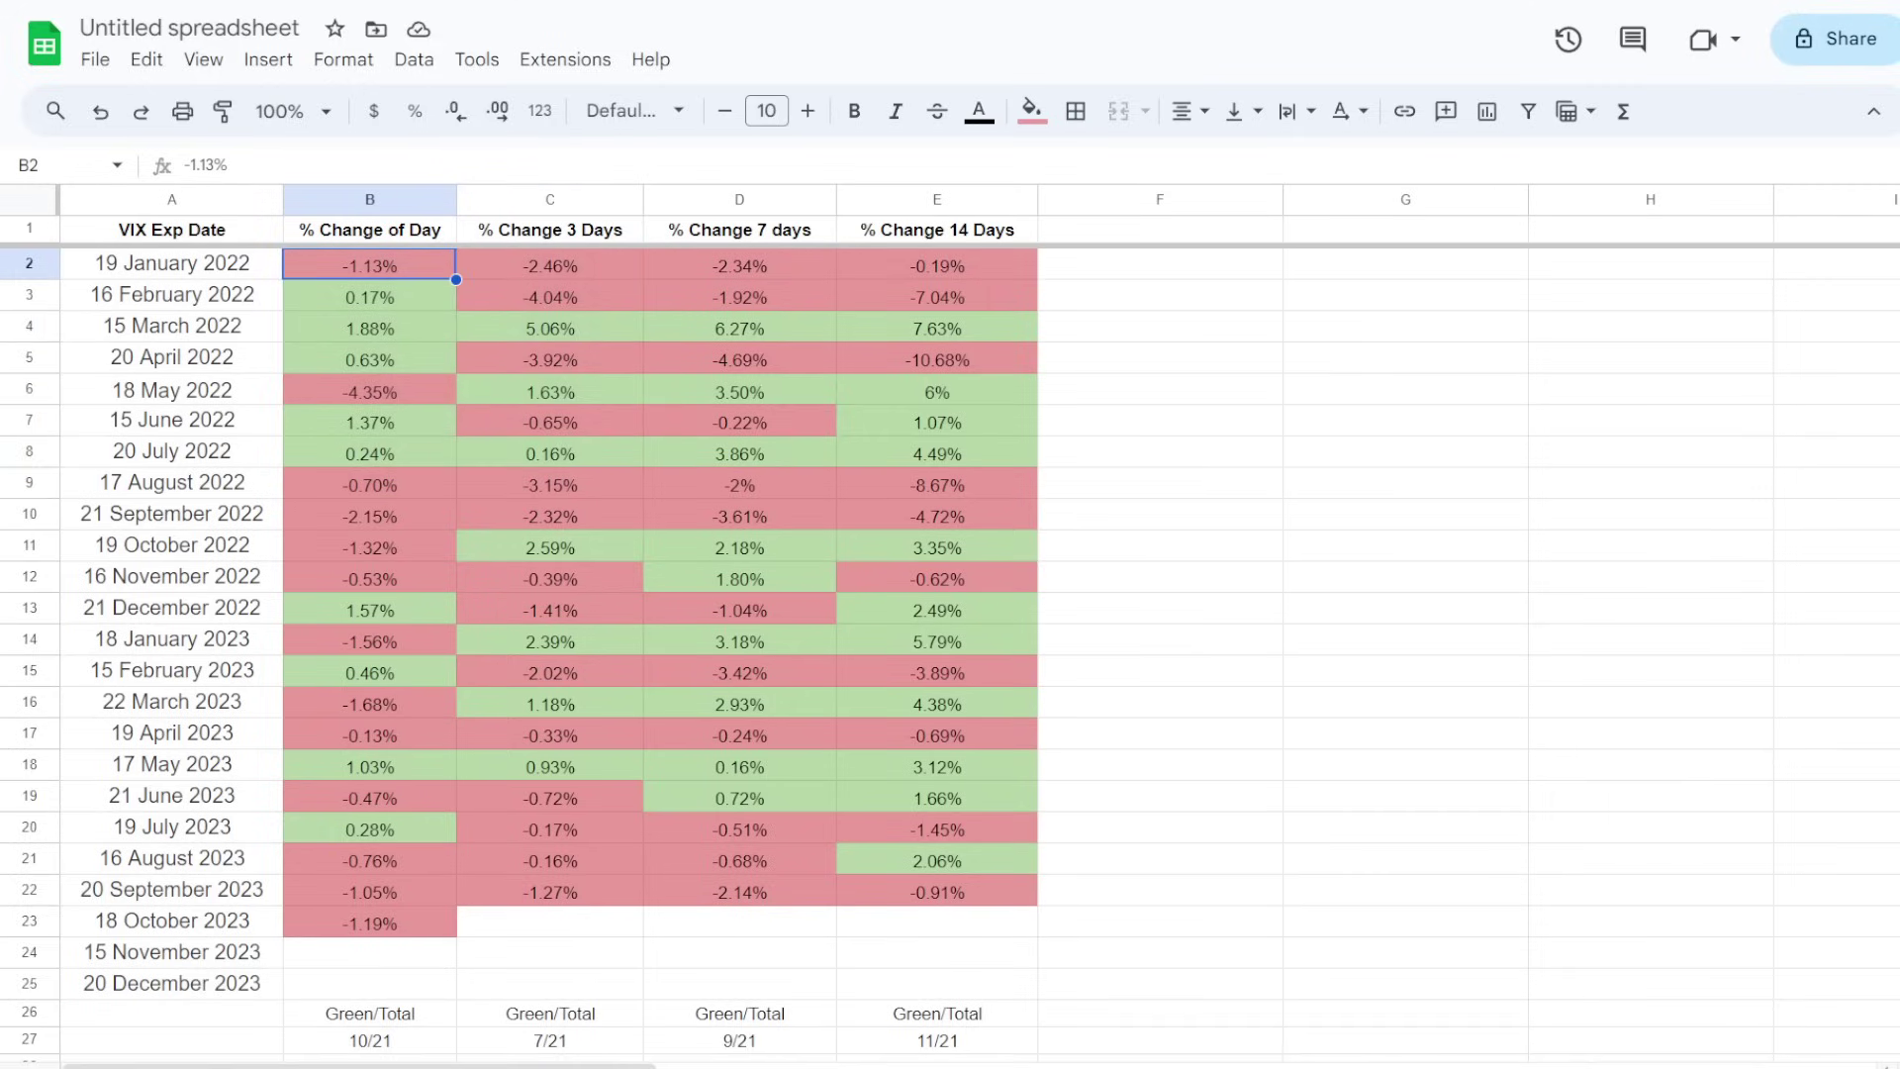
- Examine the day-and-3-day change ratio in B32 in relation to the 3-day change column
click(549, 265)
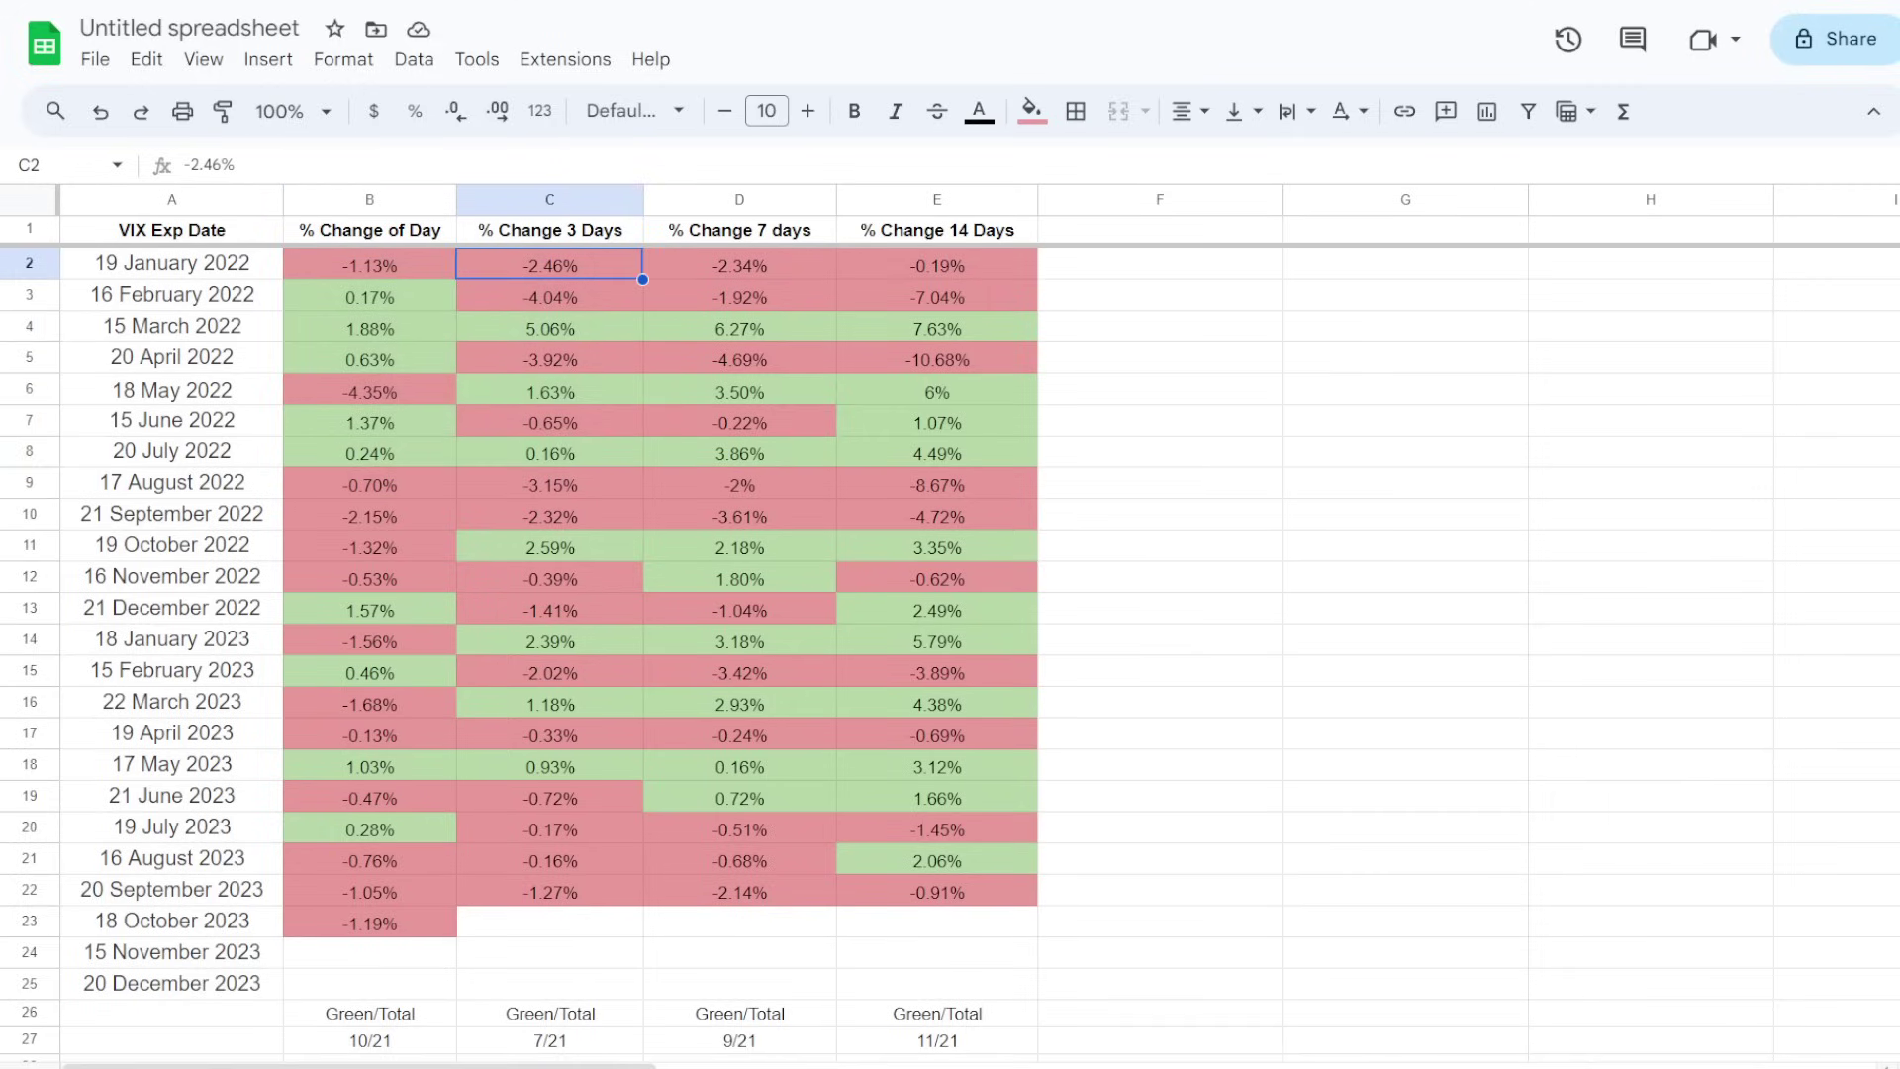
scroll(950, 653, down, 5)
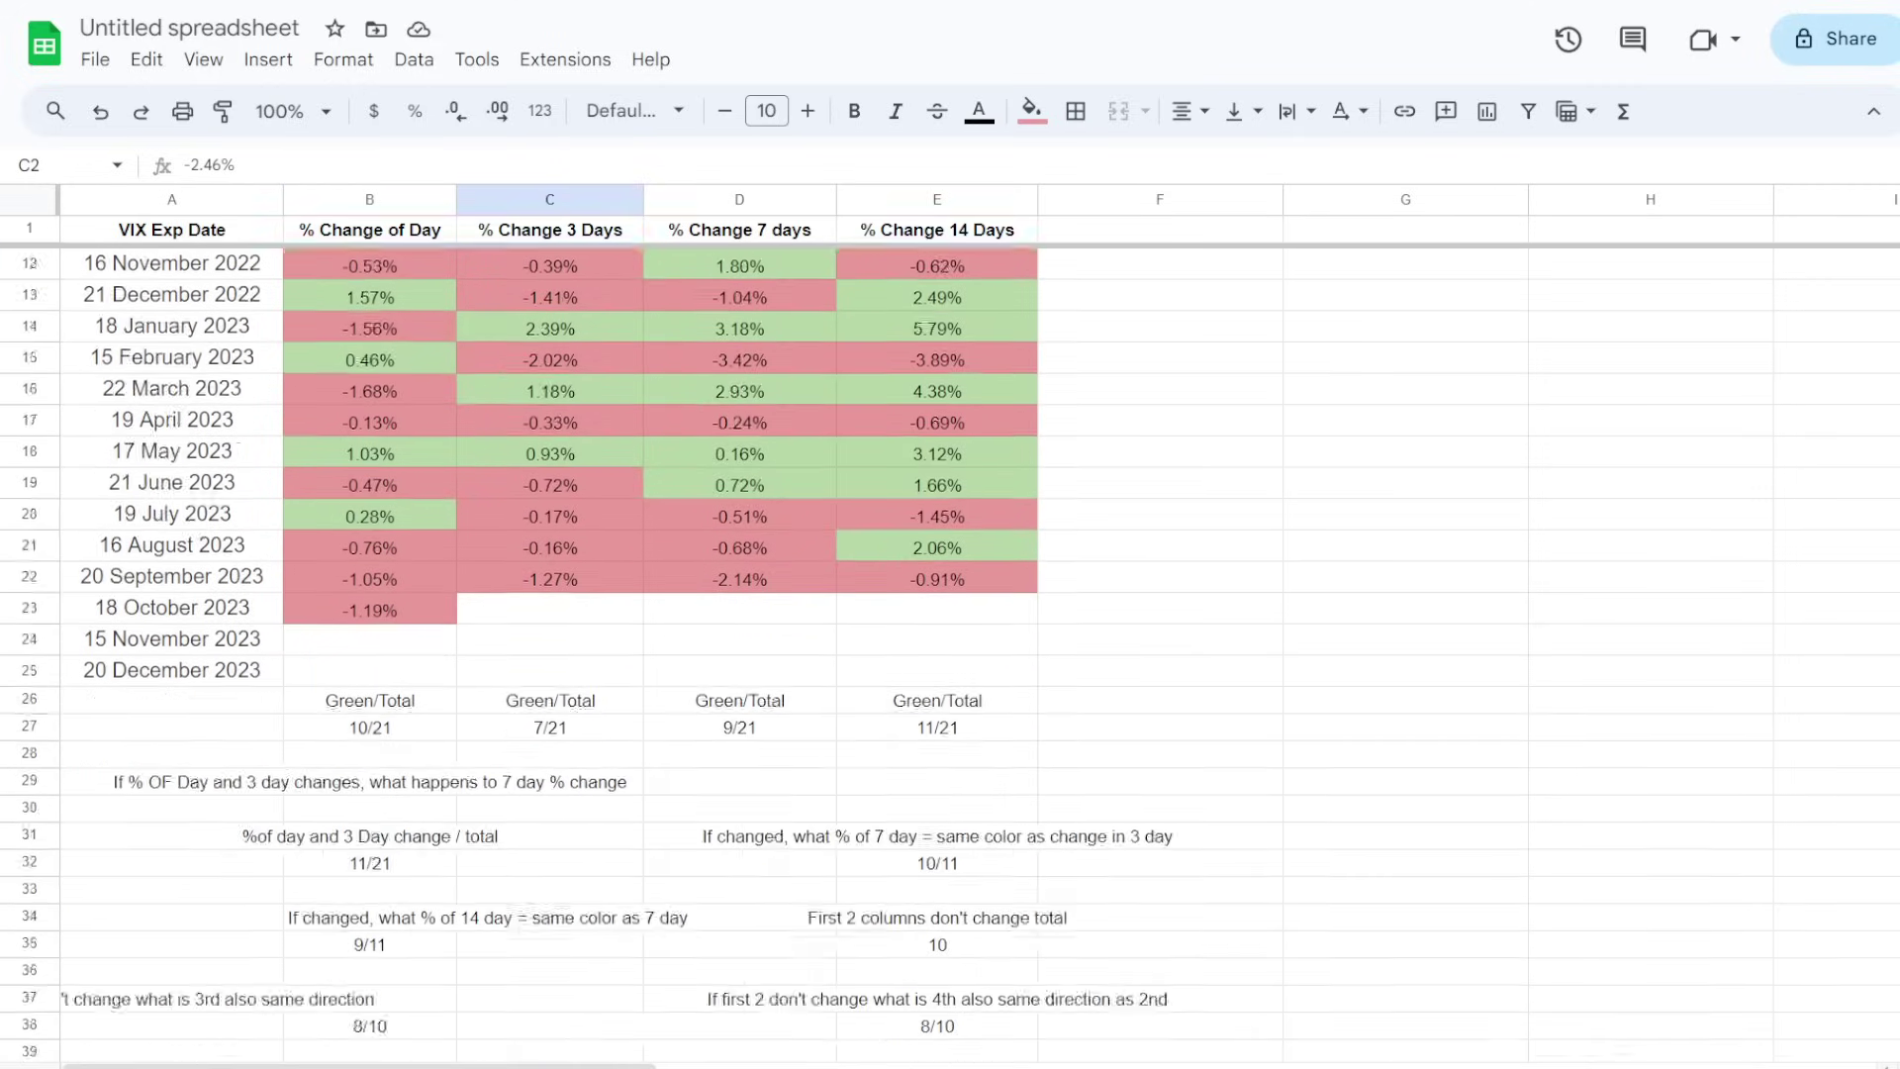
click(369, 675)
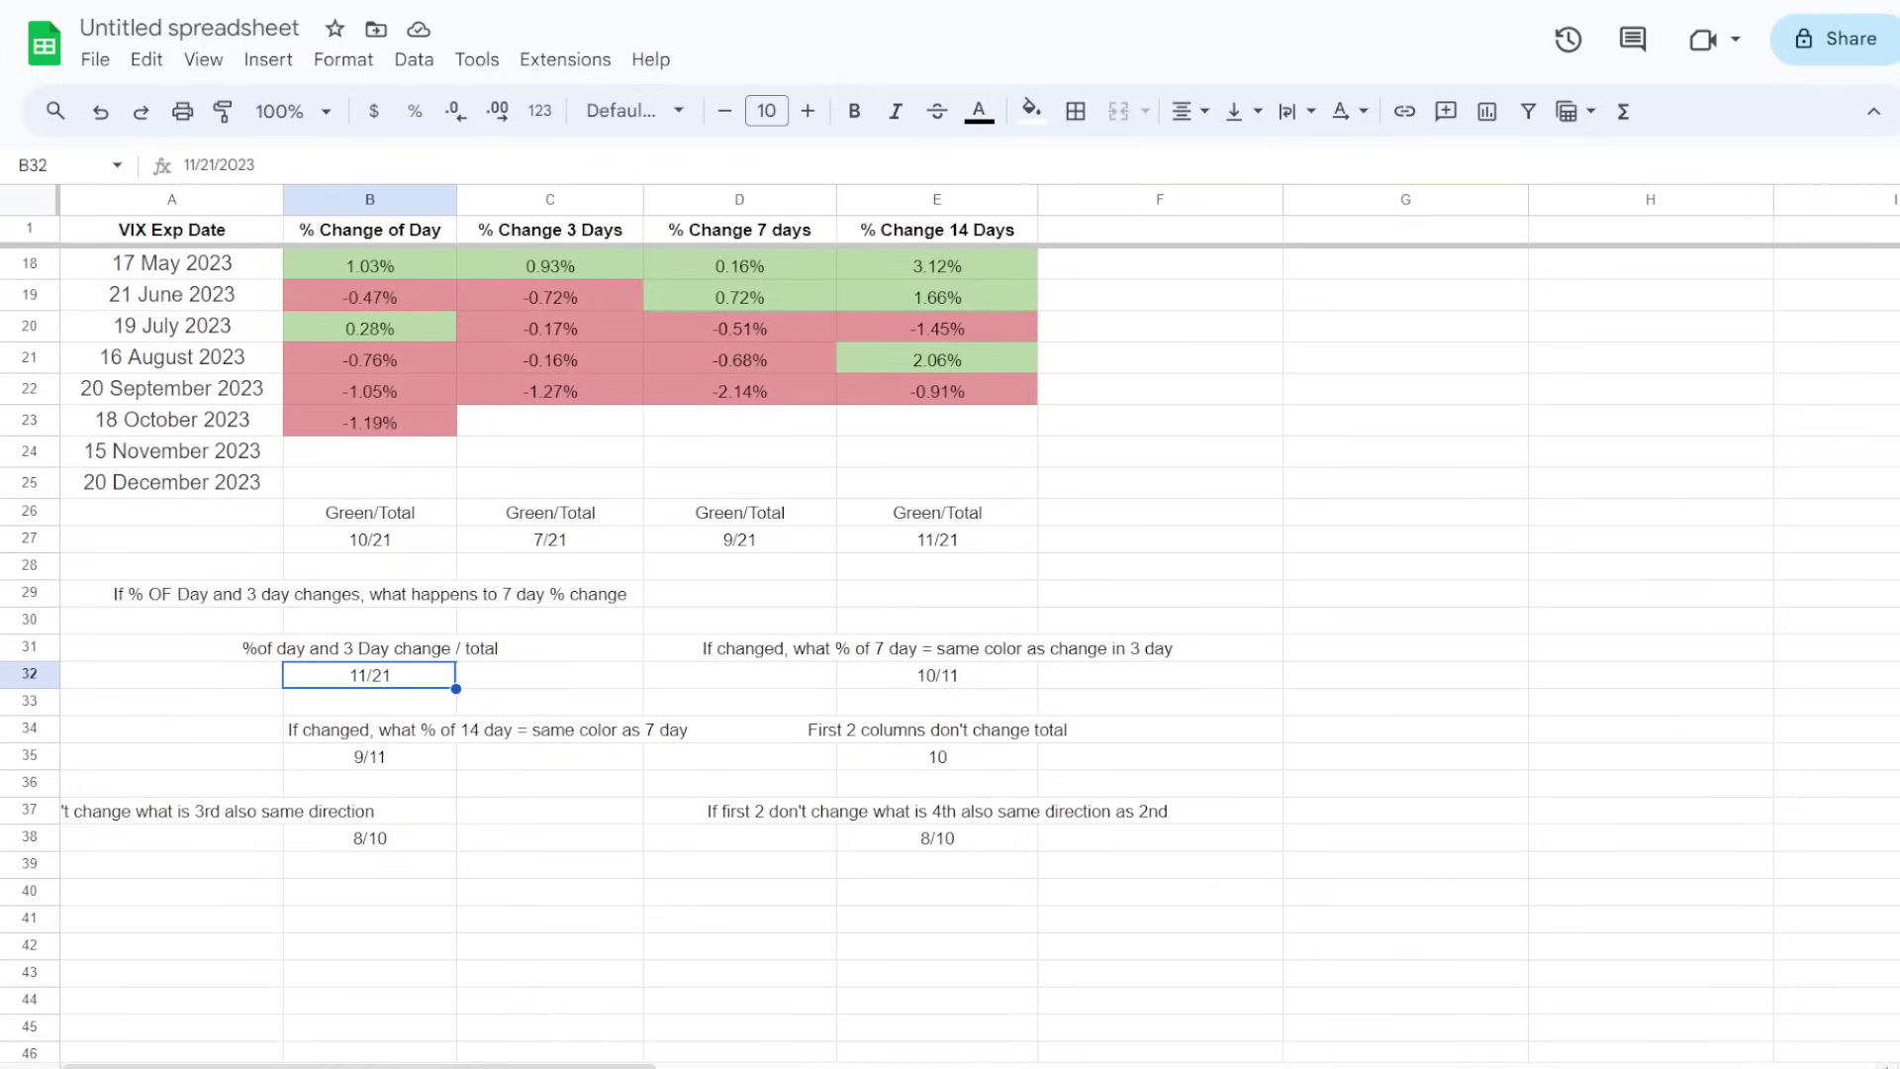
drag(172, 619, 376, 675)
click(549, 675)
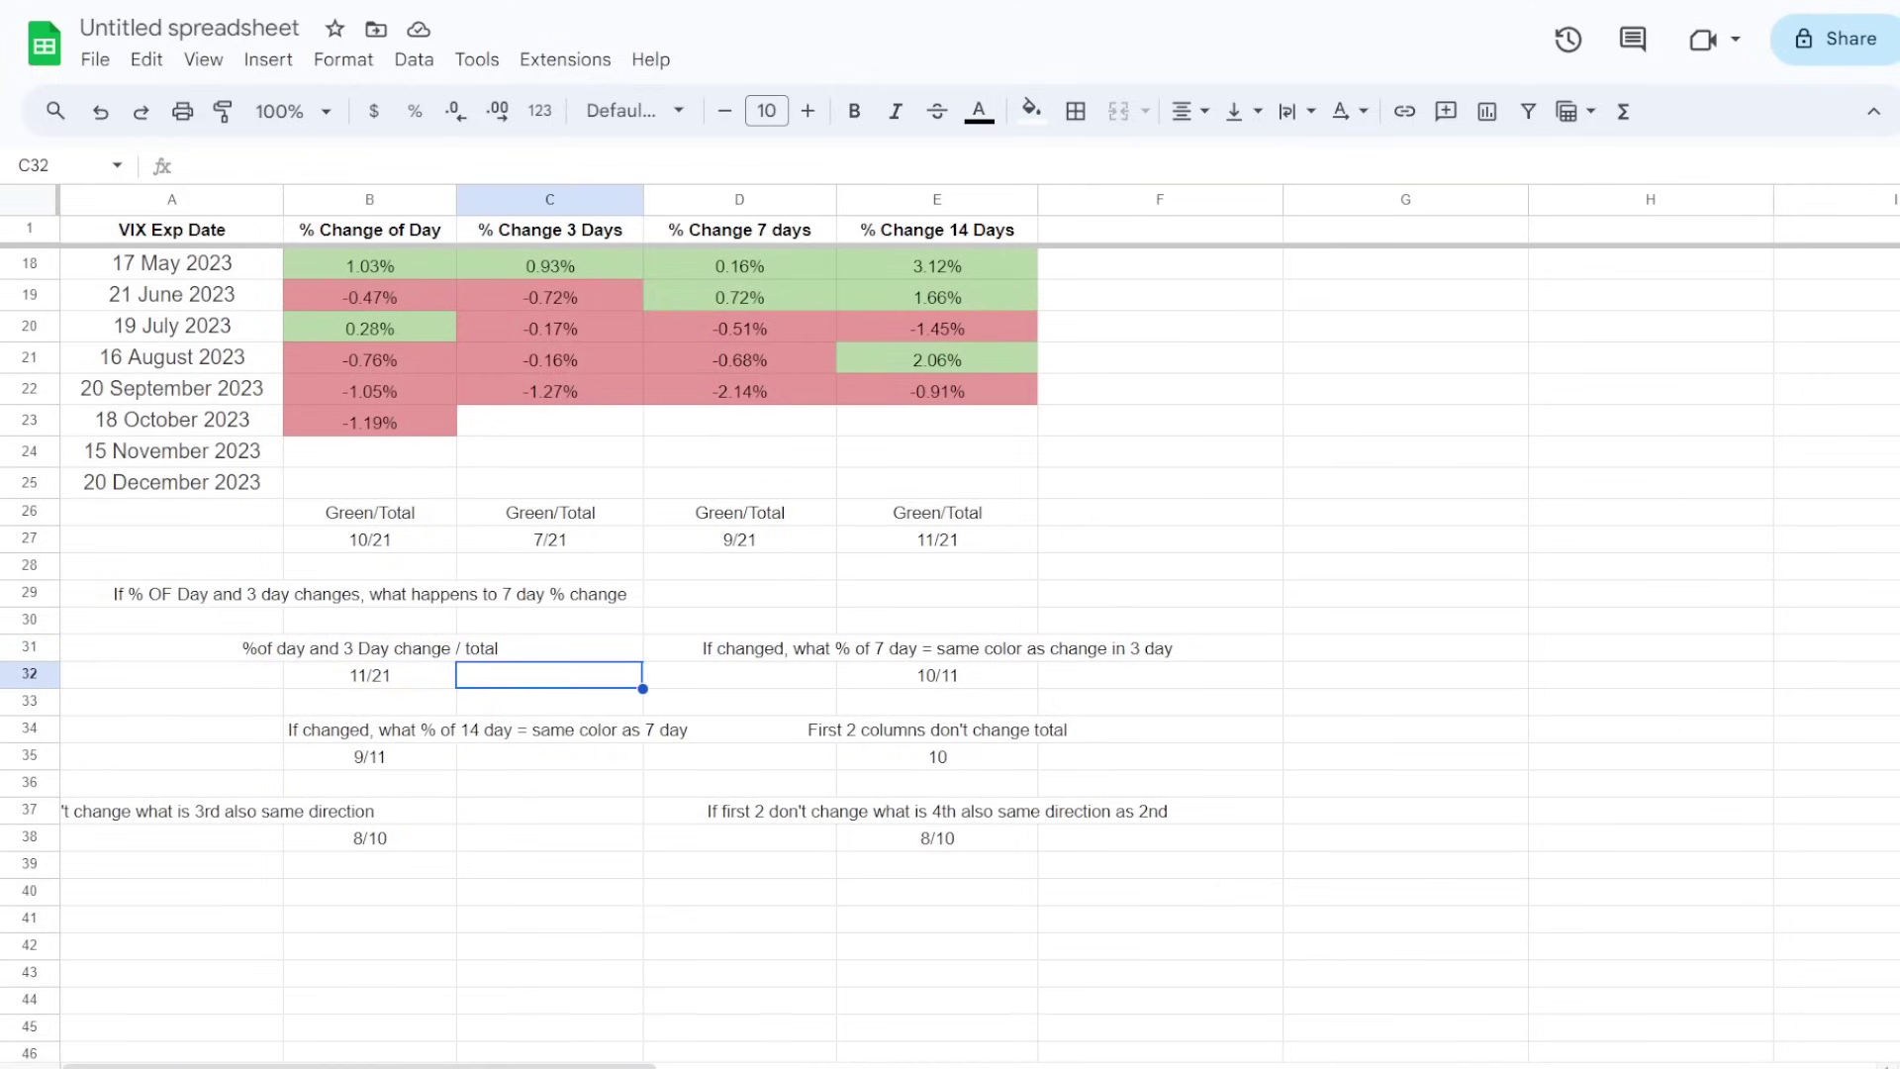
scroll(671, 588, up, 3)
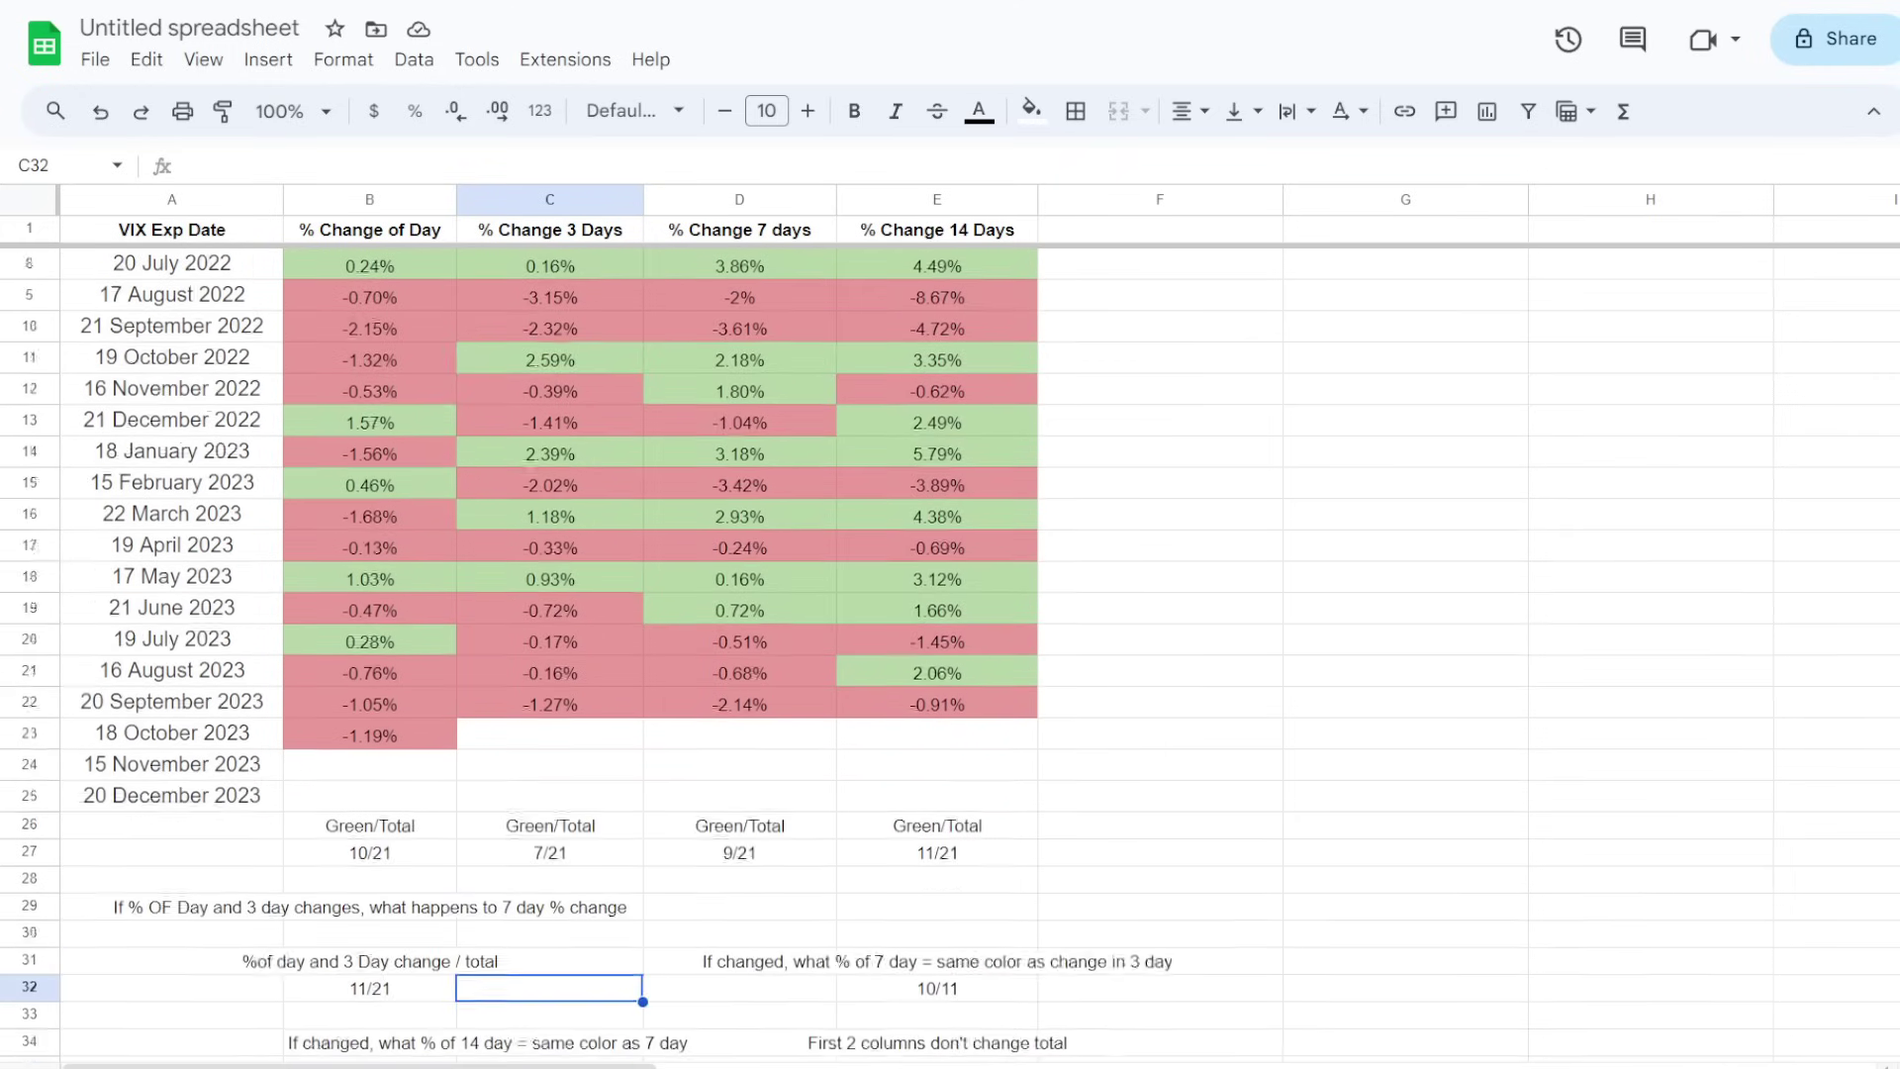
- Relate the 7-day same-color statistic in D30:F32 to the day and 3-day changes for 18 May and 15 June 2022
scroll(671, 588, down, 1)
drag(738, 808, 1159, 863)
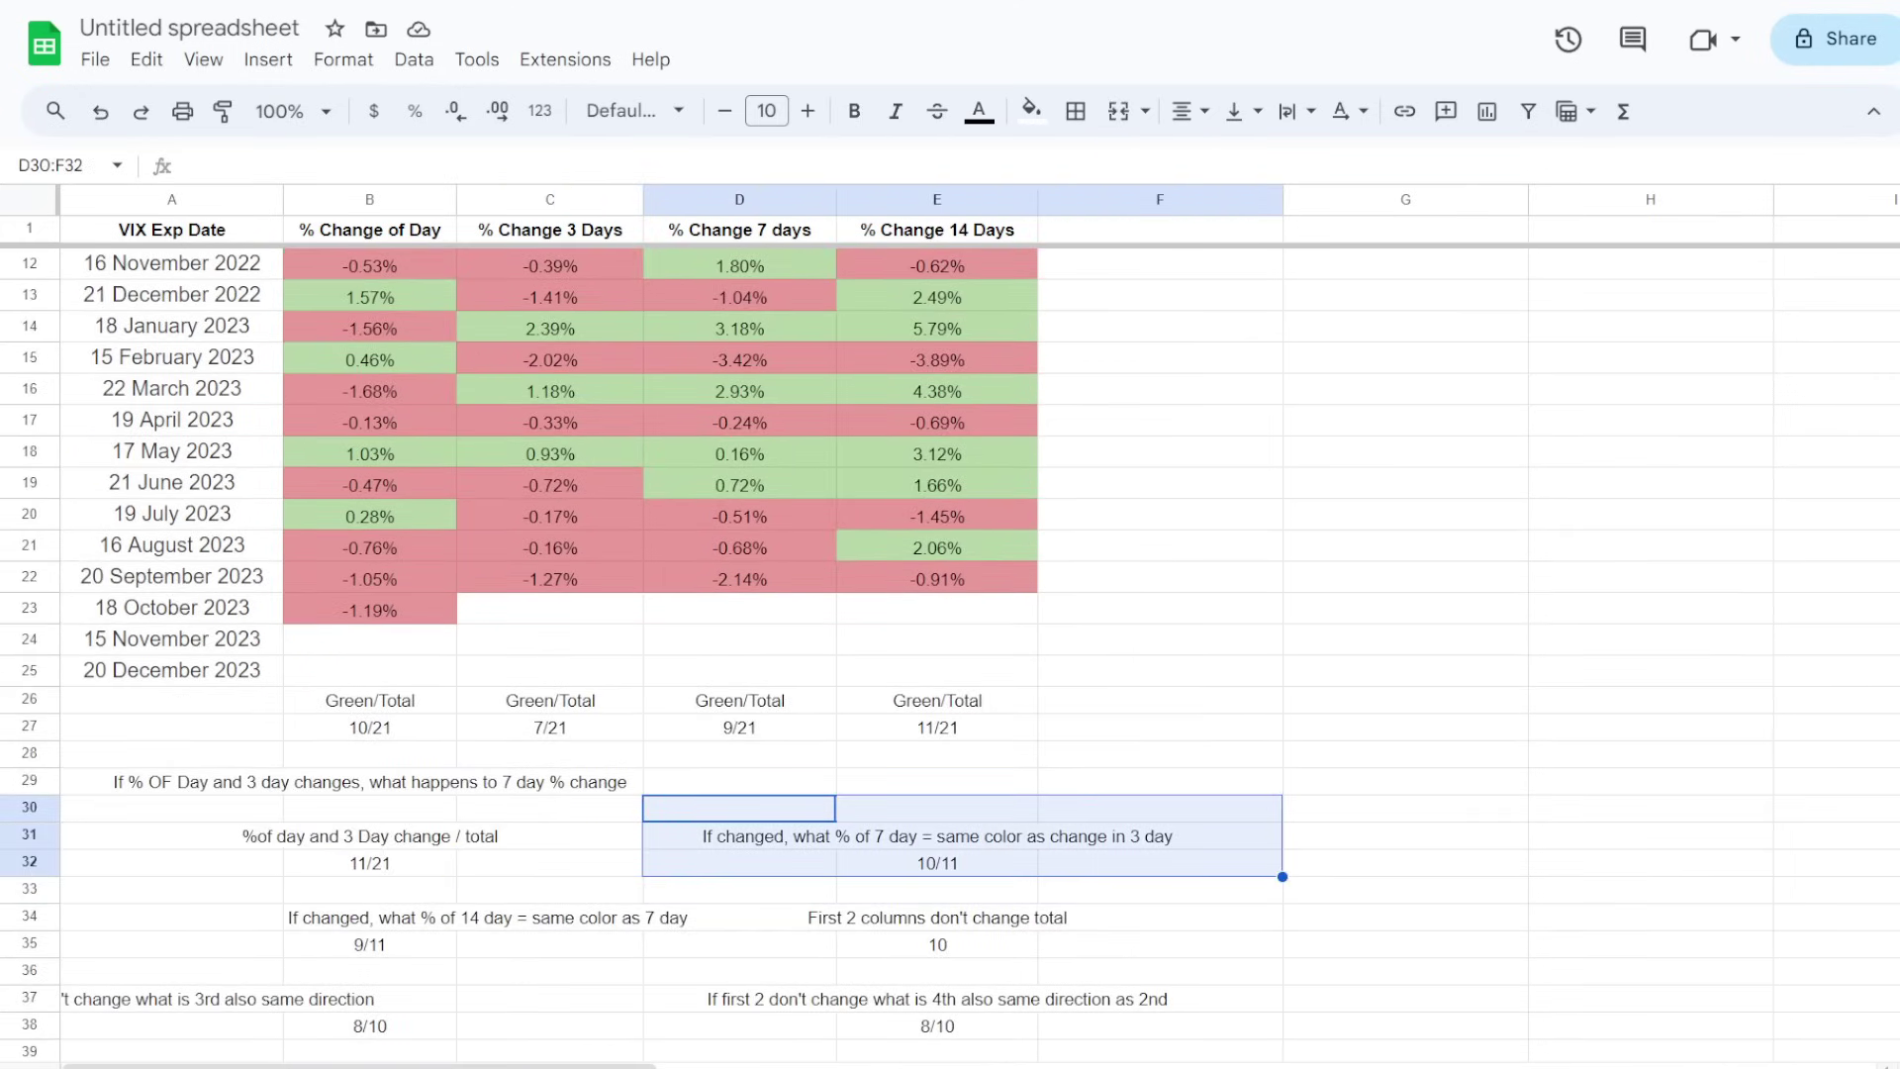
scroll(693, 594, up, 5)
click(369, 390)
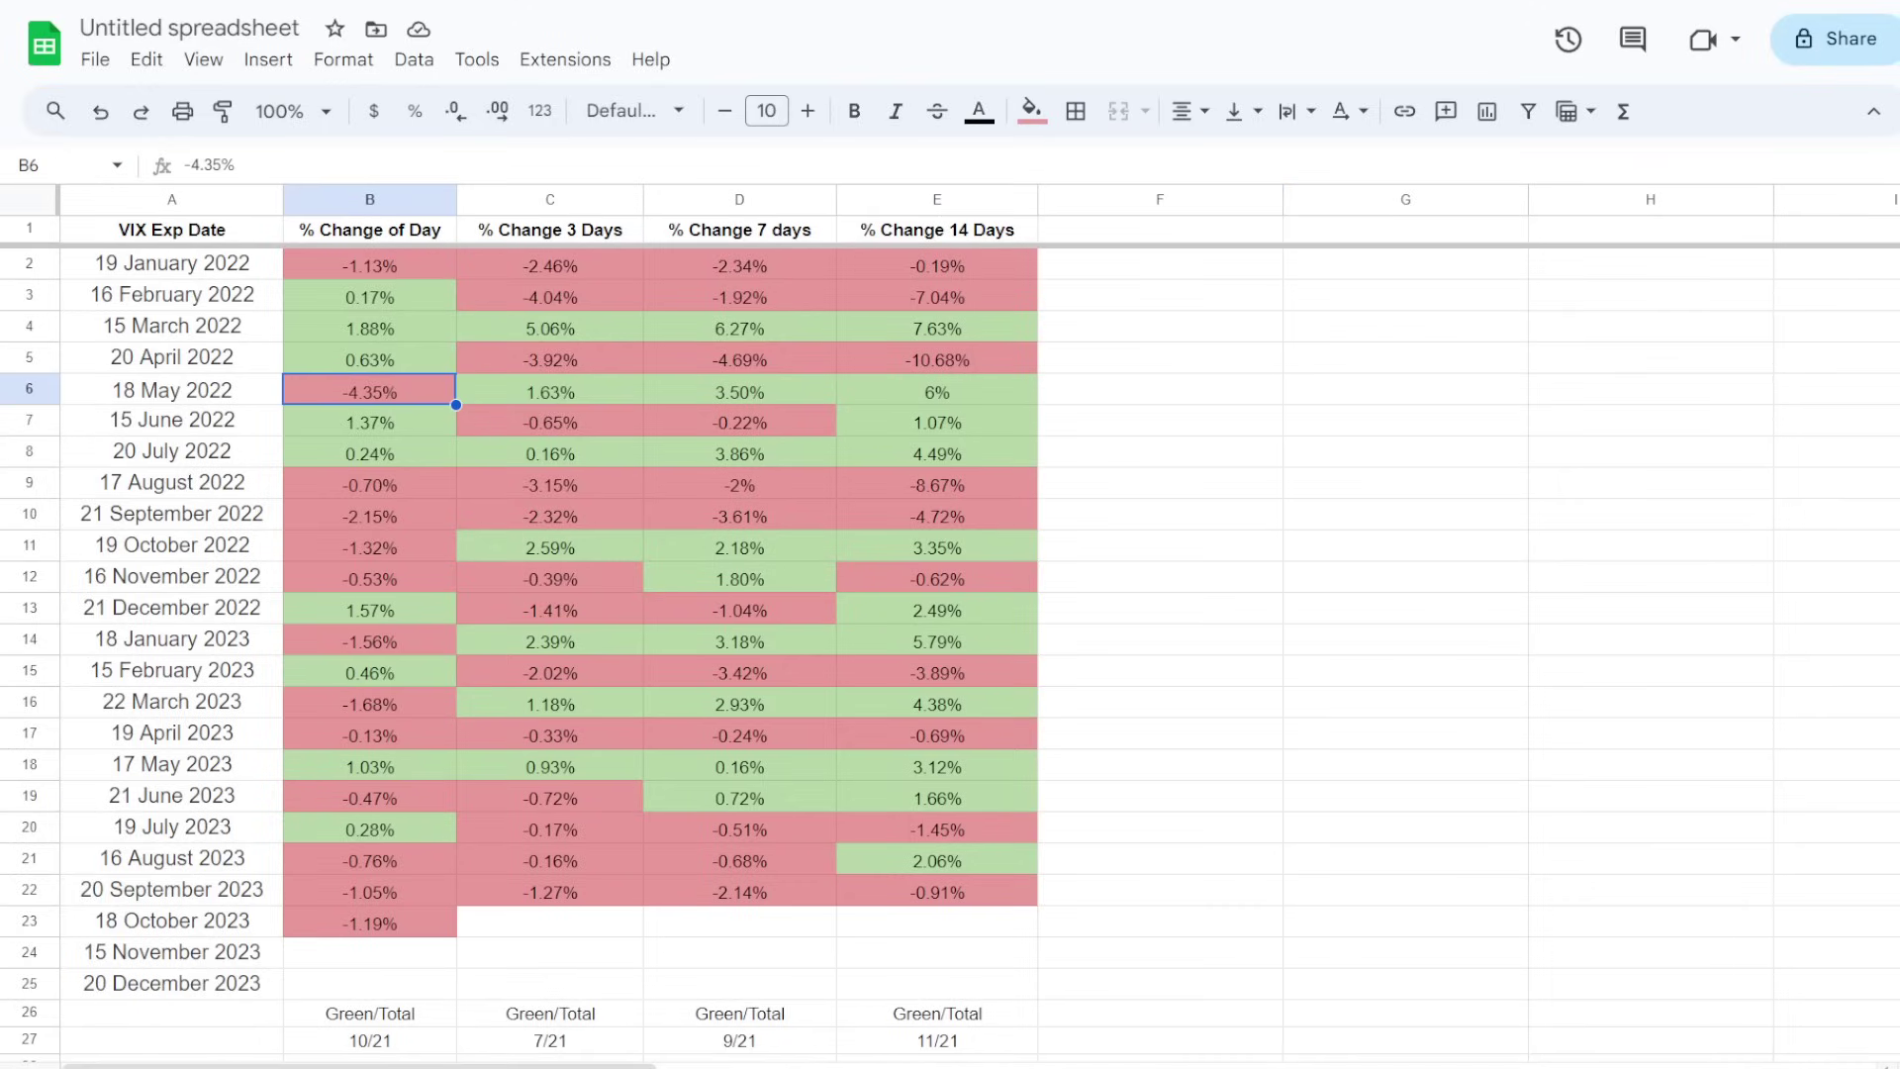
click(550, 390)
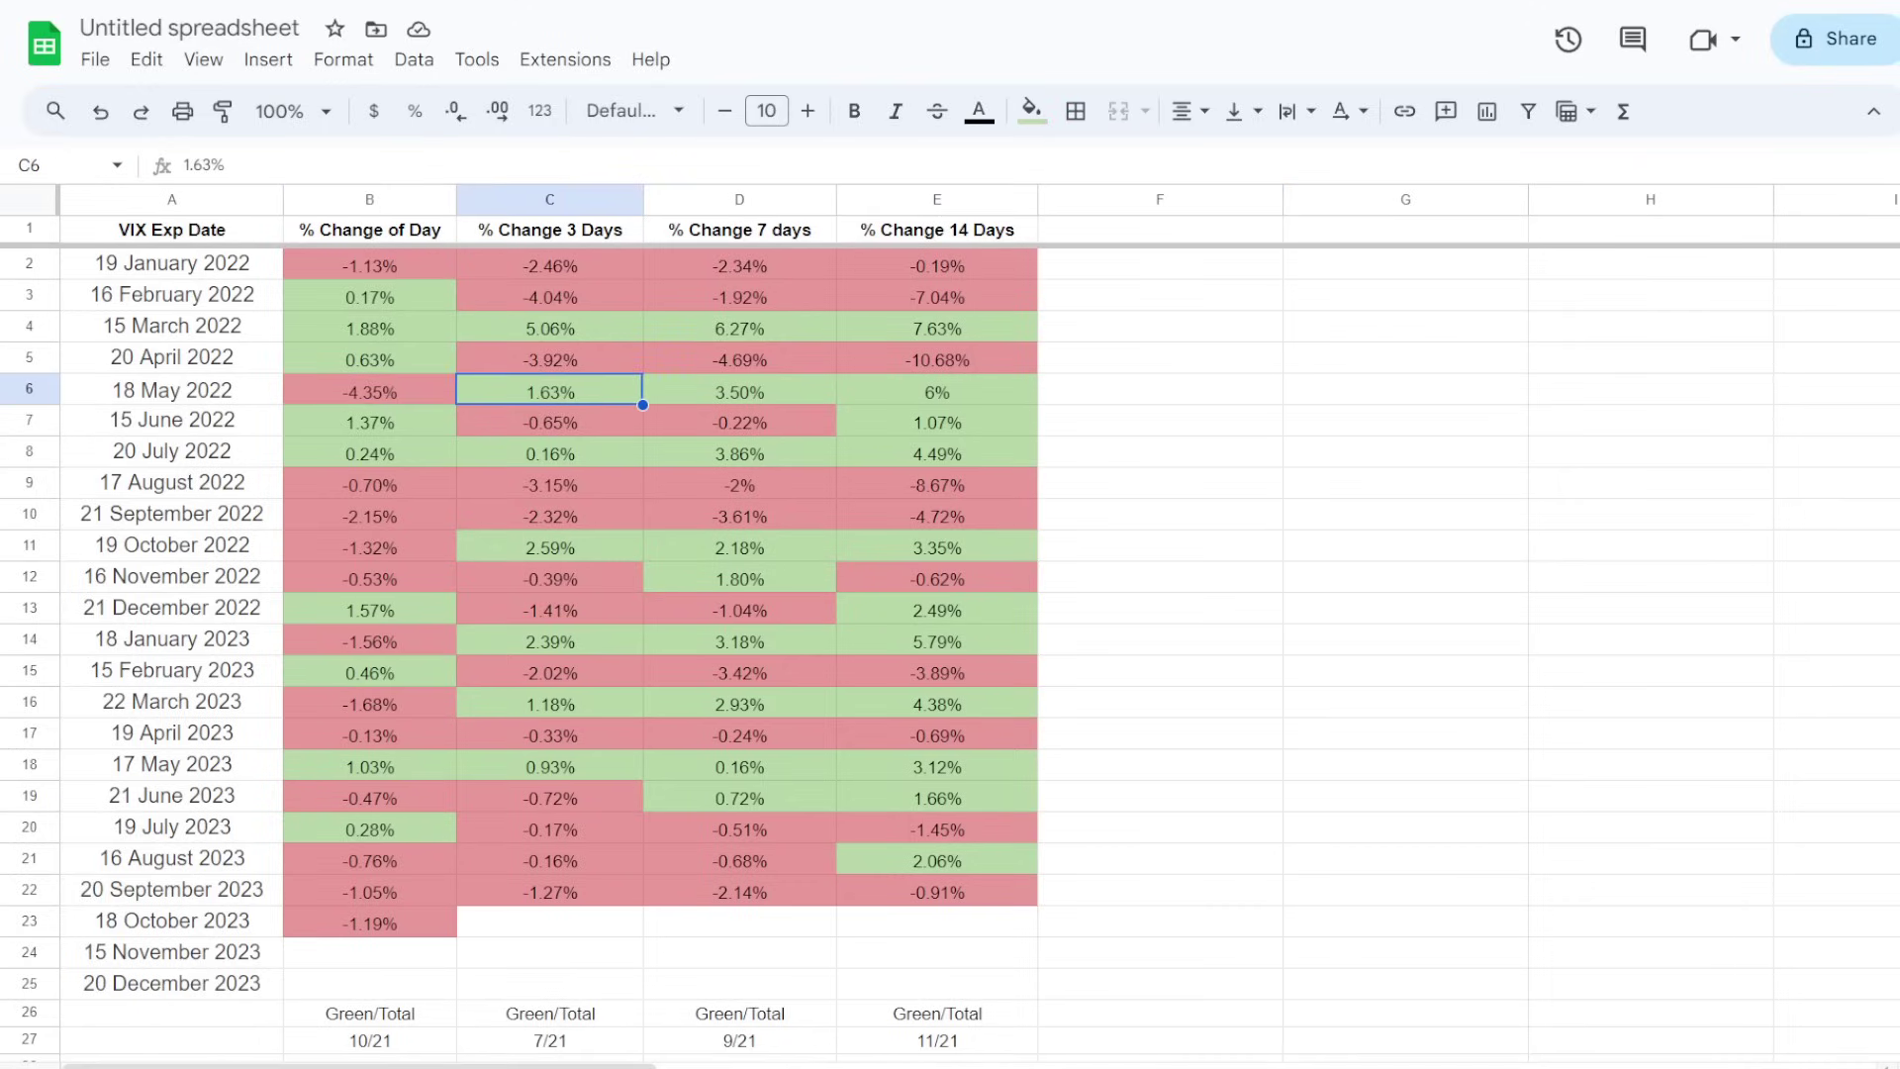
click(369, 390)
click(549, 390)
click(369, 420)
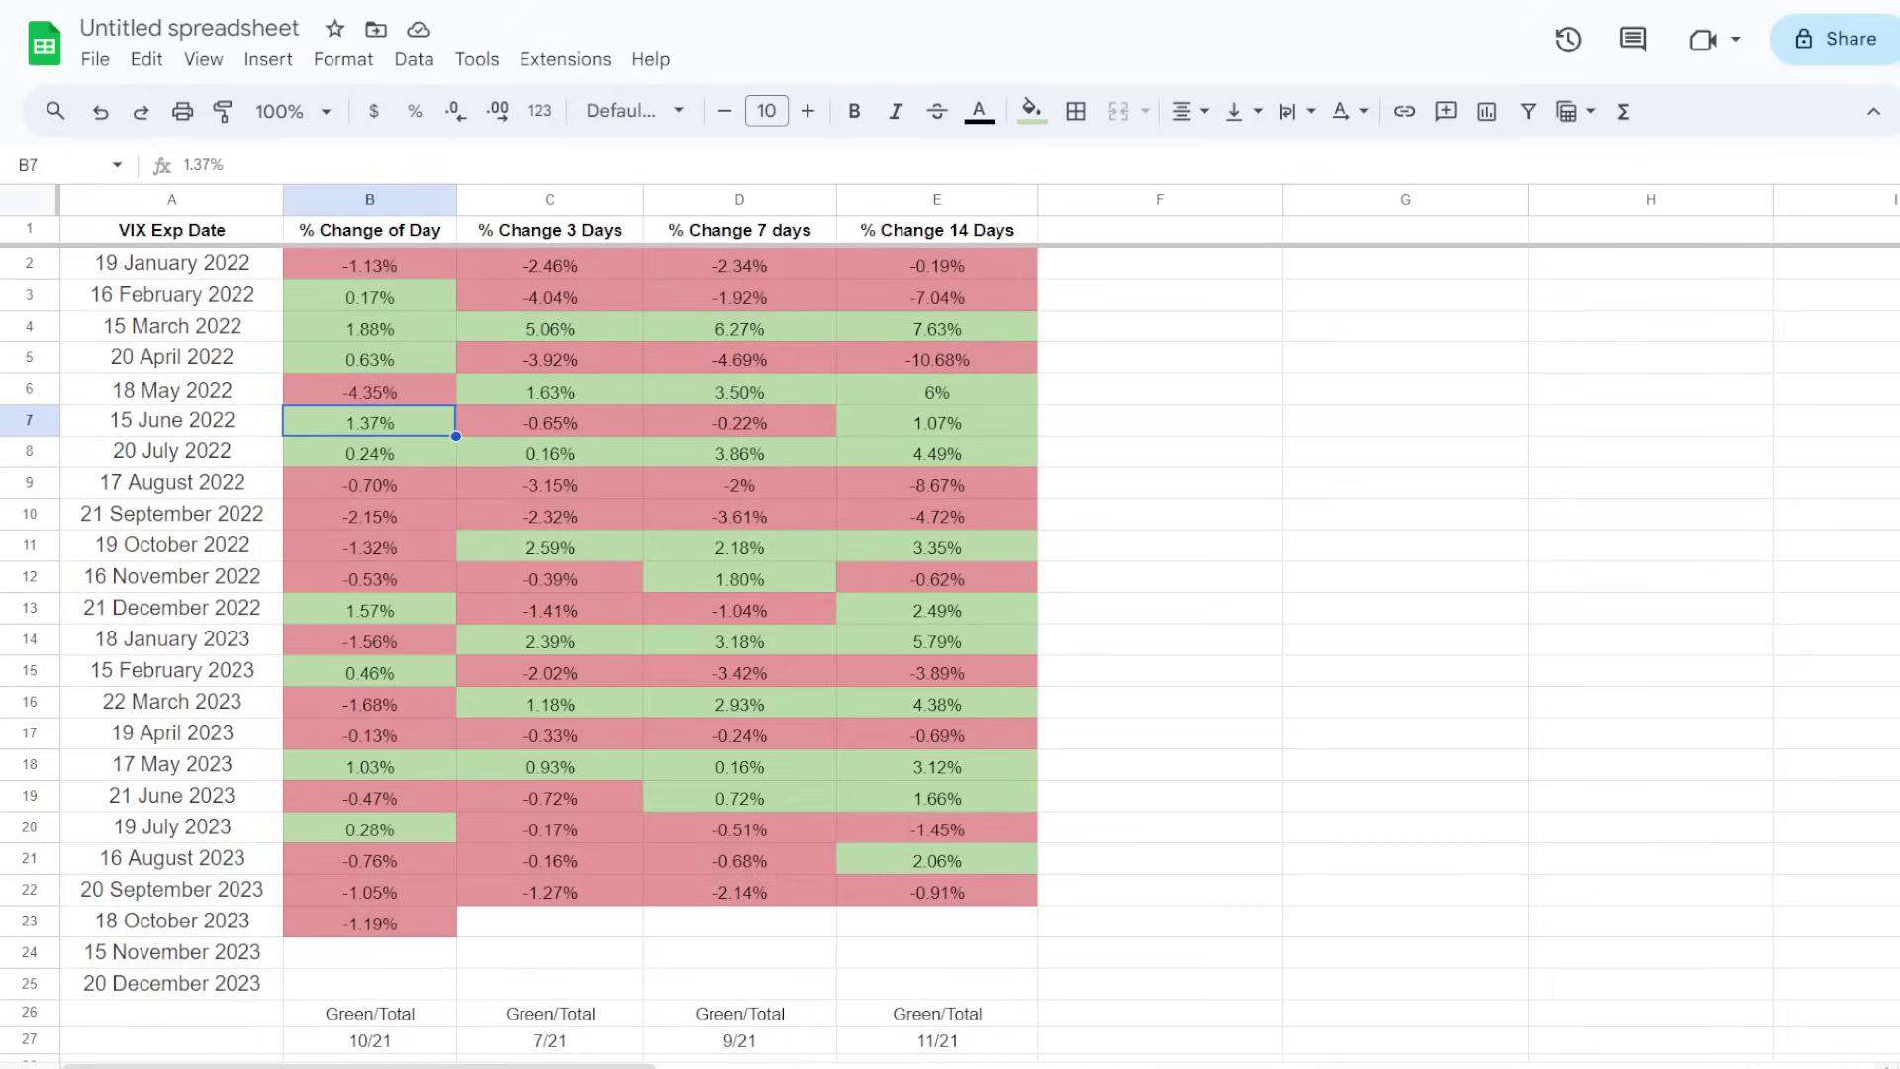
click(549, 420)
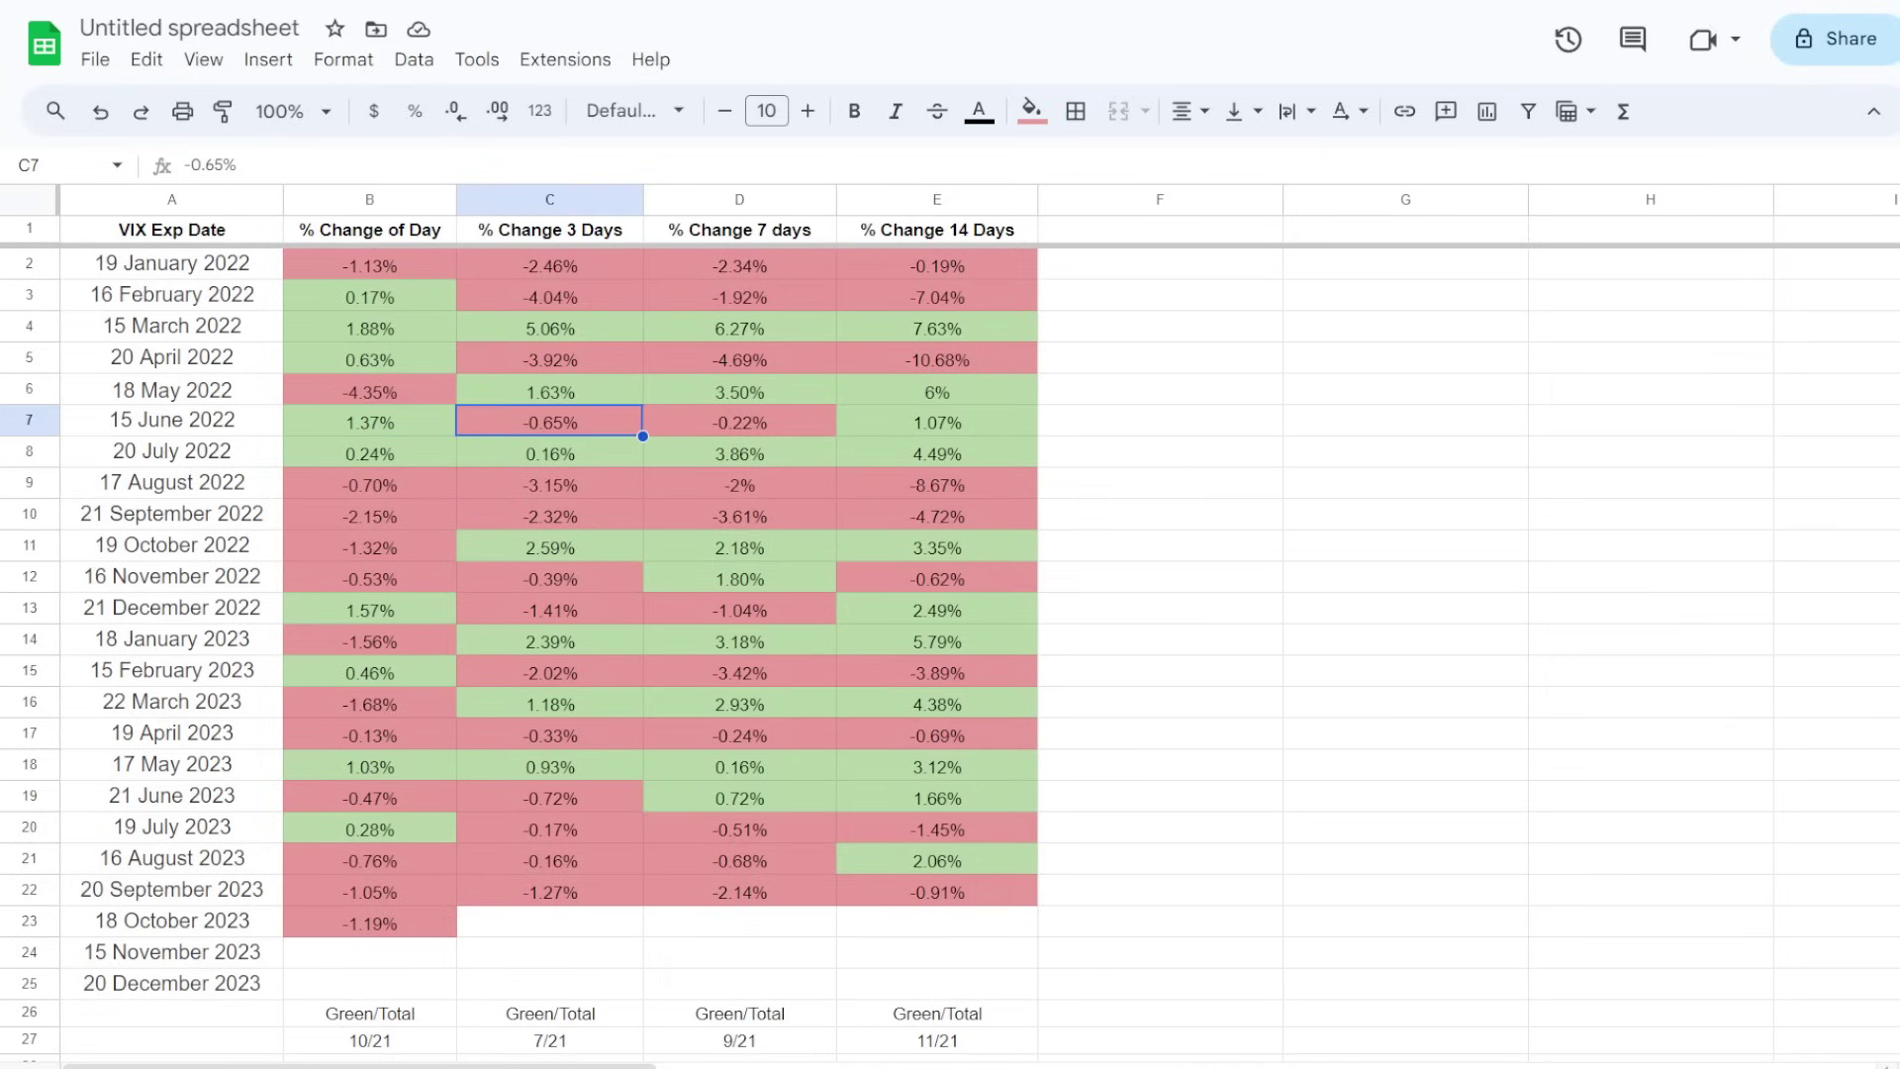
- Read the "If changed, what % of 7 day = same color as change in 3 day" statistic and return to the 2022 rows
click(1159, 639)
scroll(1159, 640, down, 4)
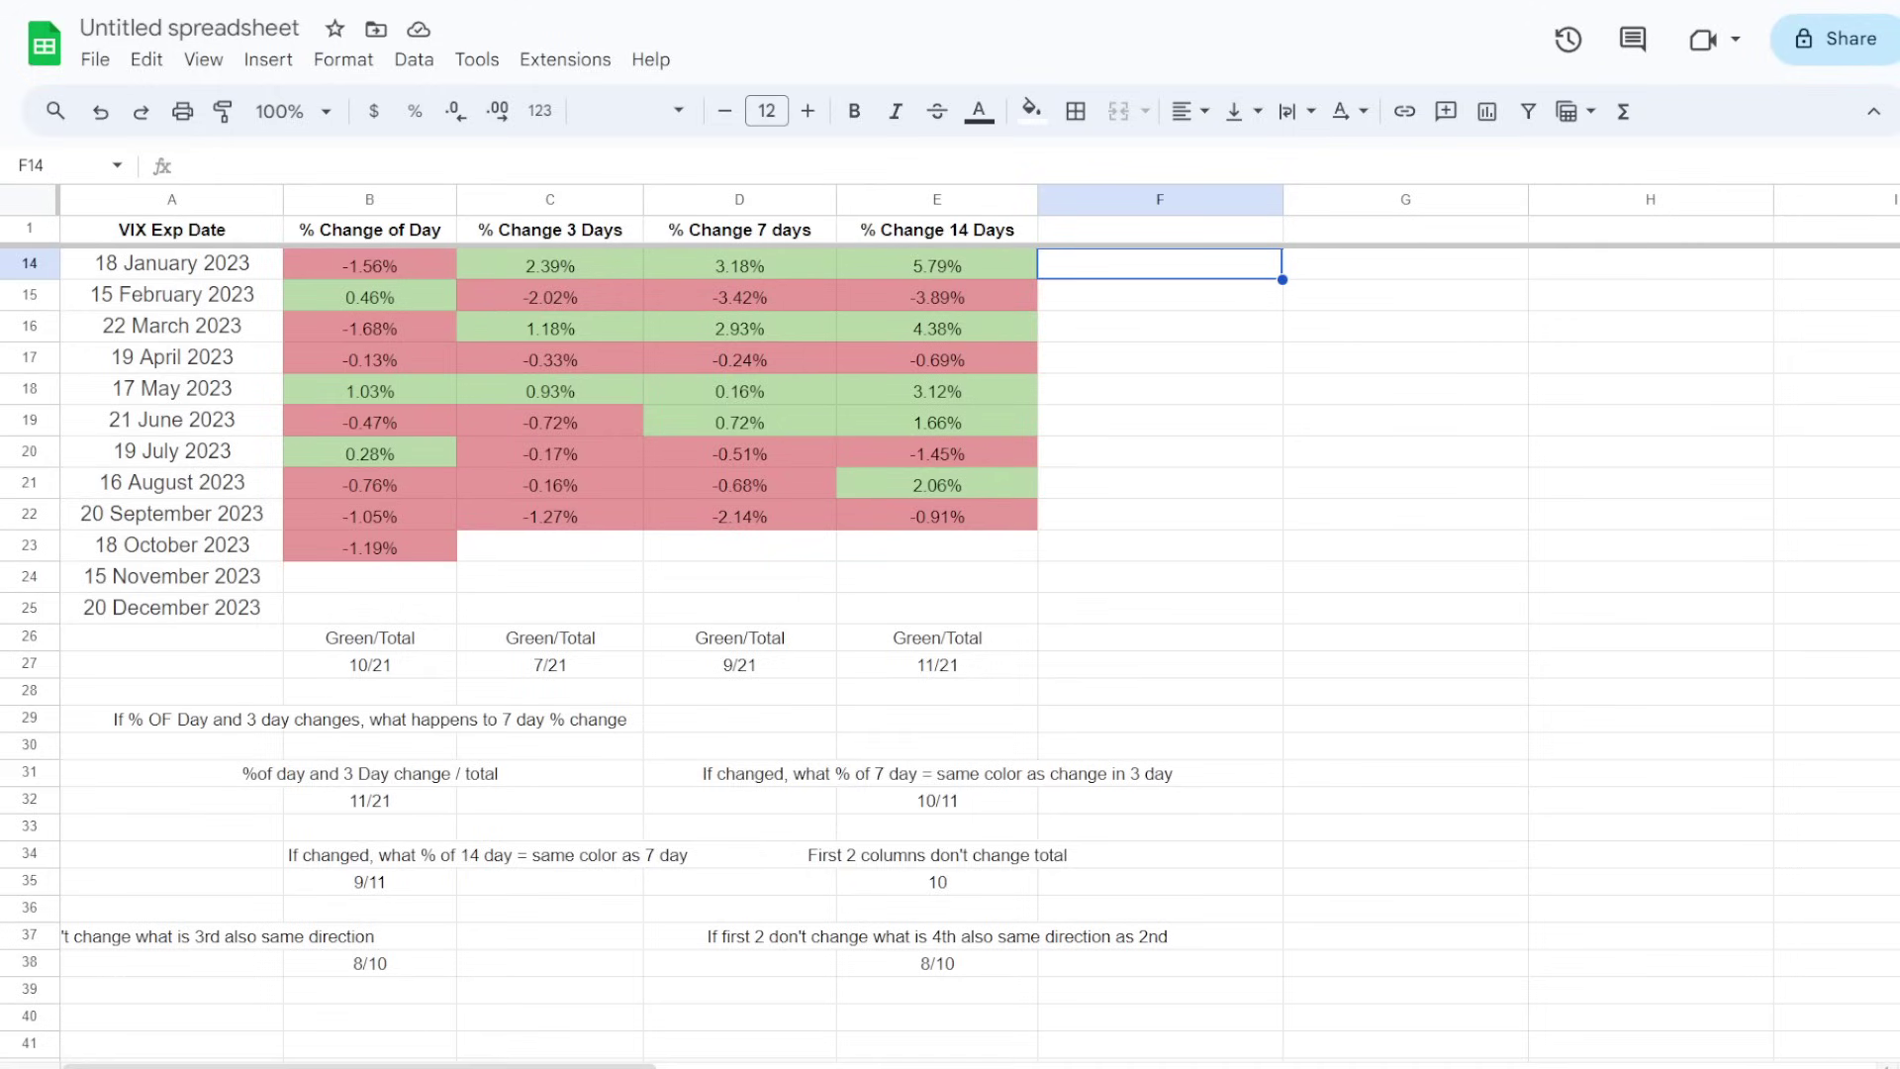
click(1036, 774)
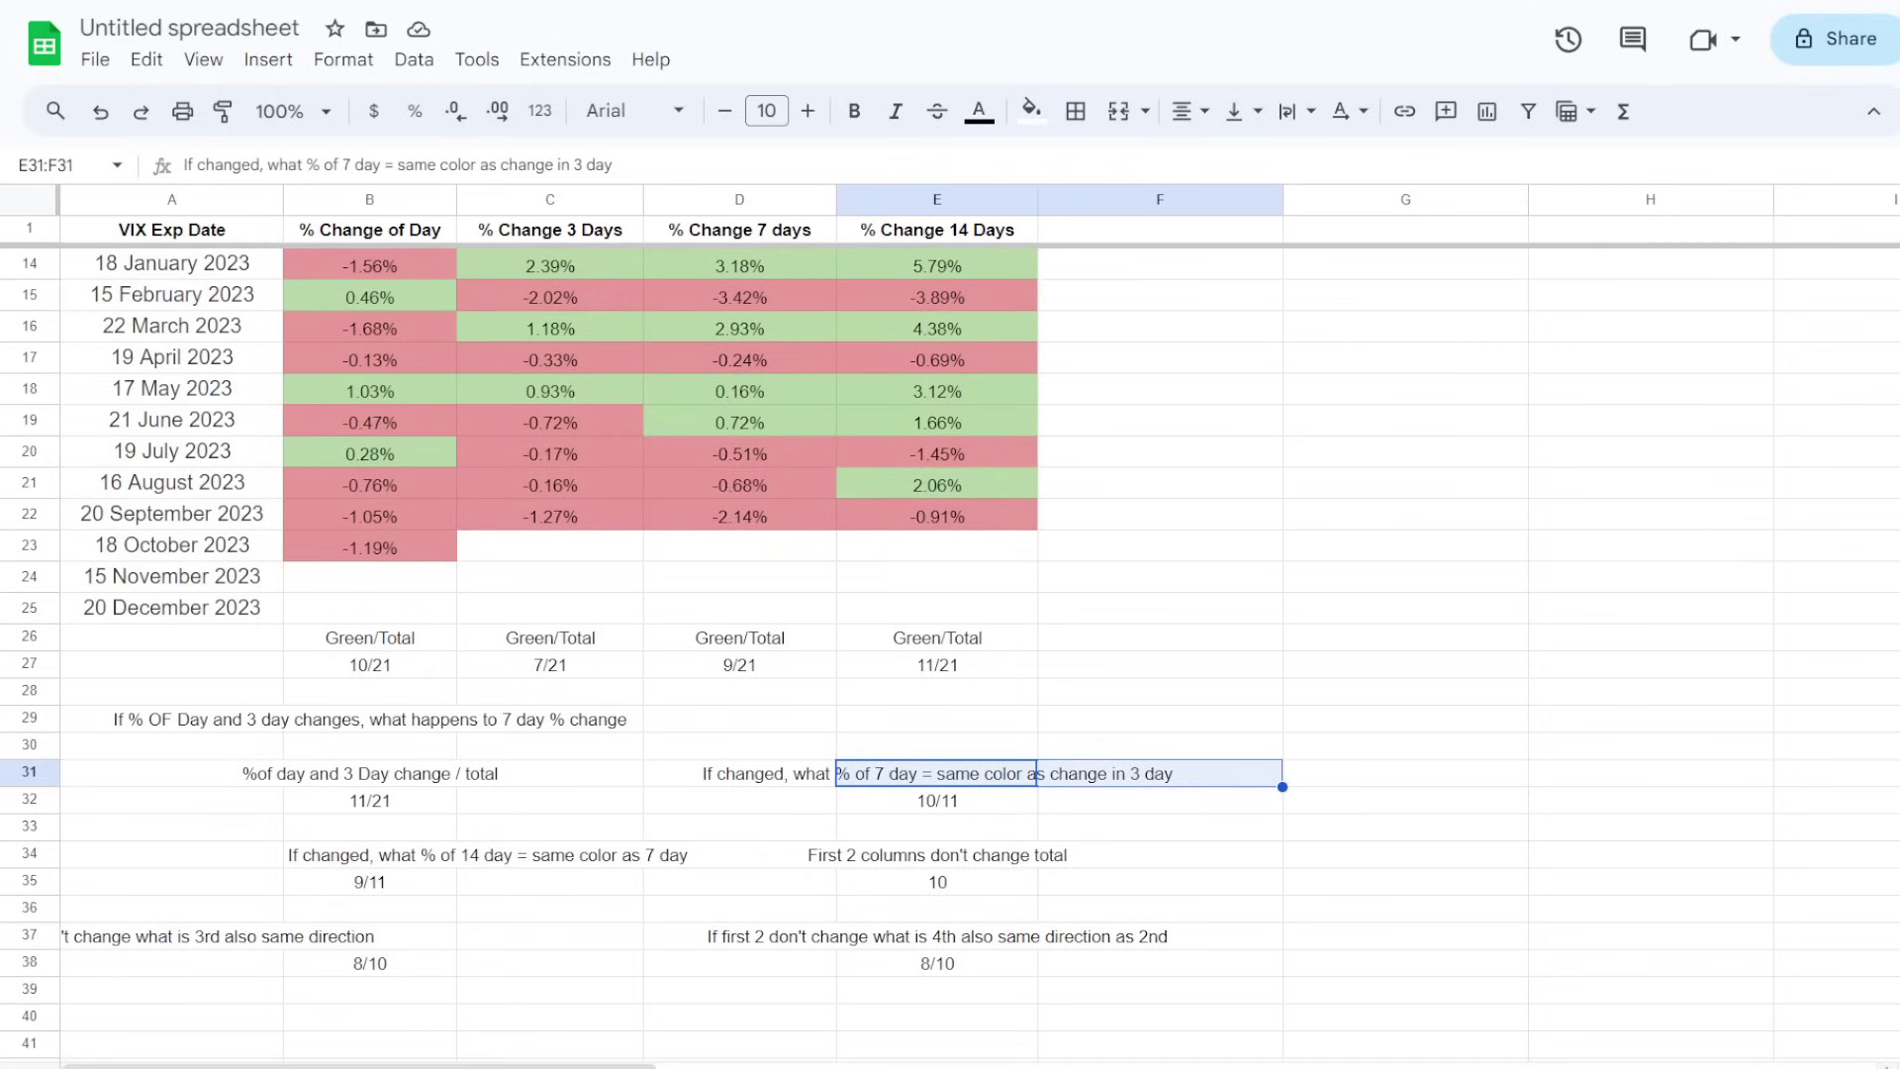
click(936, 718)
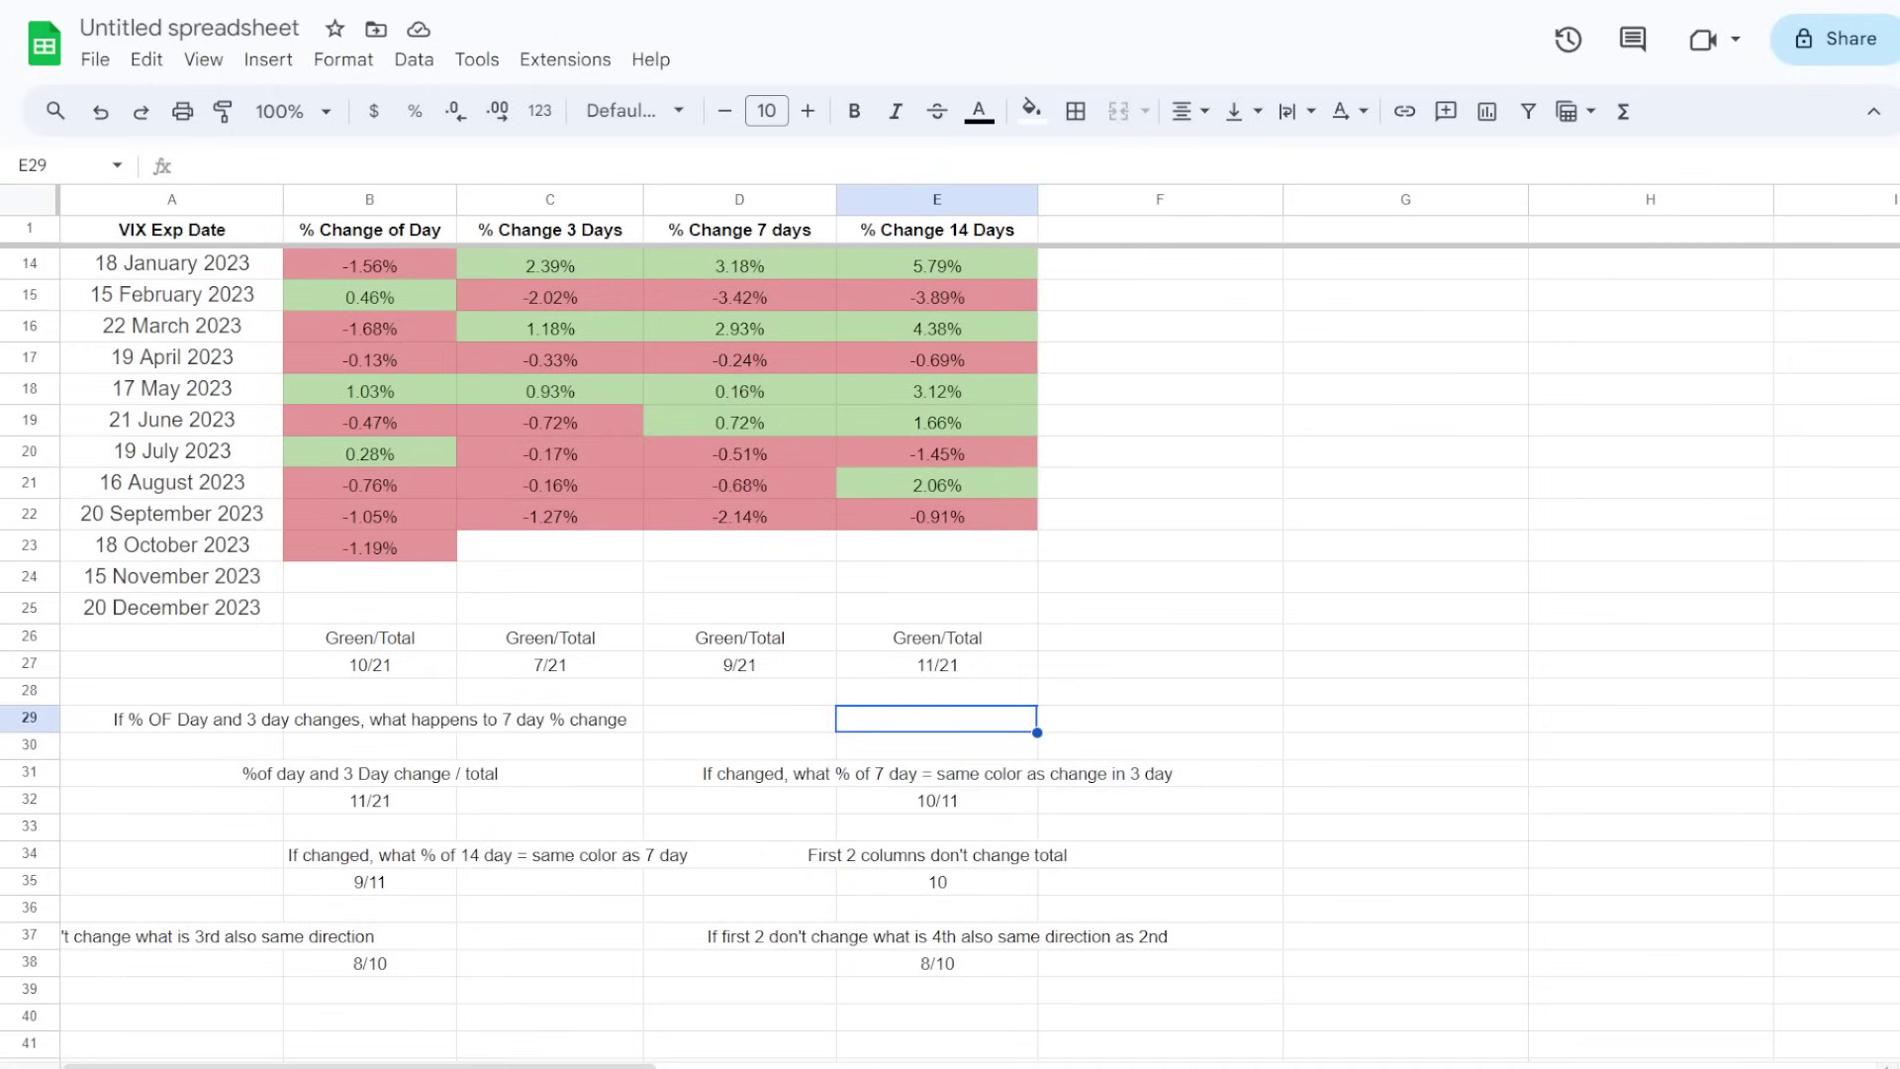
click(937, 800)
scroll(936, 800, up, 4)
right_click(941, 922)
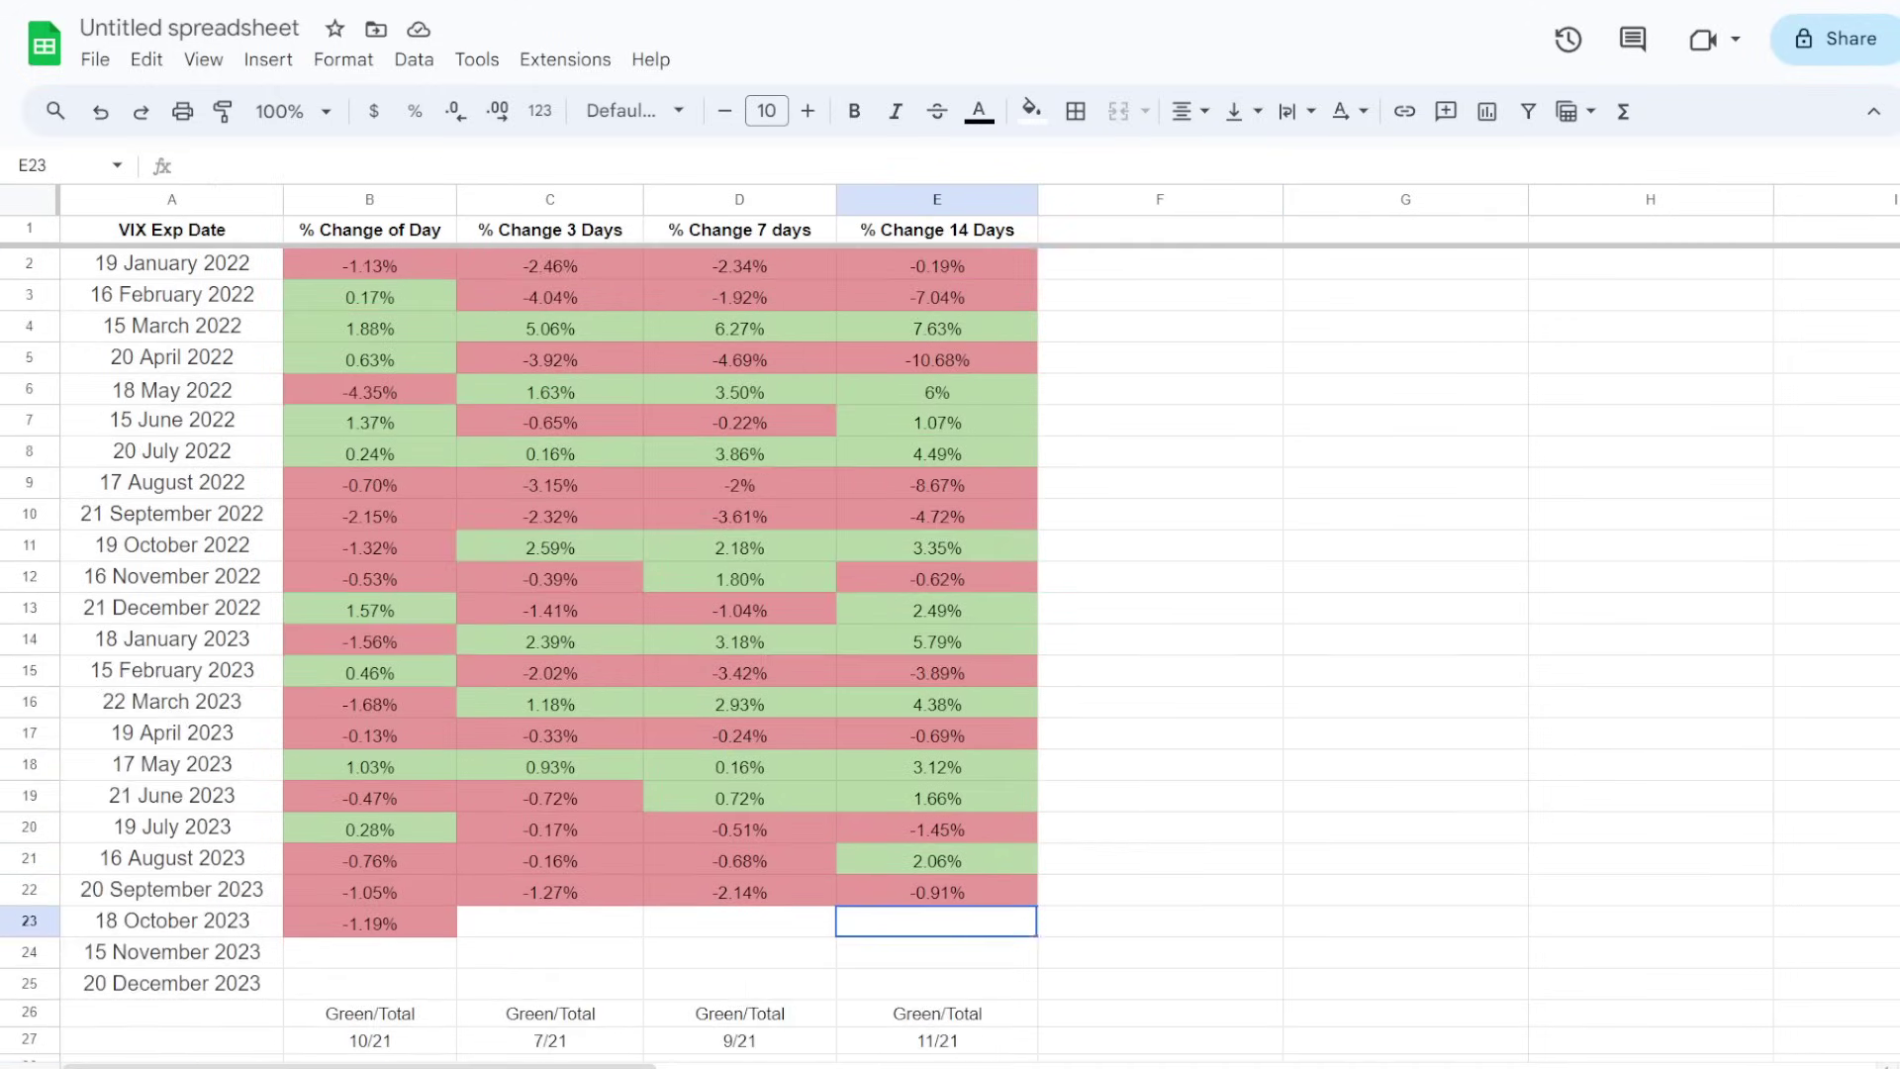
click(1650, 639)
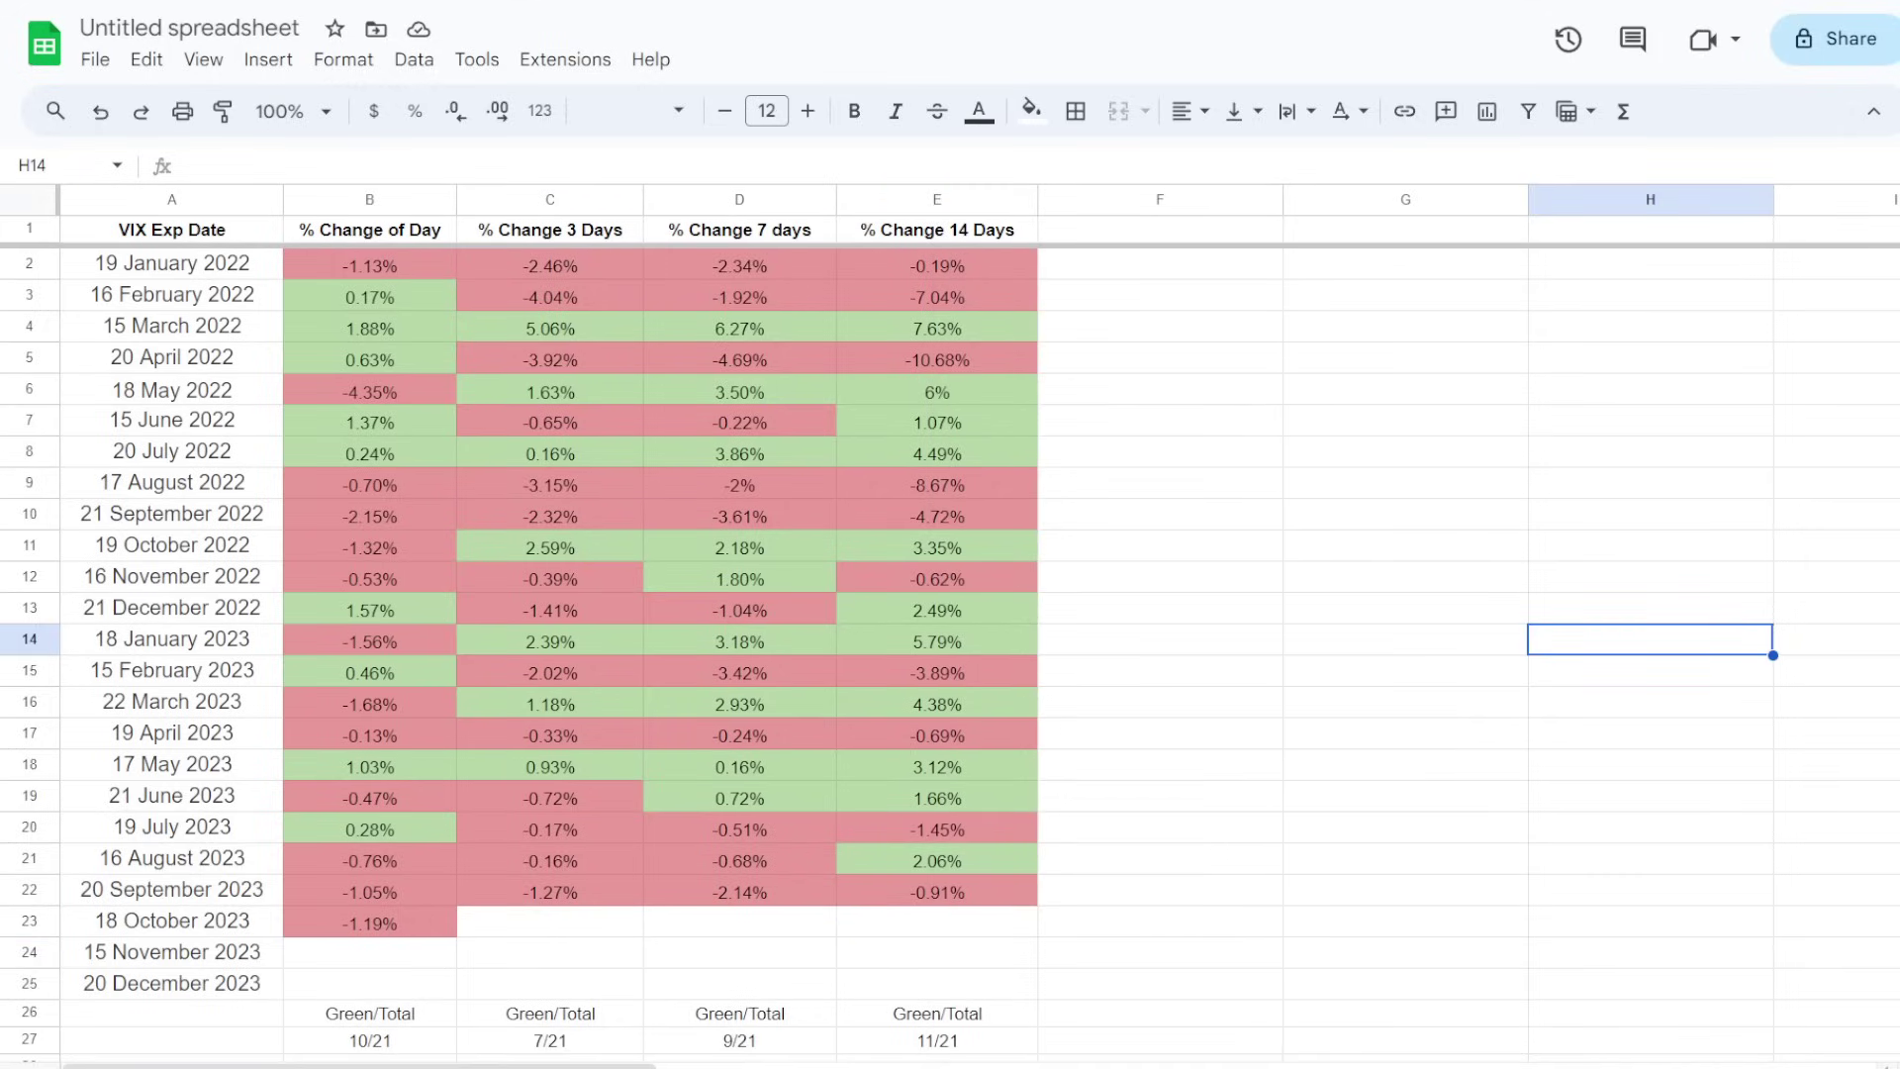
- Examine the 19 October 2022 row, comparing its day change with its 3-day change
click(369, 546)
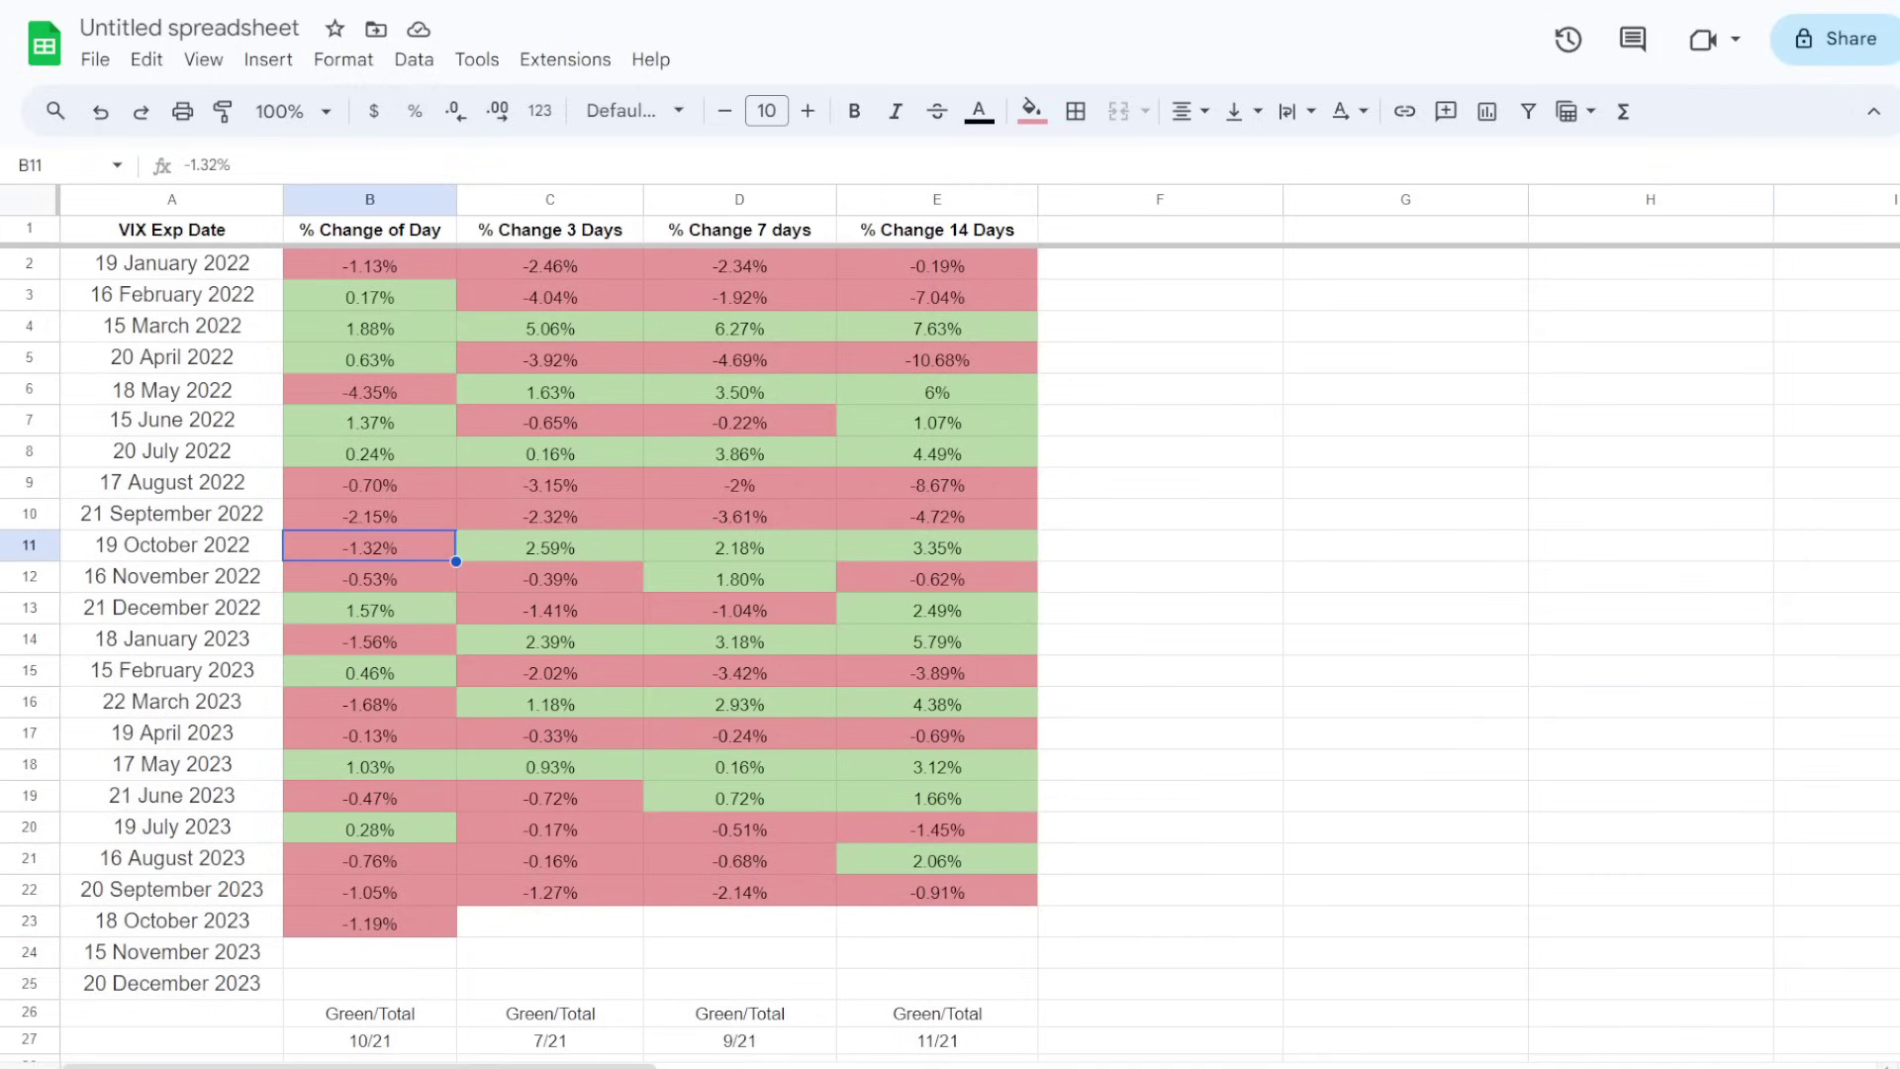
click(28, 545)
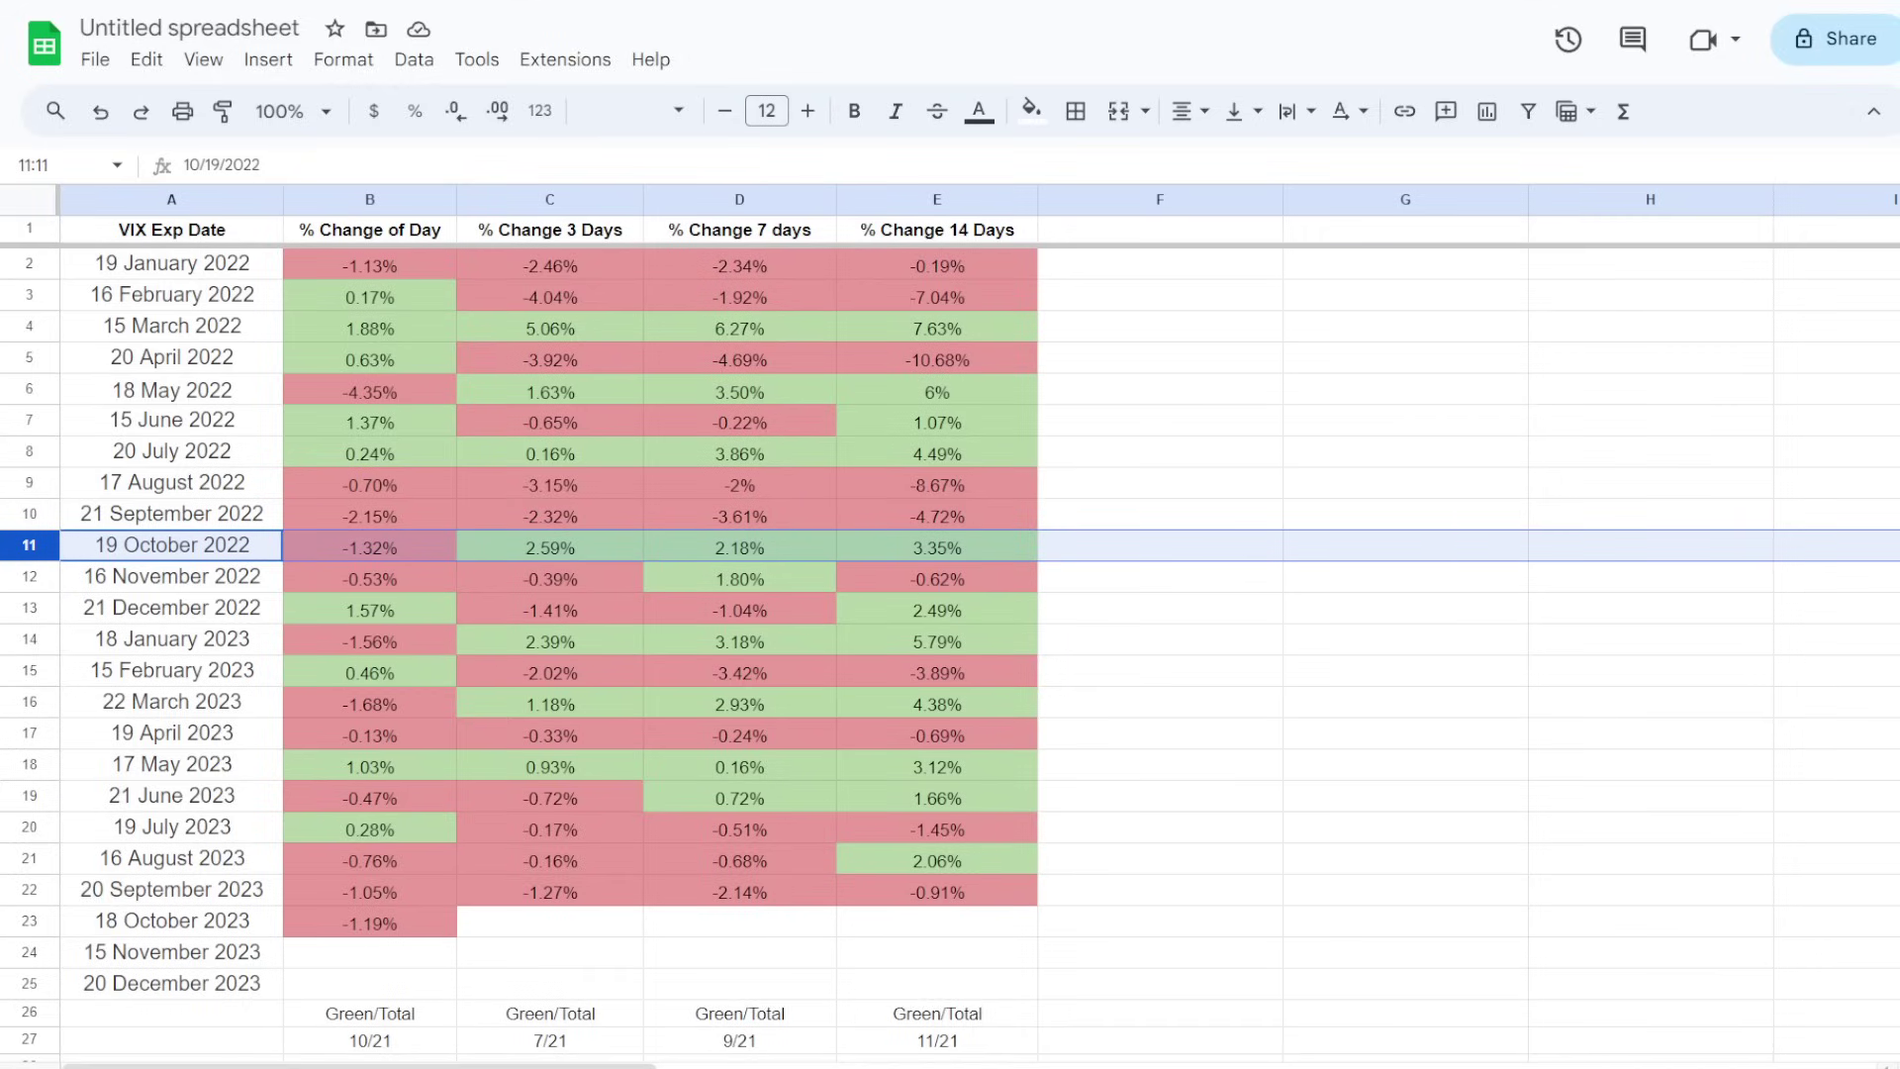
click(369, 546)
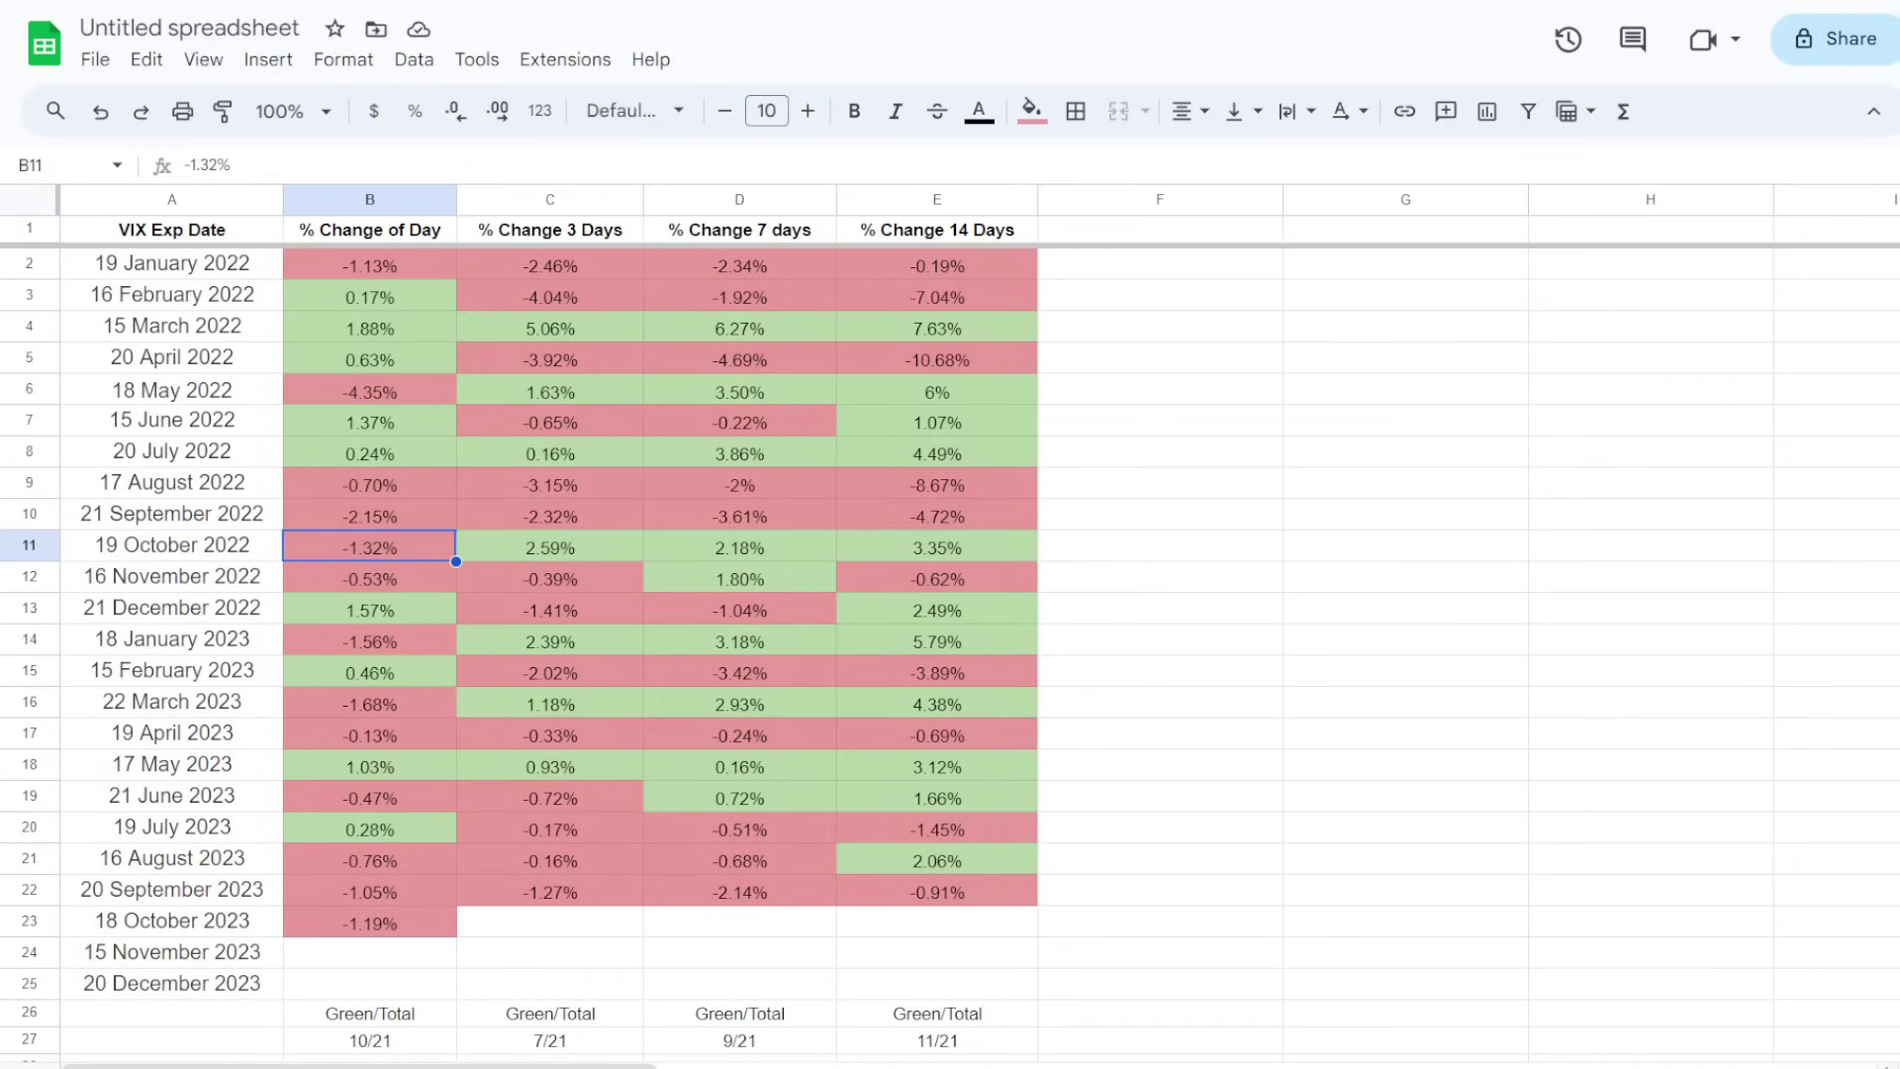
click(549, 547)
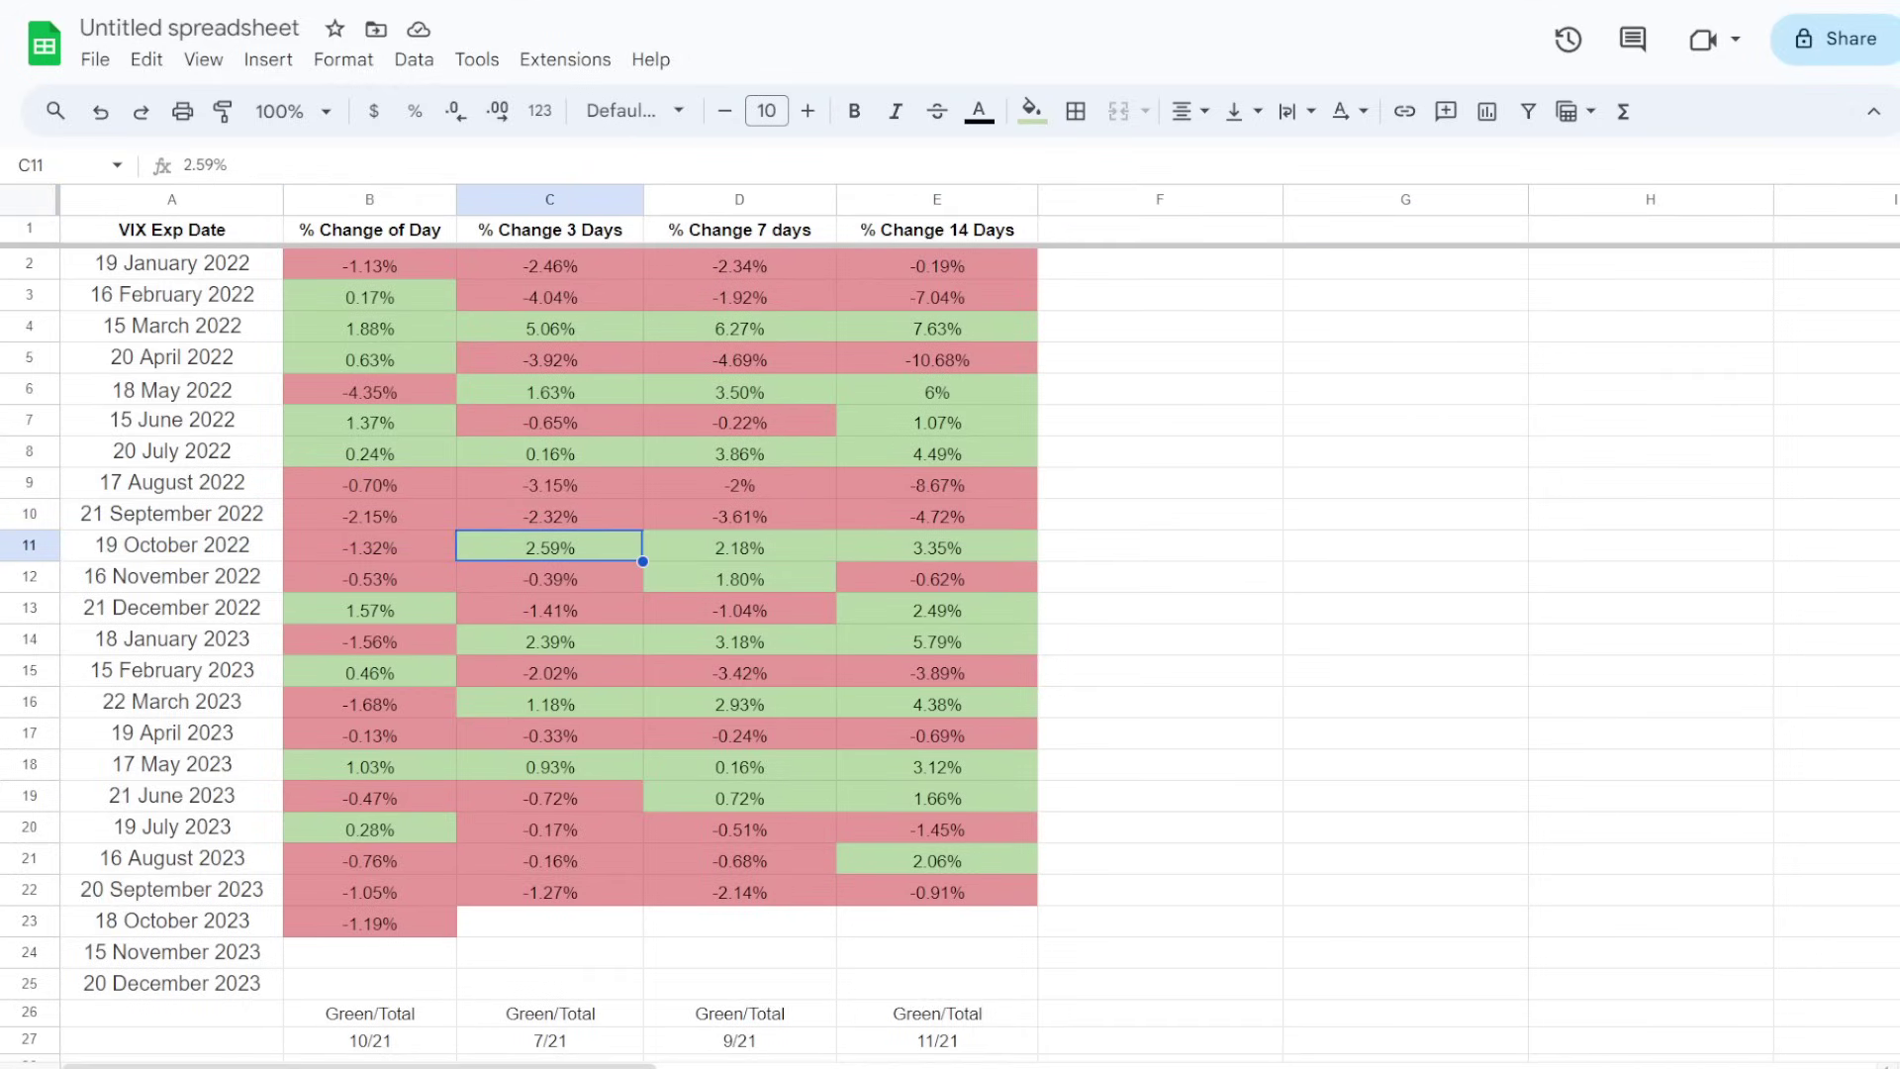
click(369, 514)
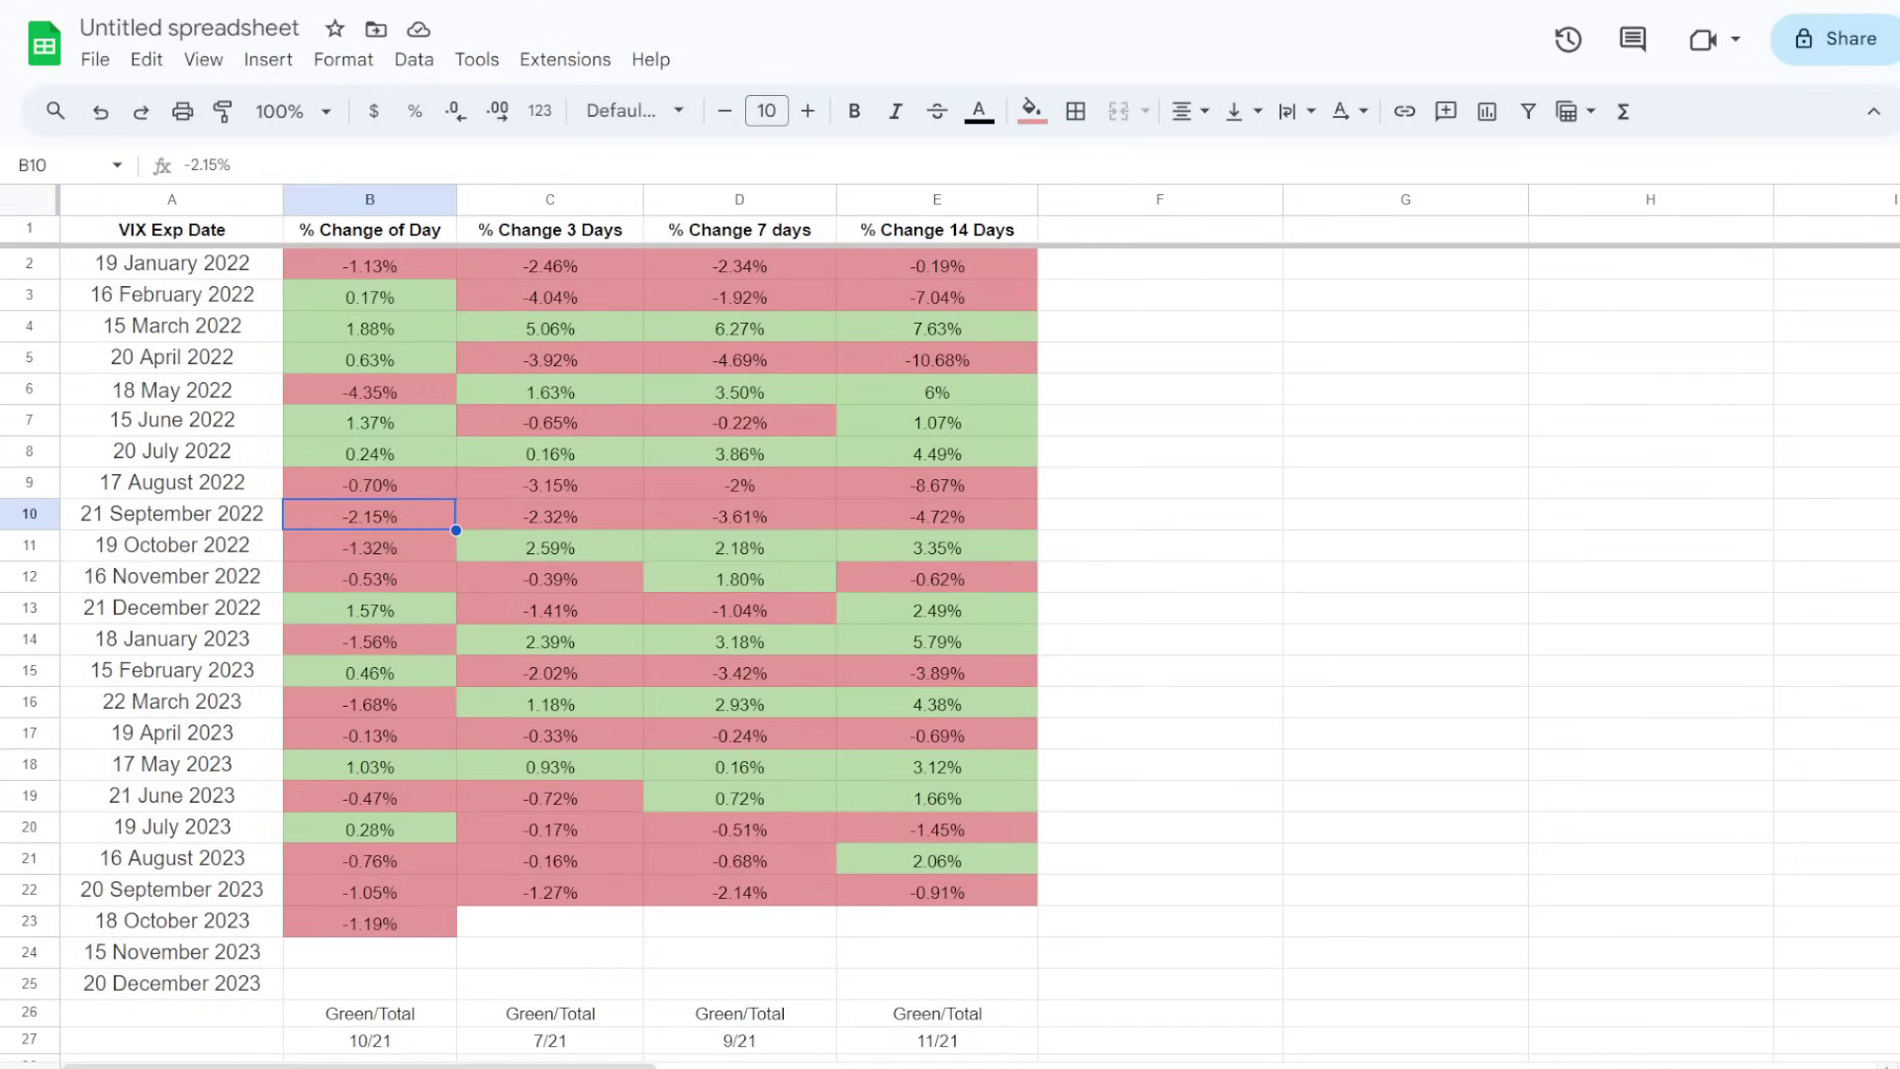
click(369, 546)
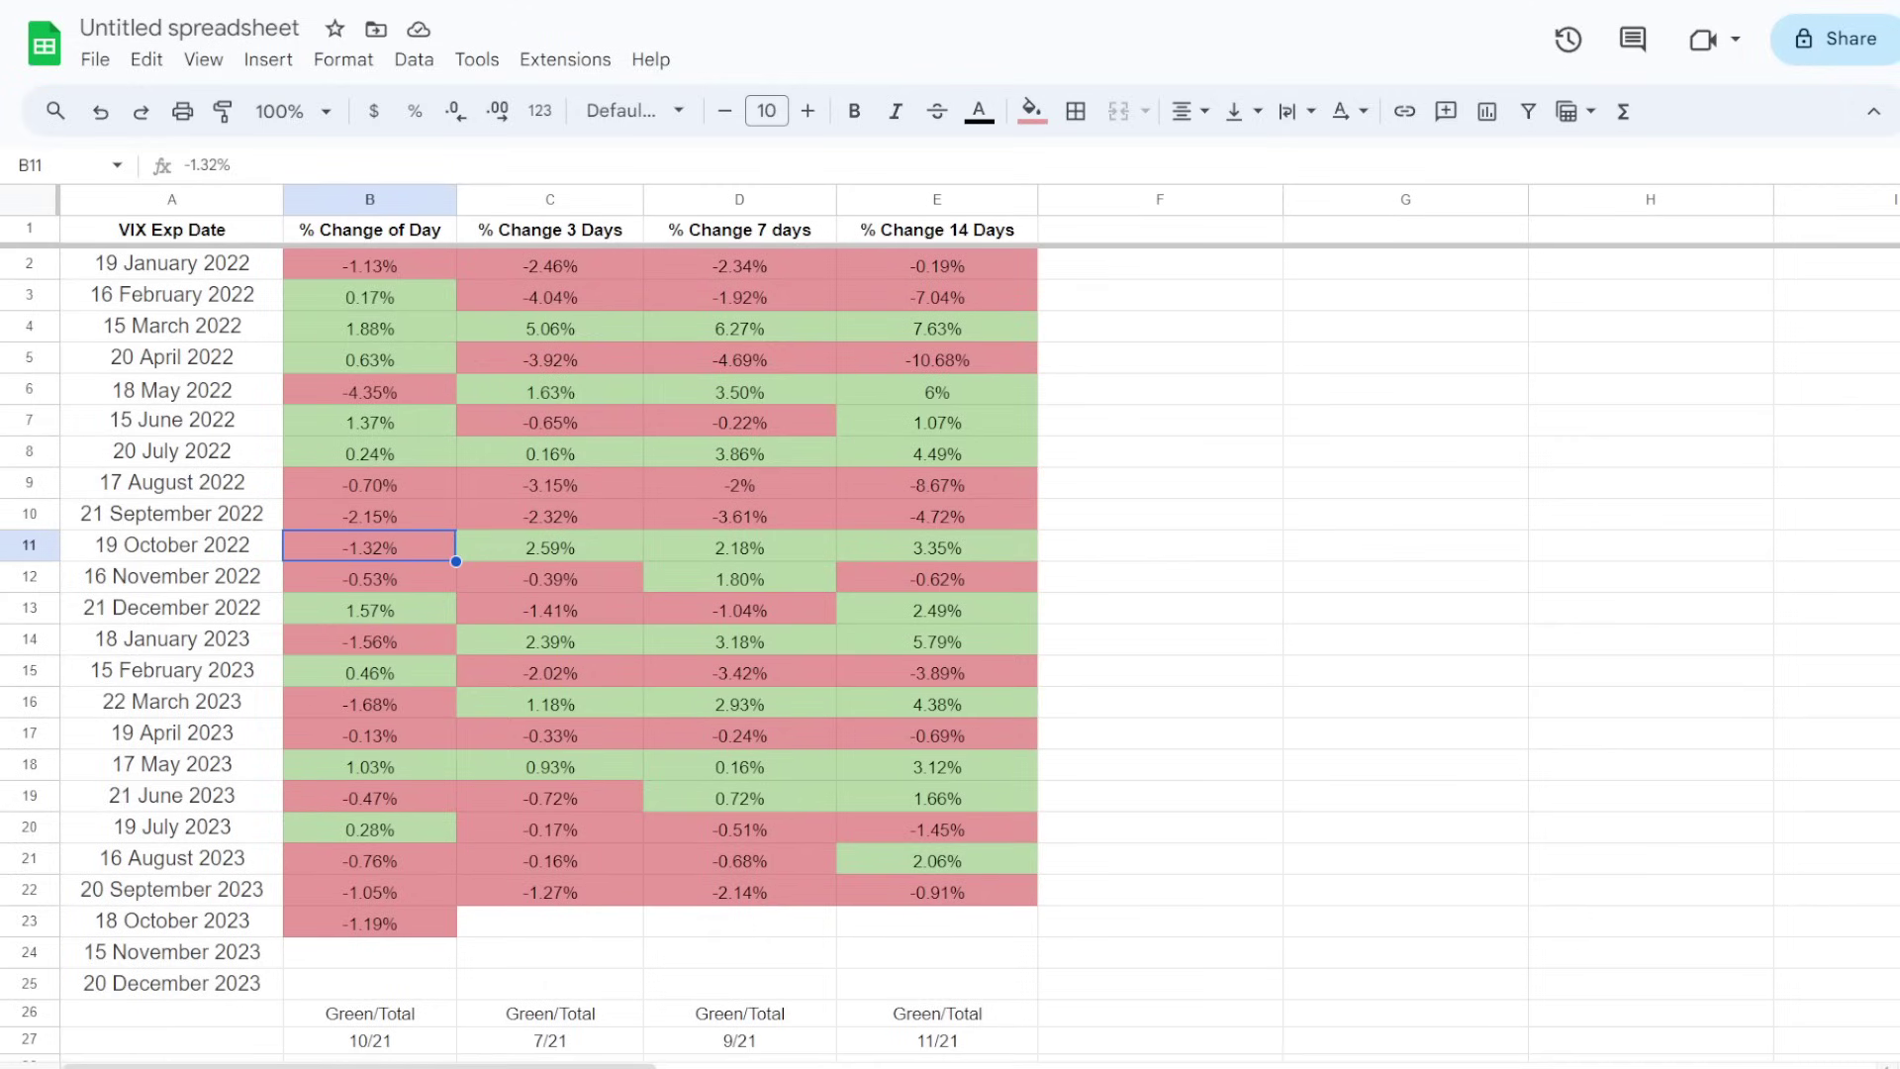
- Compare the 3-day change with the 7-day change for the 19 October 2022 expiration
click(549, 546)
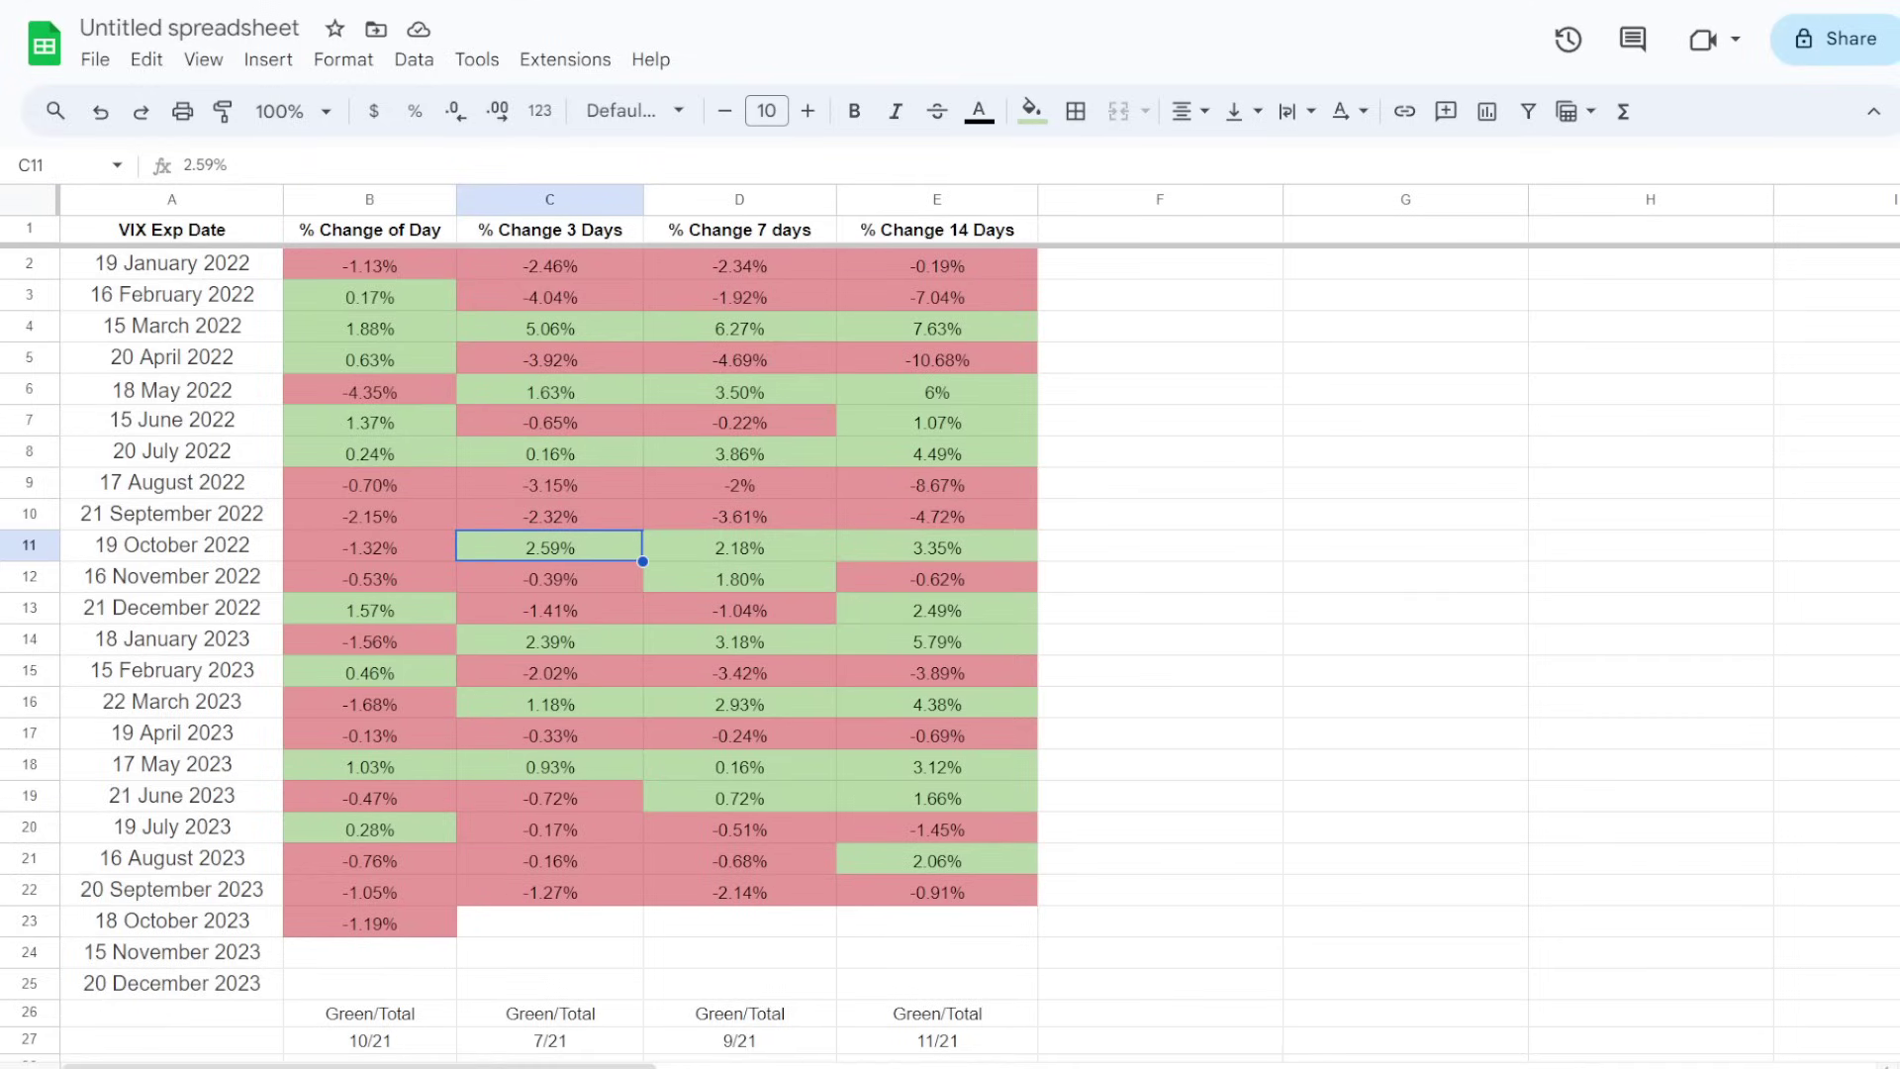
triple_click(549, 546)
key(Return)
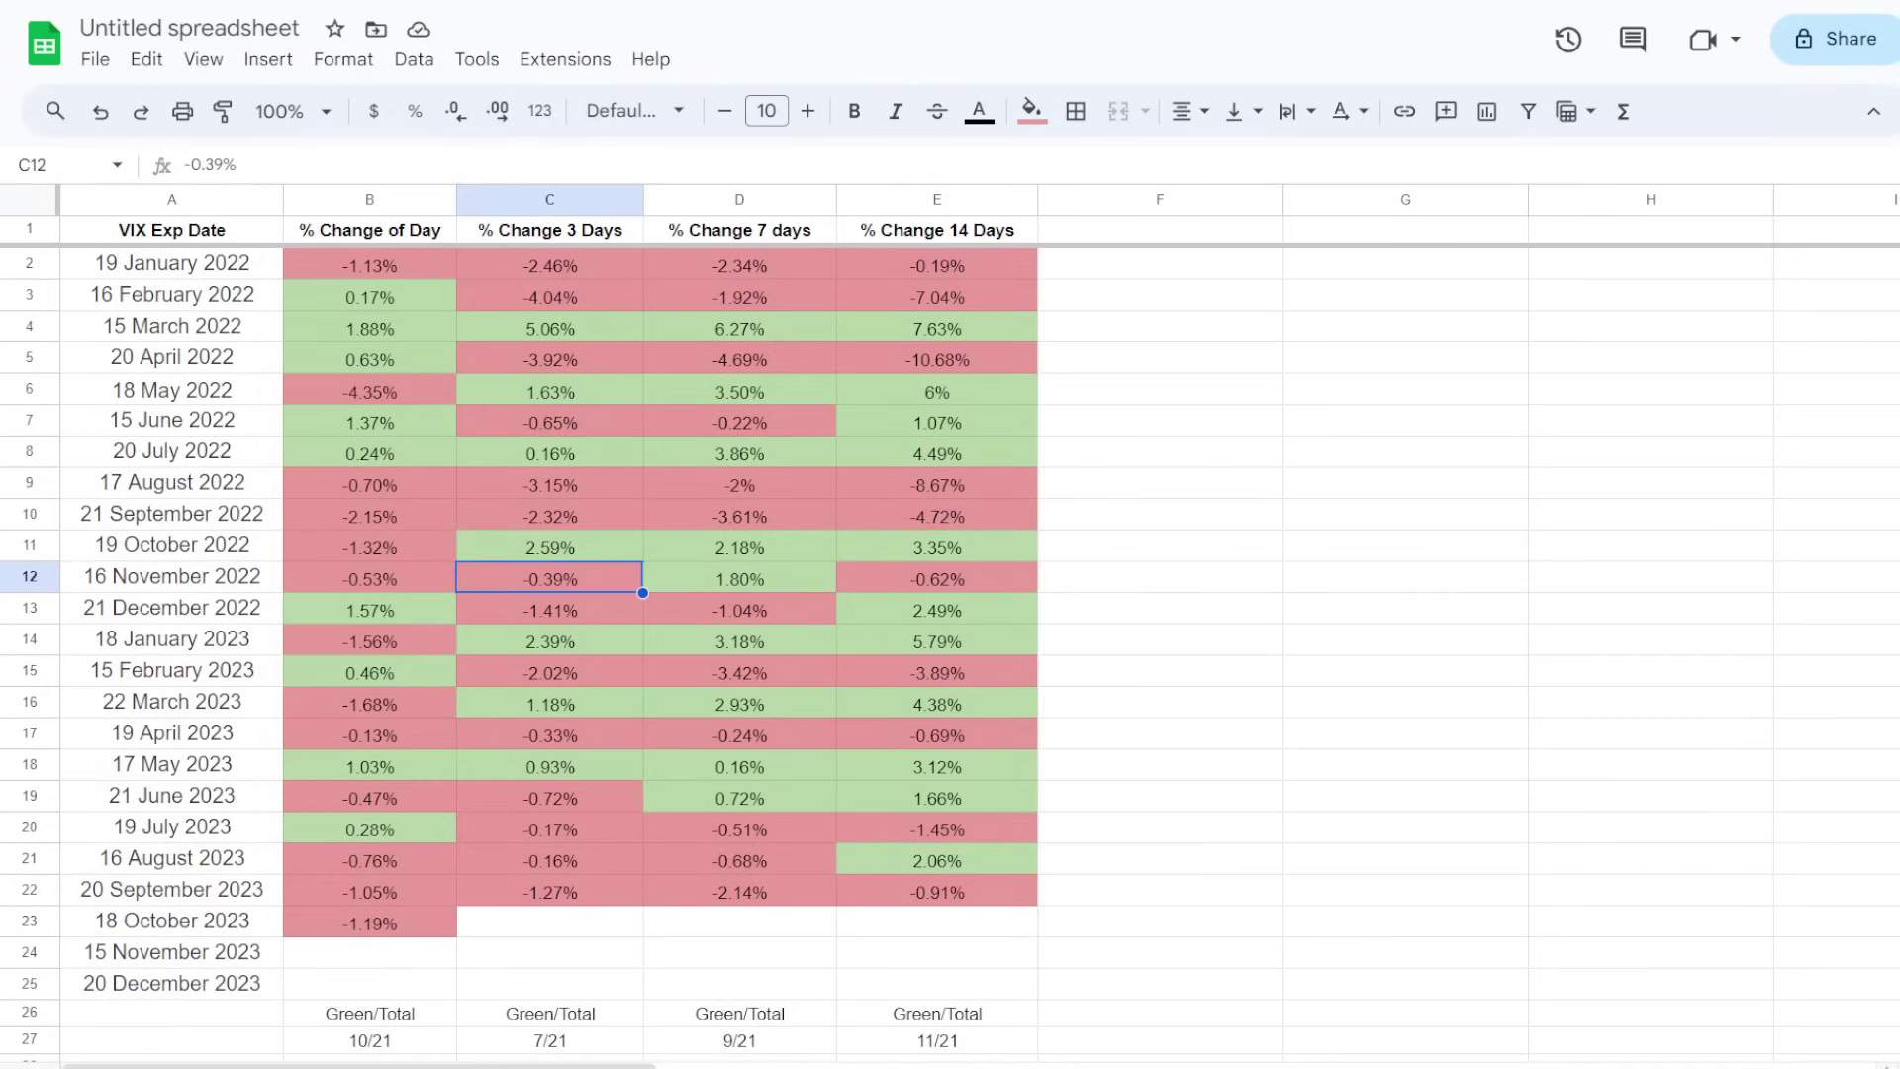
click(549, 546)
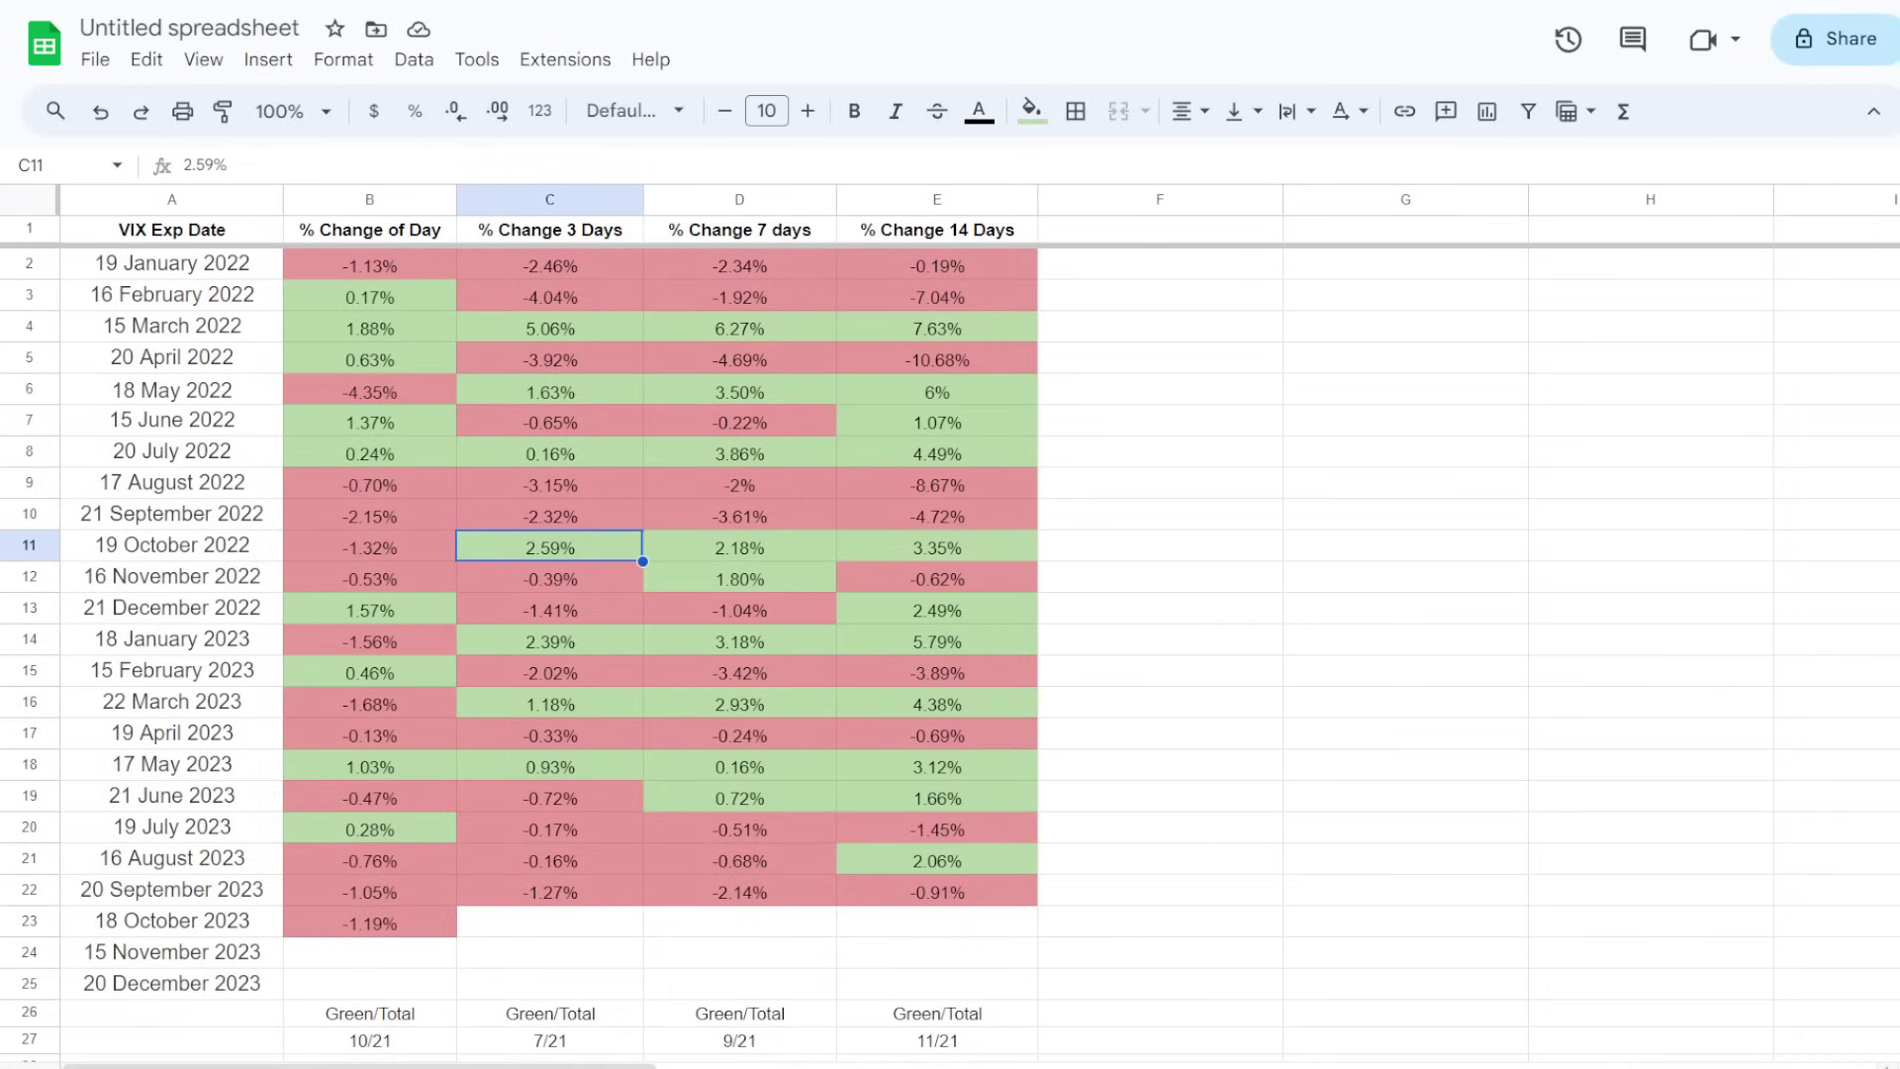
click(739, 547)
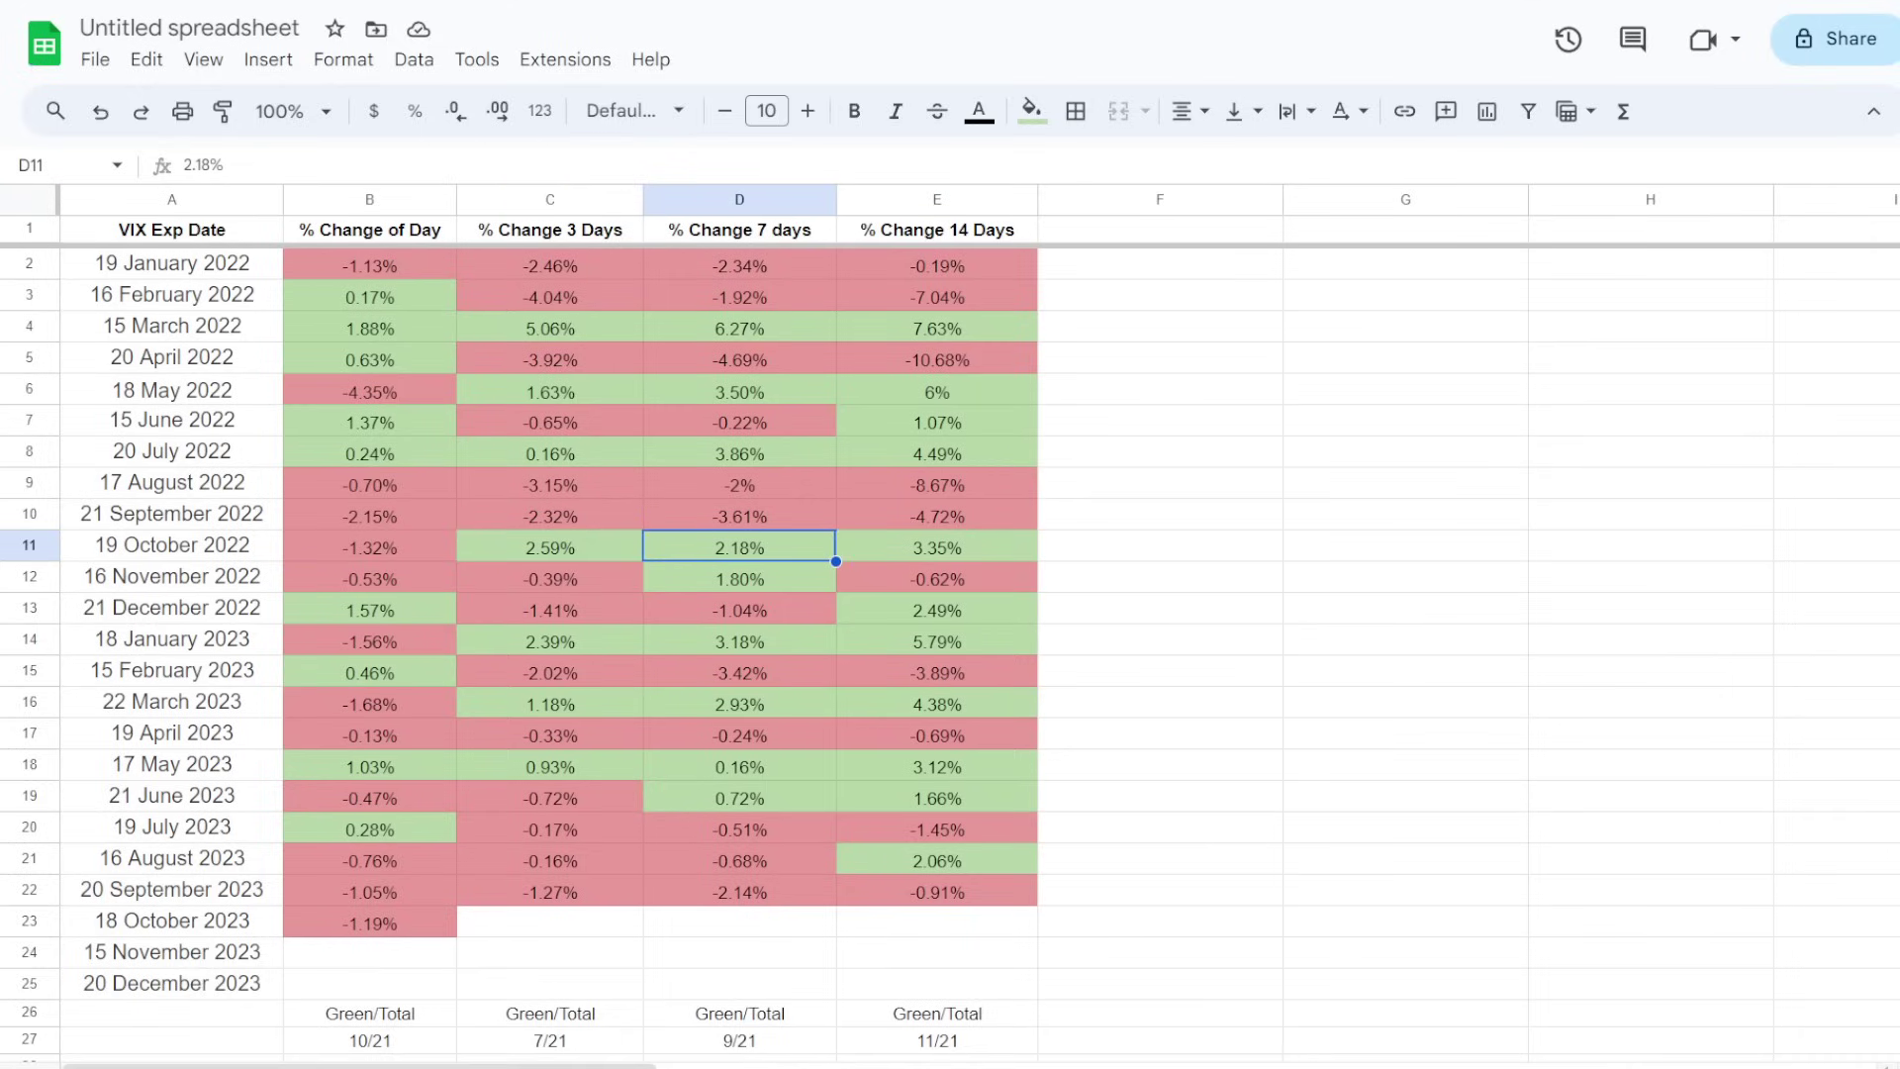
- Examine the 21 December 2022 row, following its percentage changes from the day through 3 and 7 days
click(28, 608)
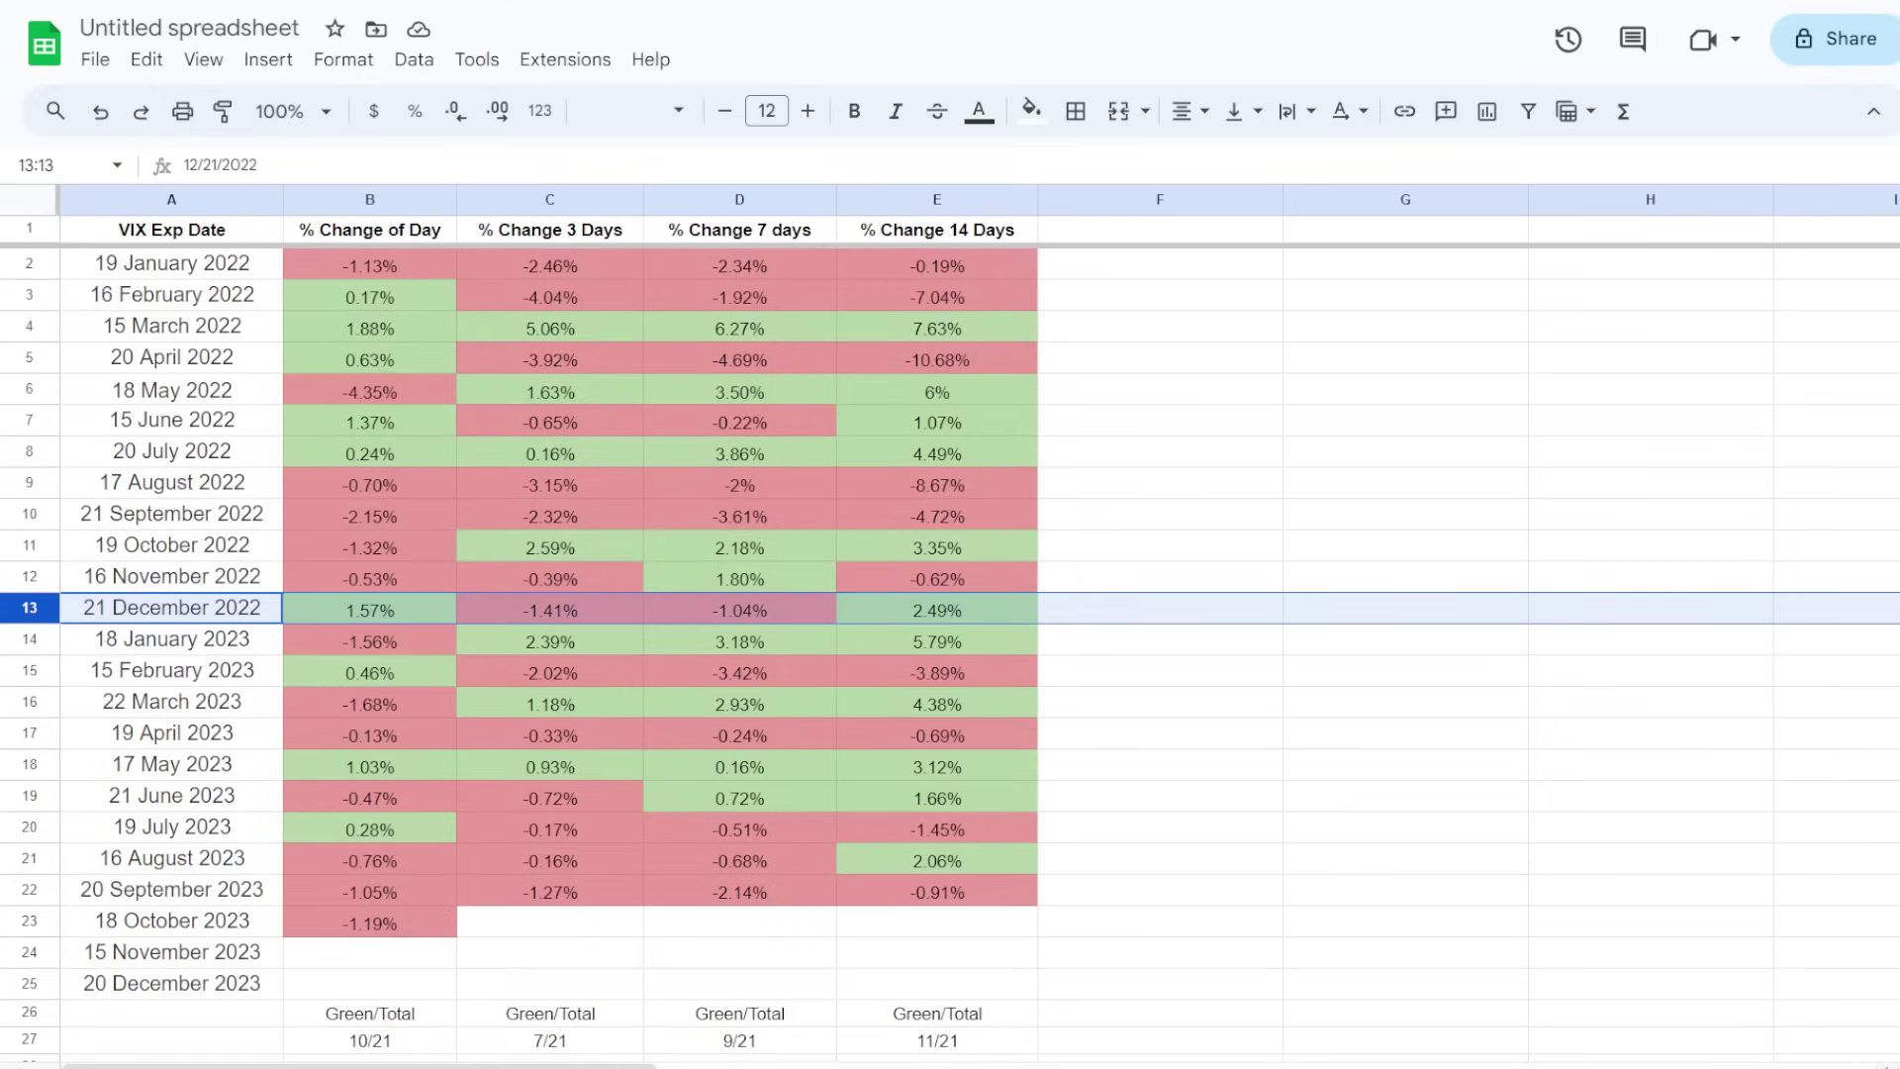
click(549, 608)
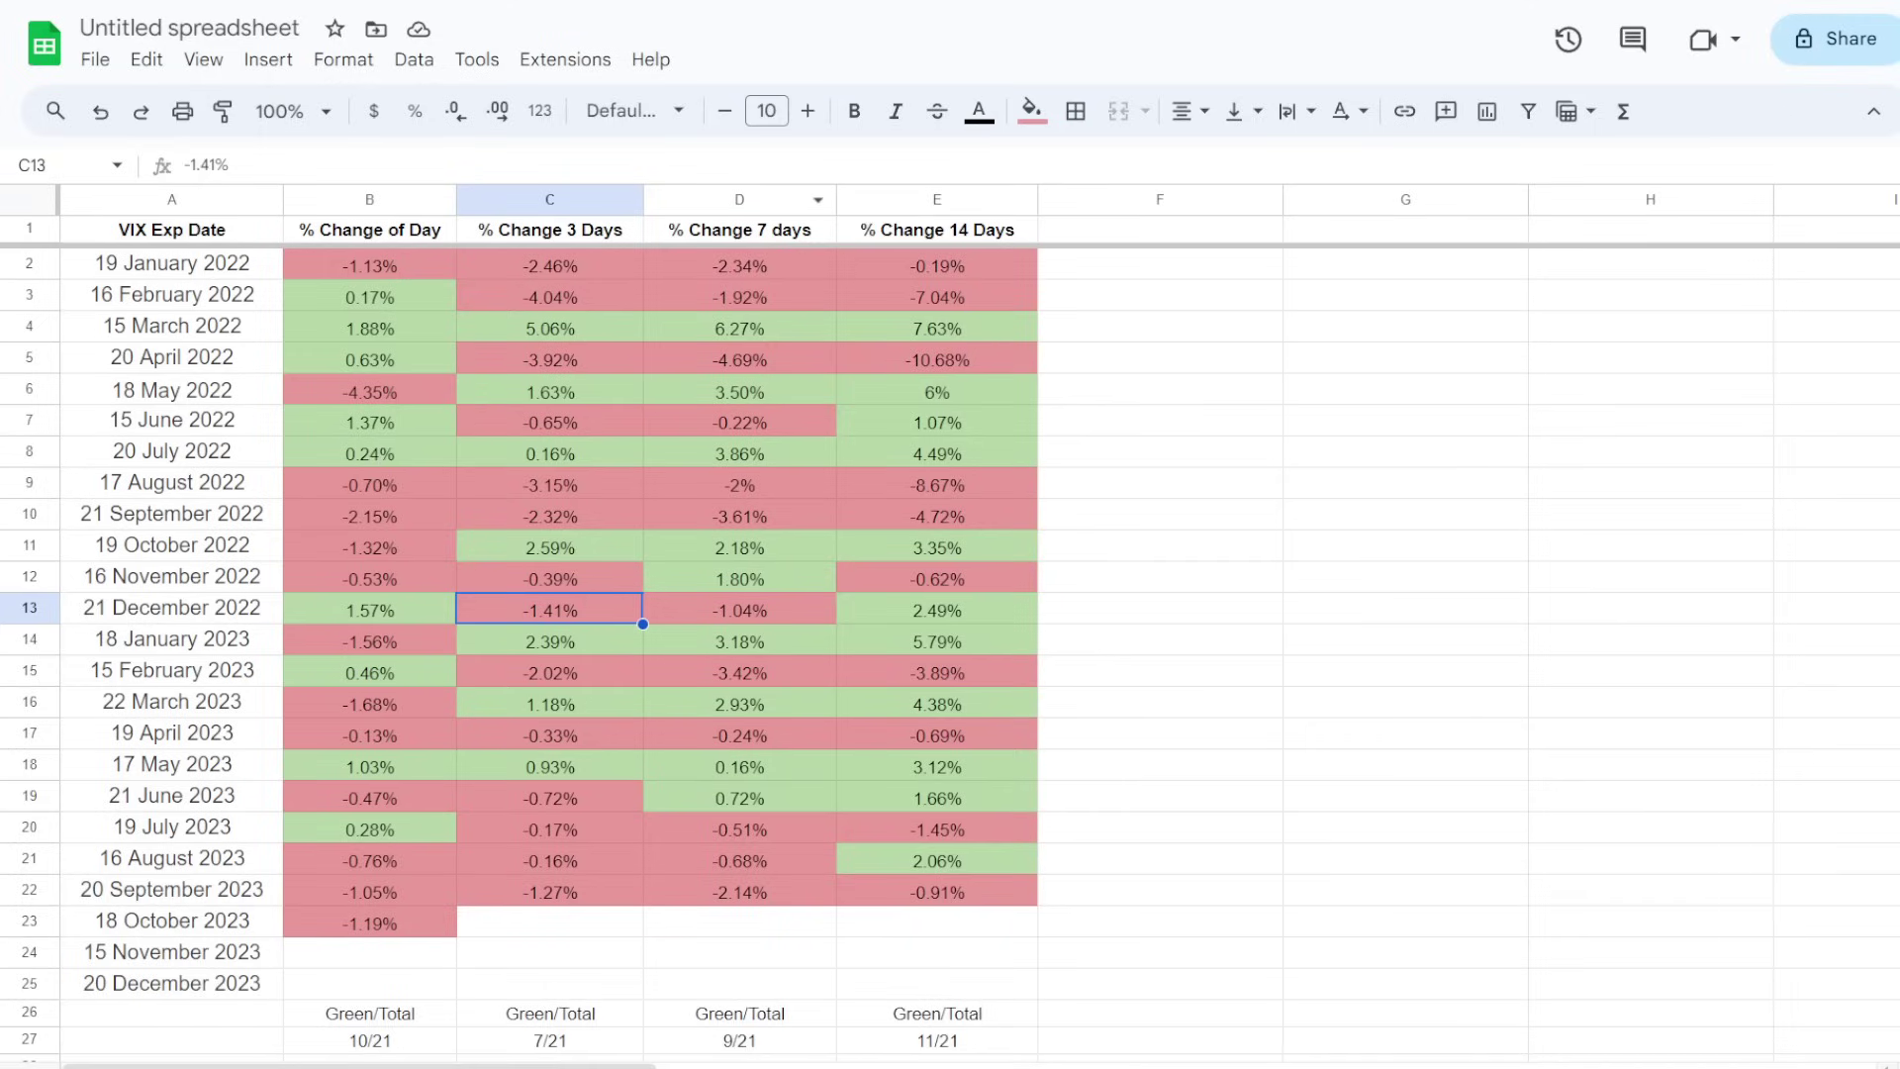
click(739, 609)
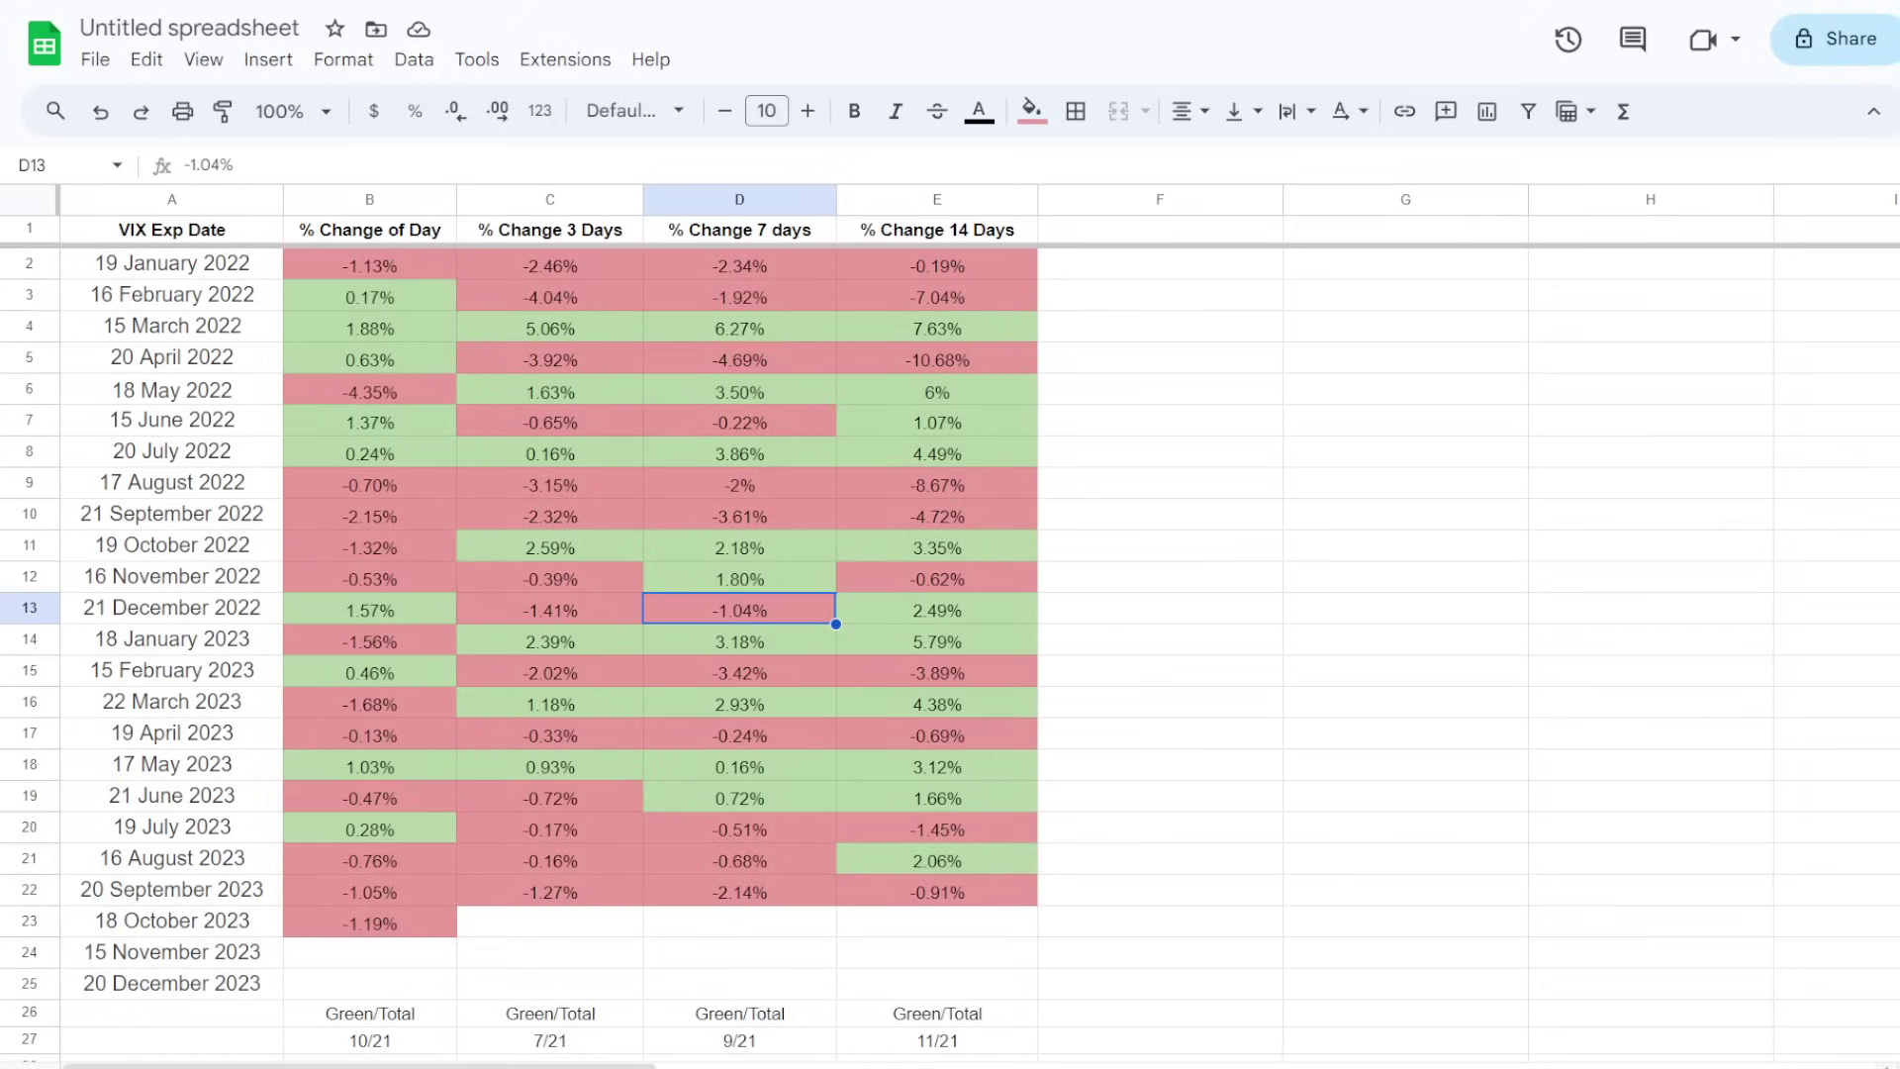
click(1159, 577)
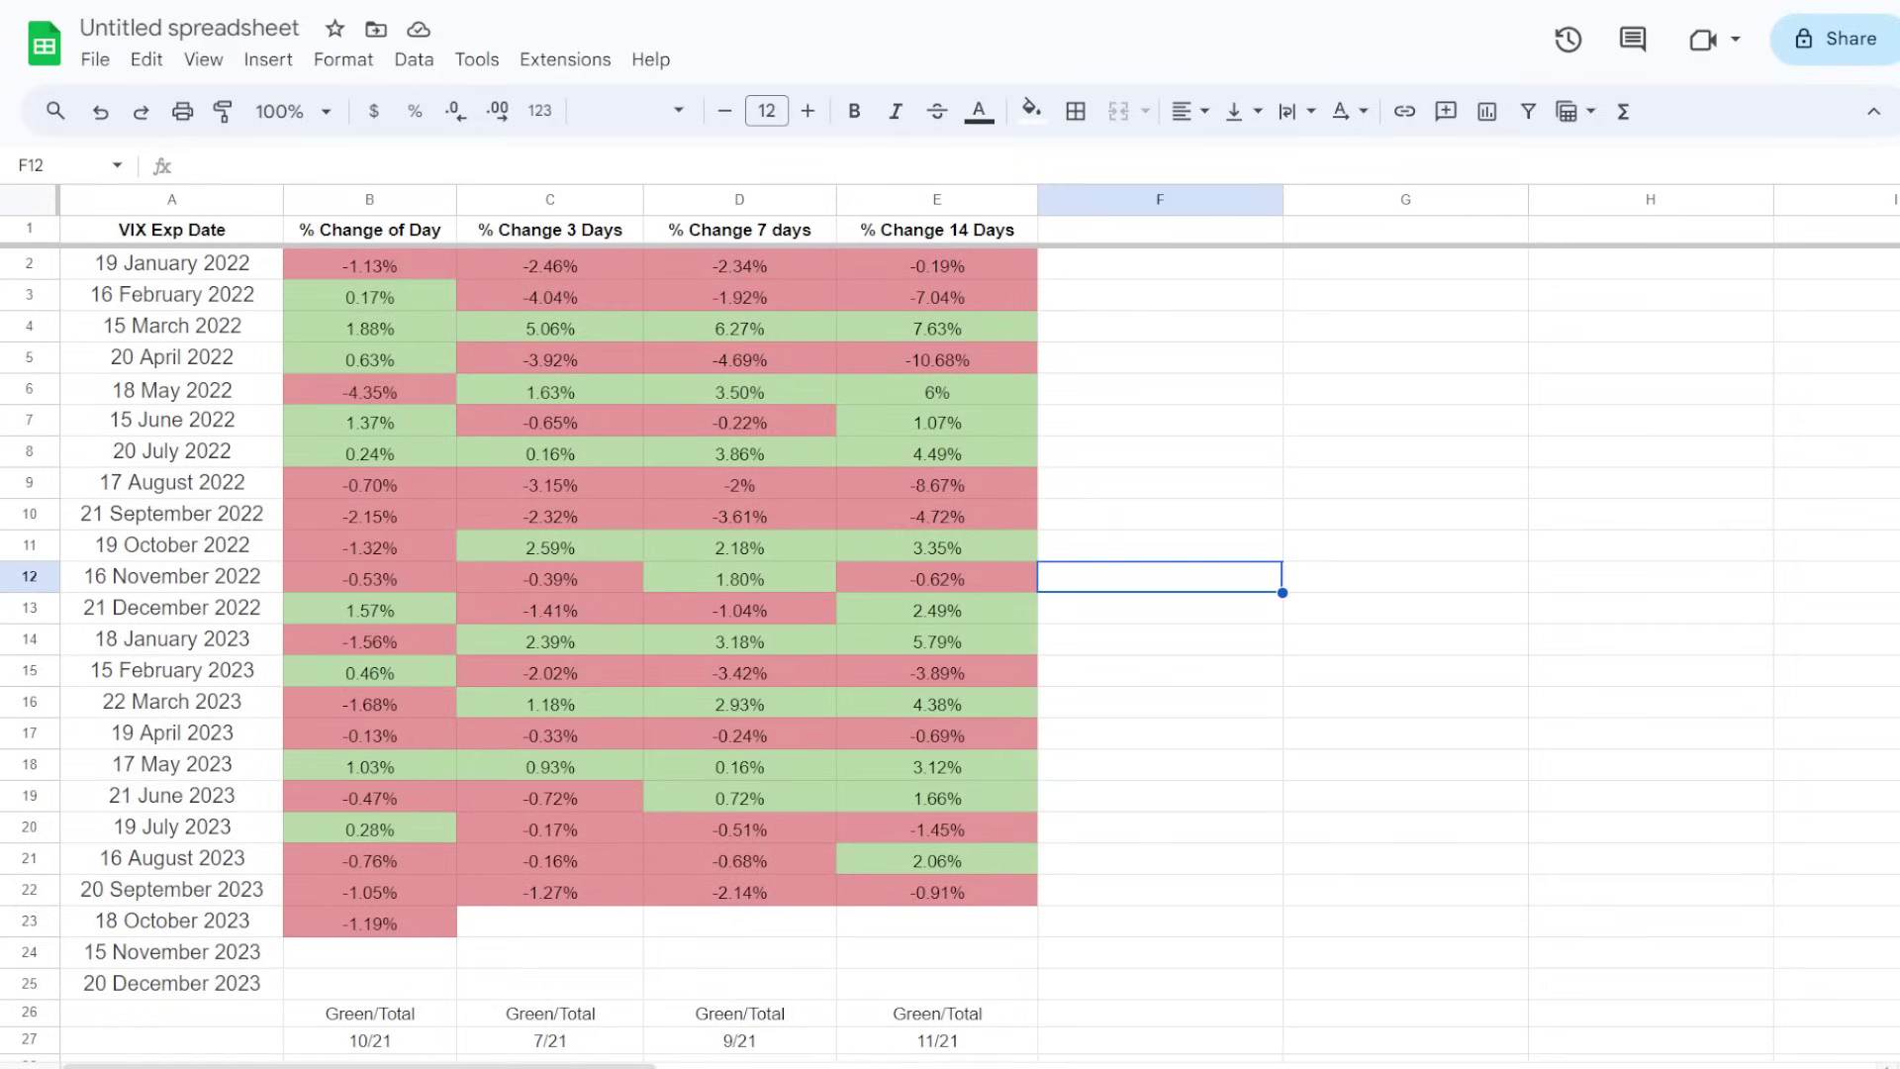
- Examine the 7-day same-color statistic in rows 31 and 32 alongside the 3-day changes of the 2023 expirations
scroll(950, 654, down, 5)
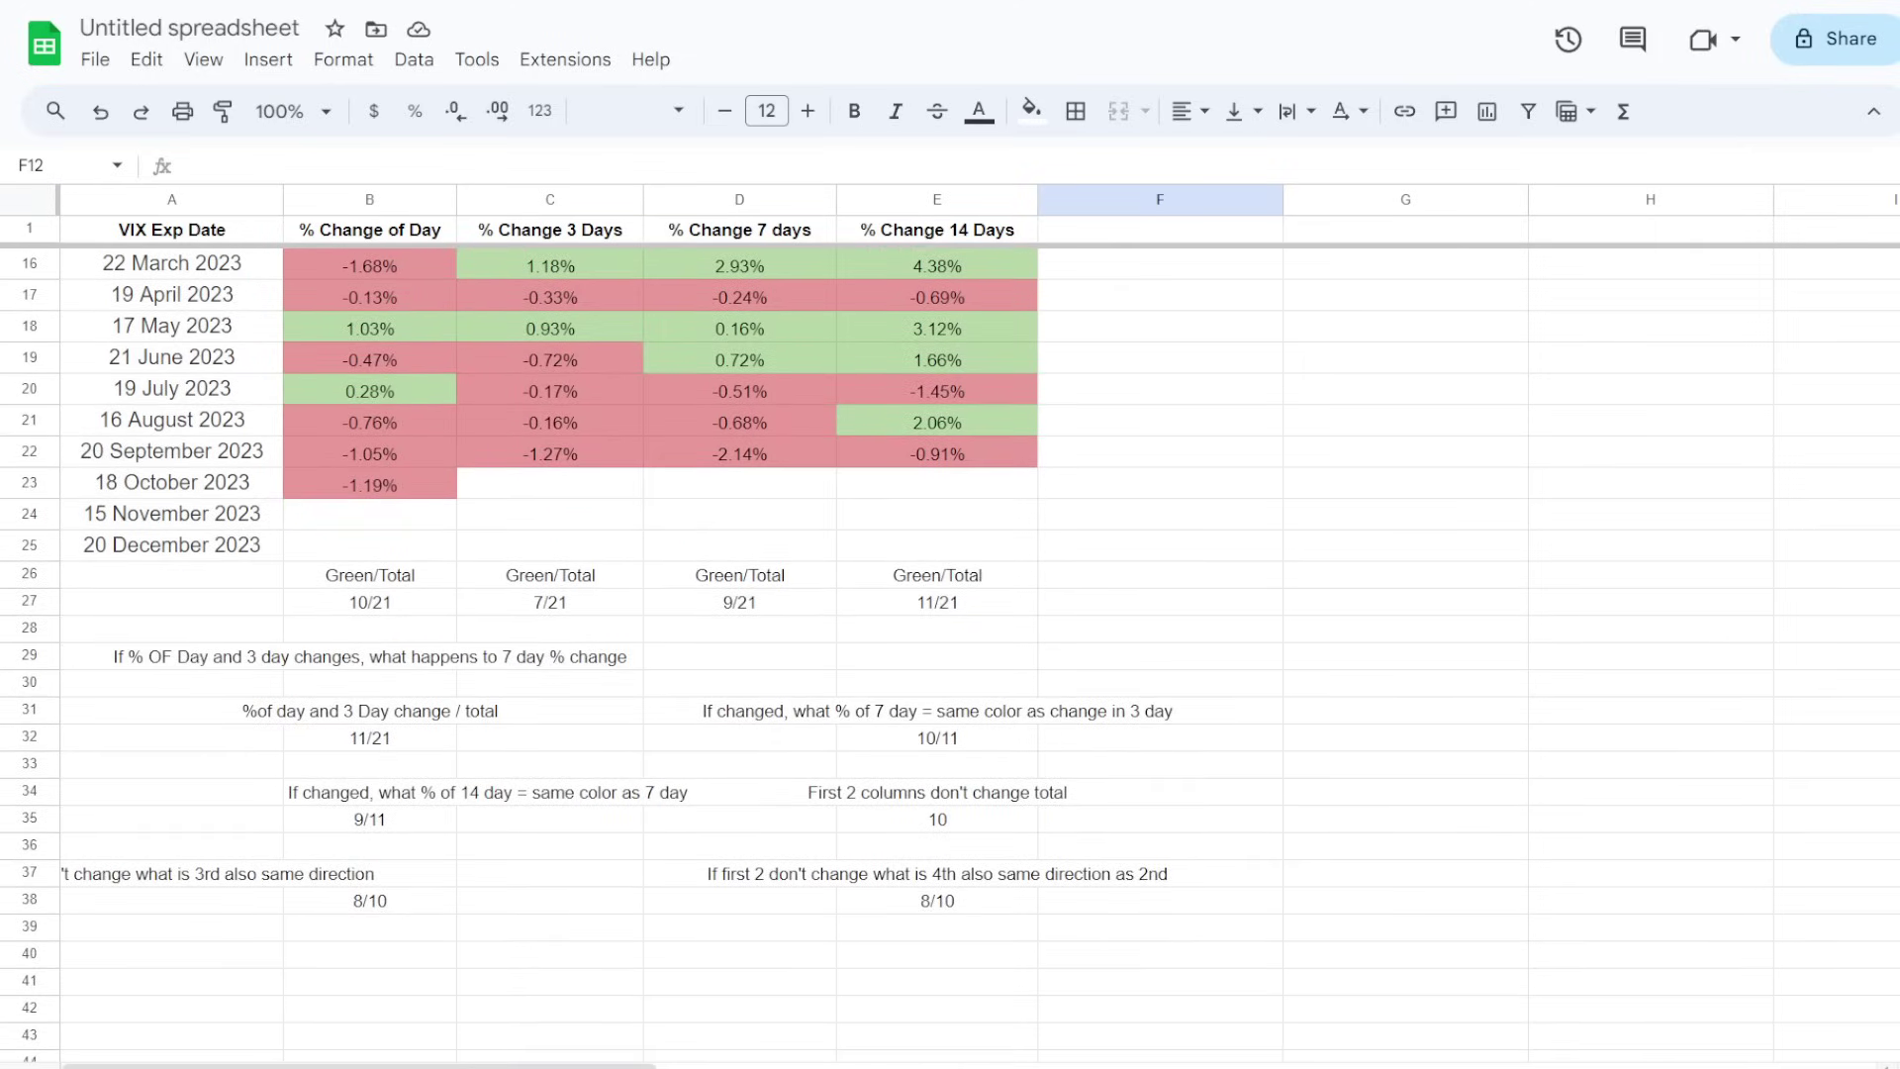
drag(739, 711, 1160, 711)
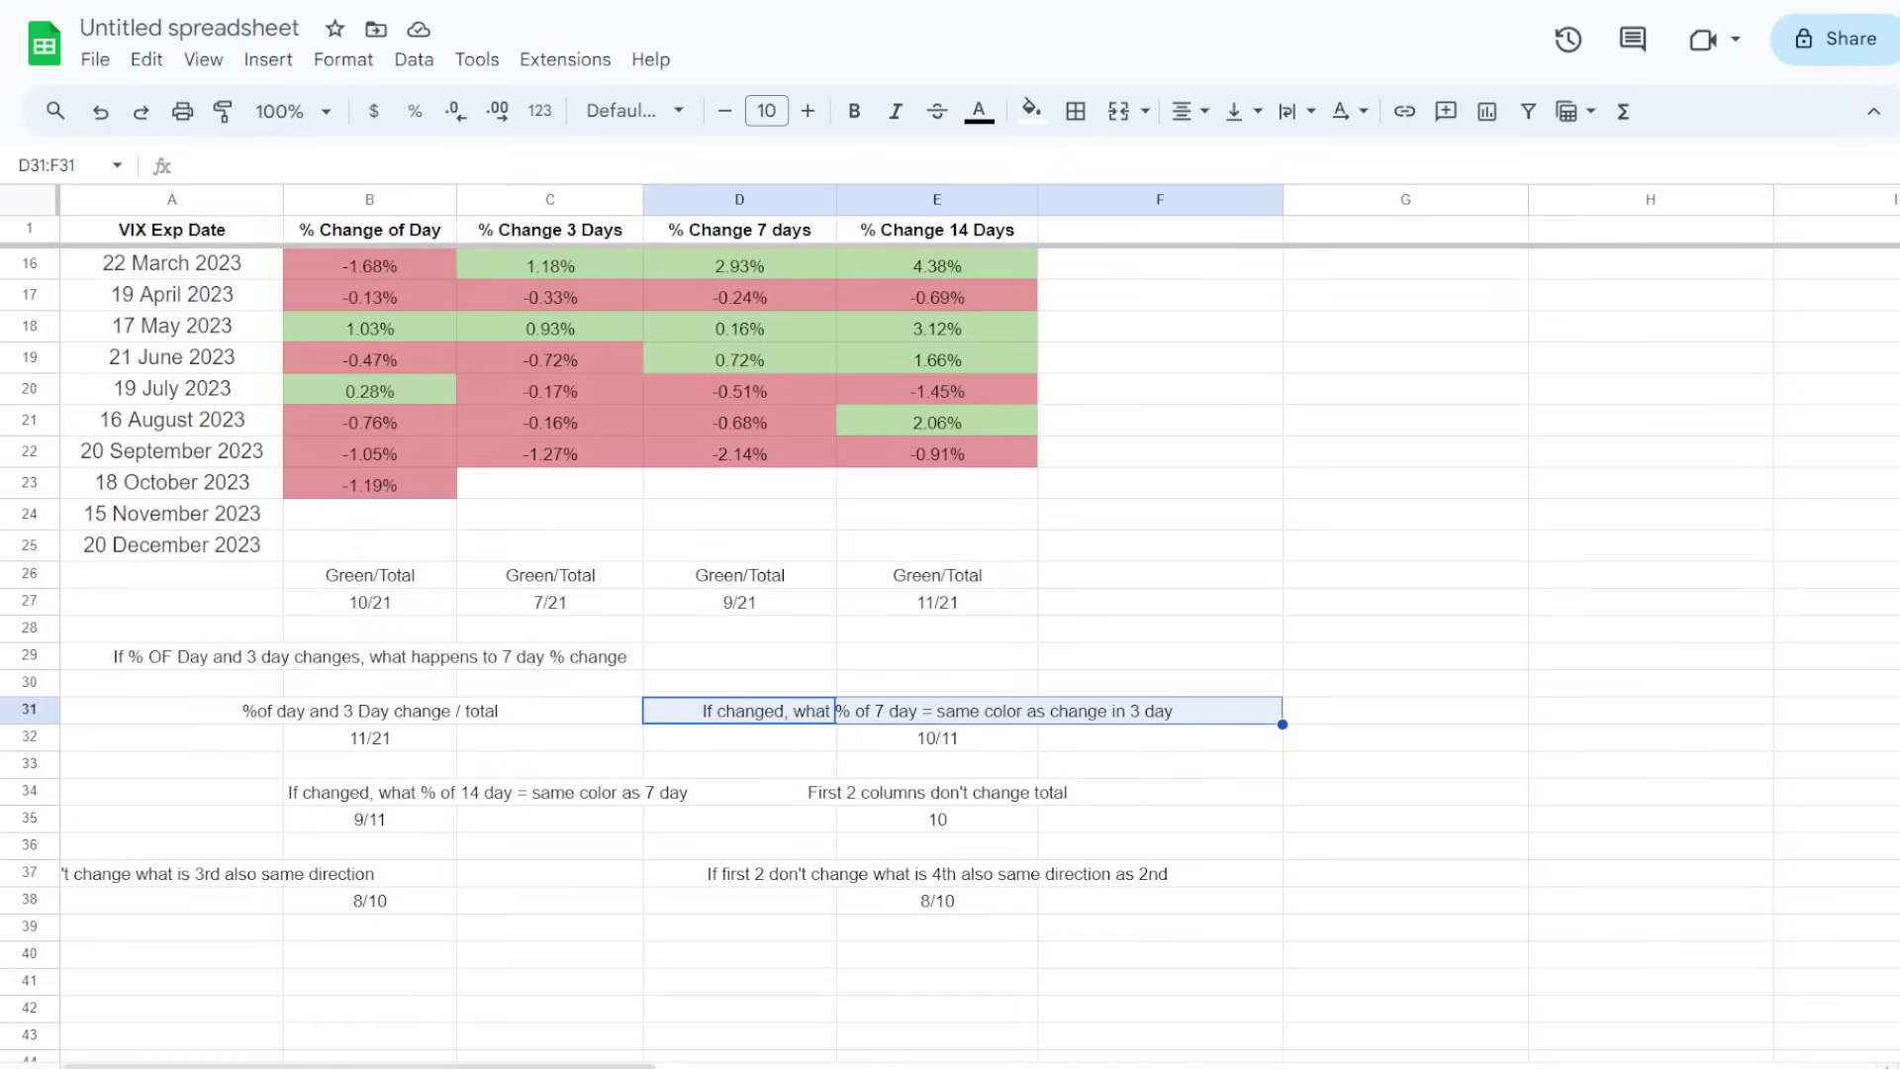
click(549, 327)
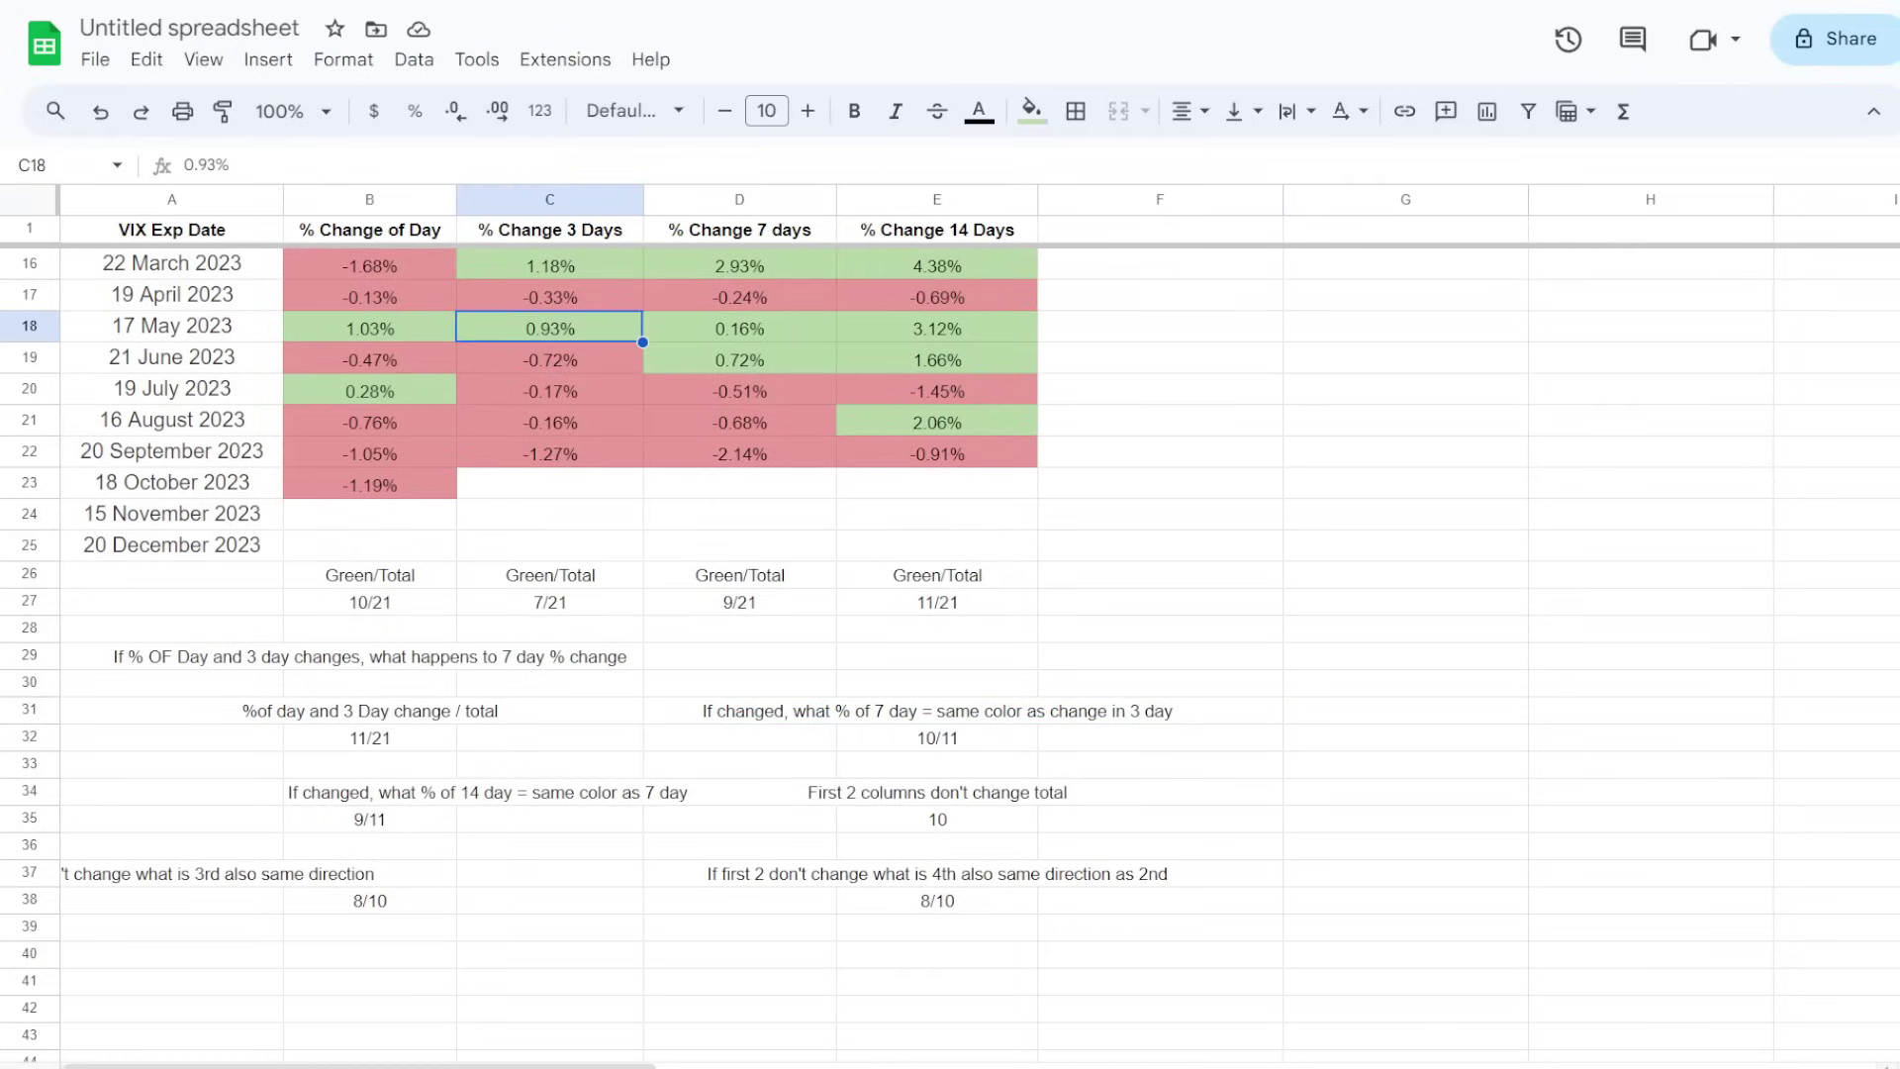
click(936, 738)
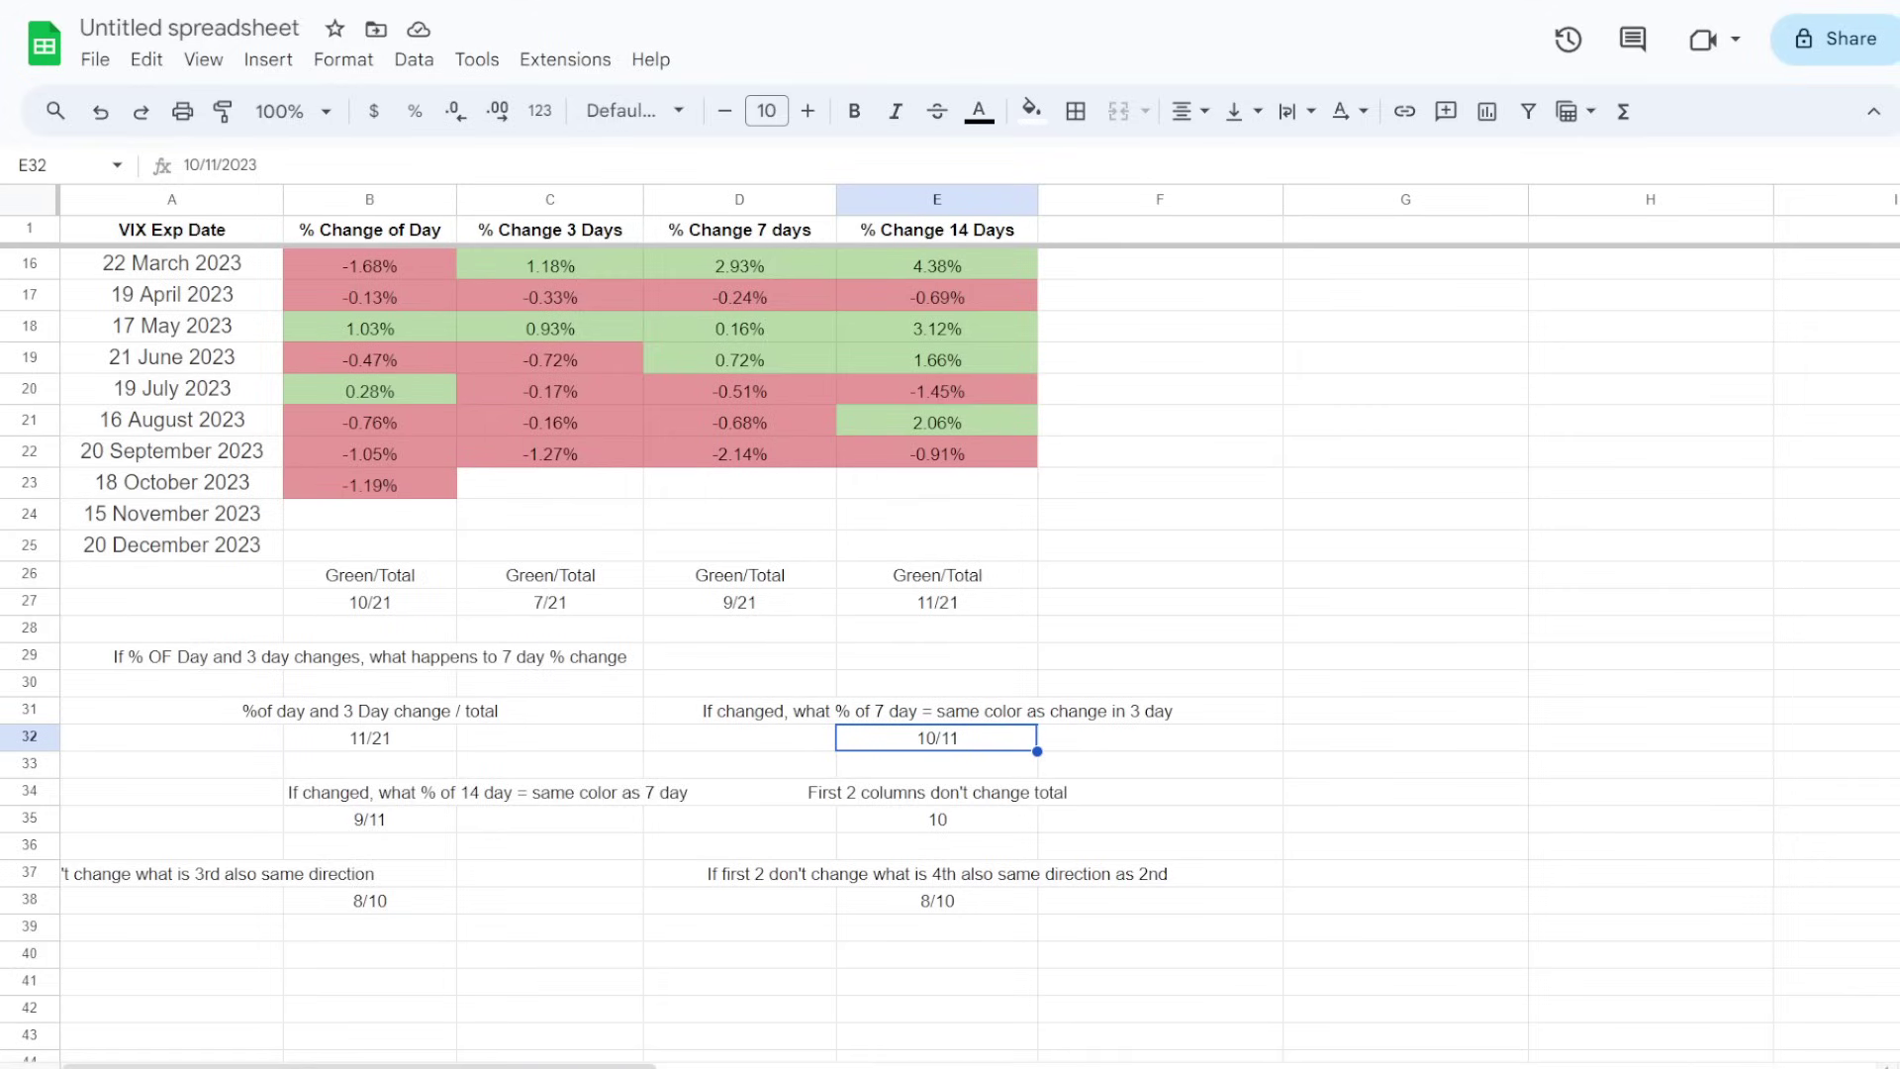
click(369, 1056)
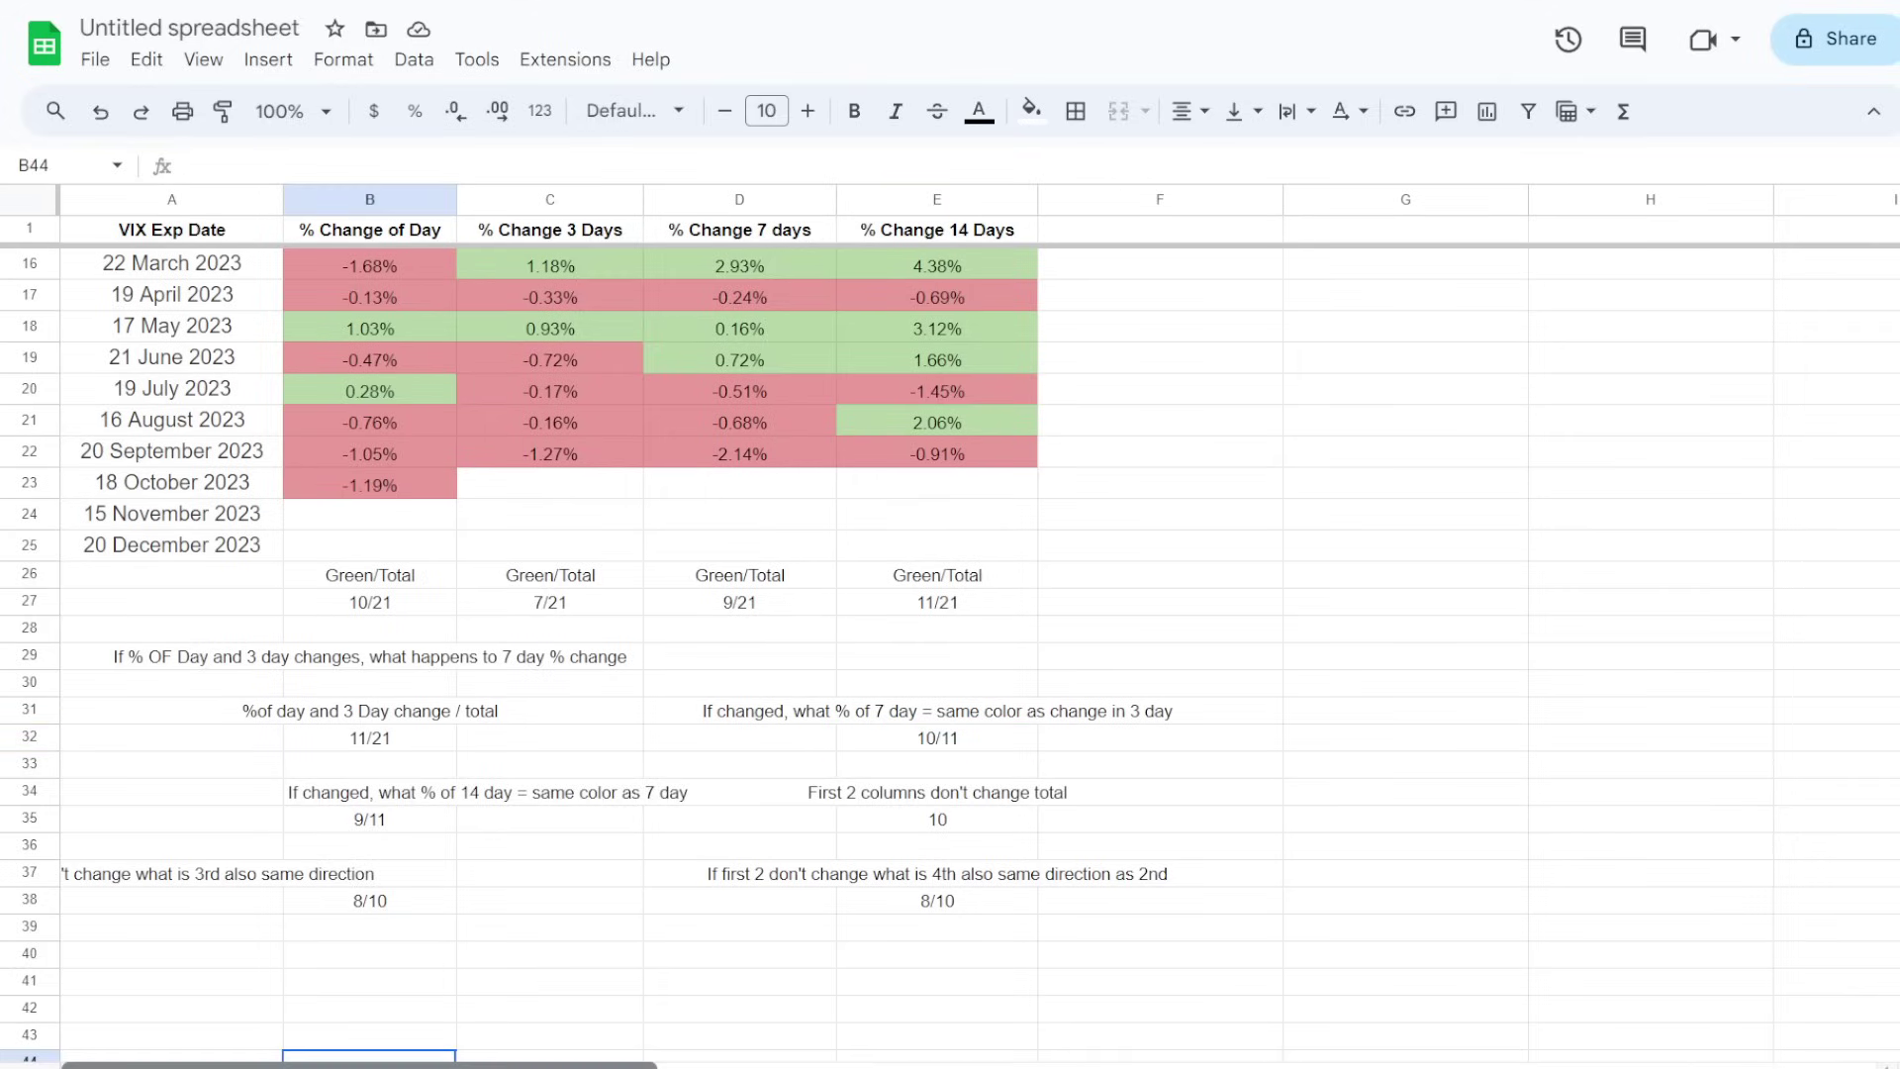
click(1159, 764)
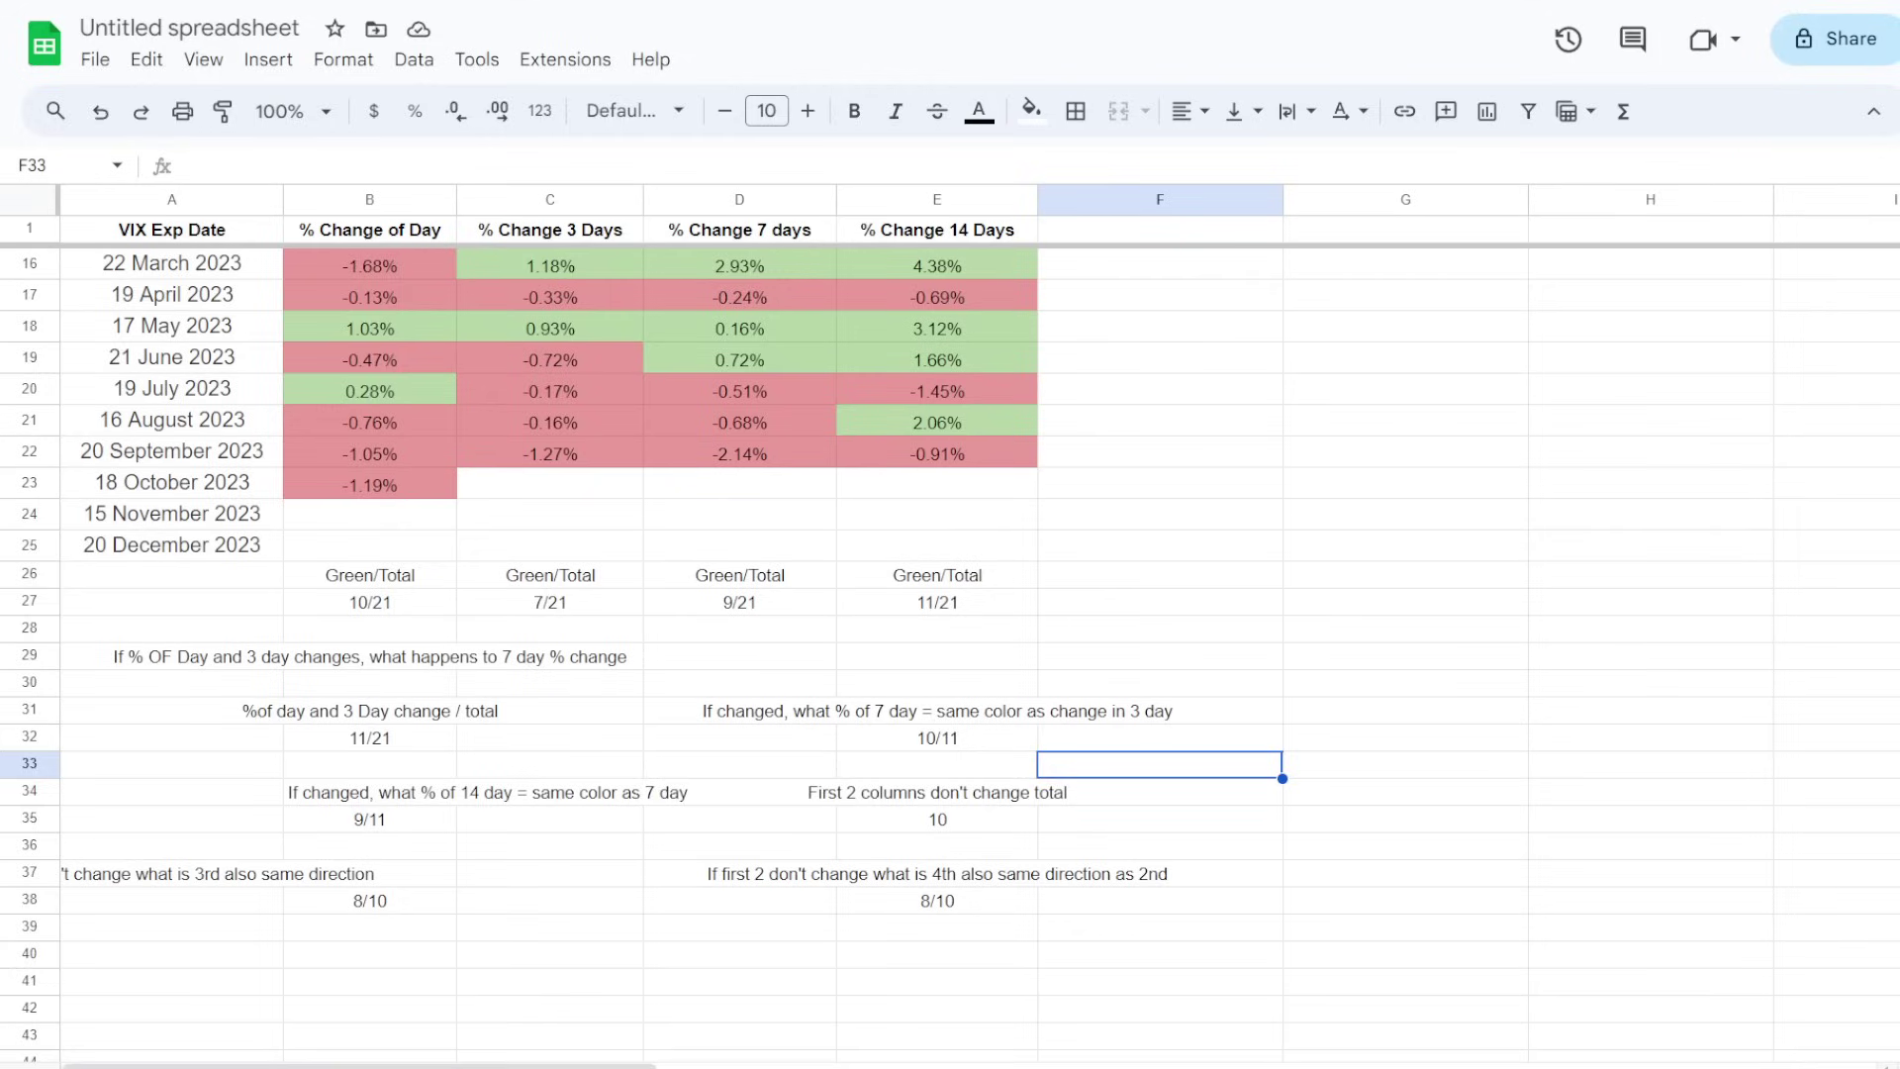
- Read the full condition in E31 on the 7-day change matching the color of the 3-day change
triple_click(936, 710)
drag(738, 682, 1159, 737)
drag(172, 764, 740, 820)
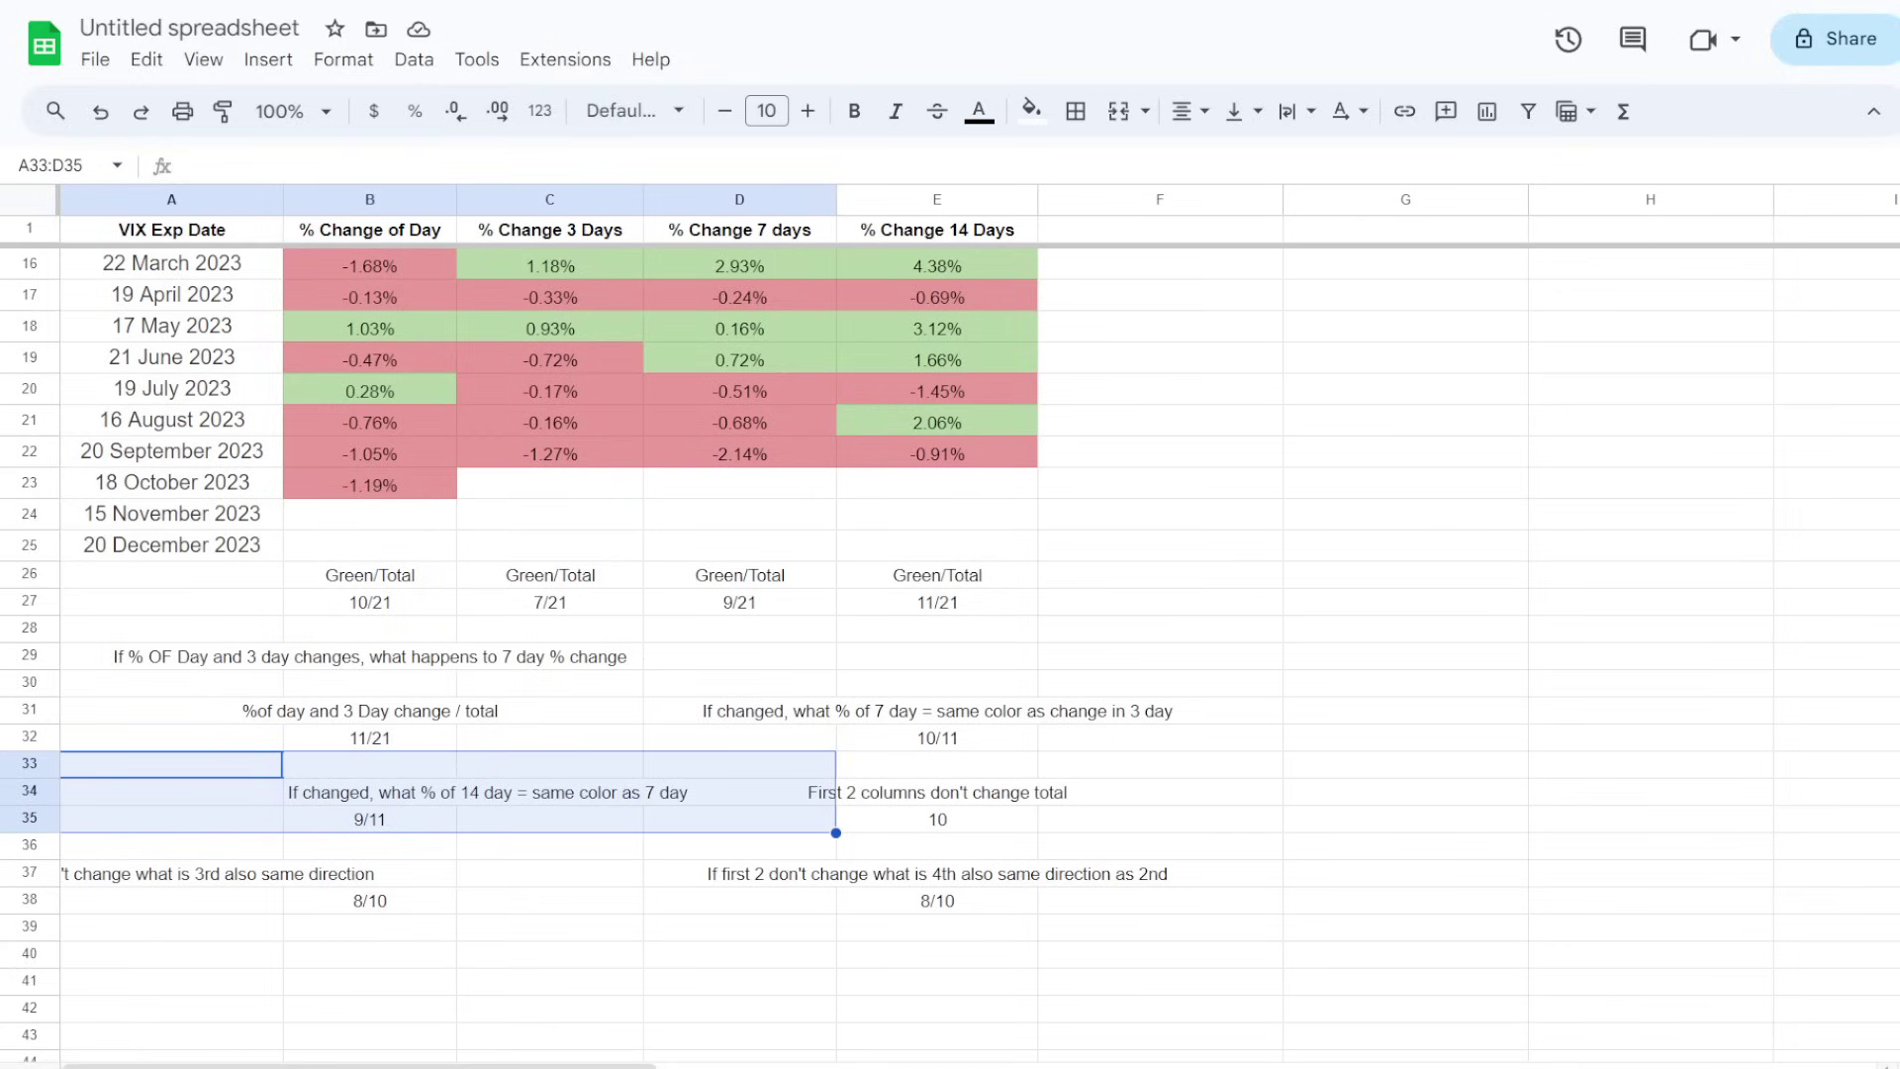
click(738, 710)
double_click(936, 710)
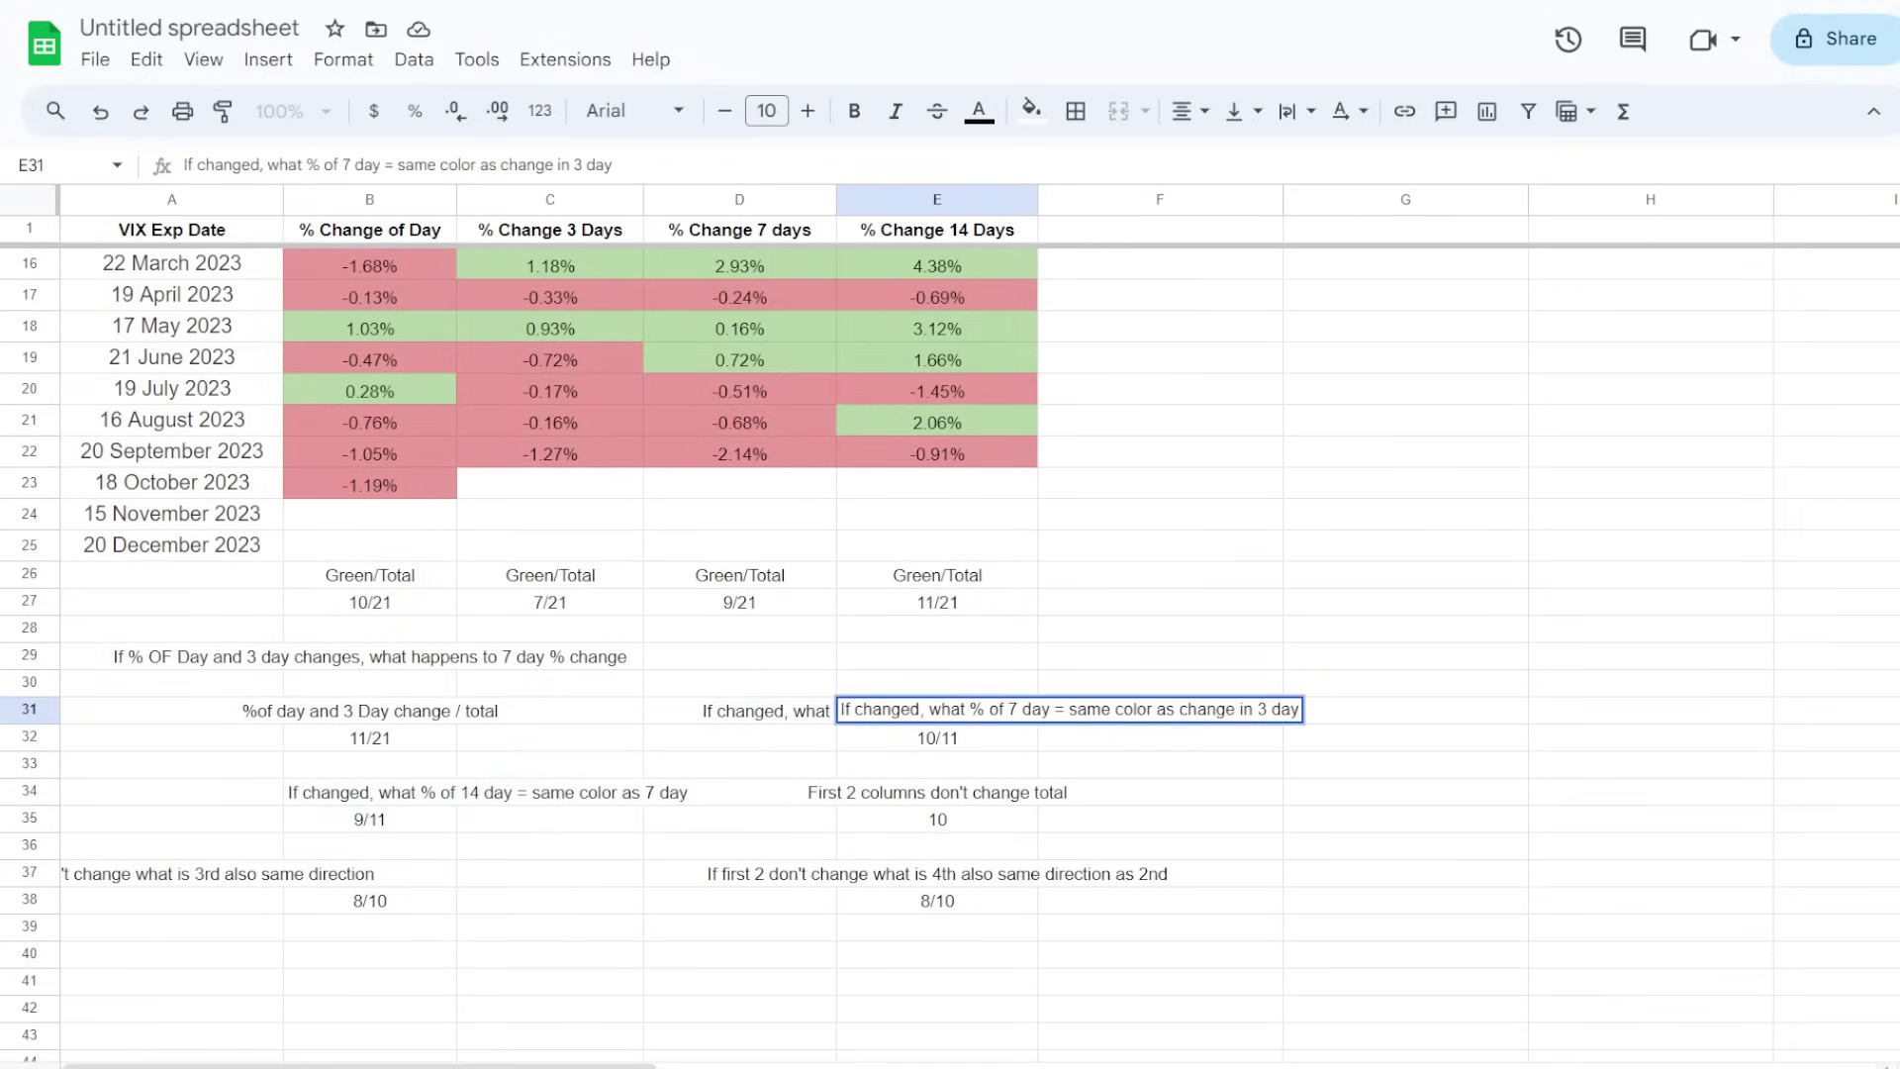
click(1159, 764)
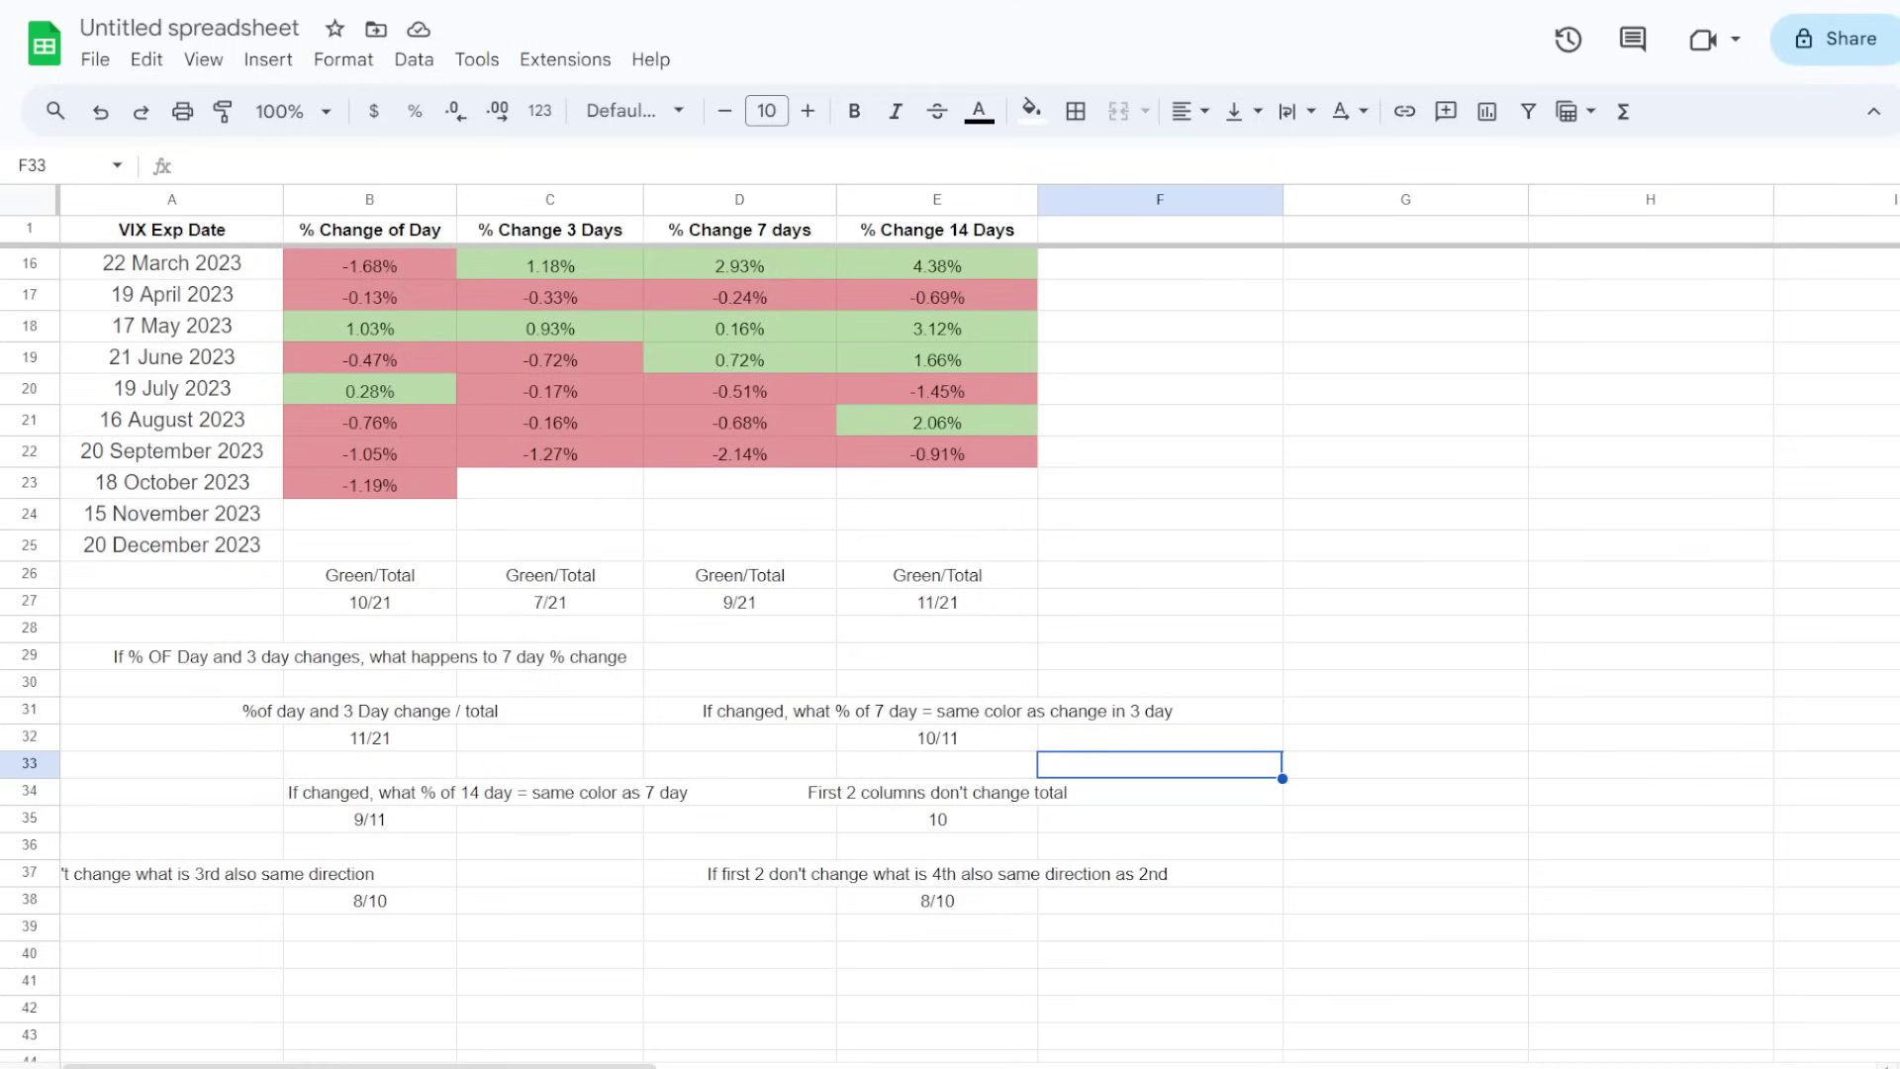
- Examine the 16 February 2022 row, comparing its day change, 3-day change and 7-day change
scroll(950, 643, up, 5)
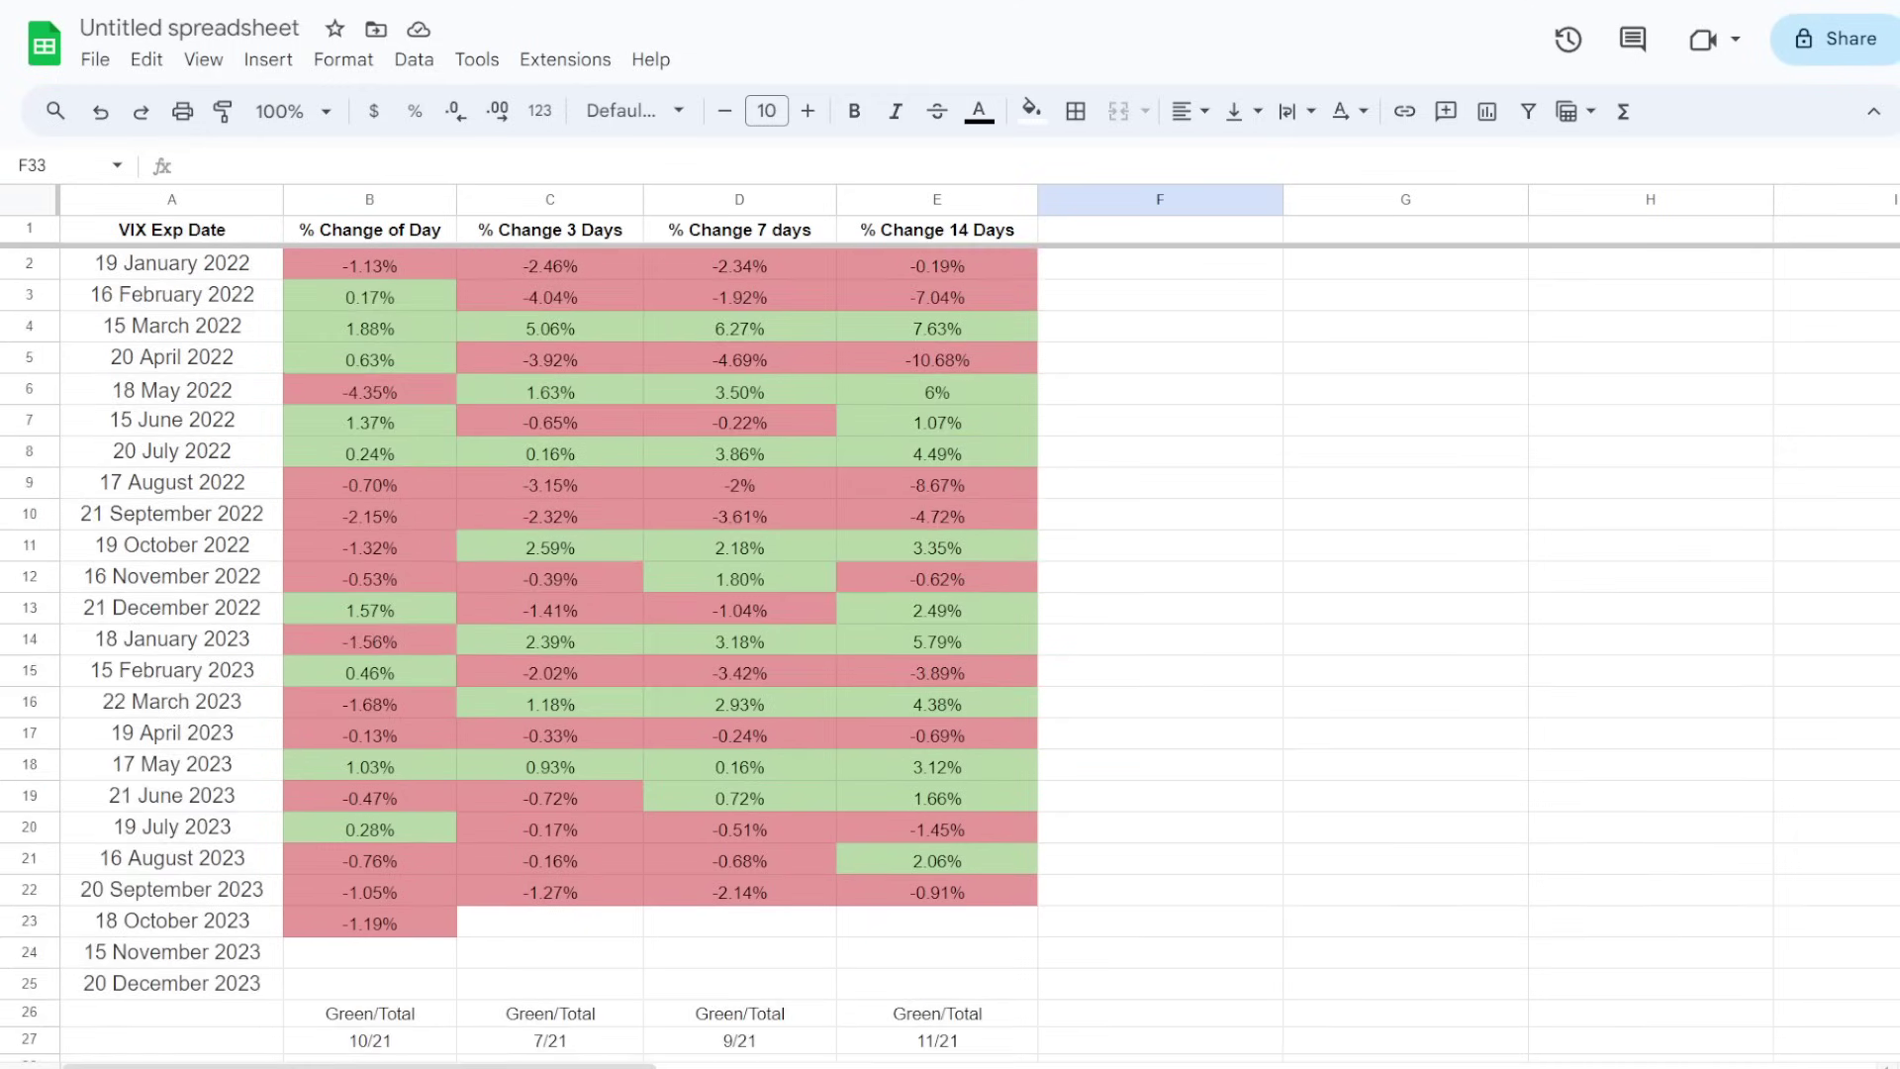
drag(369, 296, 415, 296)
key(shift+Right)
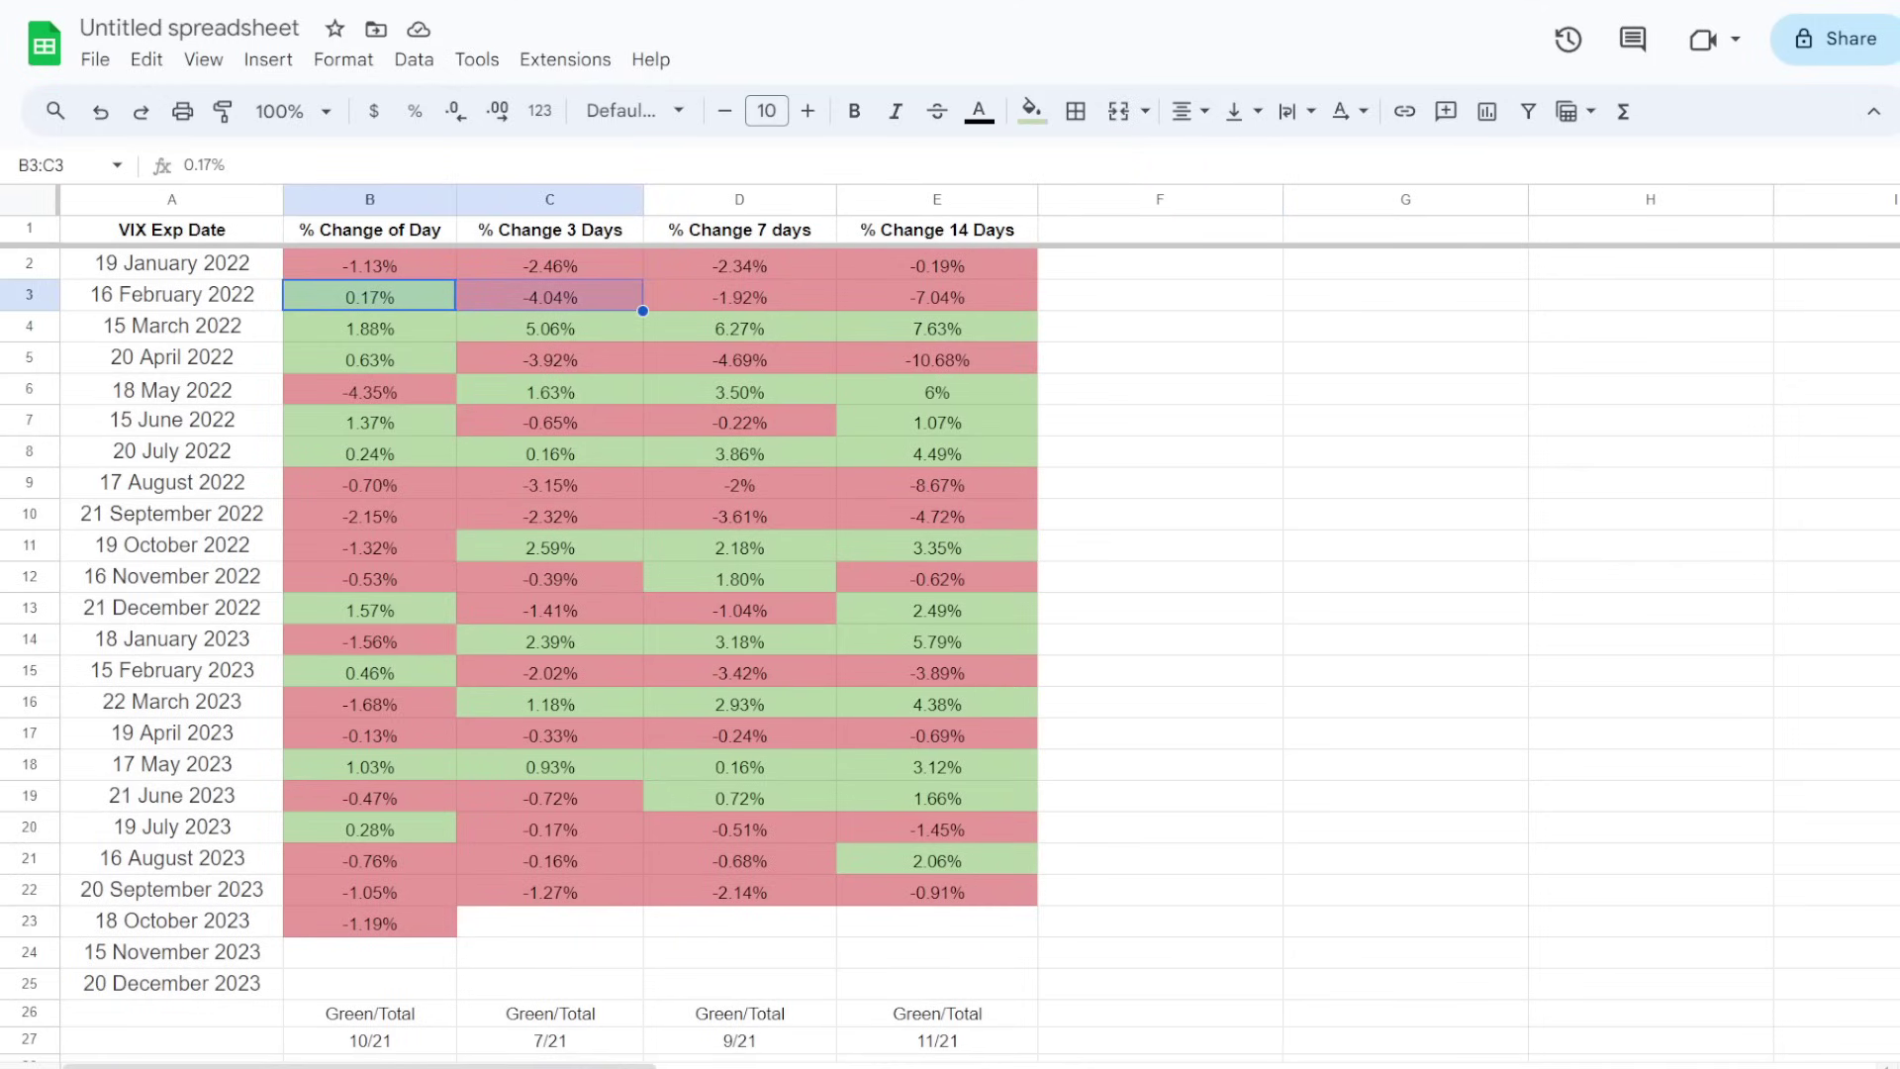
click(738, 296)
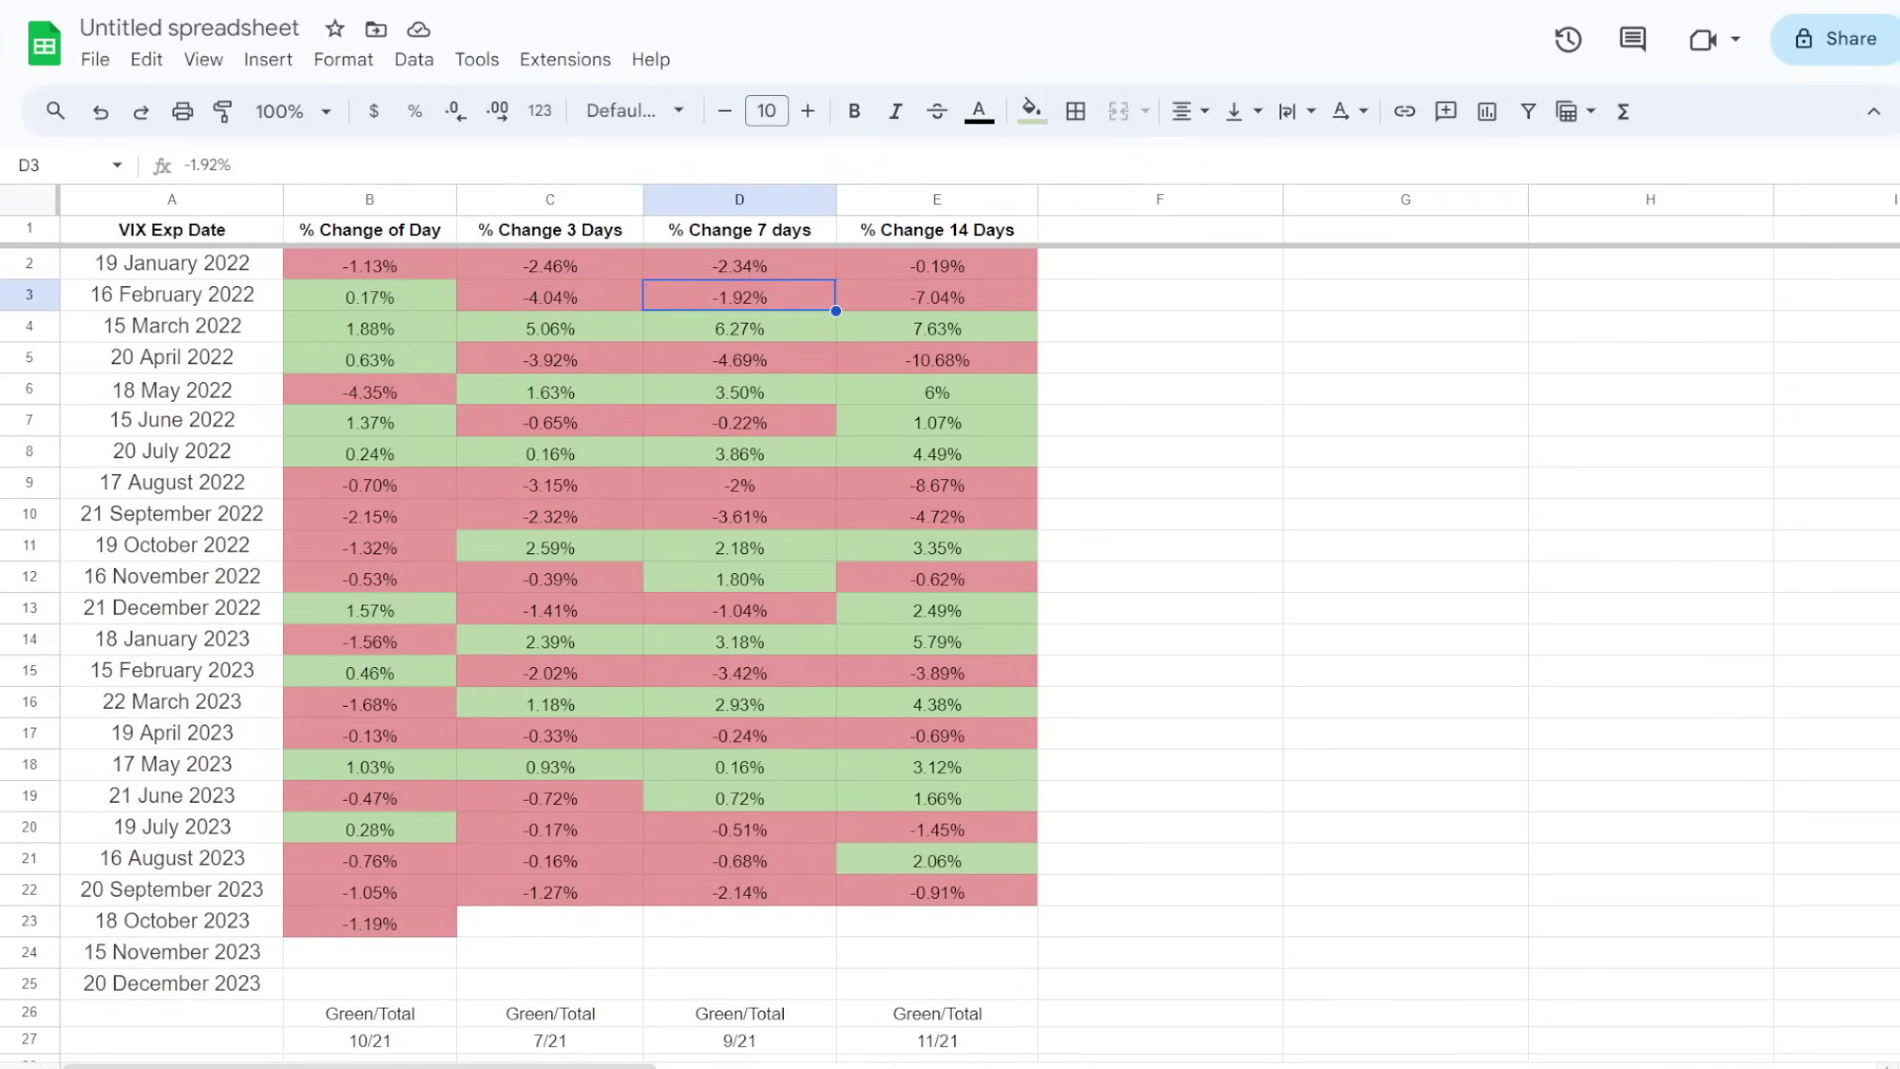
click(550, 296)
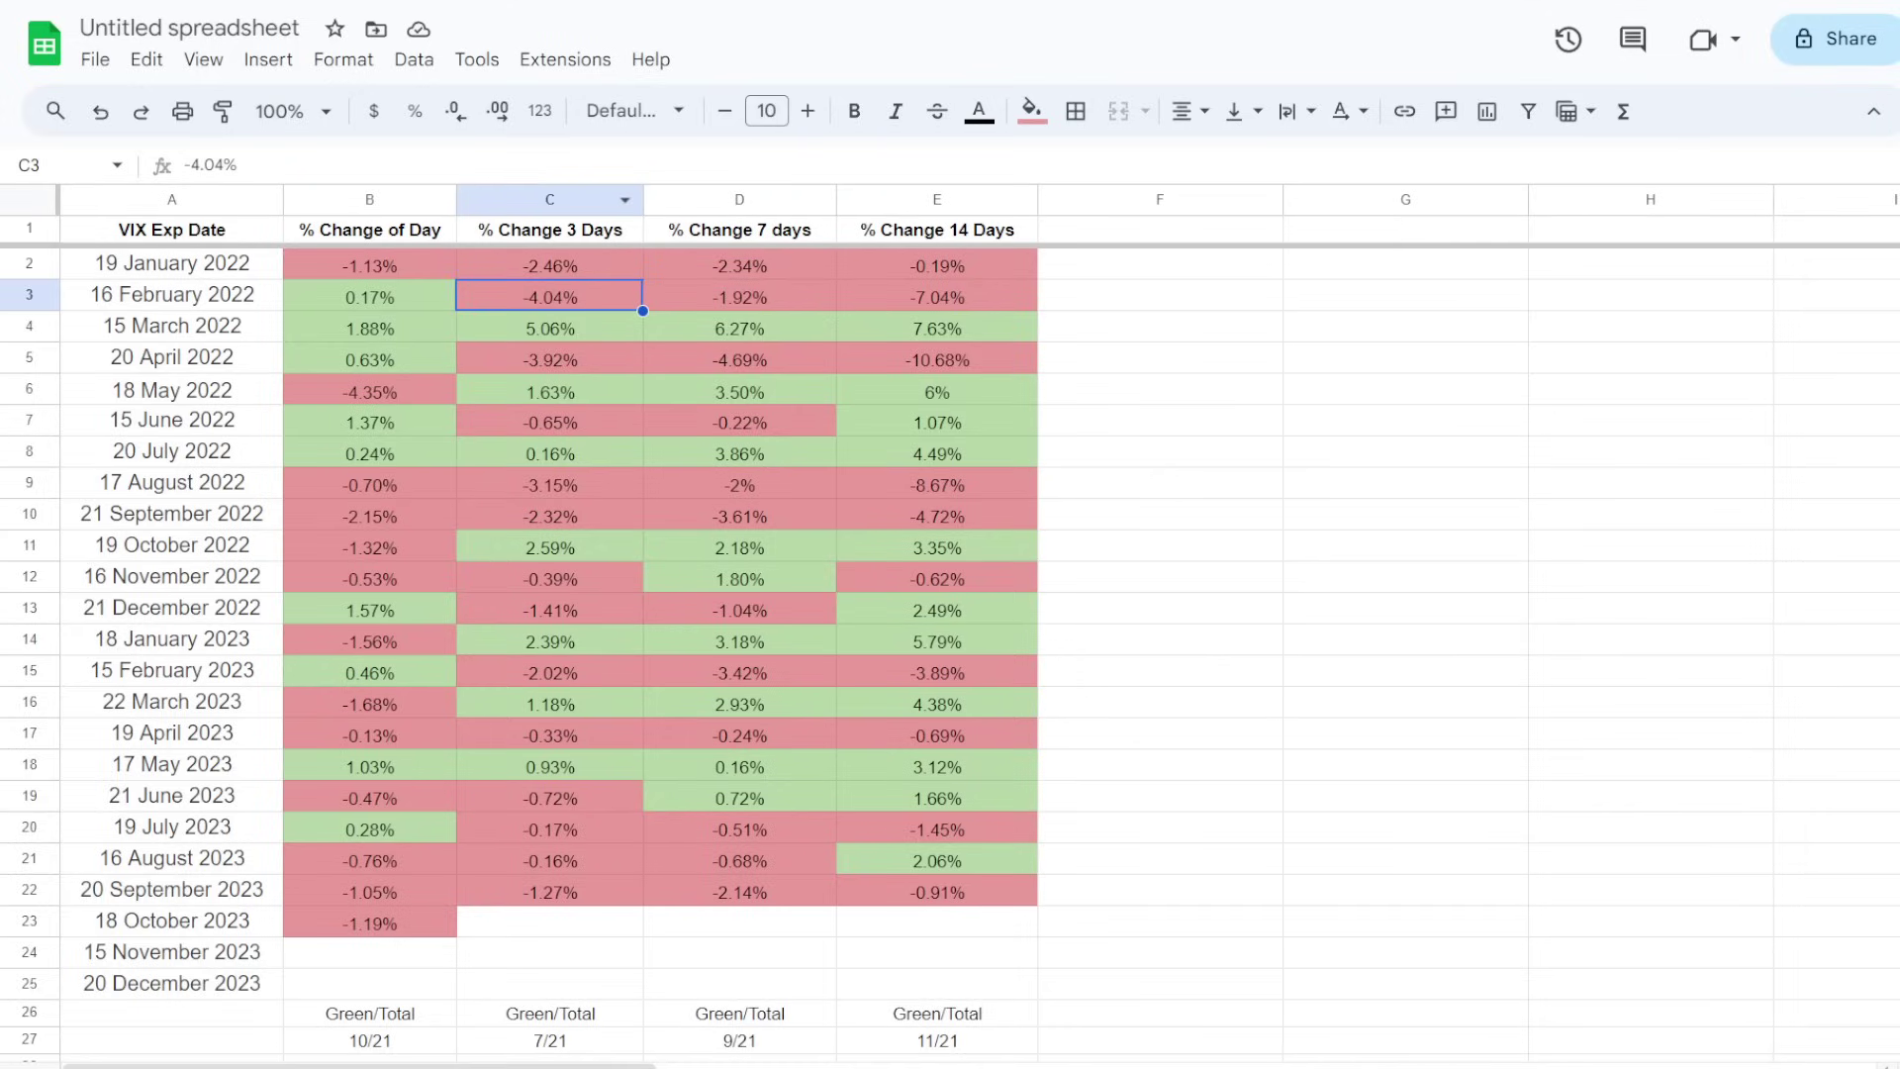
click(549, 199)
click(738, 265)
click(739, 296)
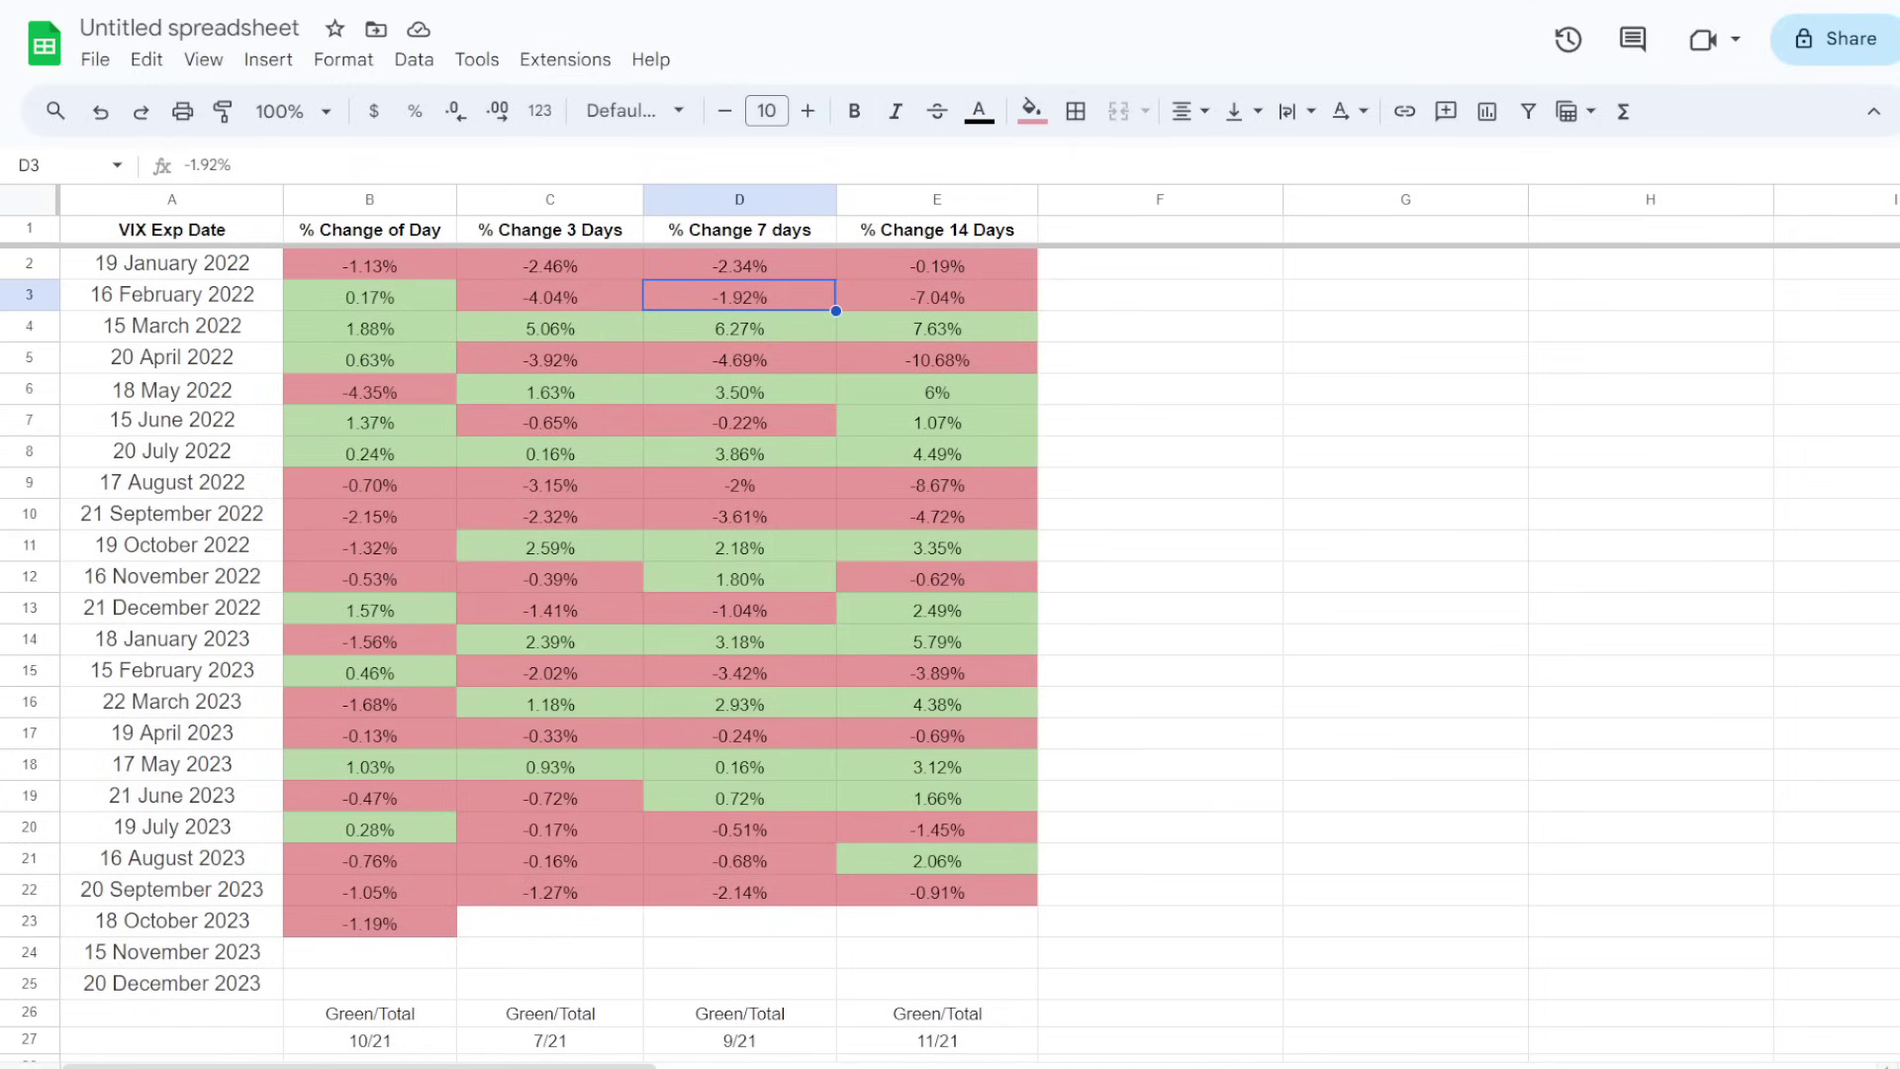
- Examine the row 34 statistic on how often the 14-day change has the same color as the 7-day change
scroll(653, 594, down, 5)
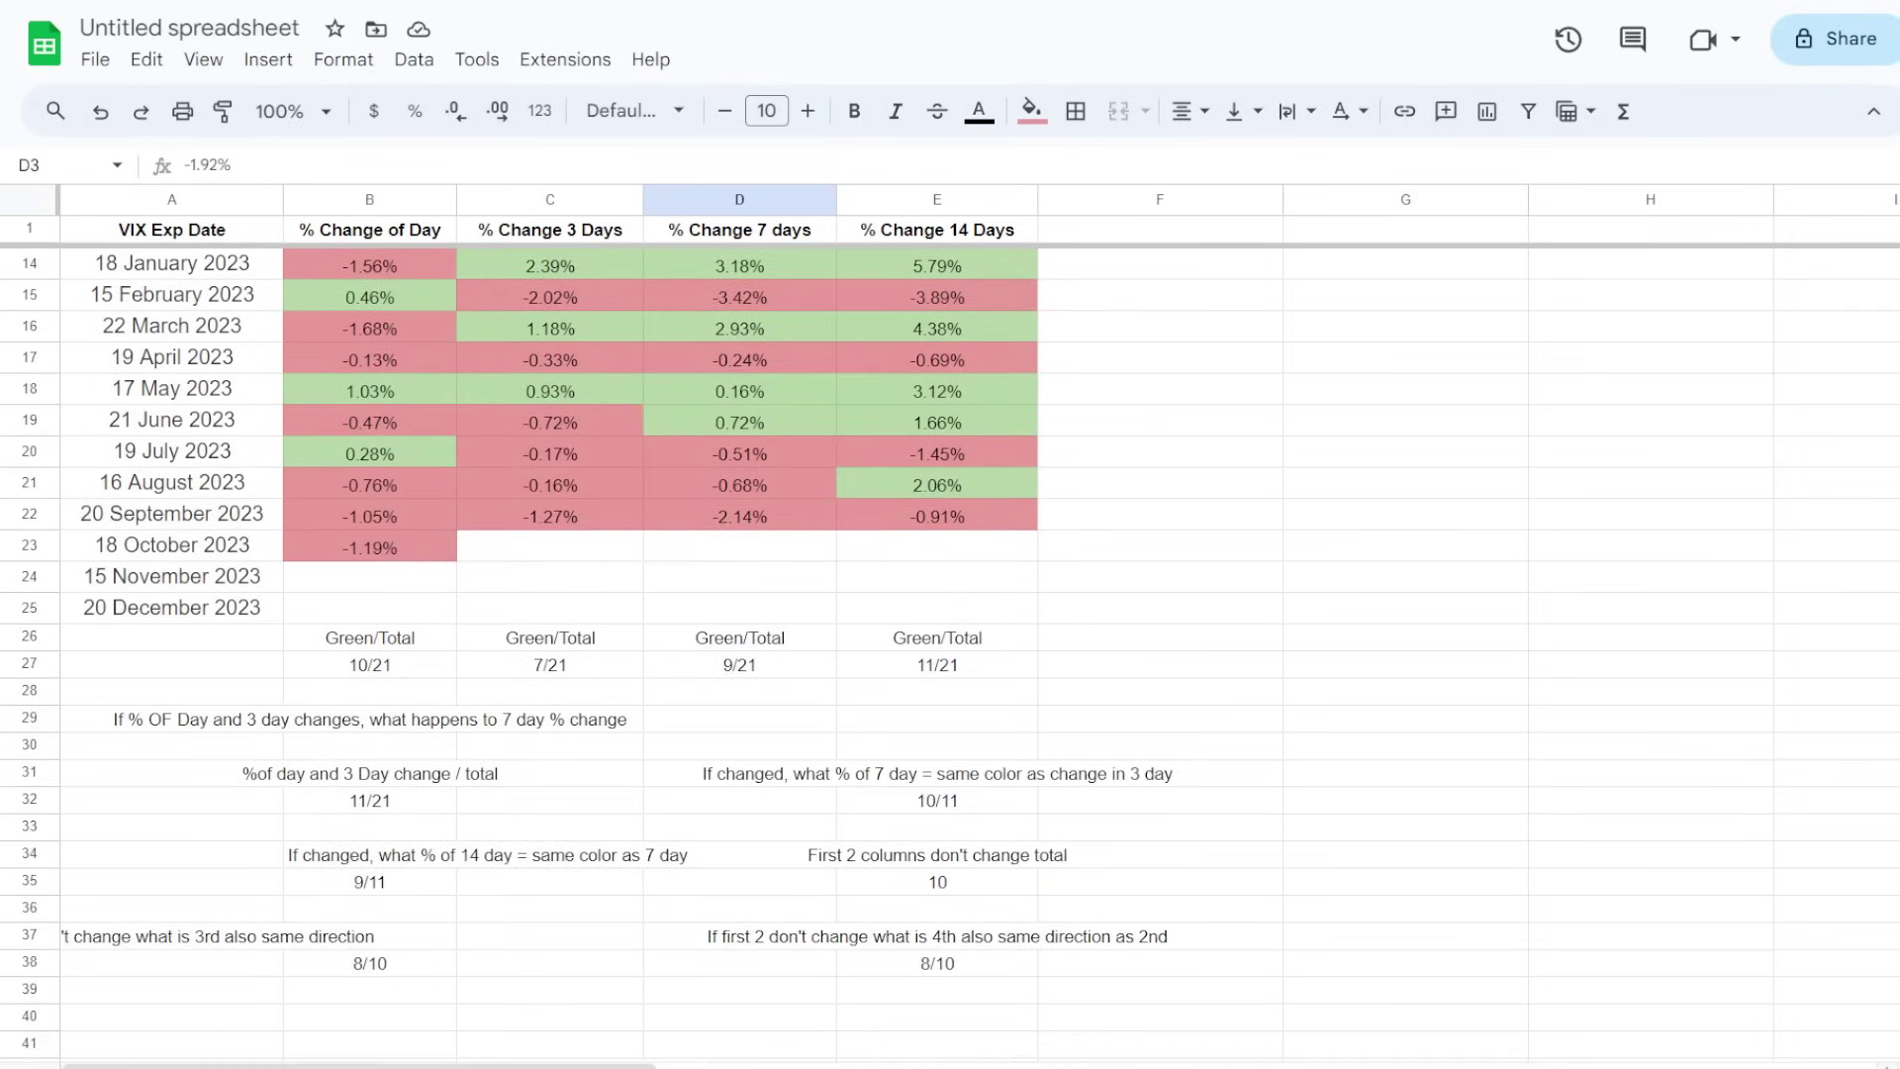
click(369, 854)
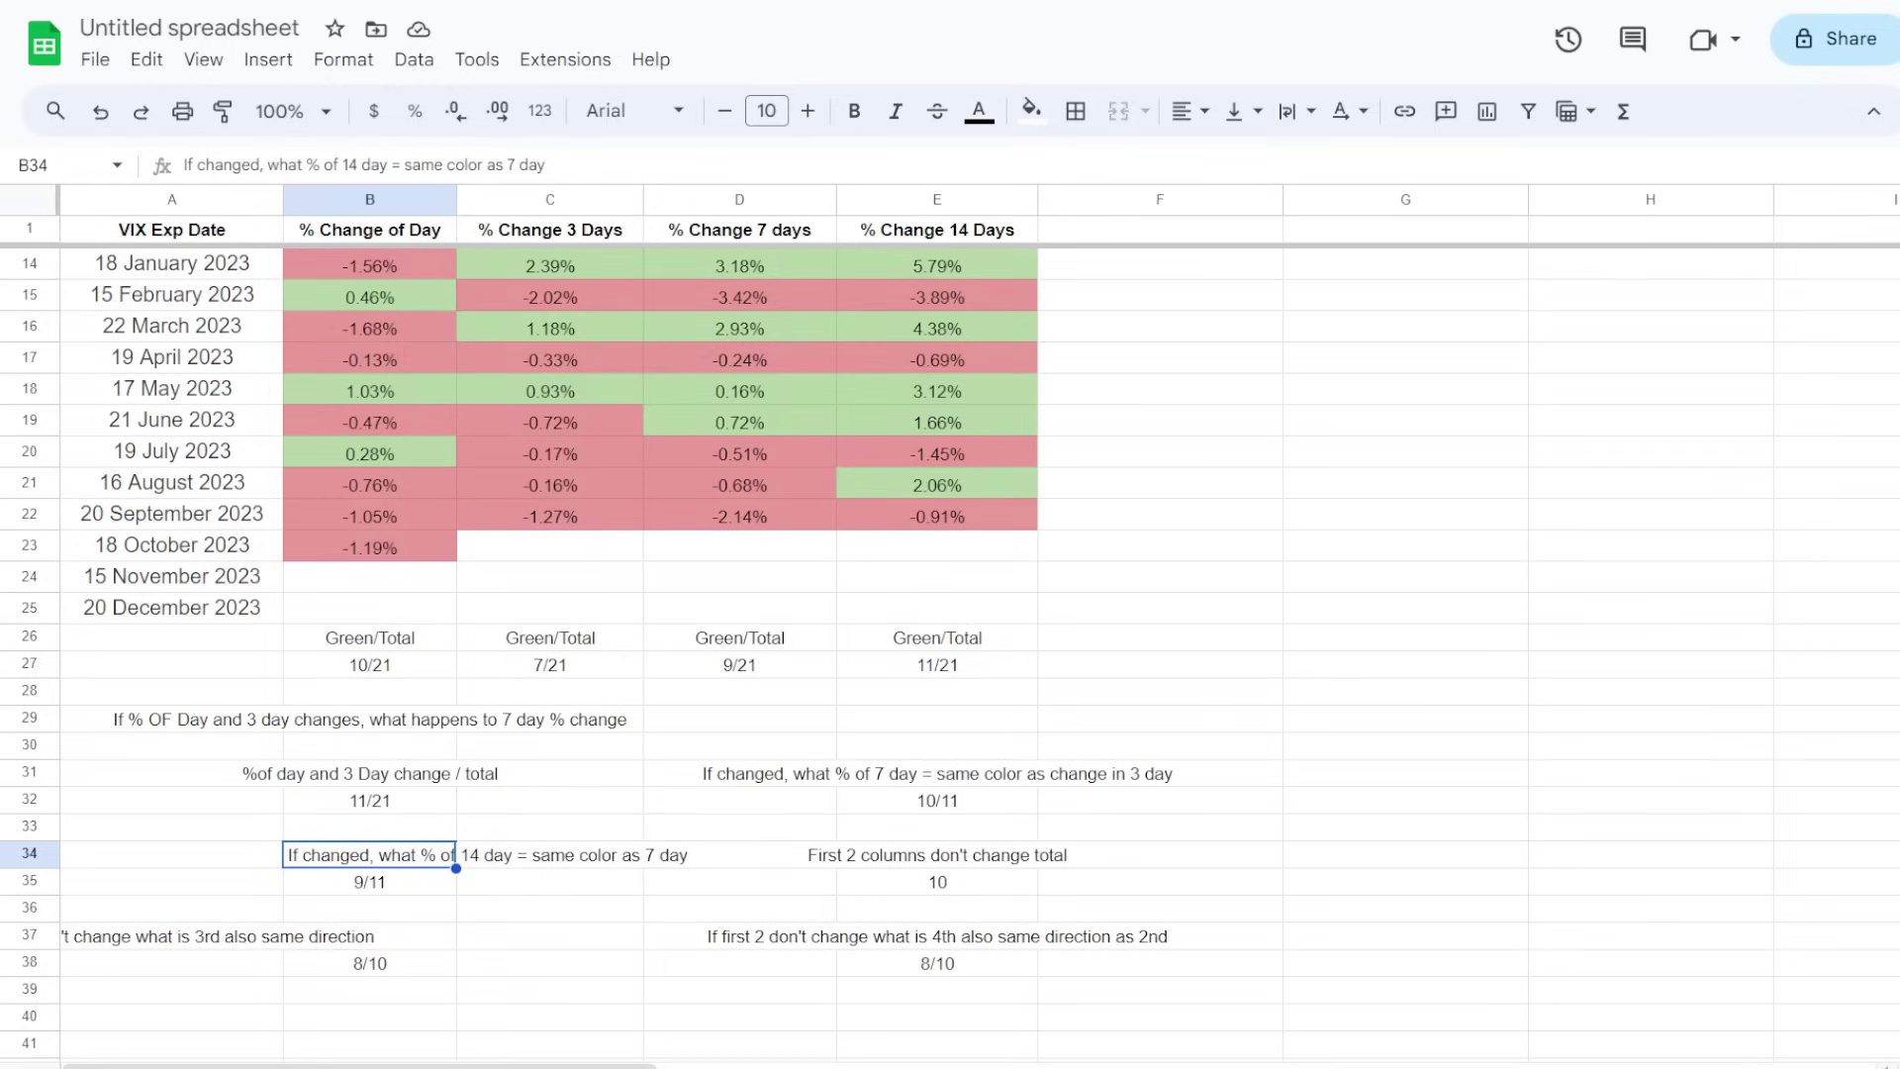
click(739, 855)
- Follow the 16 February 2022 expiration from its day and 3-day changes through its 7-day and 14-day changes
scroll(739, 634, up, 5)
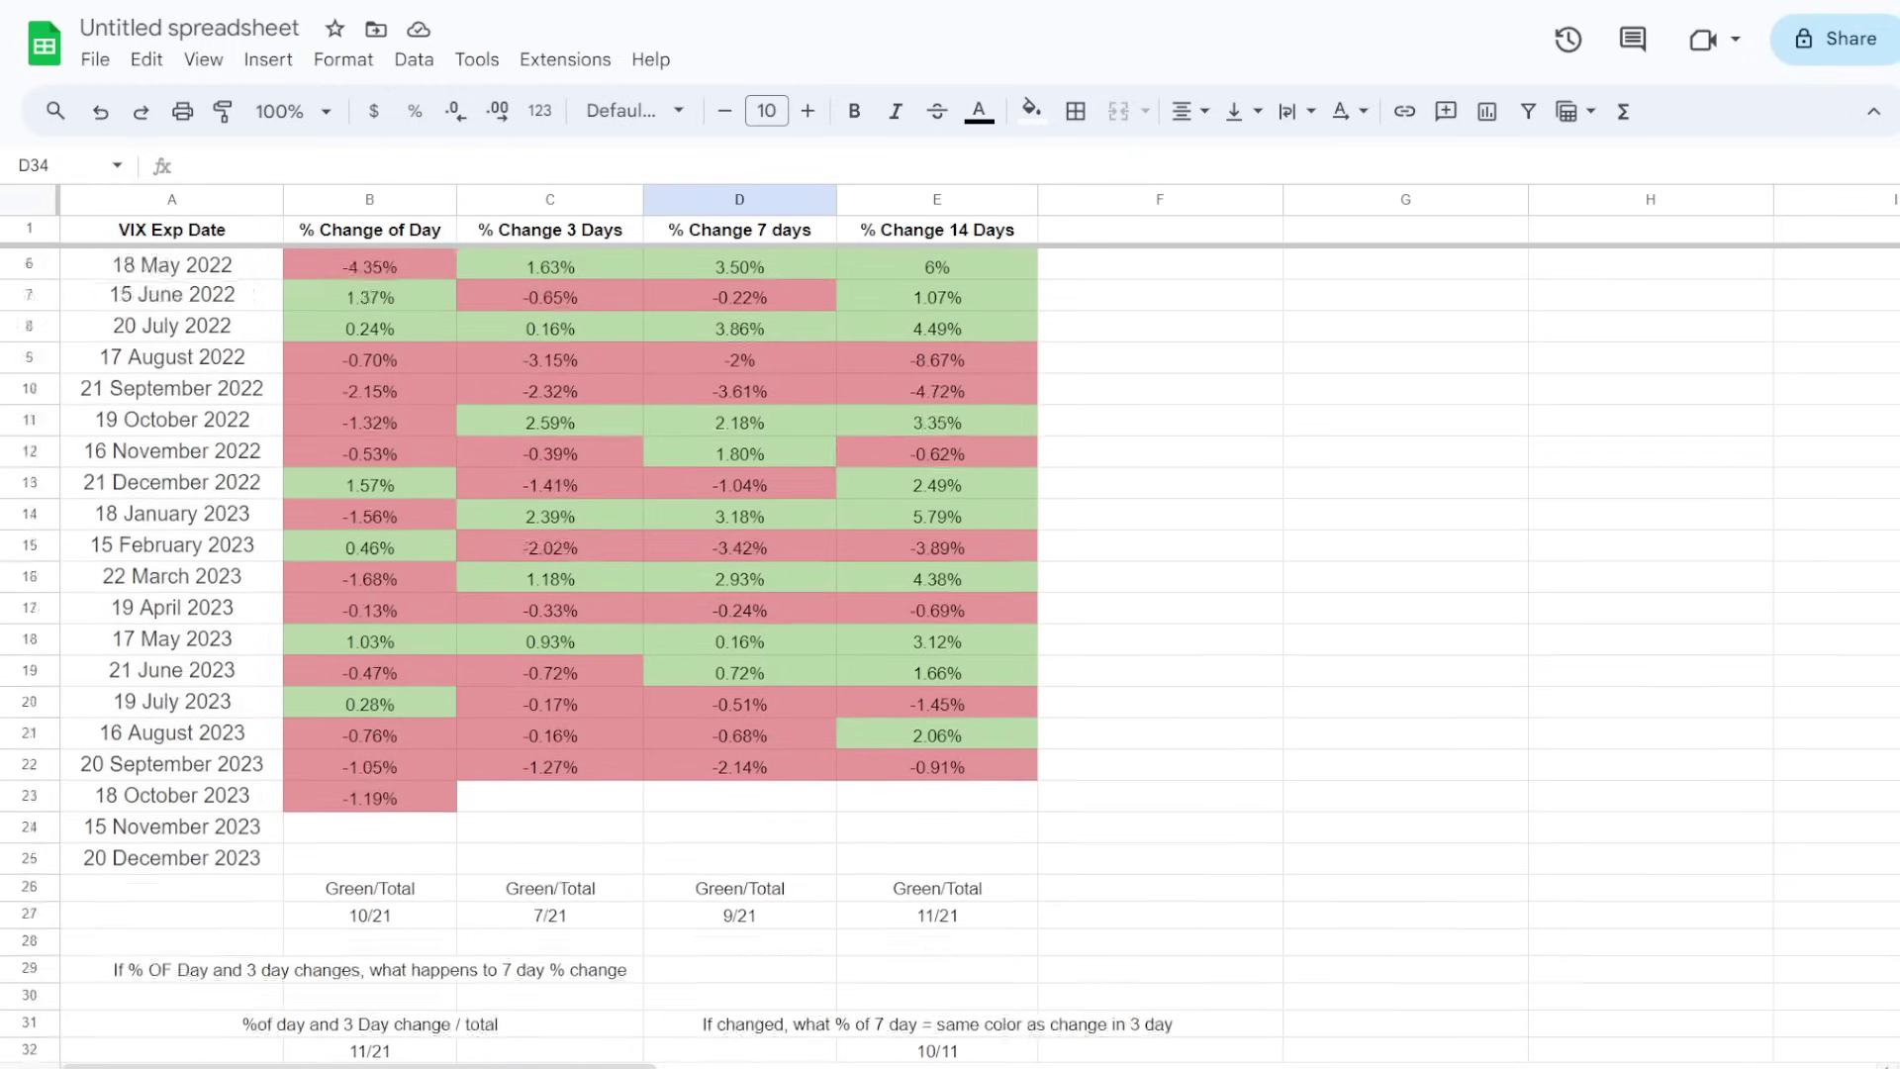
drag(369, 295, 549, 296)
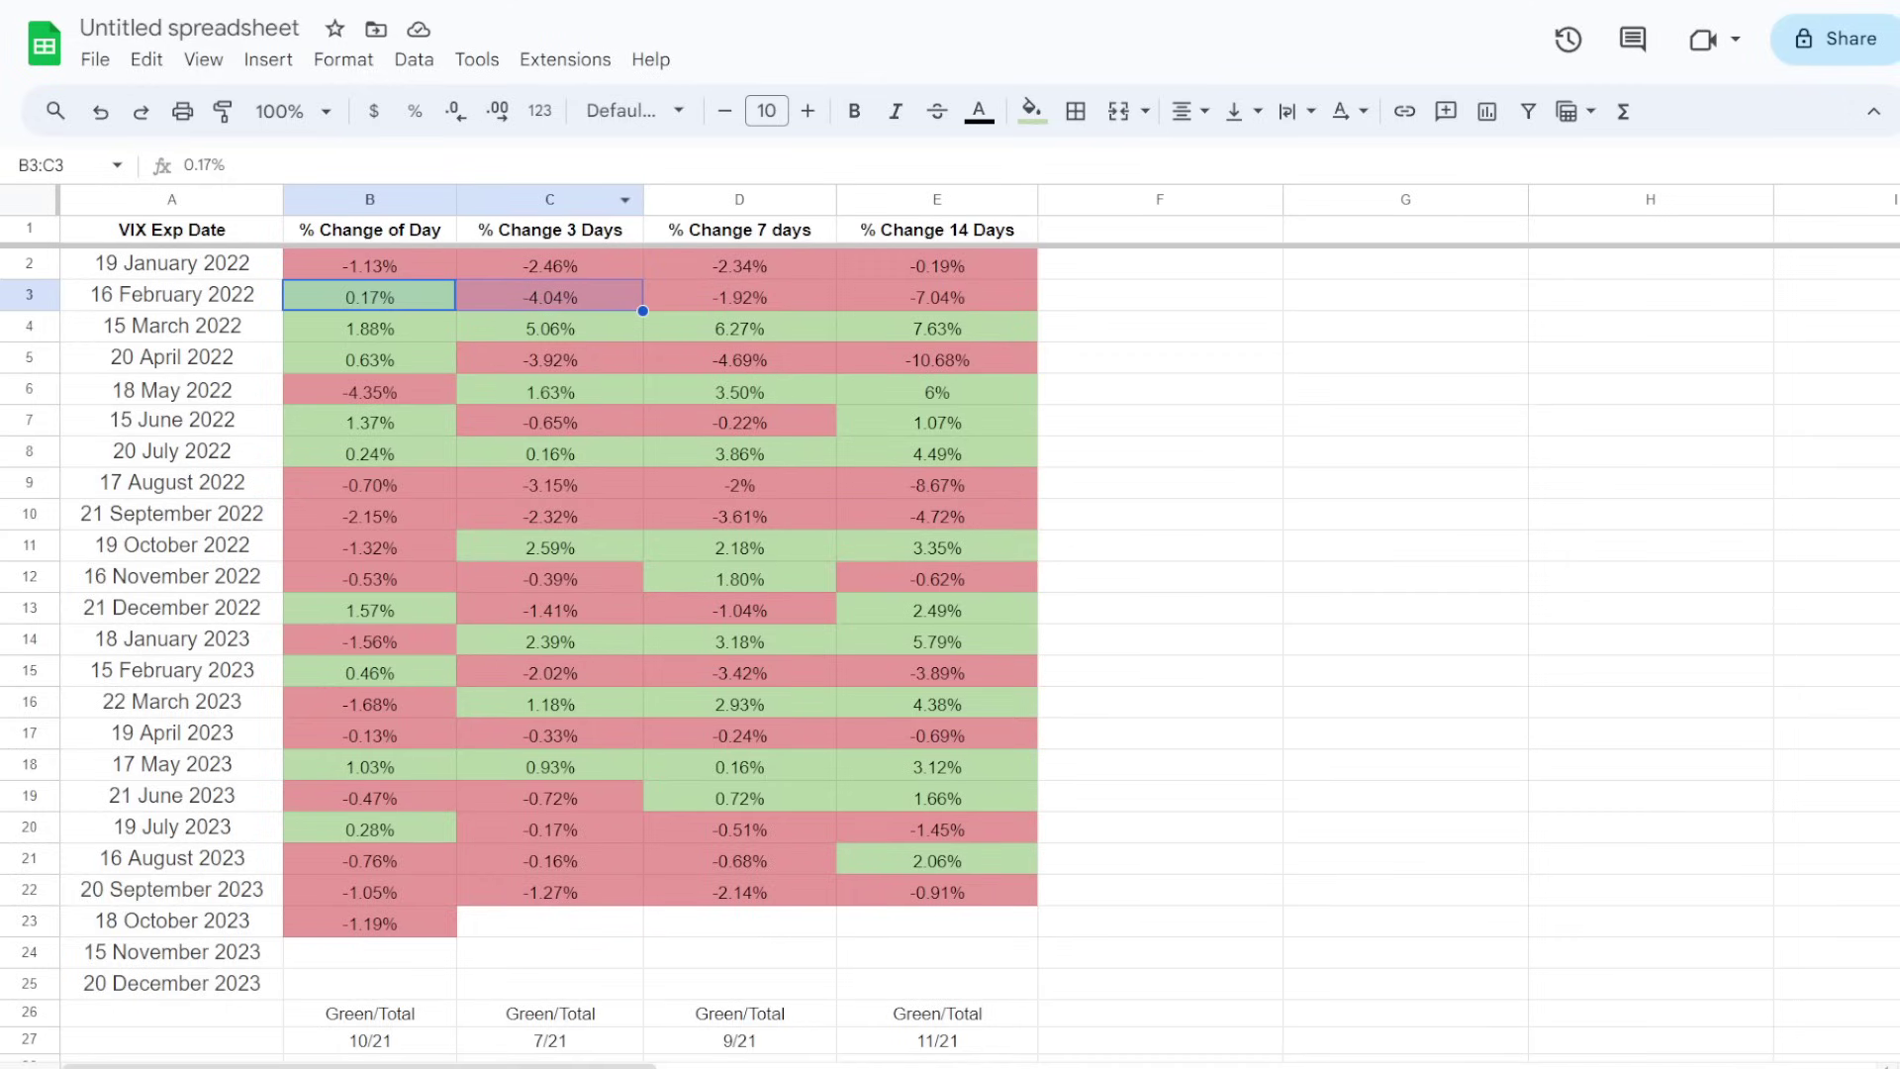
click(740, 296)
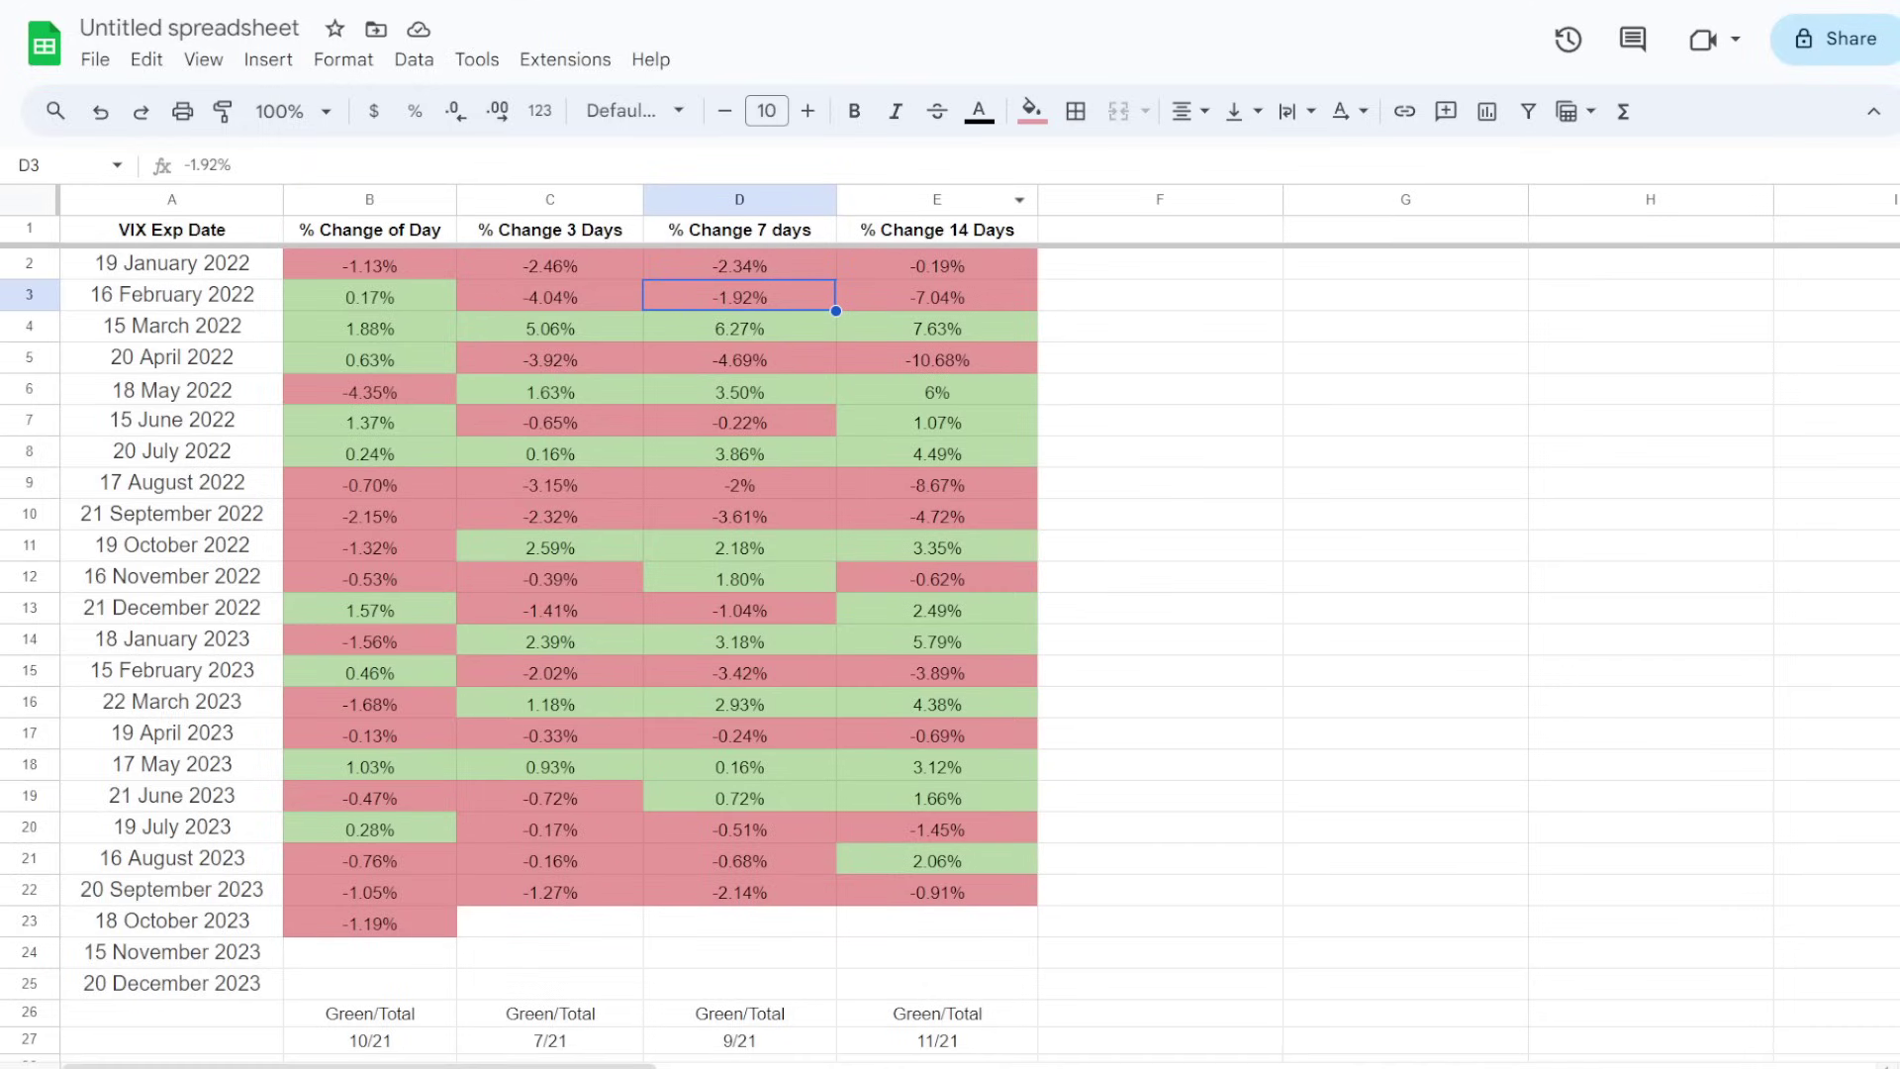
click(936, 296)
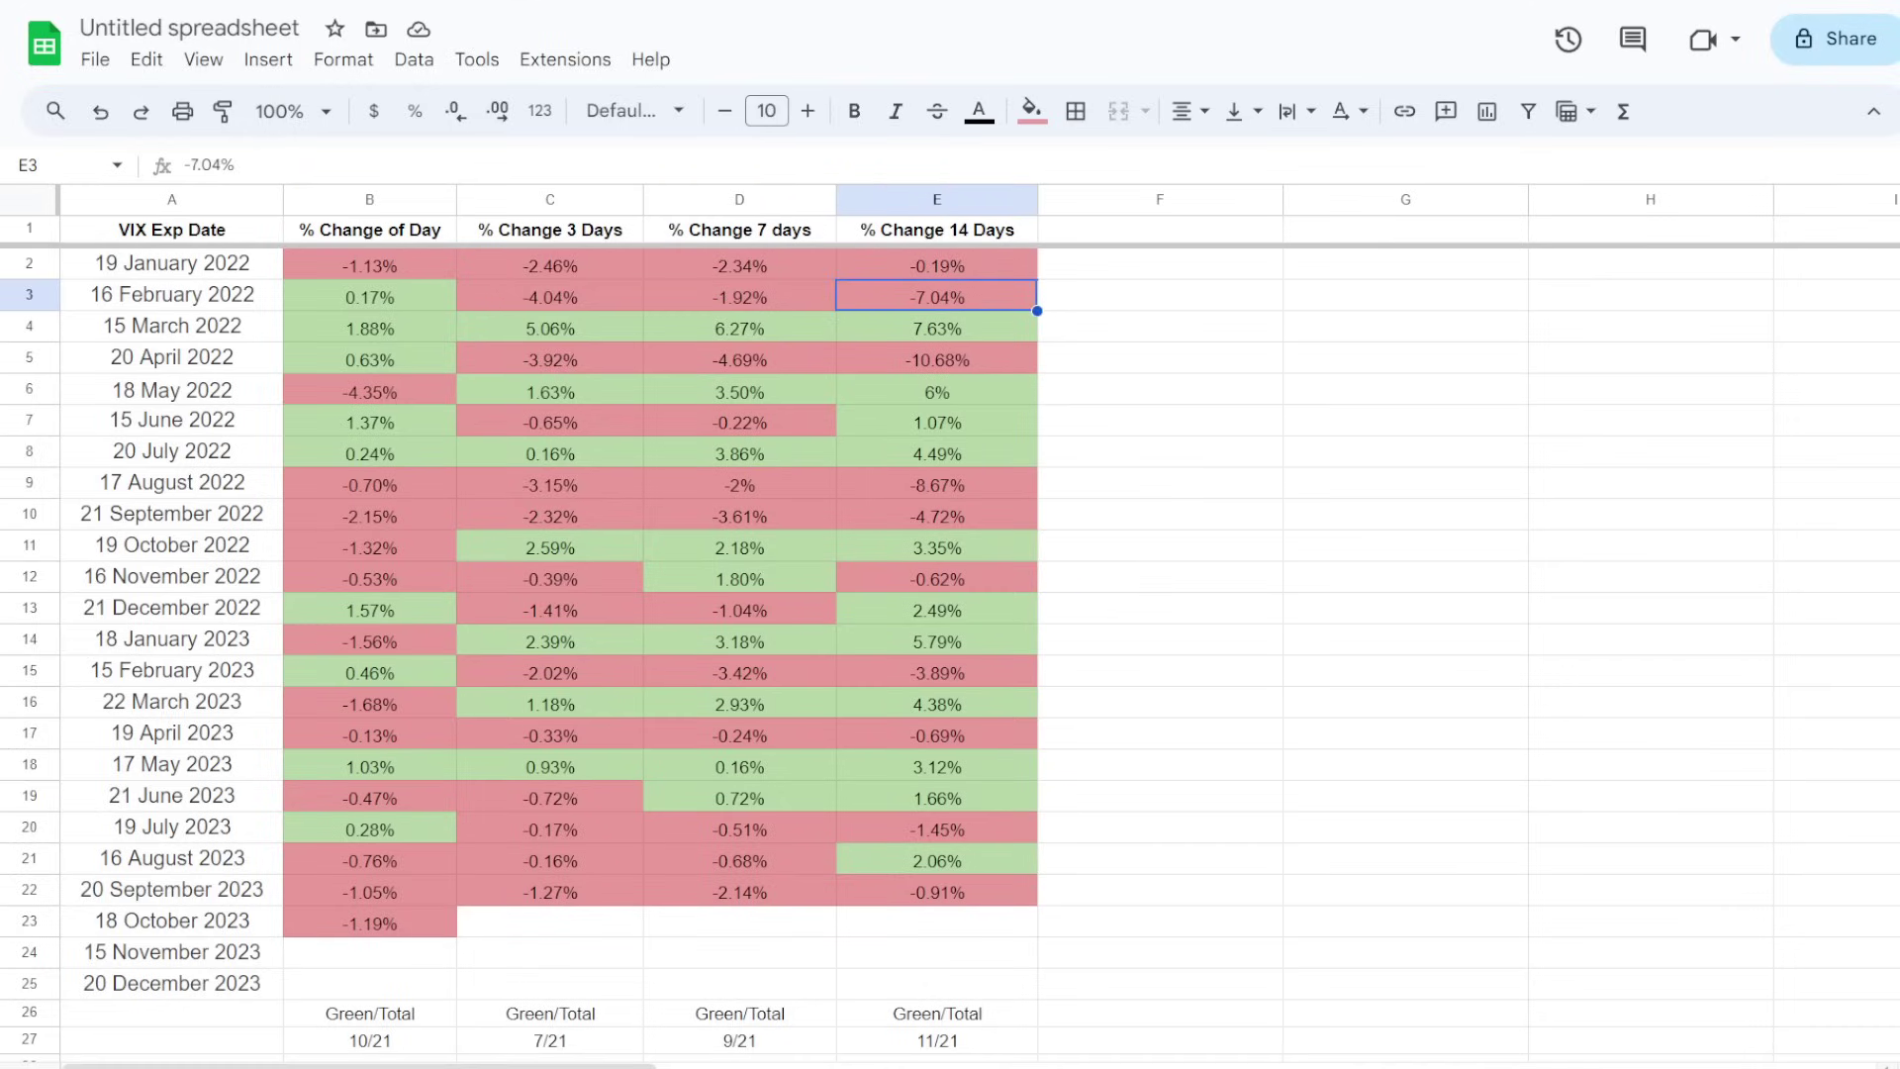
click(549, 296)
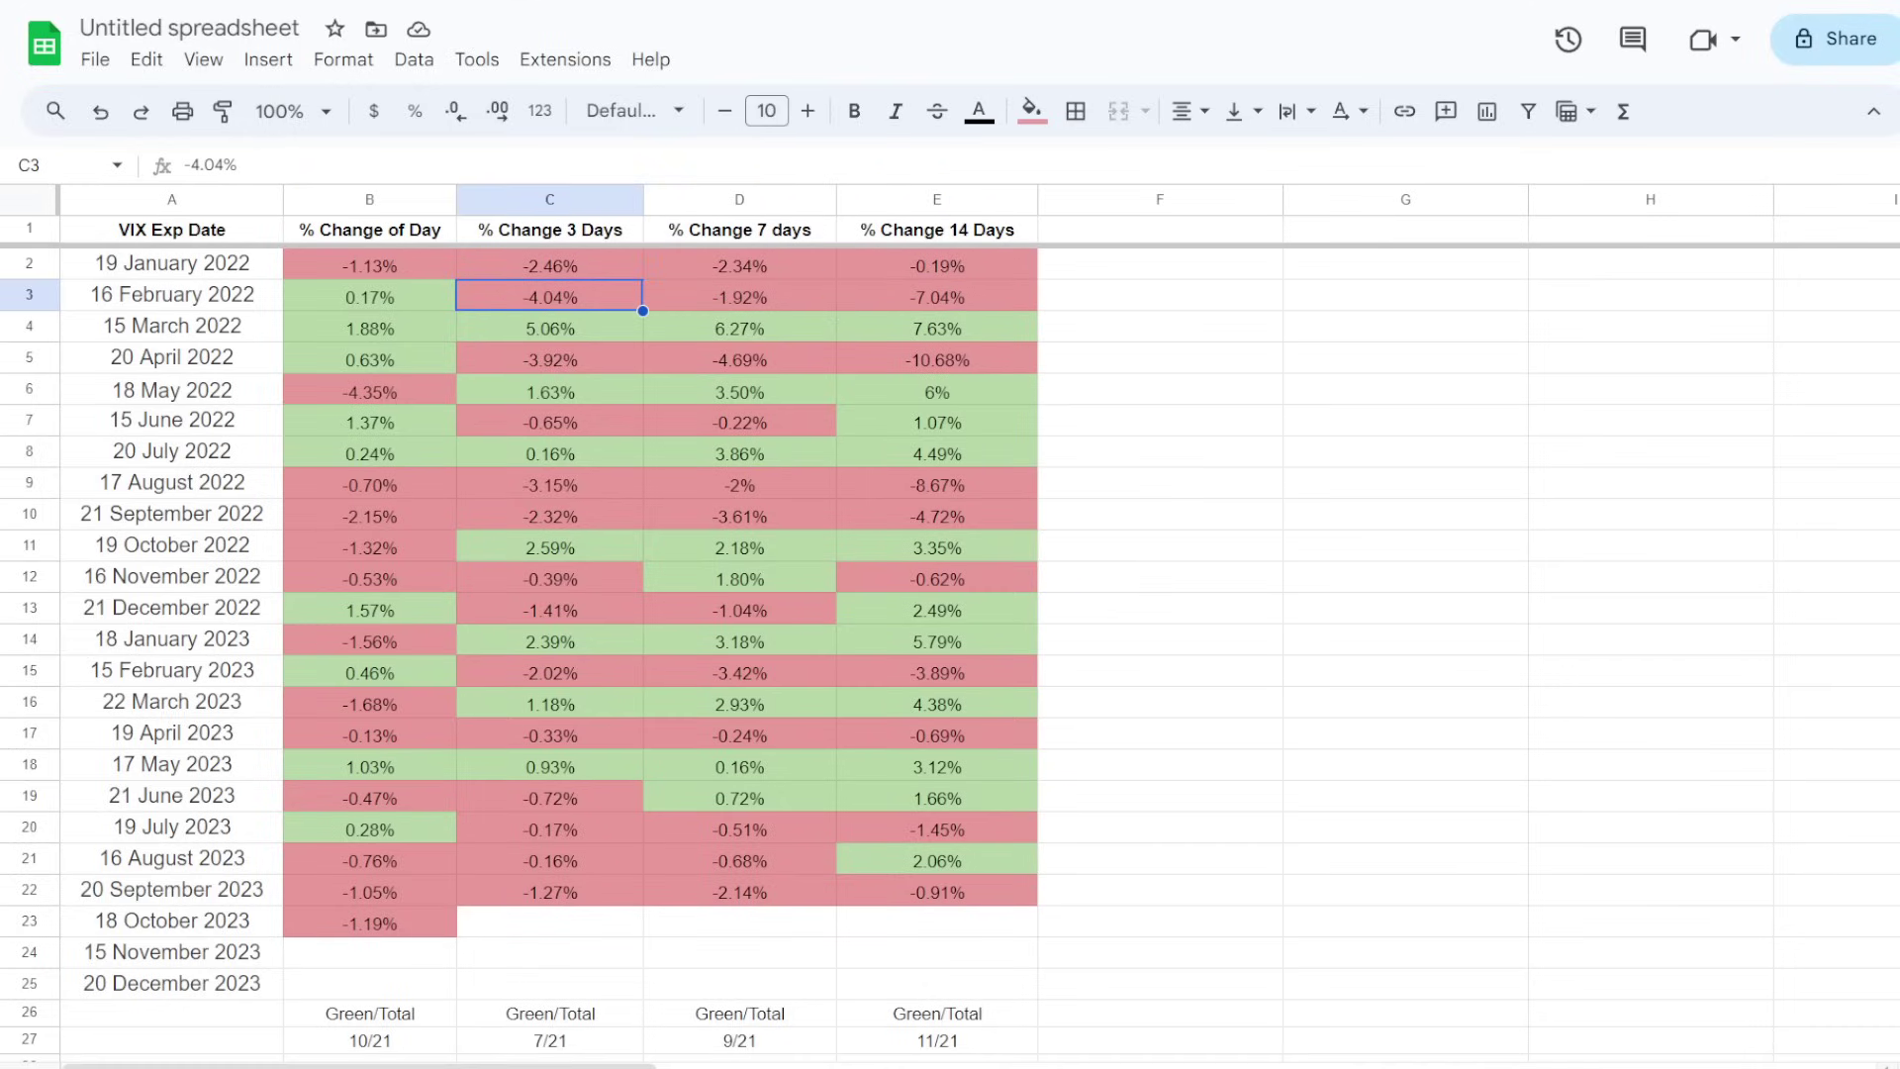
click(738, 296)
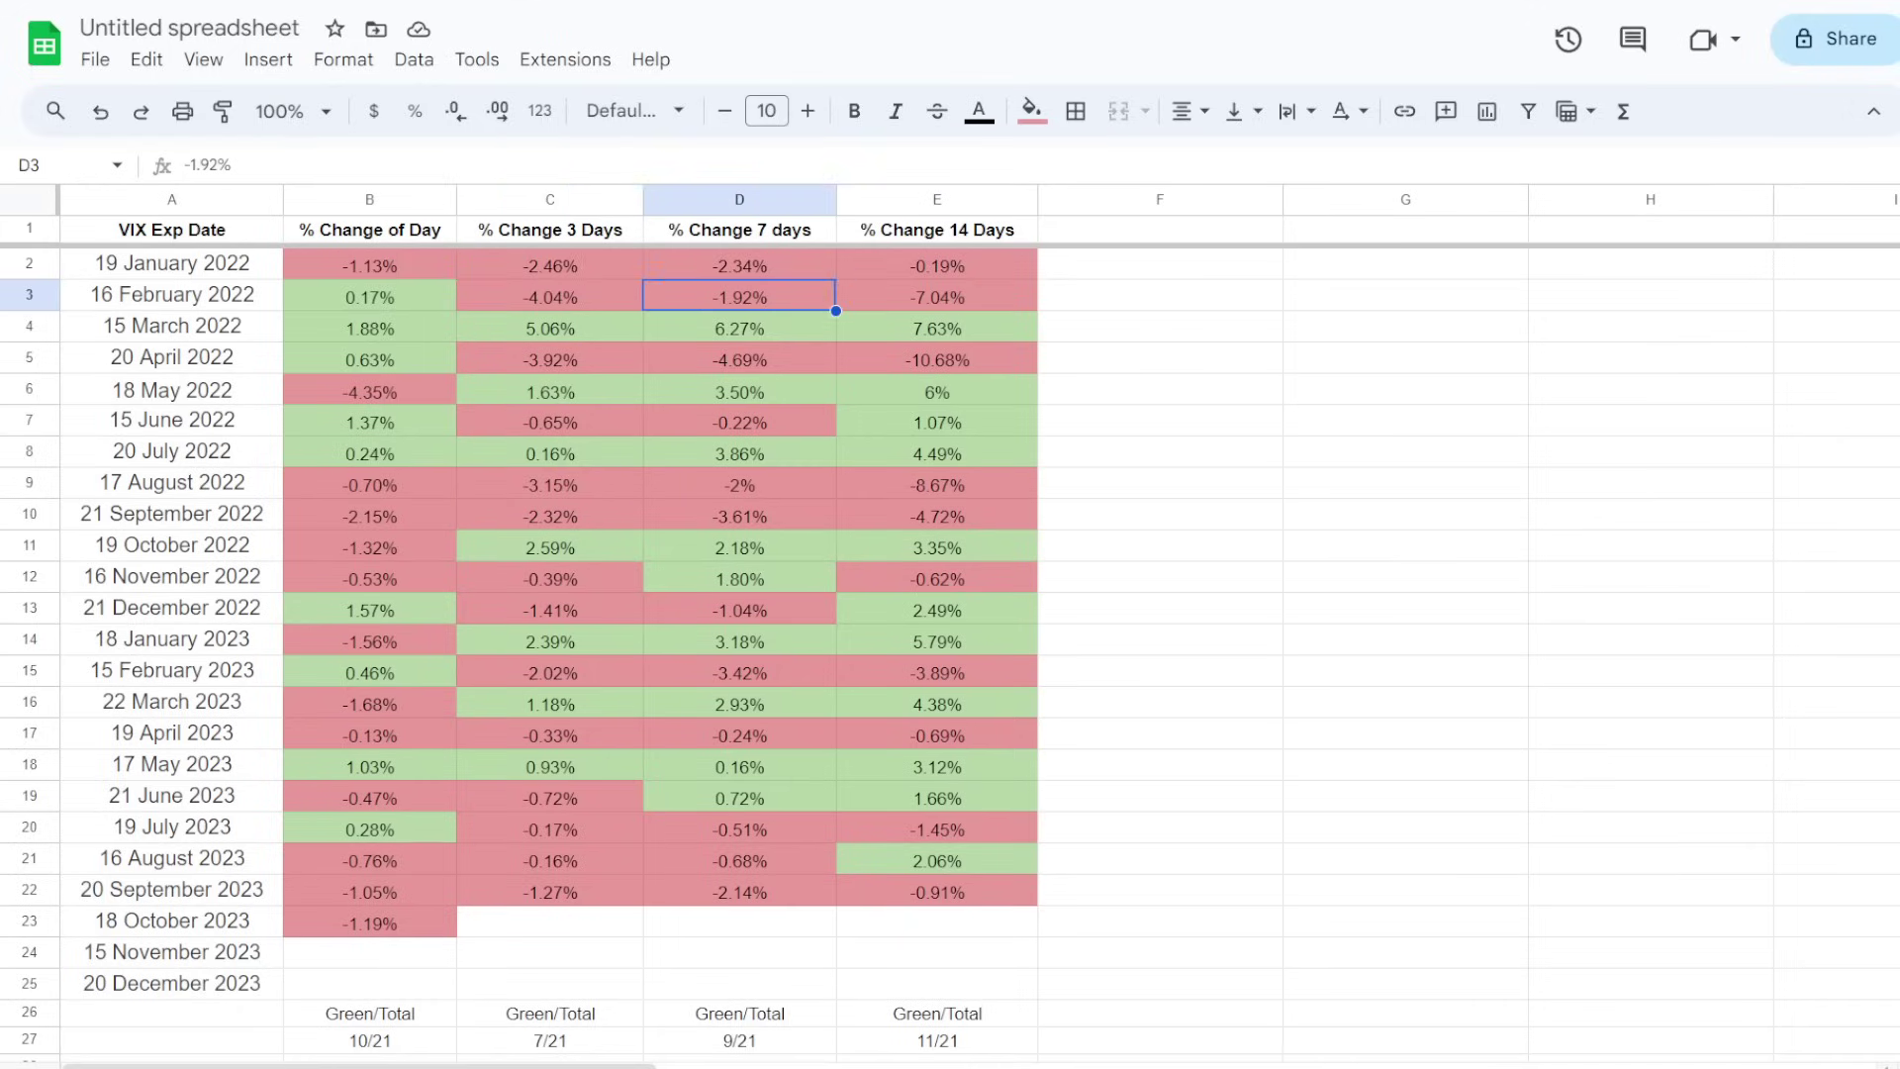
- Check the 14-day same-color result in B35 and read the full condition in A37 about unchanged first two columns
scroll(738, 593, down, 4)
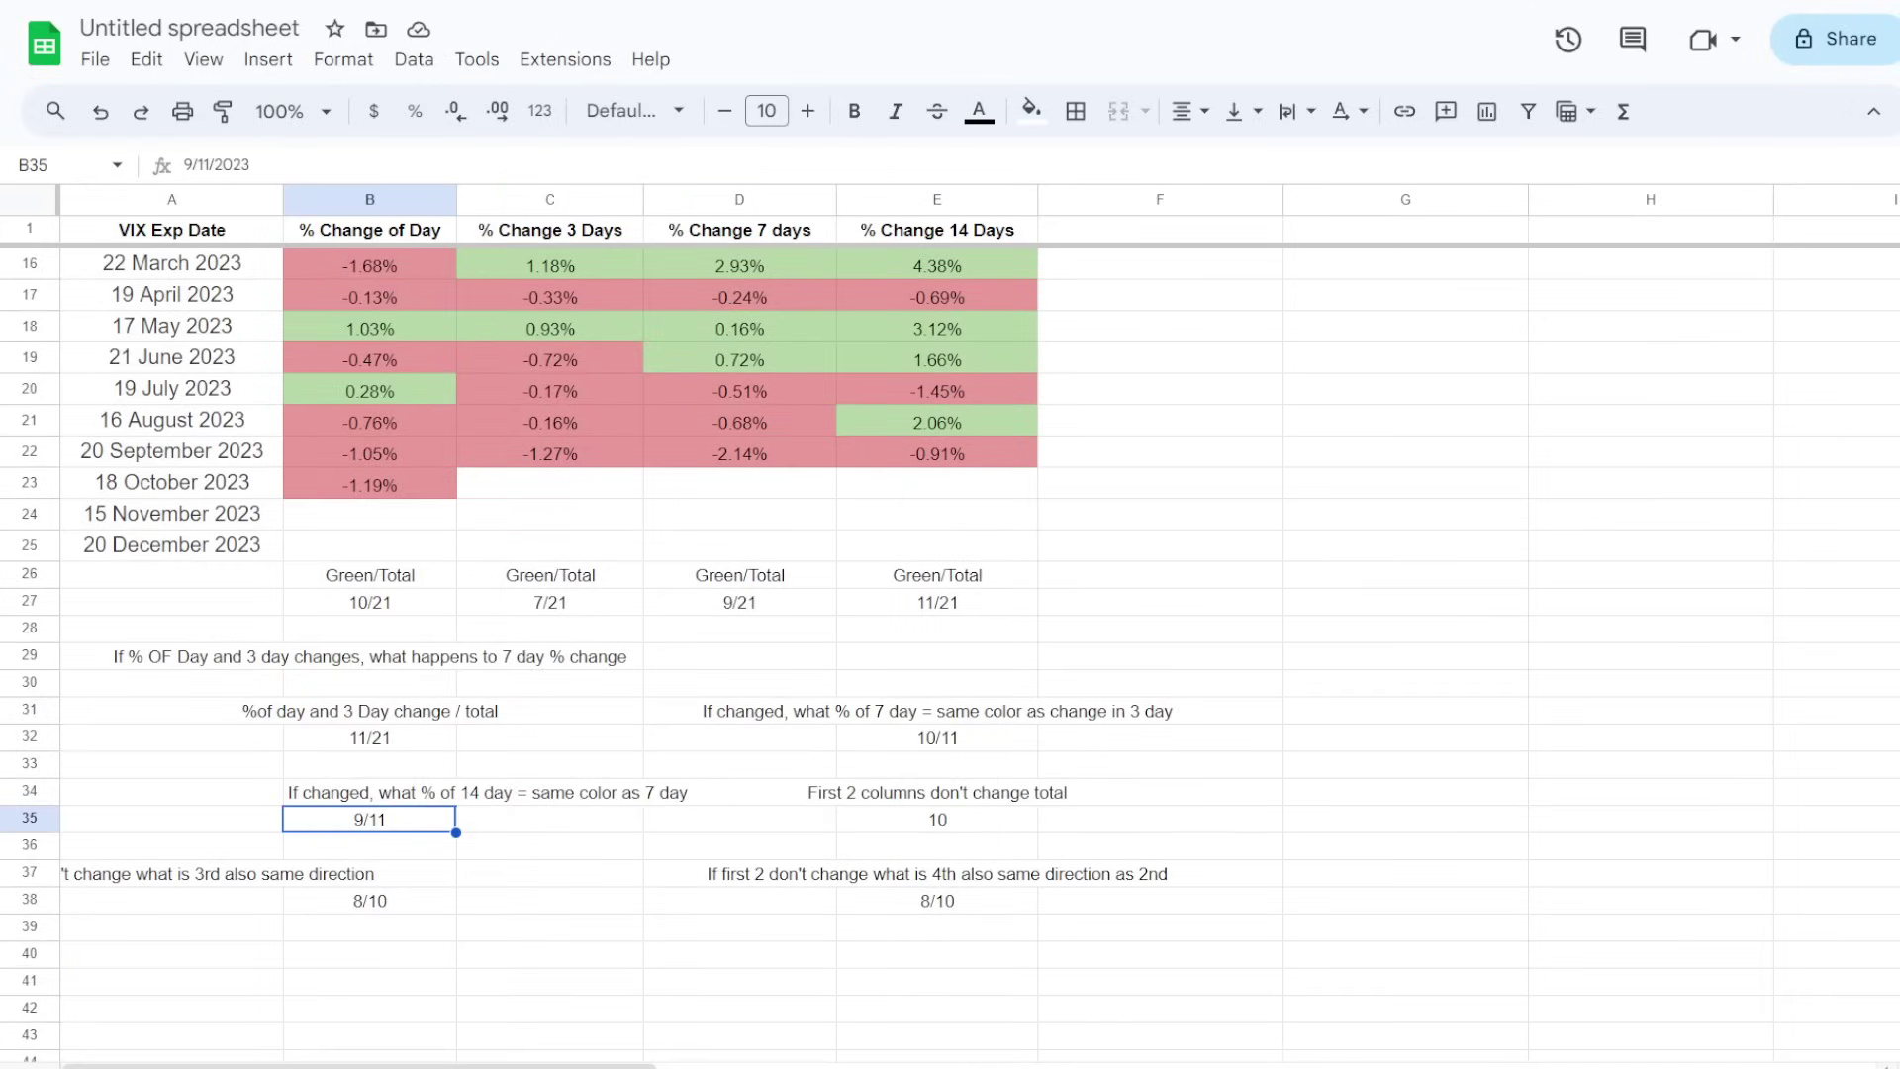
click(1404, 791)
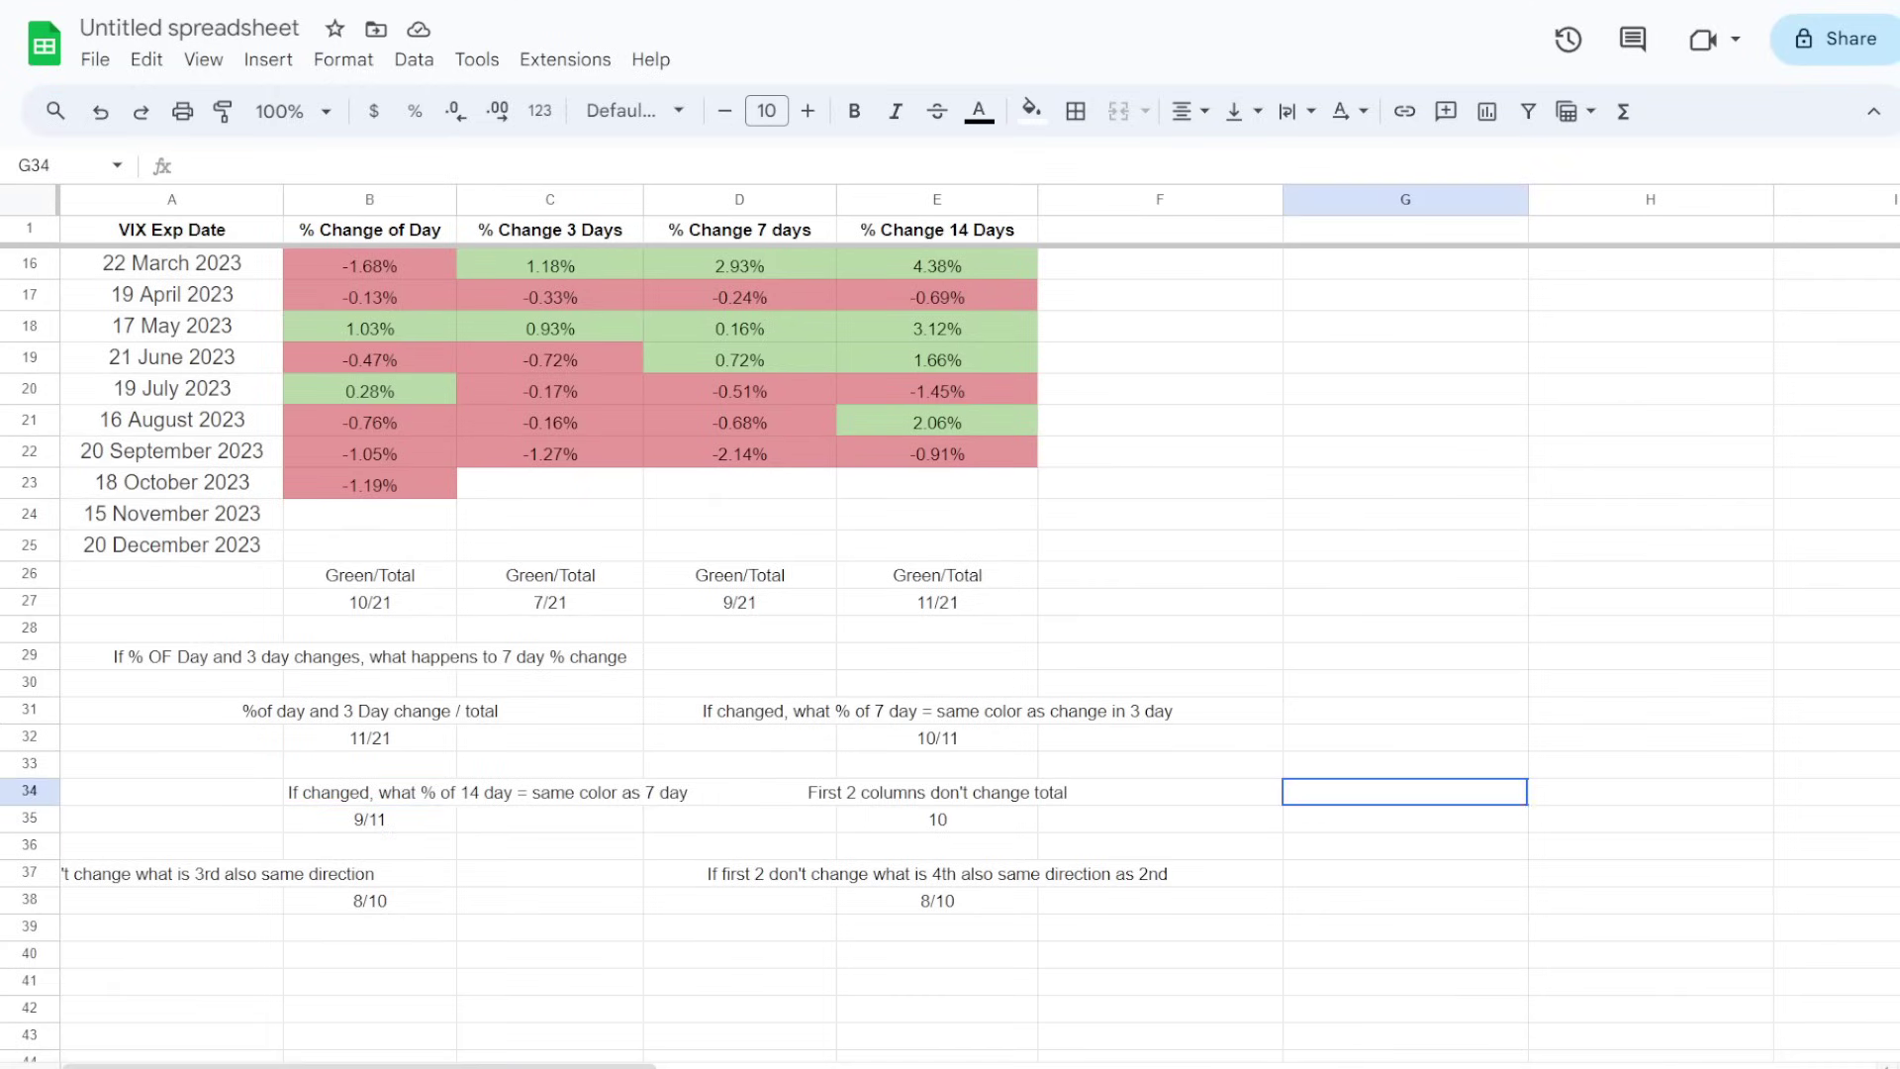
scroll(1404, 791, down, 2)
scroll(950, 633, up, 1)
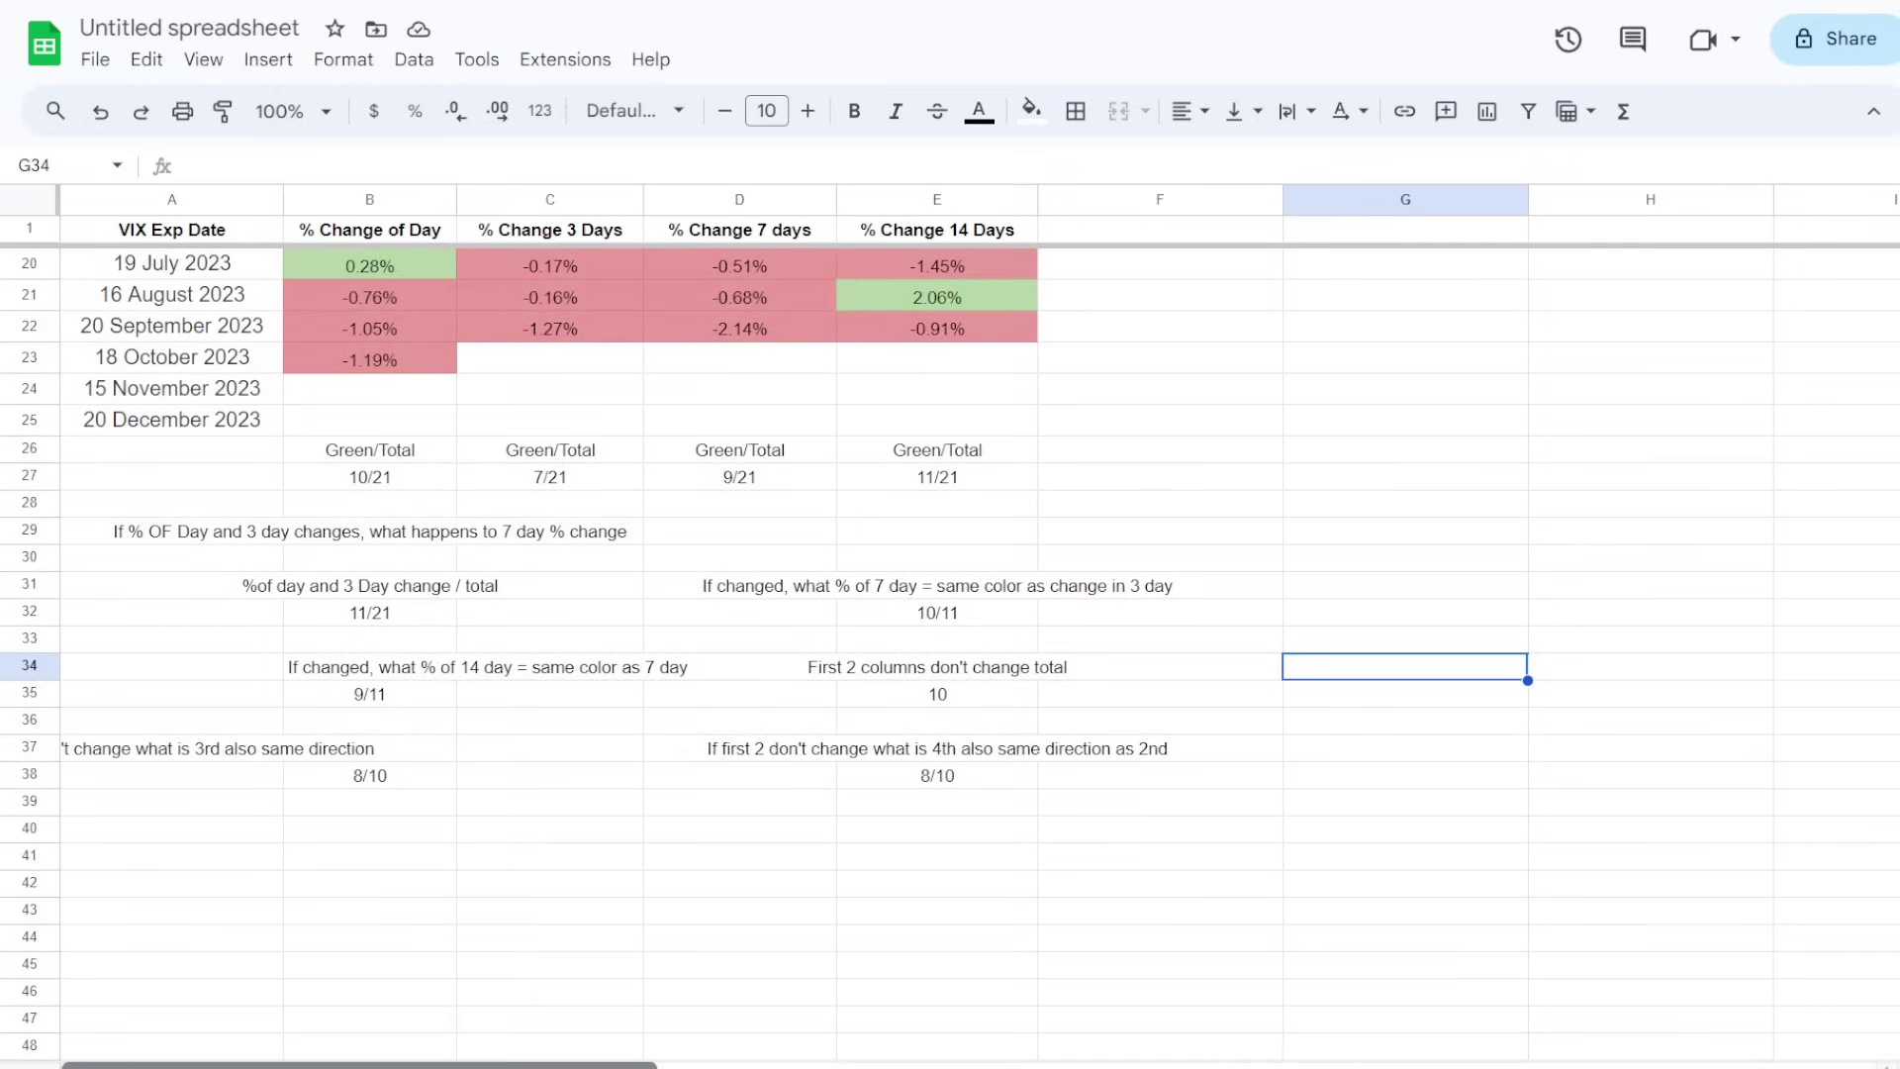
double_click(171, 748)
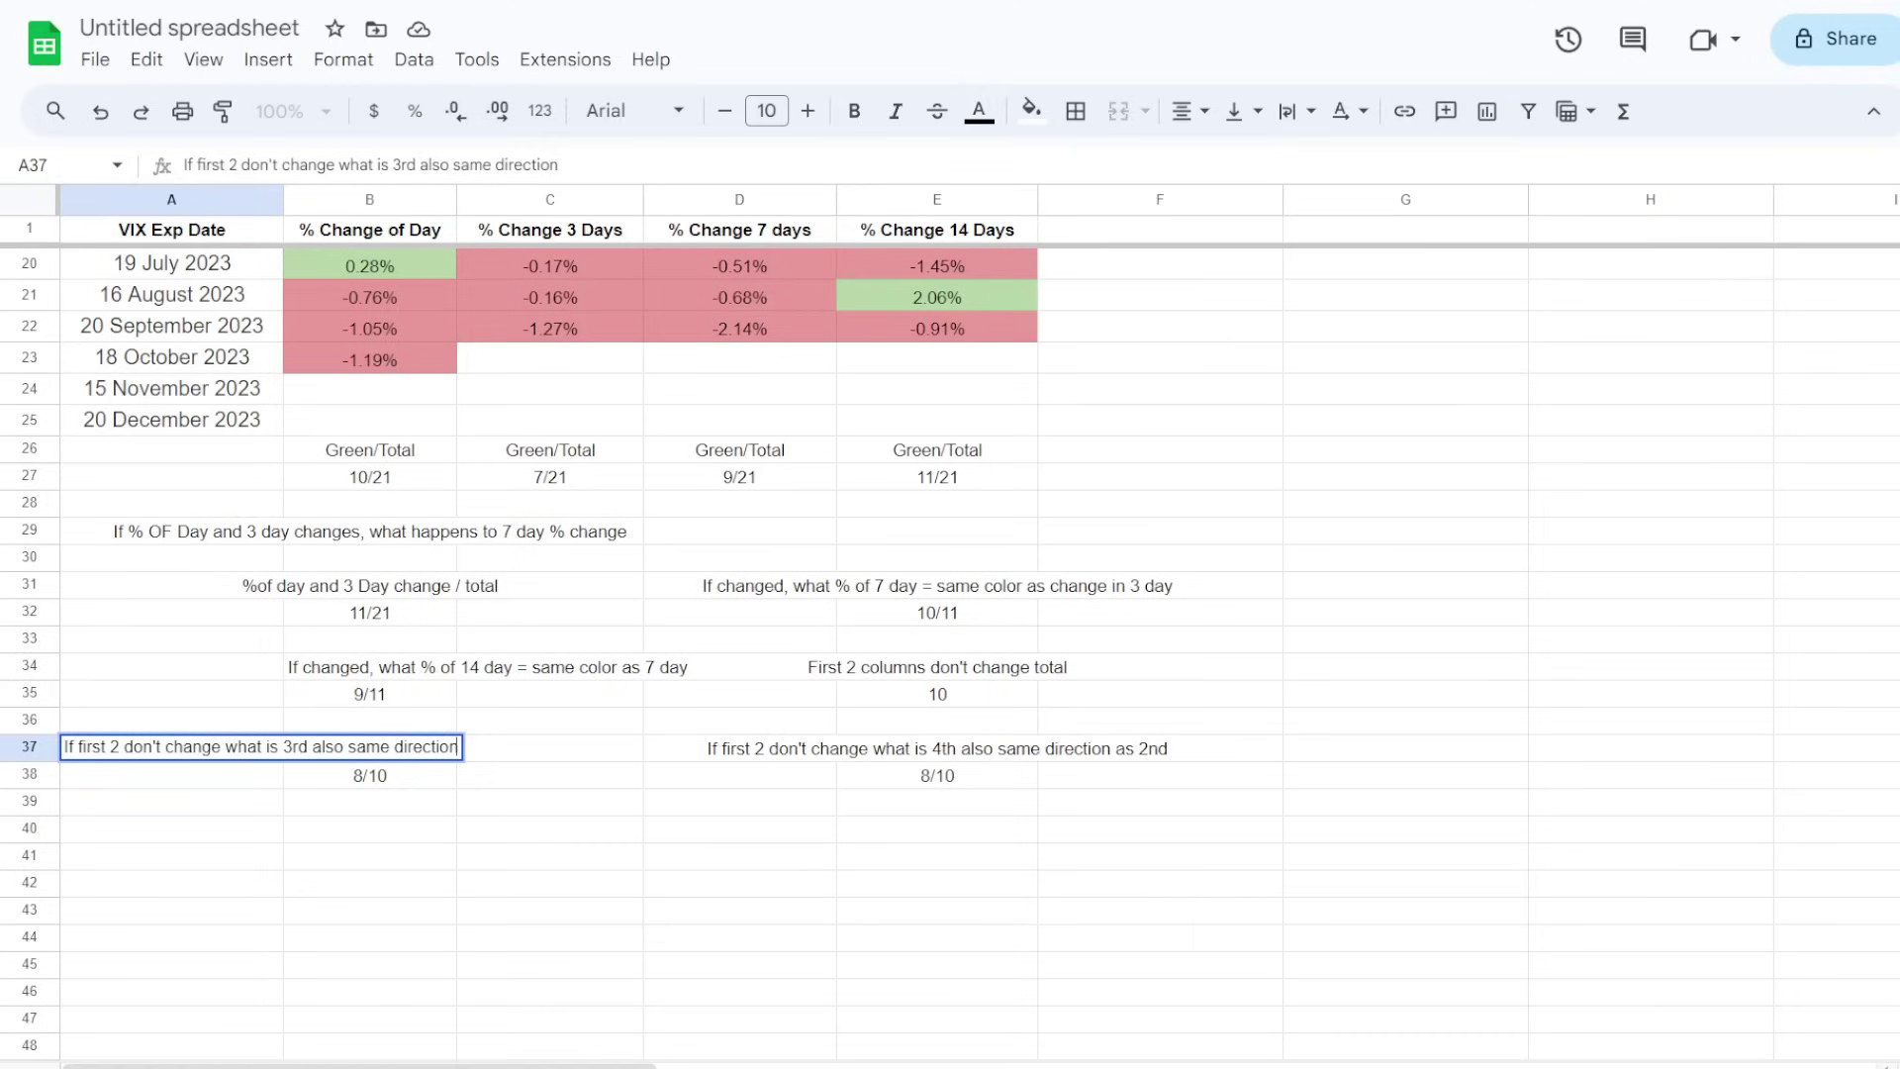
click(549, 775)
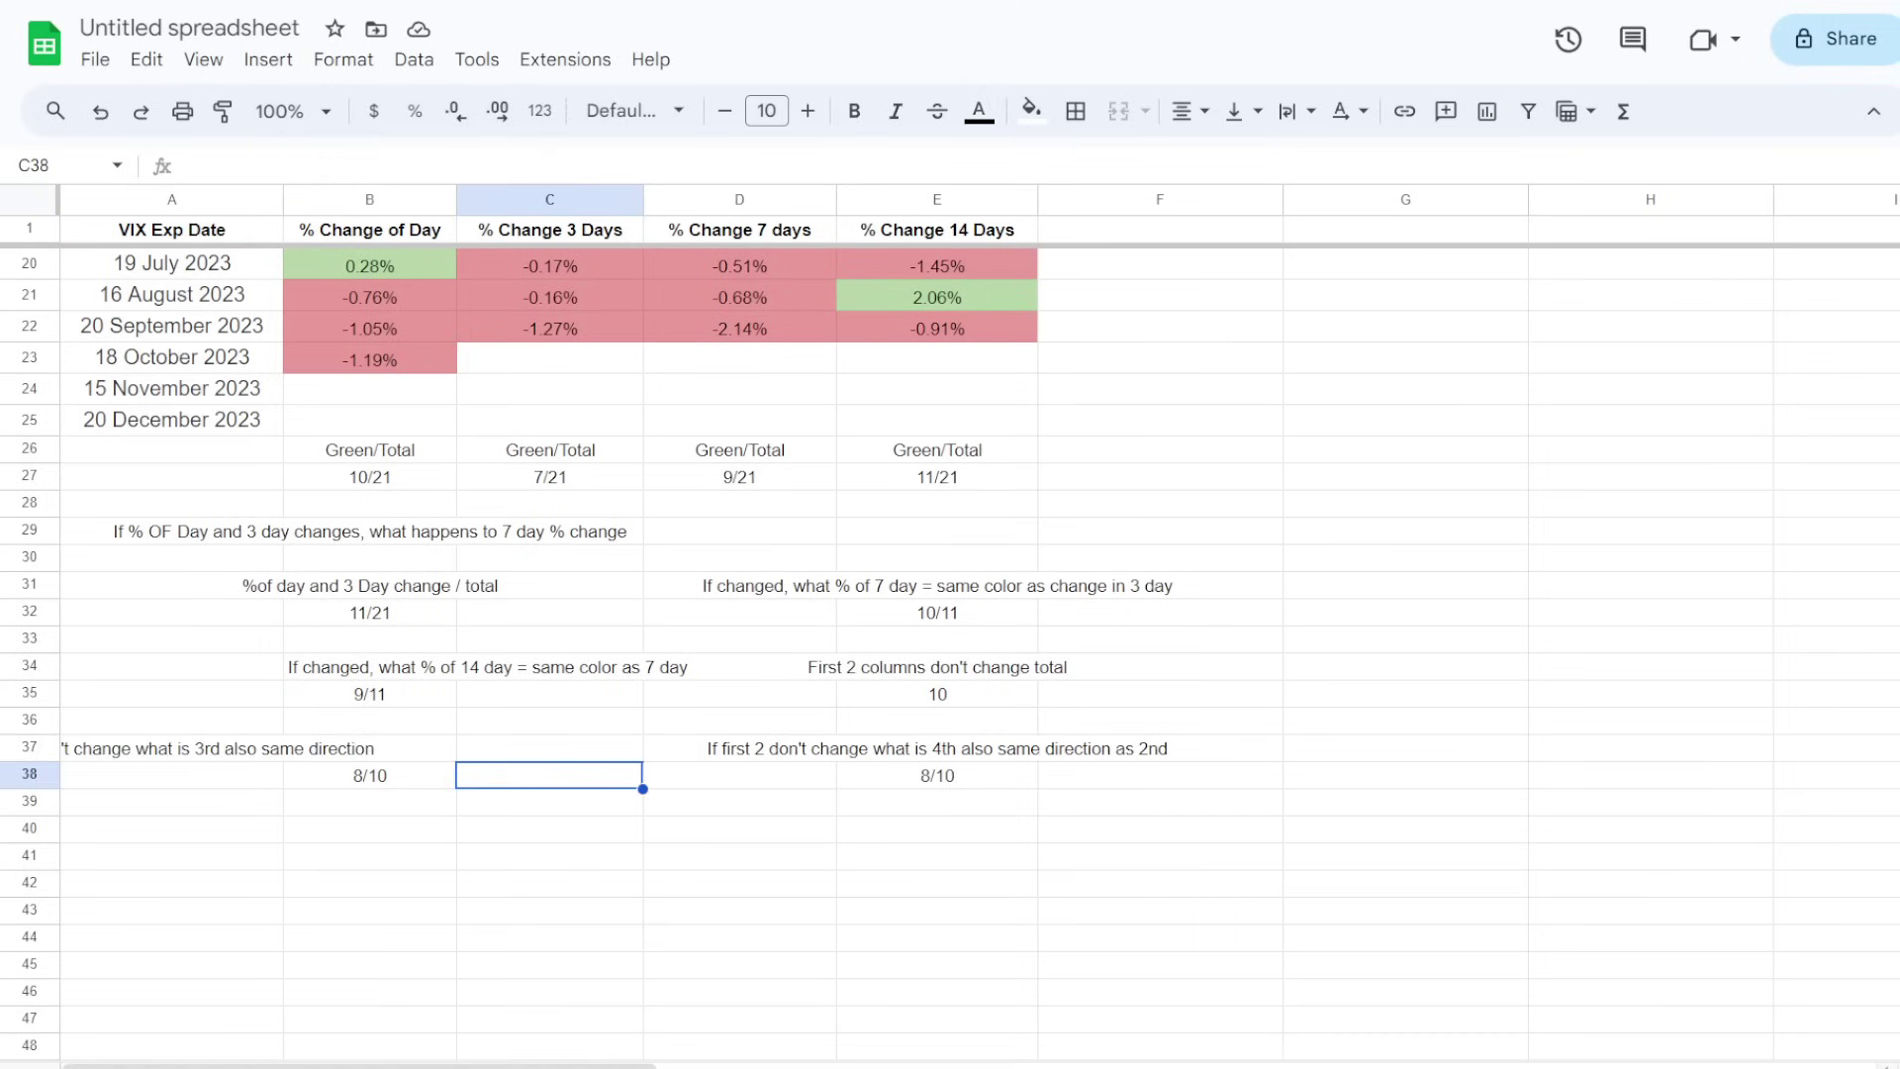
- Examine the 20 July 2022 row, comparing its day and 3-day changes with its 7-day change
scroll(549, 775, up, 6)
drag(369, 453, 550, 452)
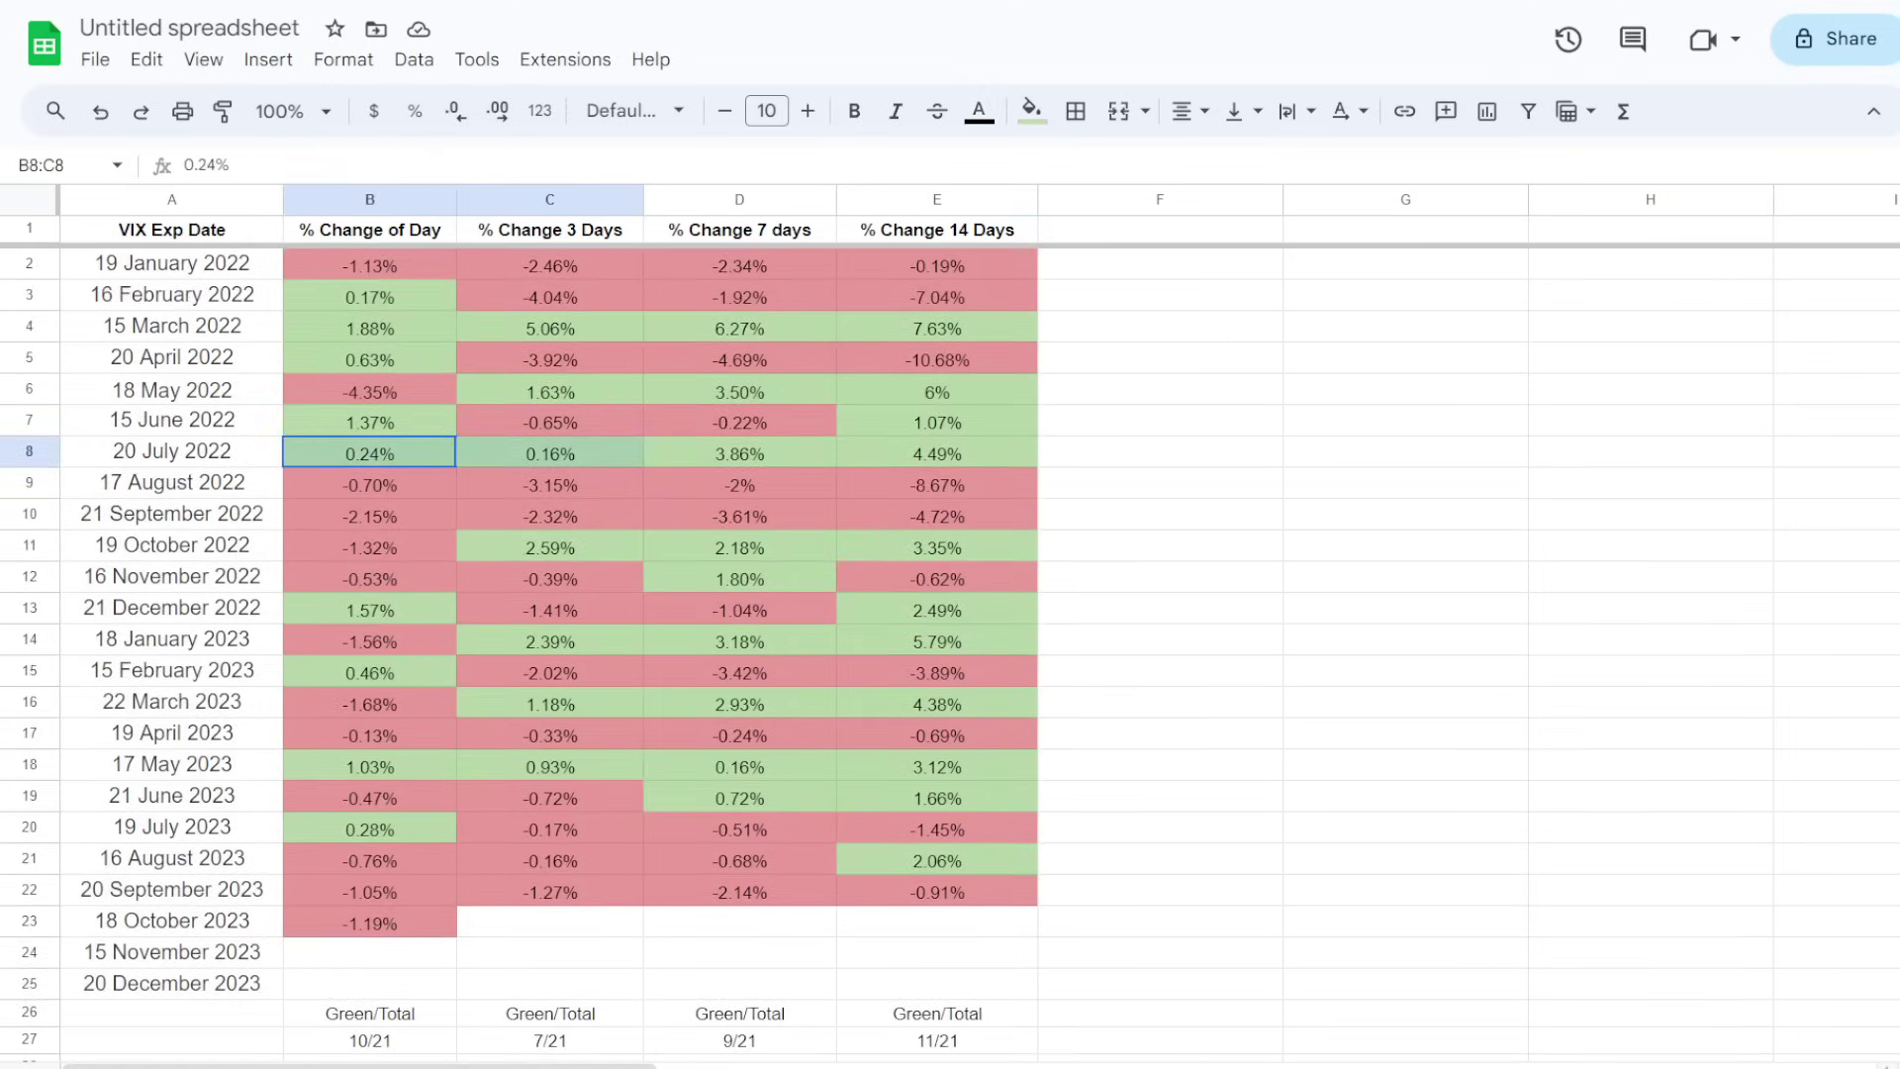
click(738, 452)
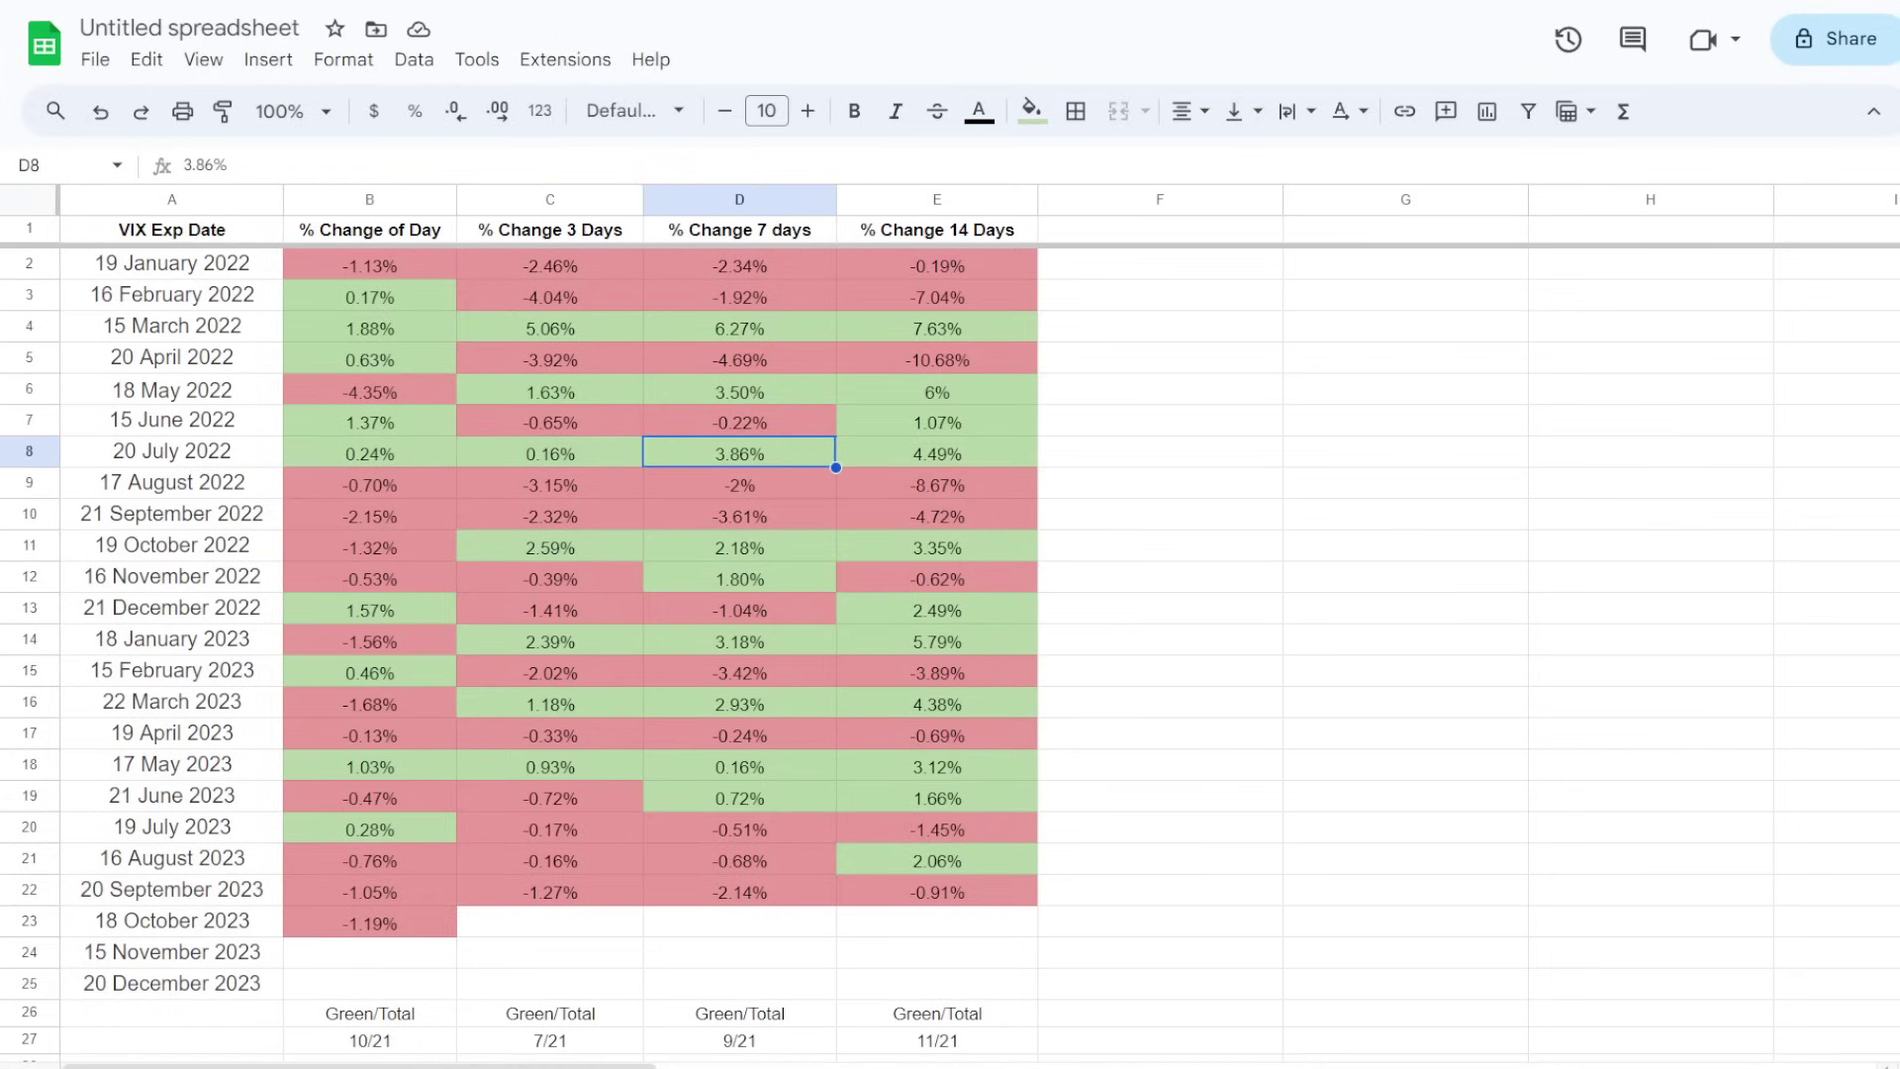
drag(369, 453, 549, 453)
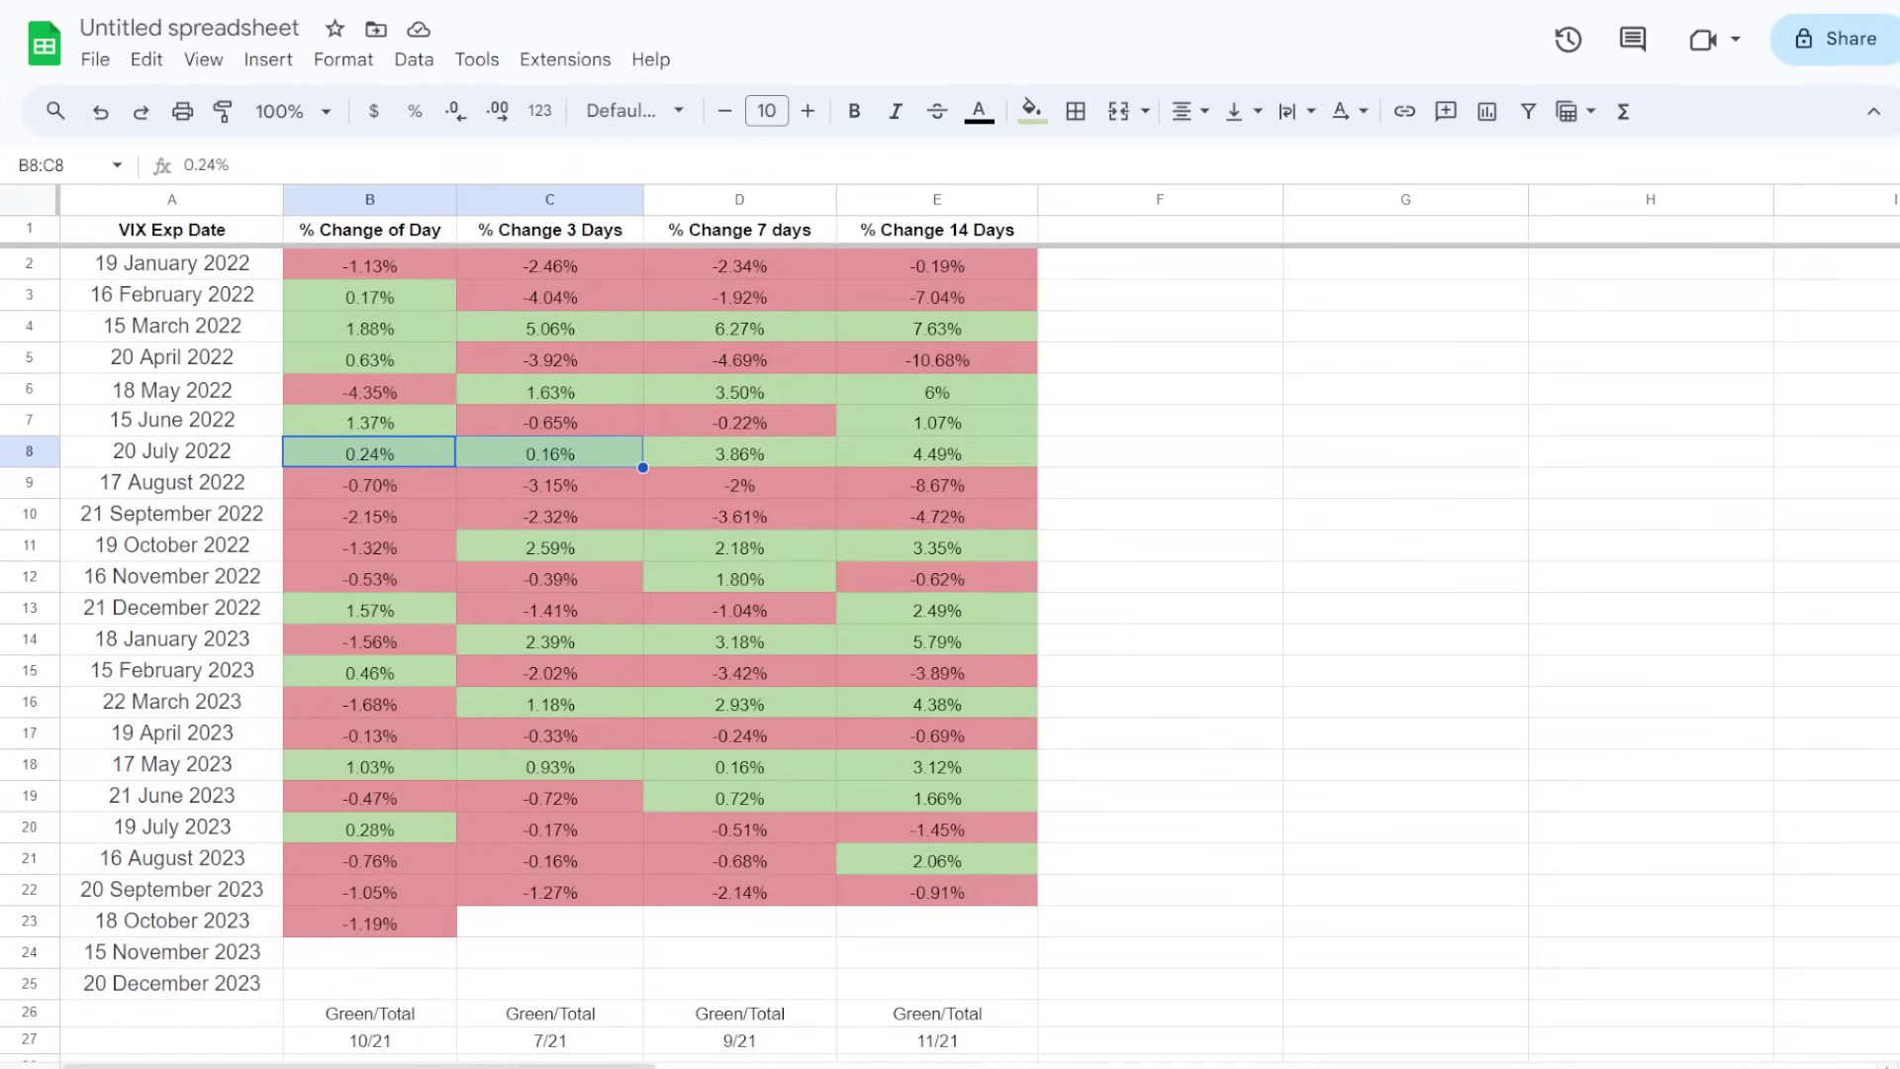
click(1159, 640)
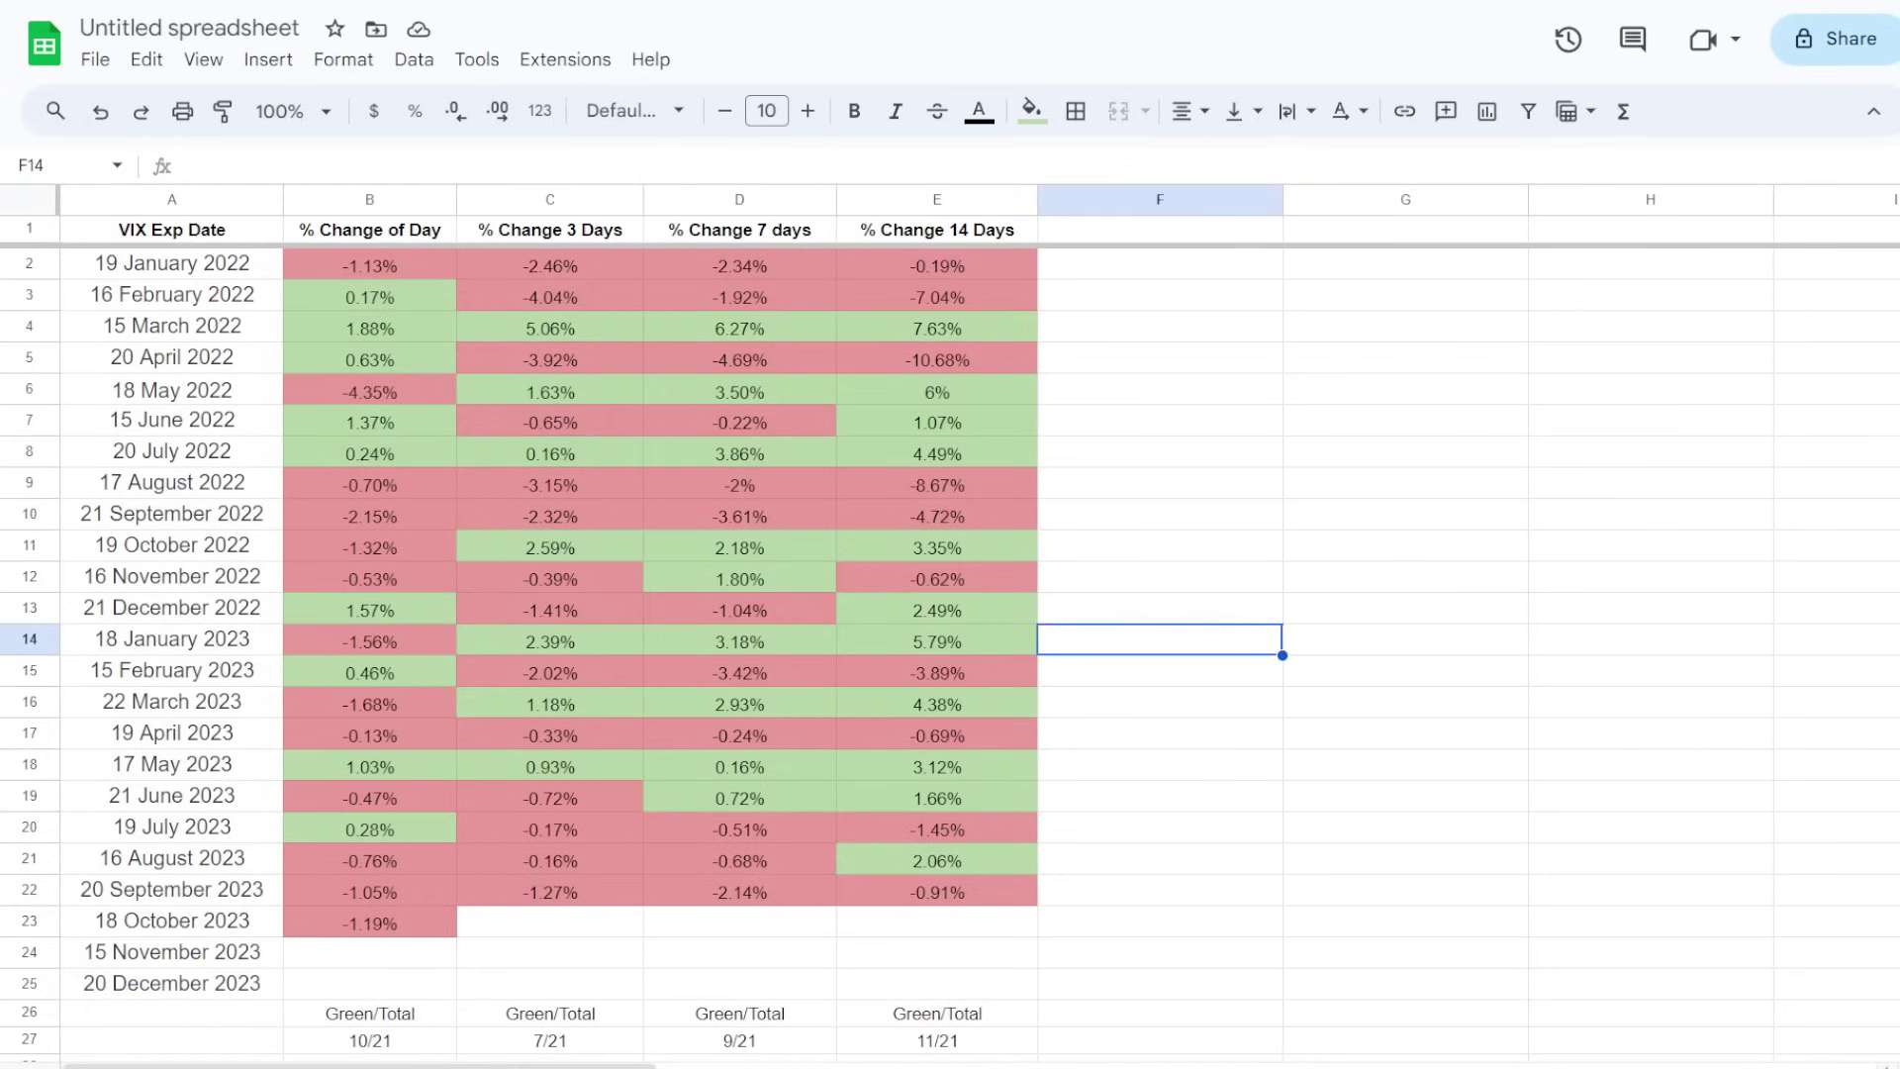
- Examine the E37 statistic on the fourth column moving in the same direction as the second when the first two match
scroll(1159, 639, down, 3)
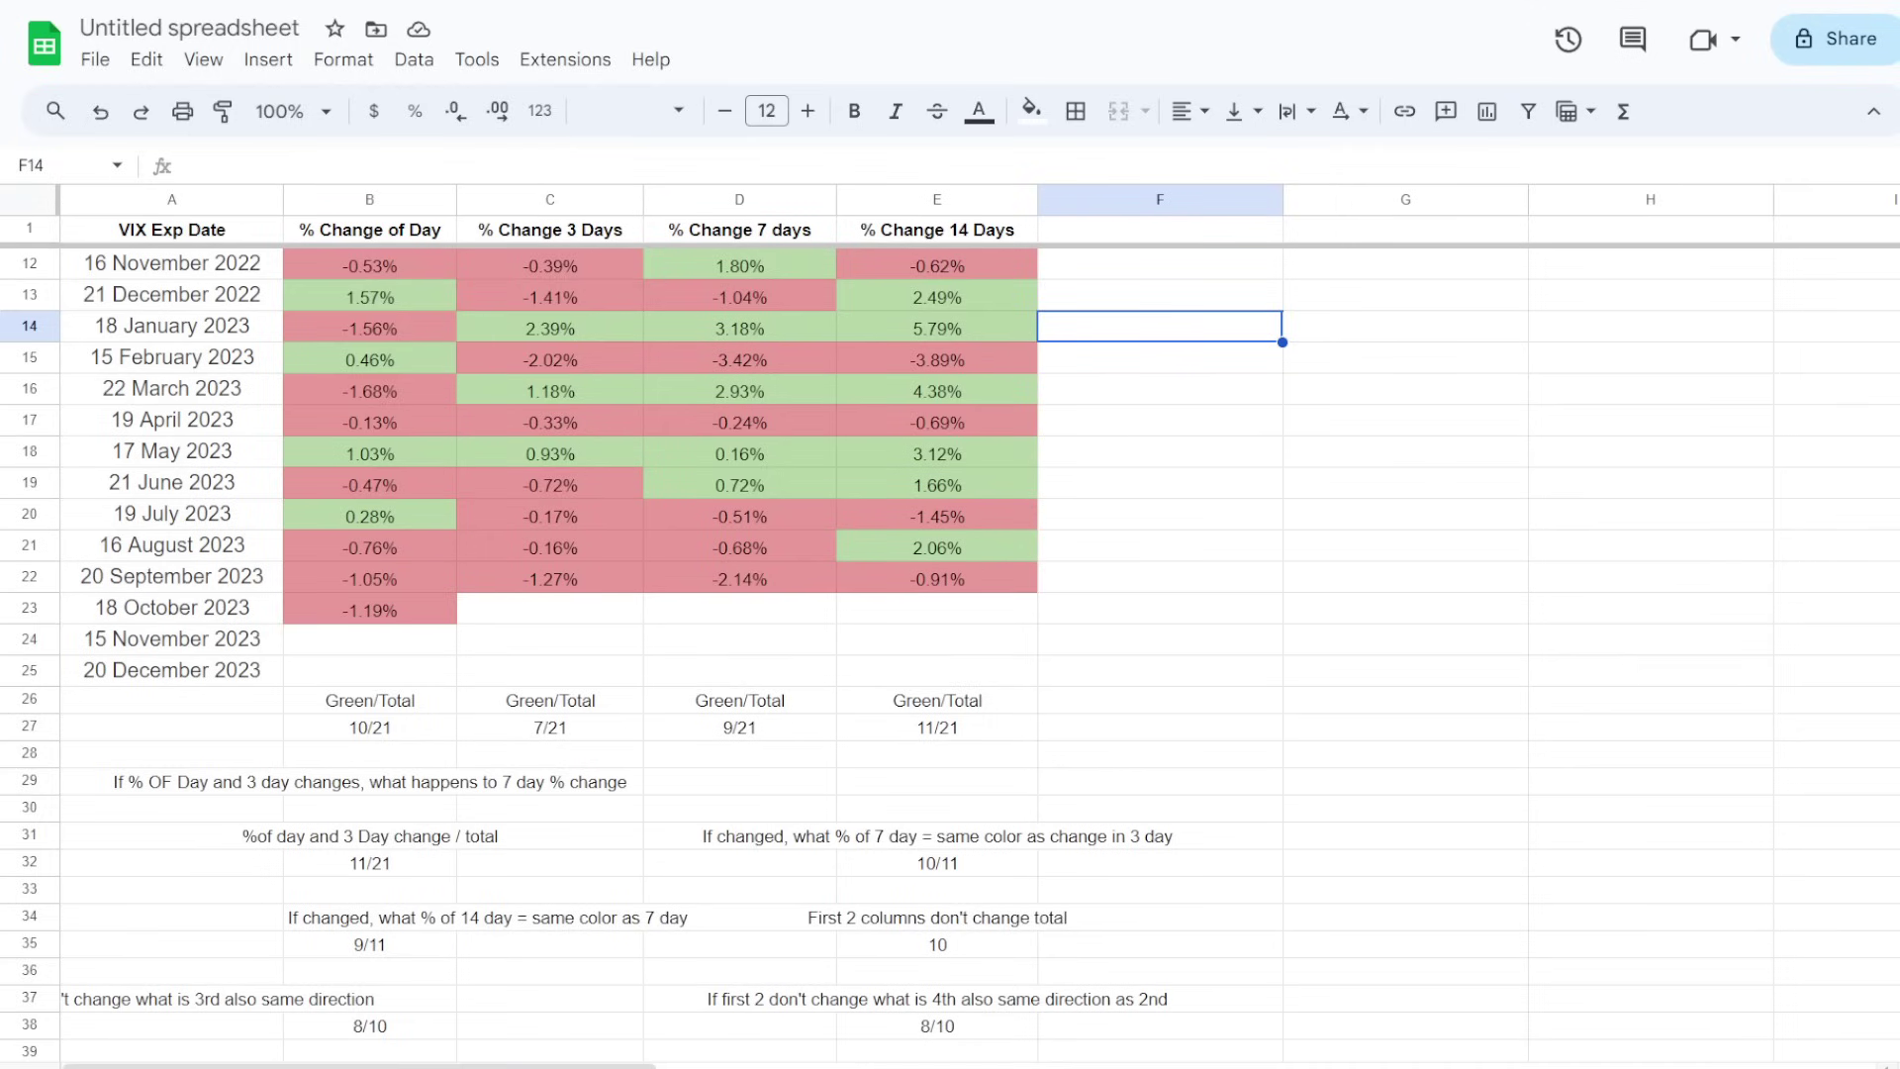
scroll(950, 653, up, 2)
scroll(950, 653, up, 1)
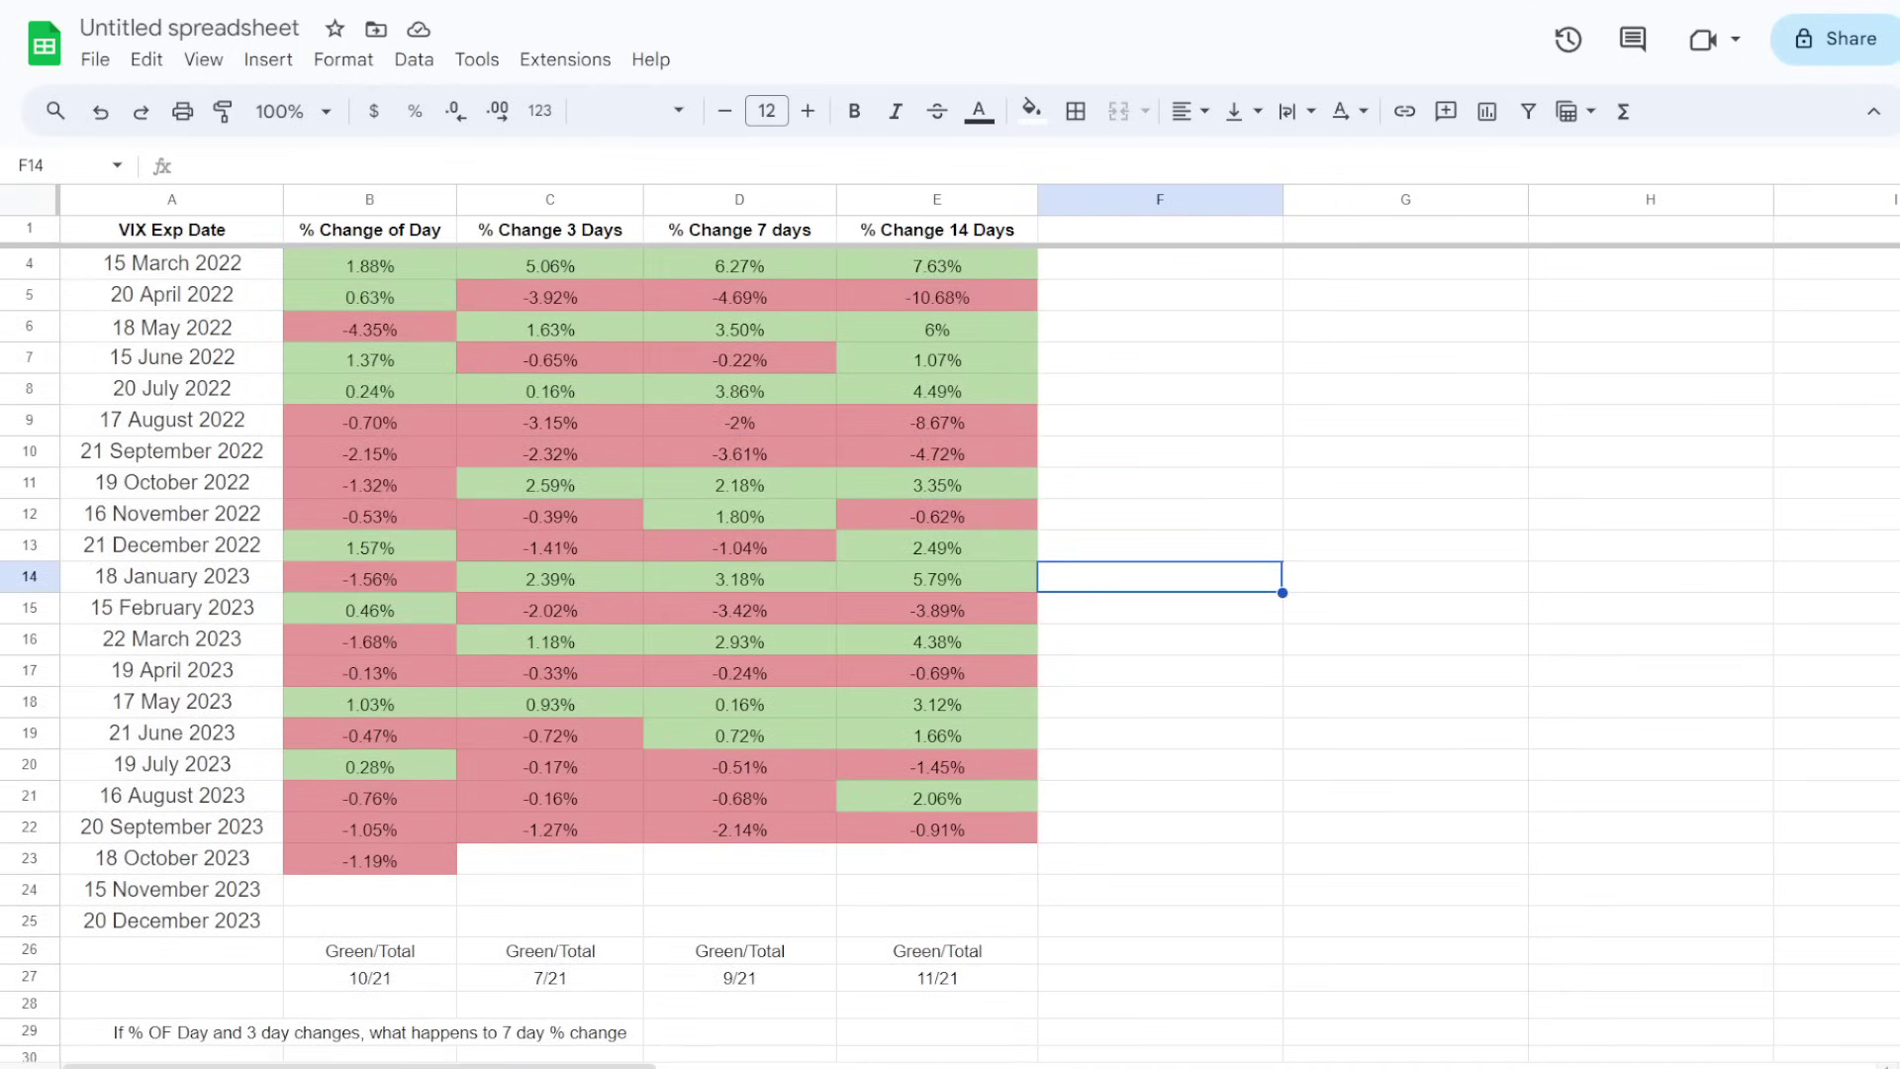
scroll(950, 653, down, 3)
click(936, 935)
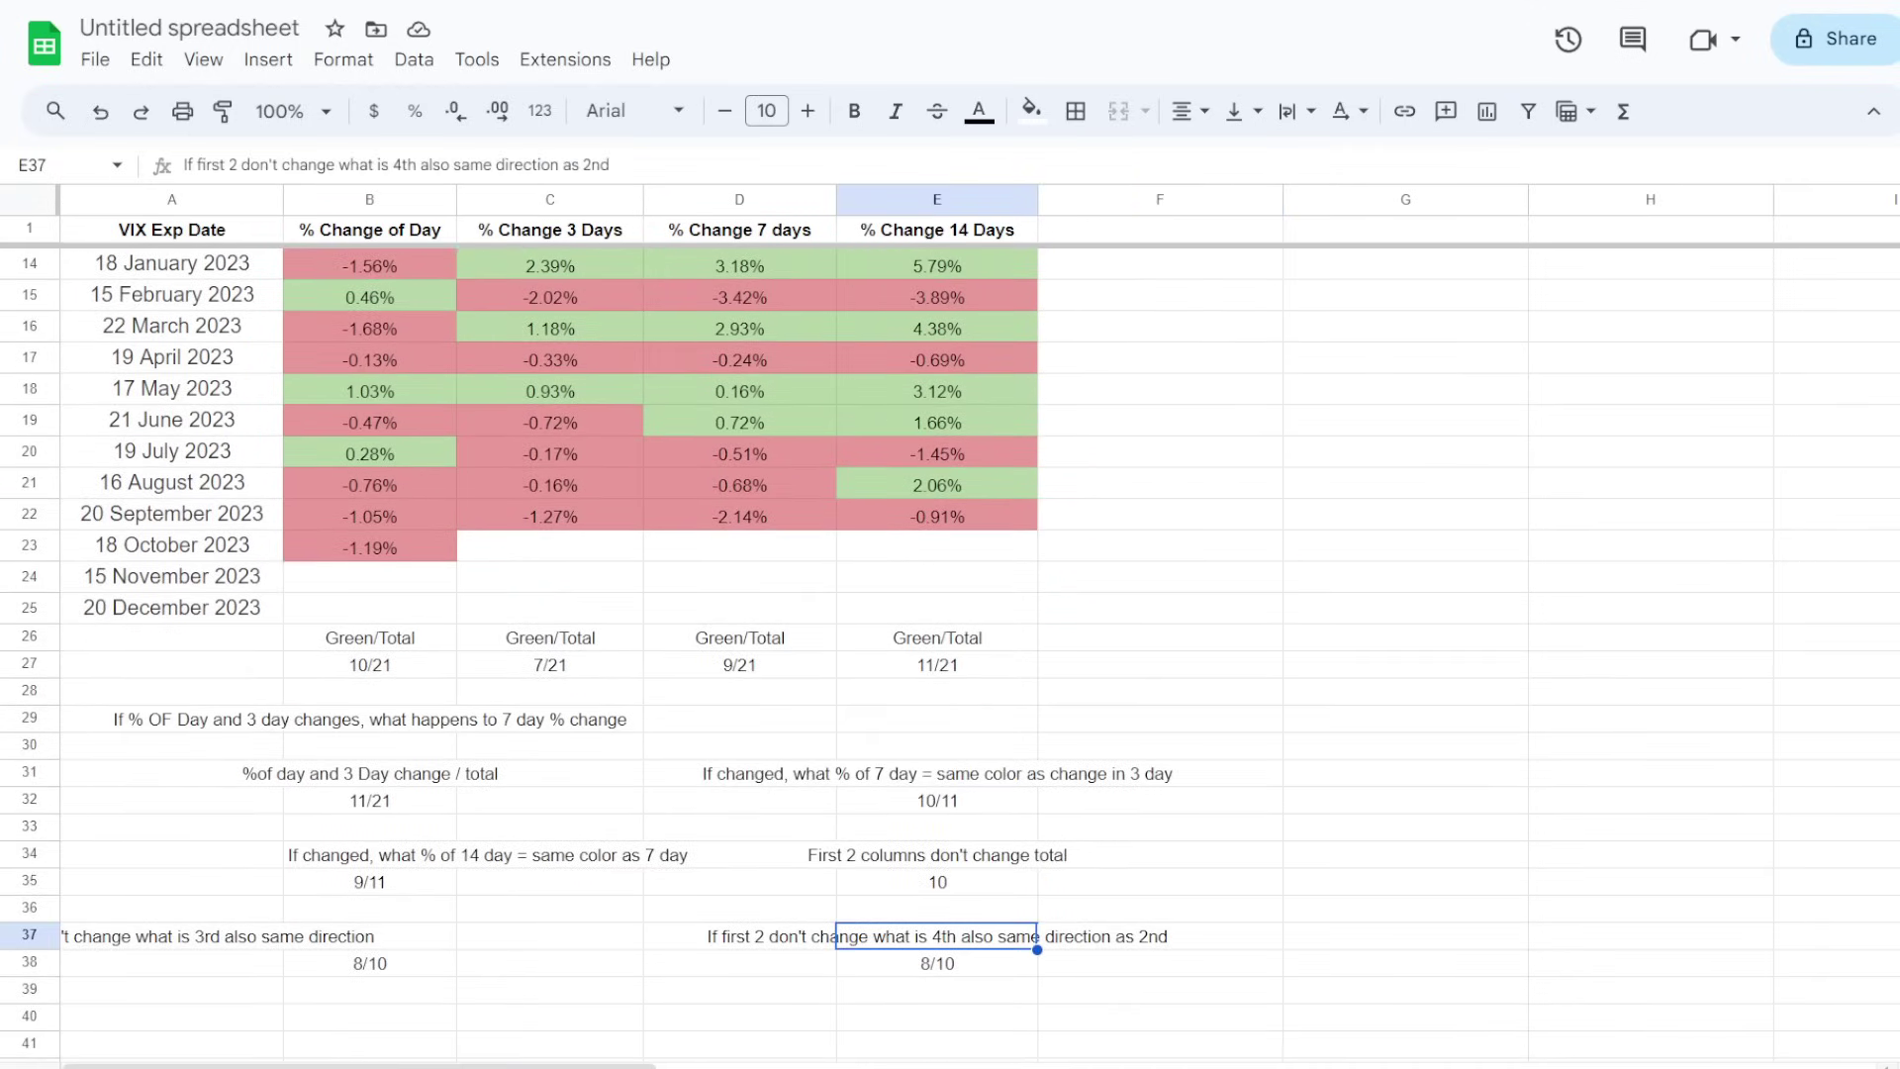
click(1159, 989)
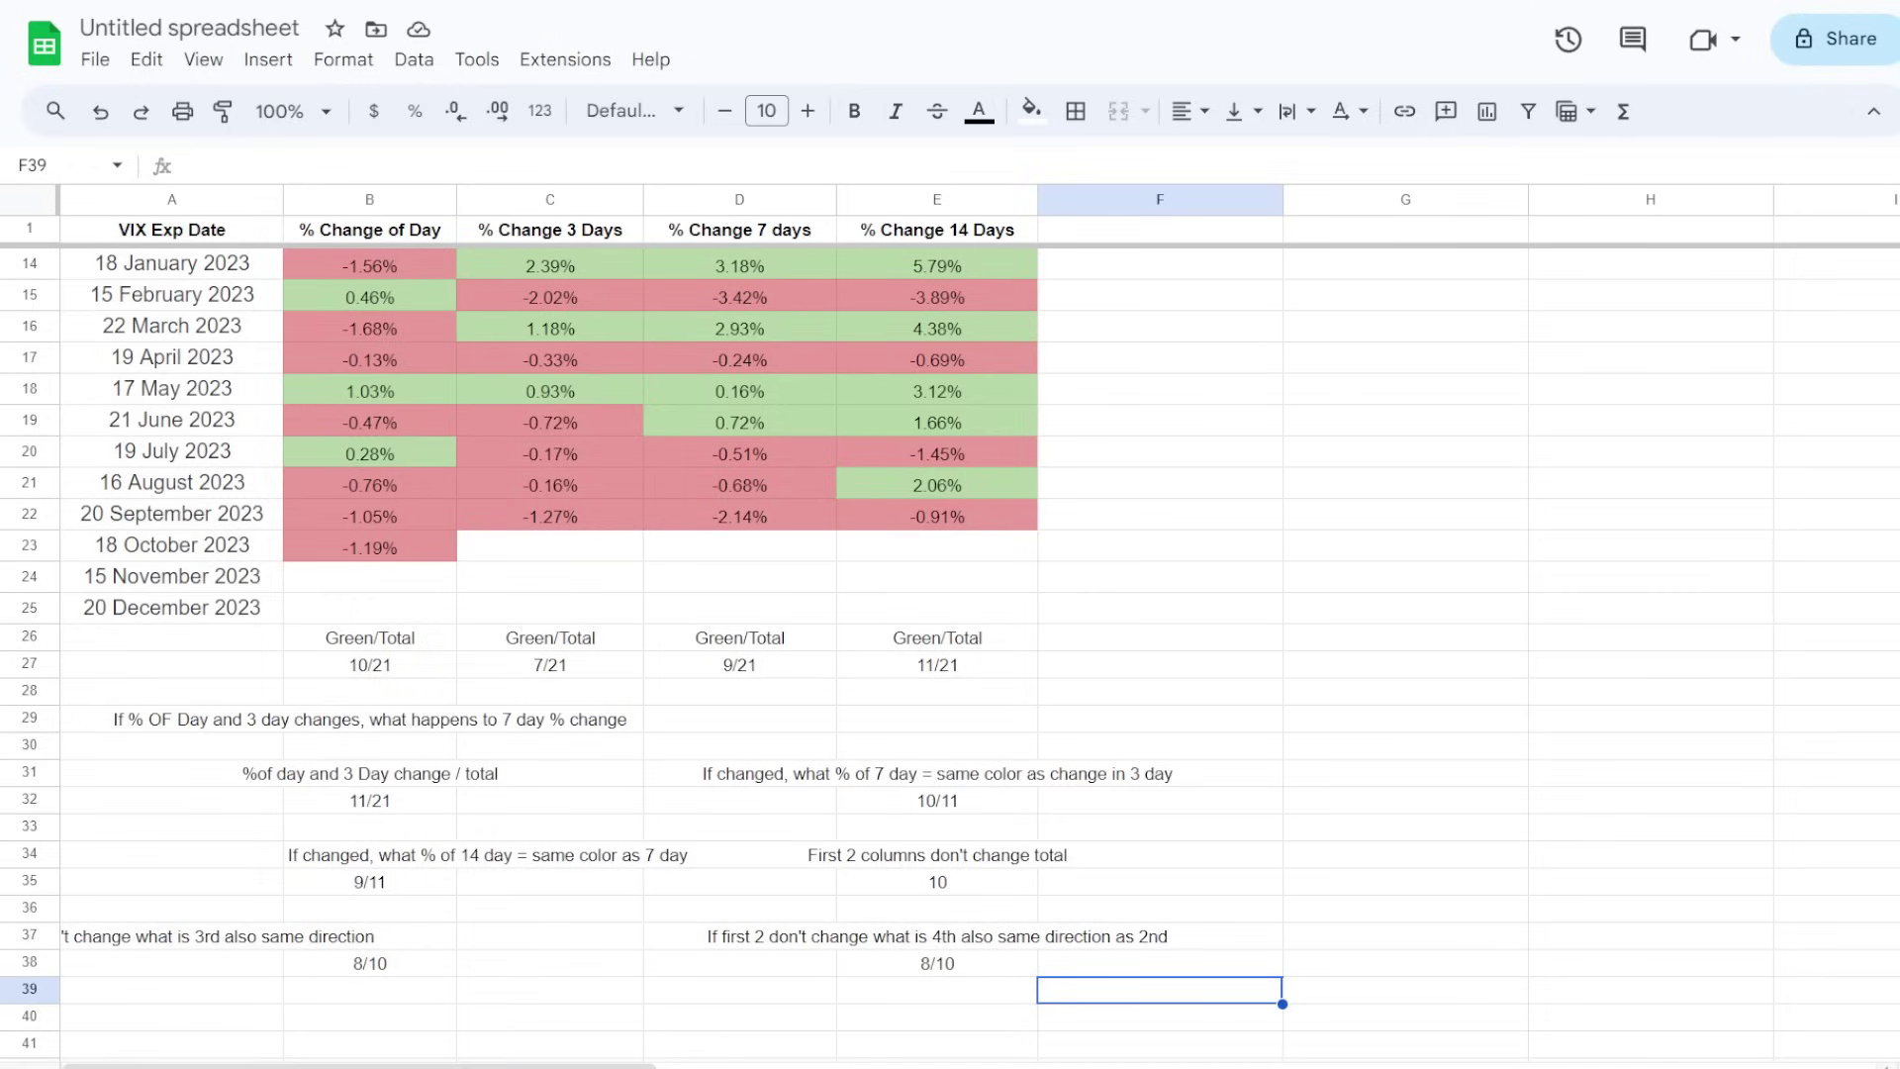
click(937, 935)
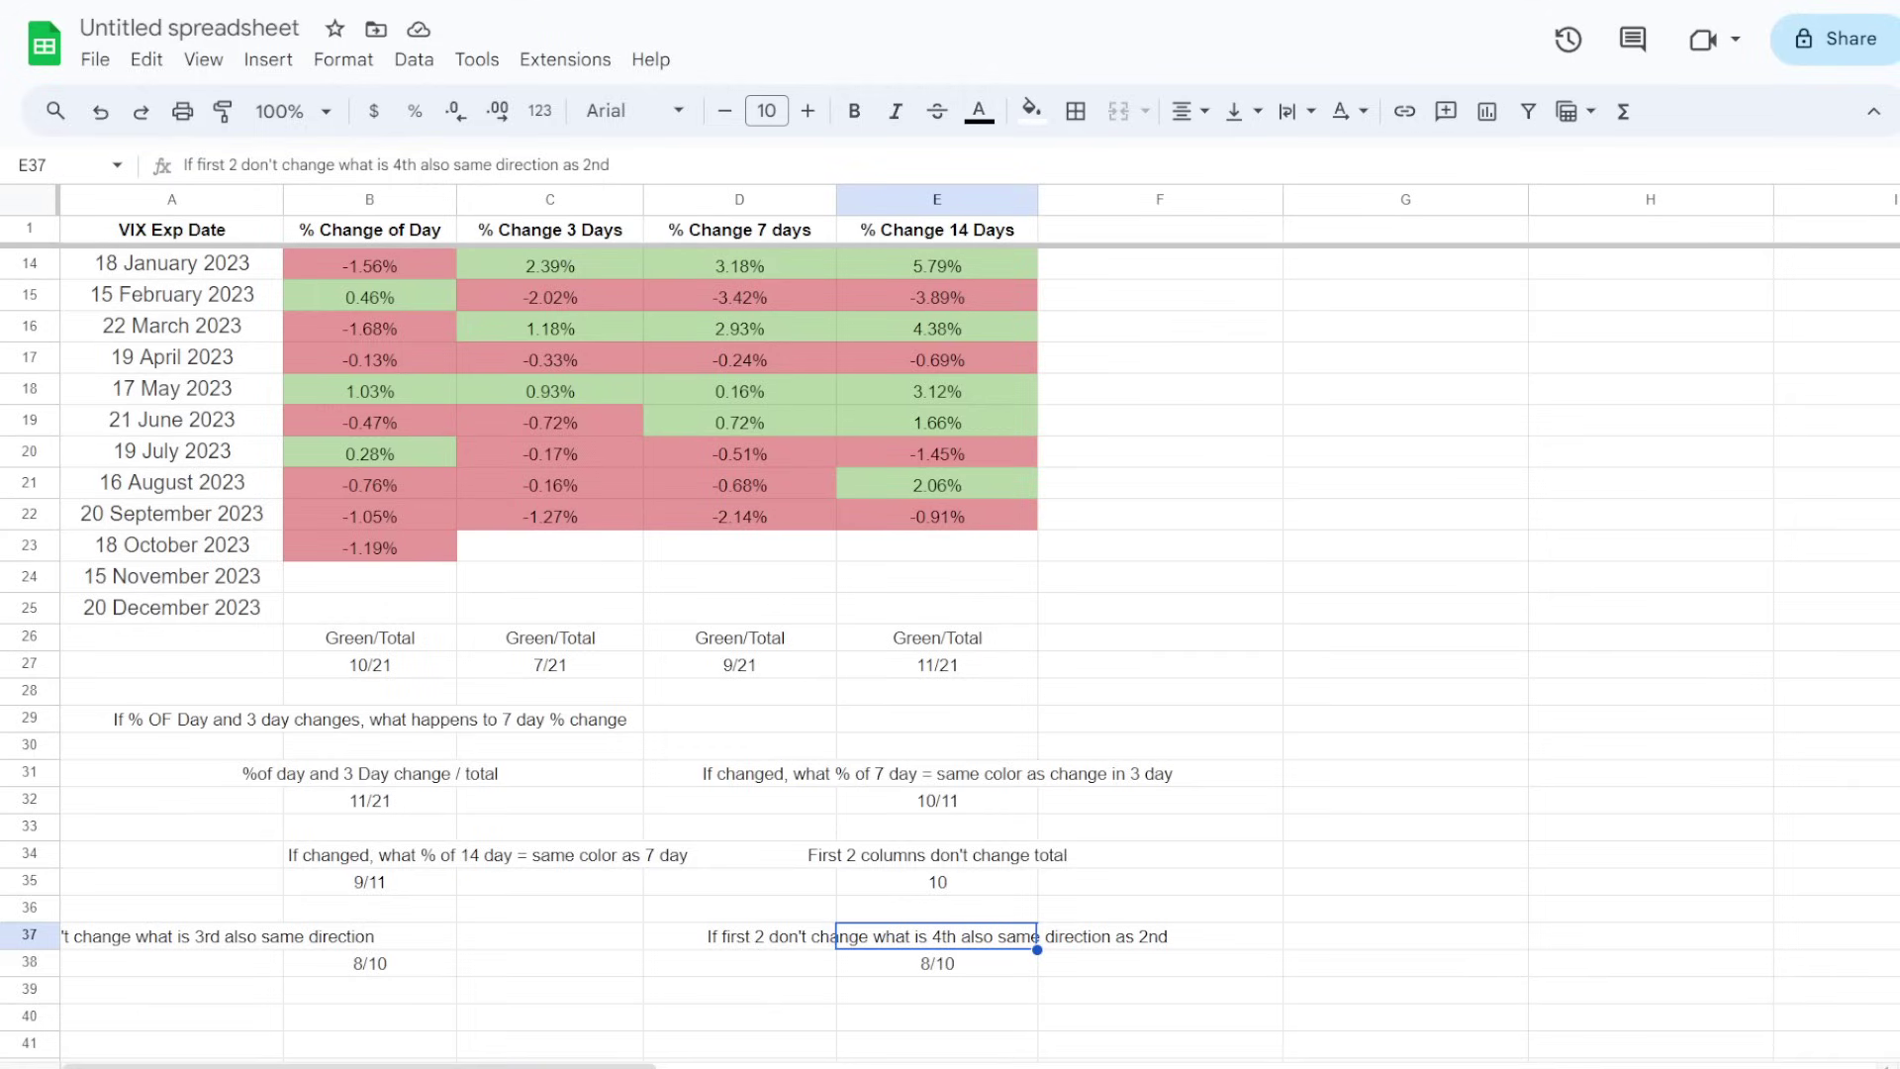
- Examine the 20 September 2023 row, comparing its day and 3-day changes with the 7-day and 14-day columns
drag(369, 516, 549, 515)
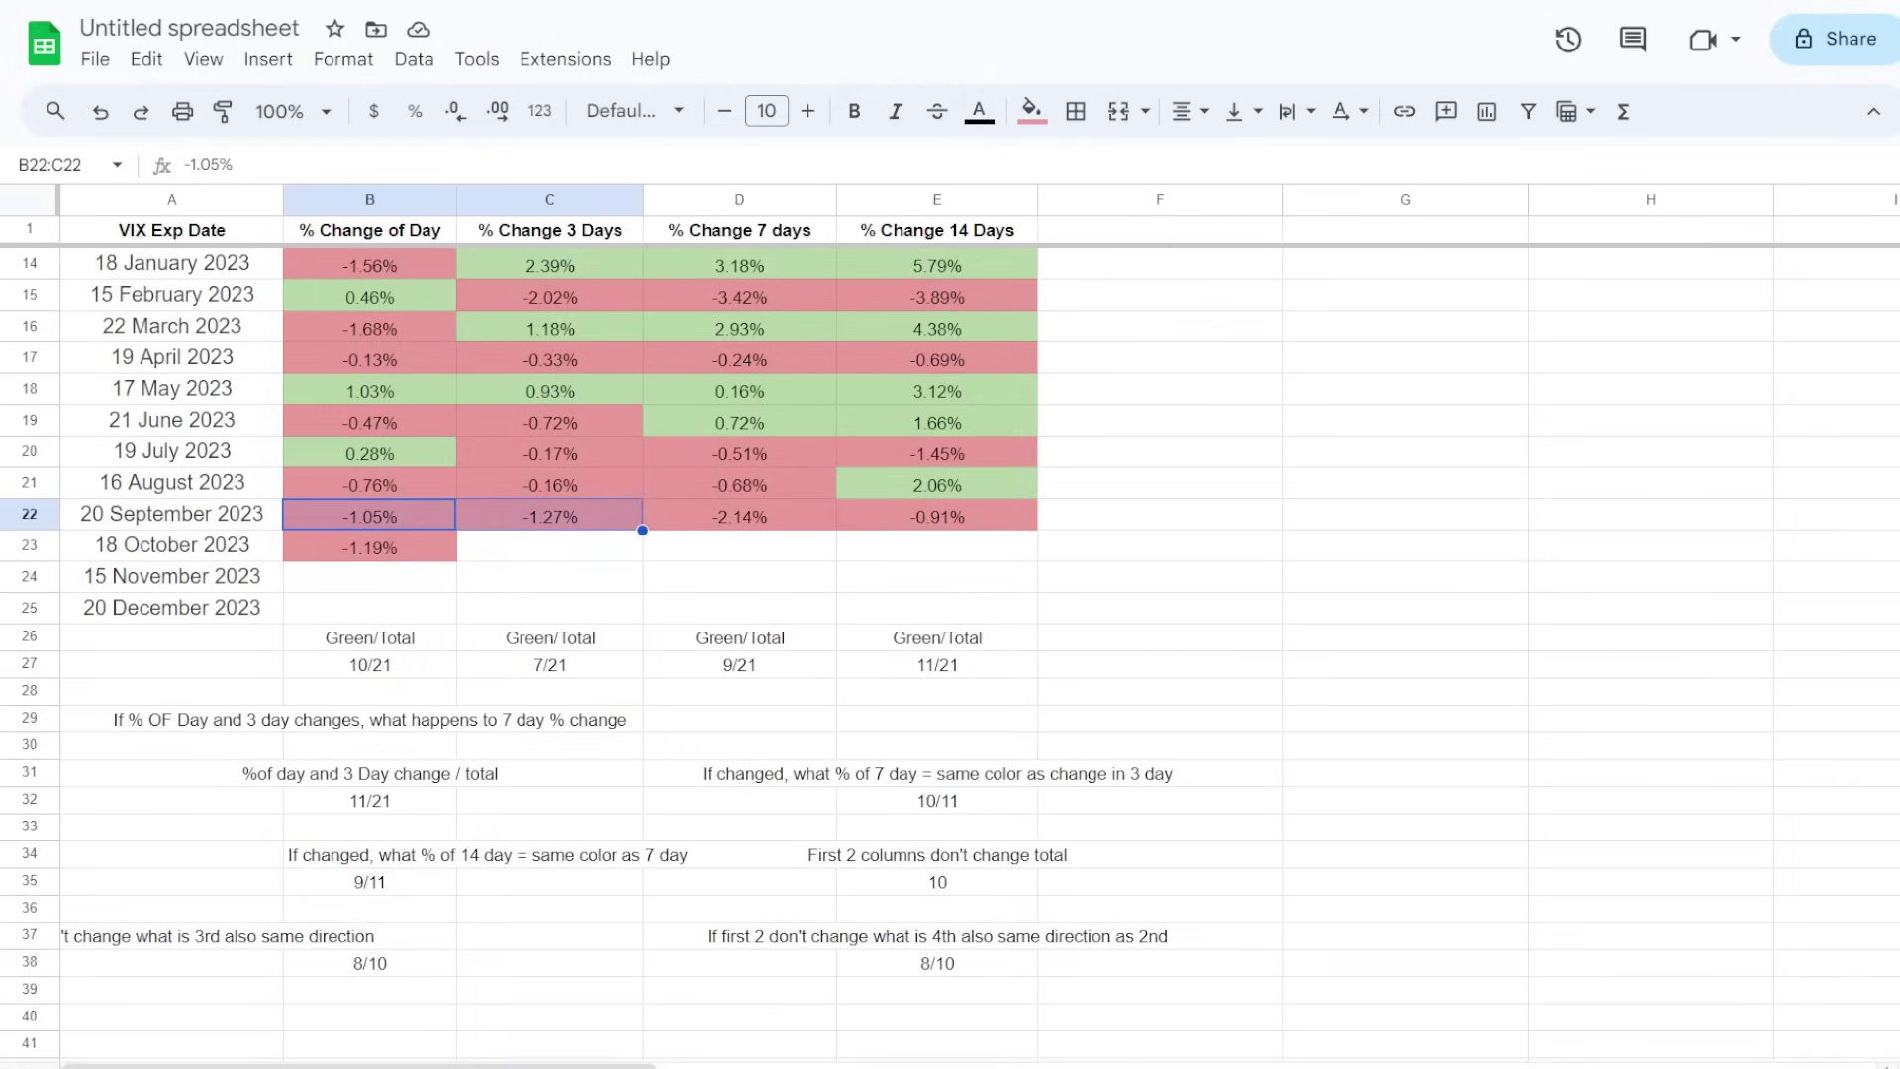
click(936, 199)
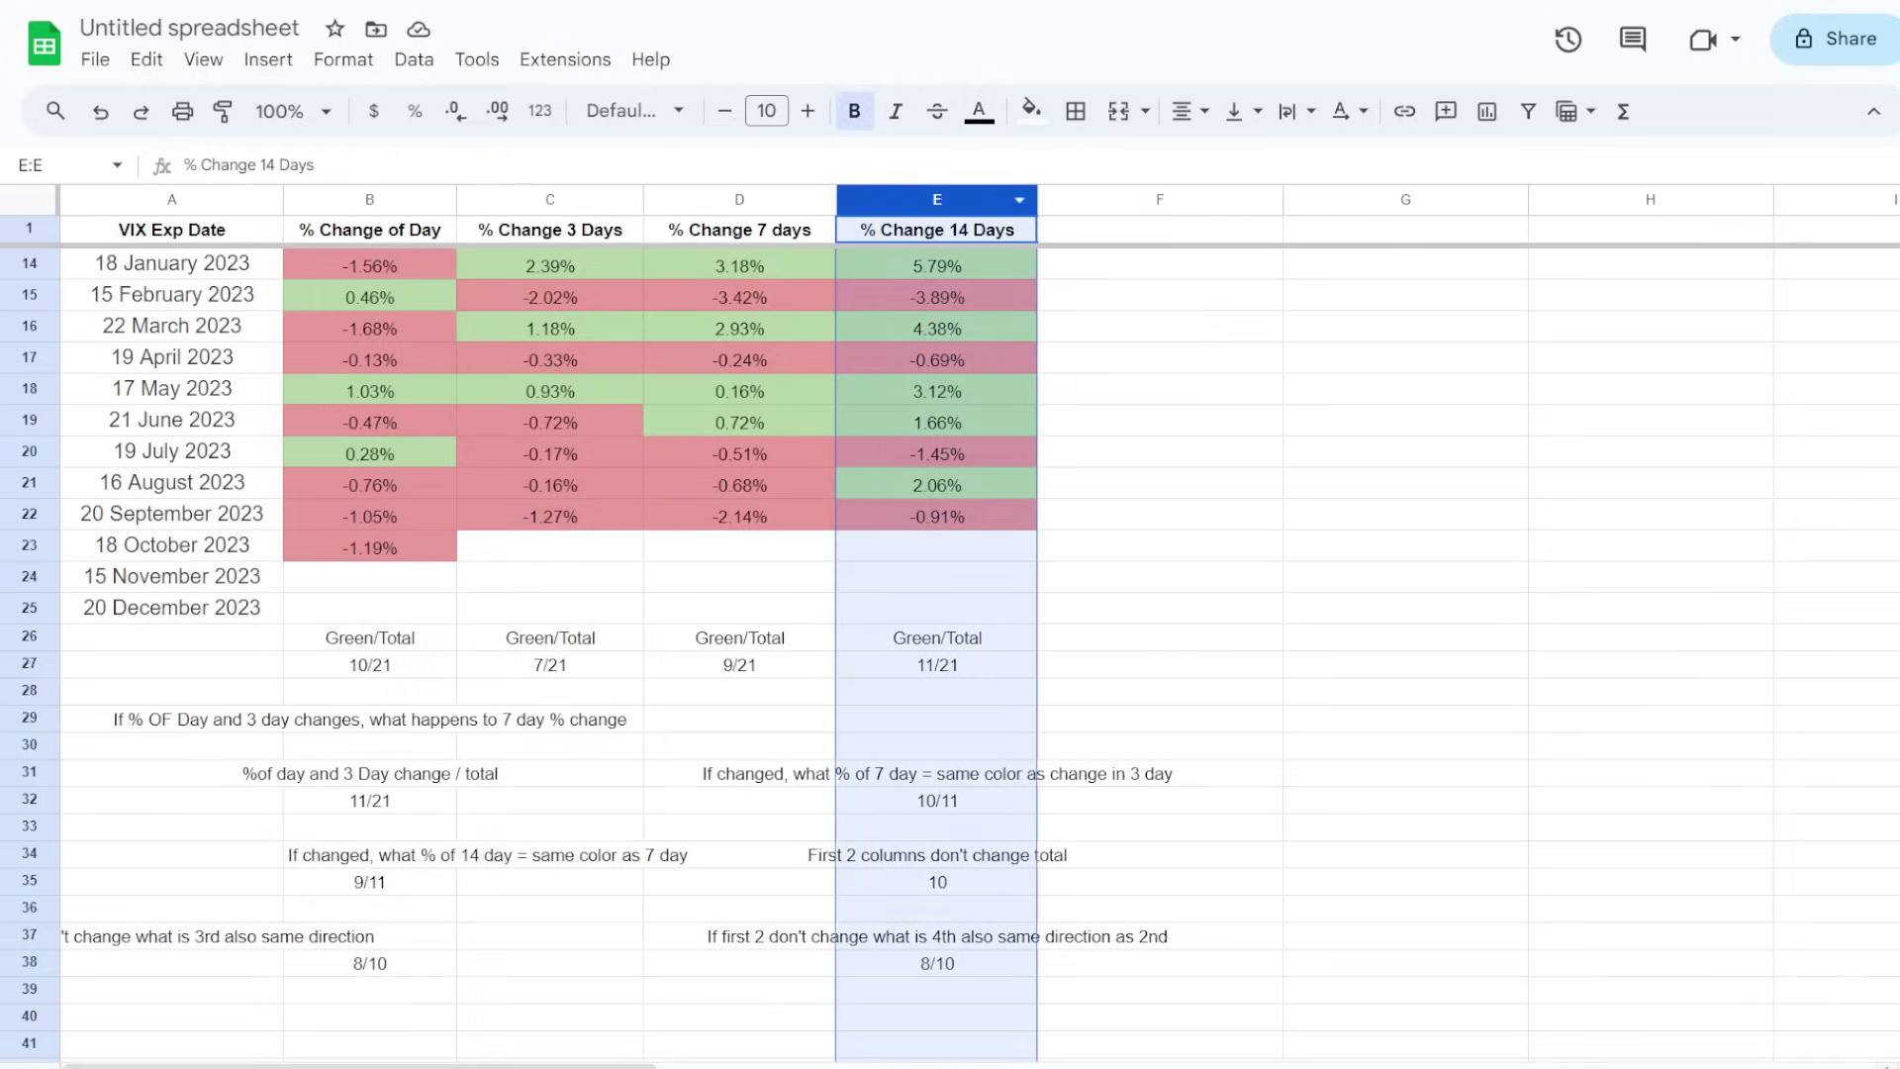
click(549, 515)
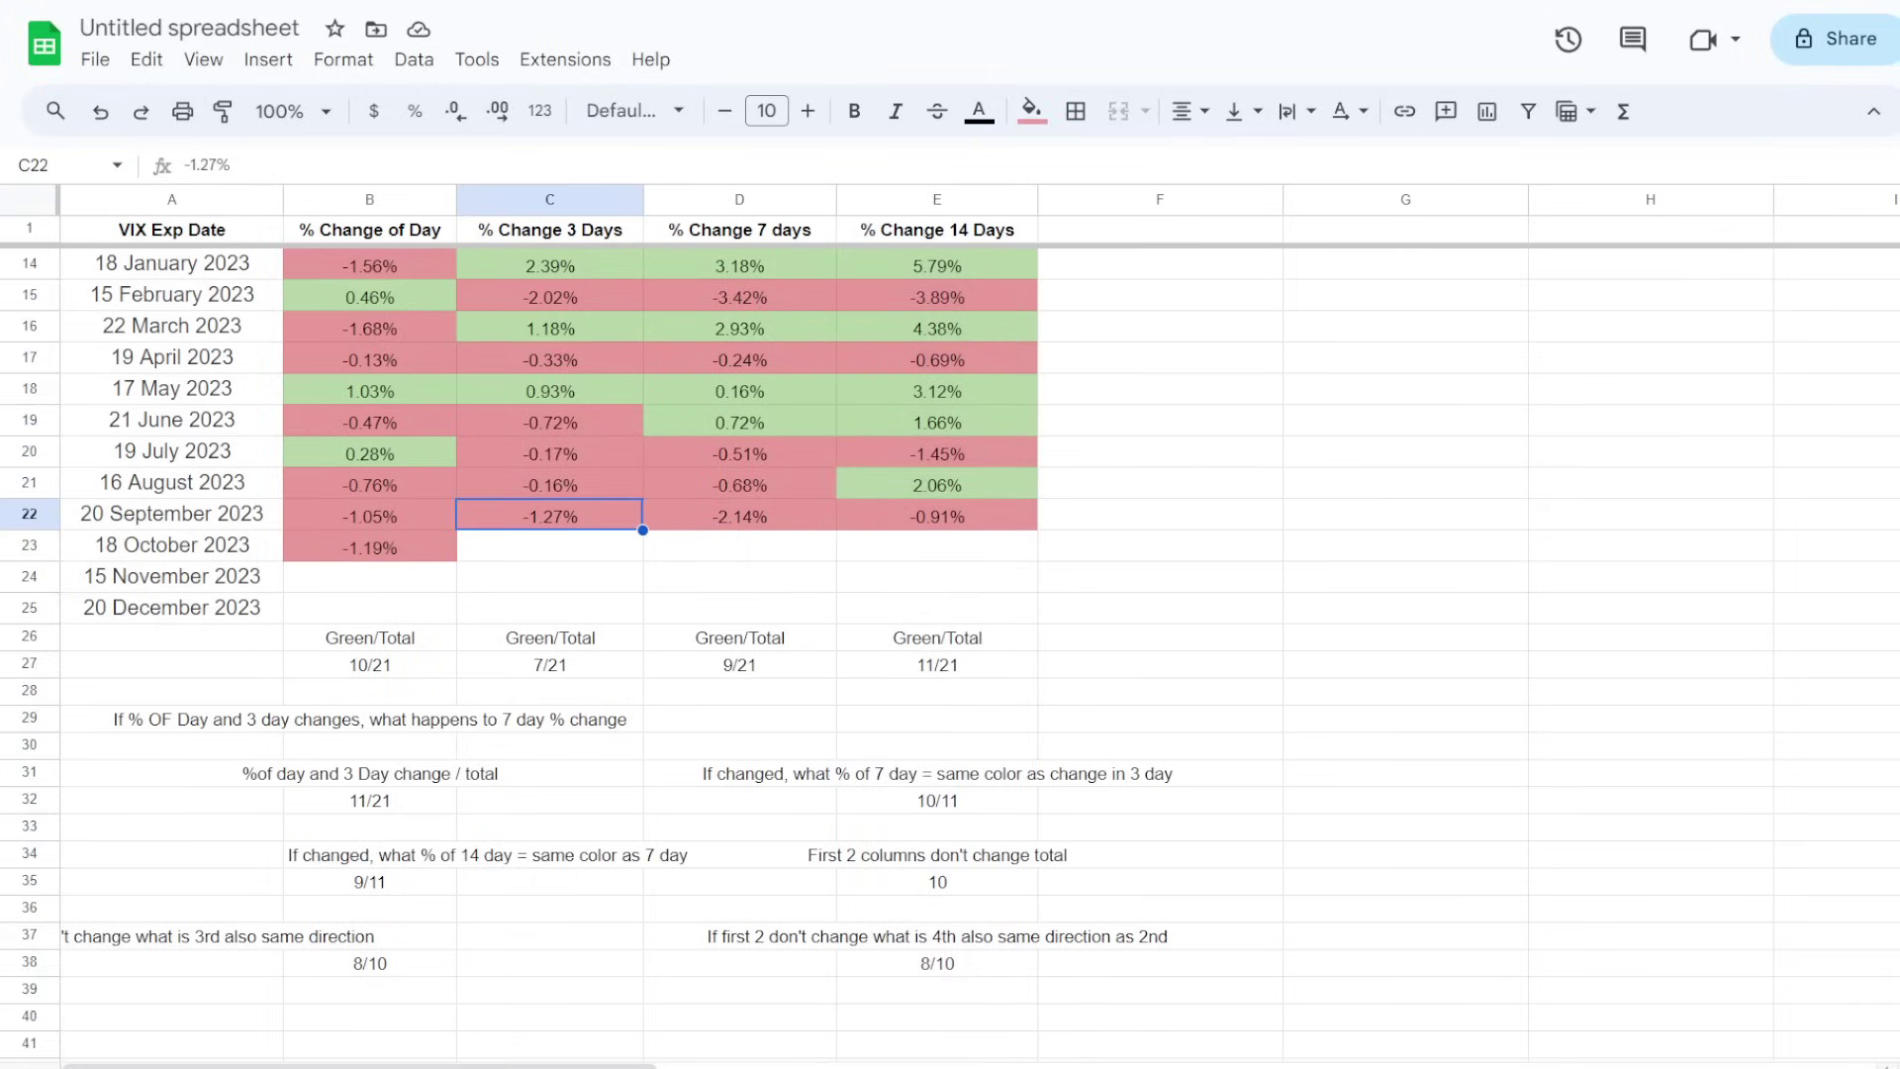
click(549, 198)
click(1405, 451)
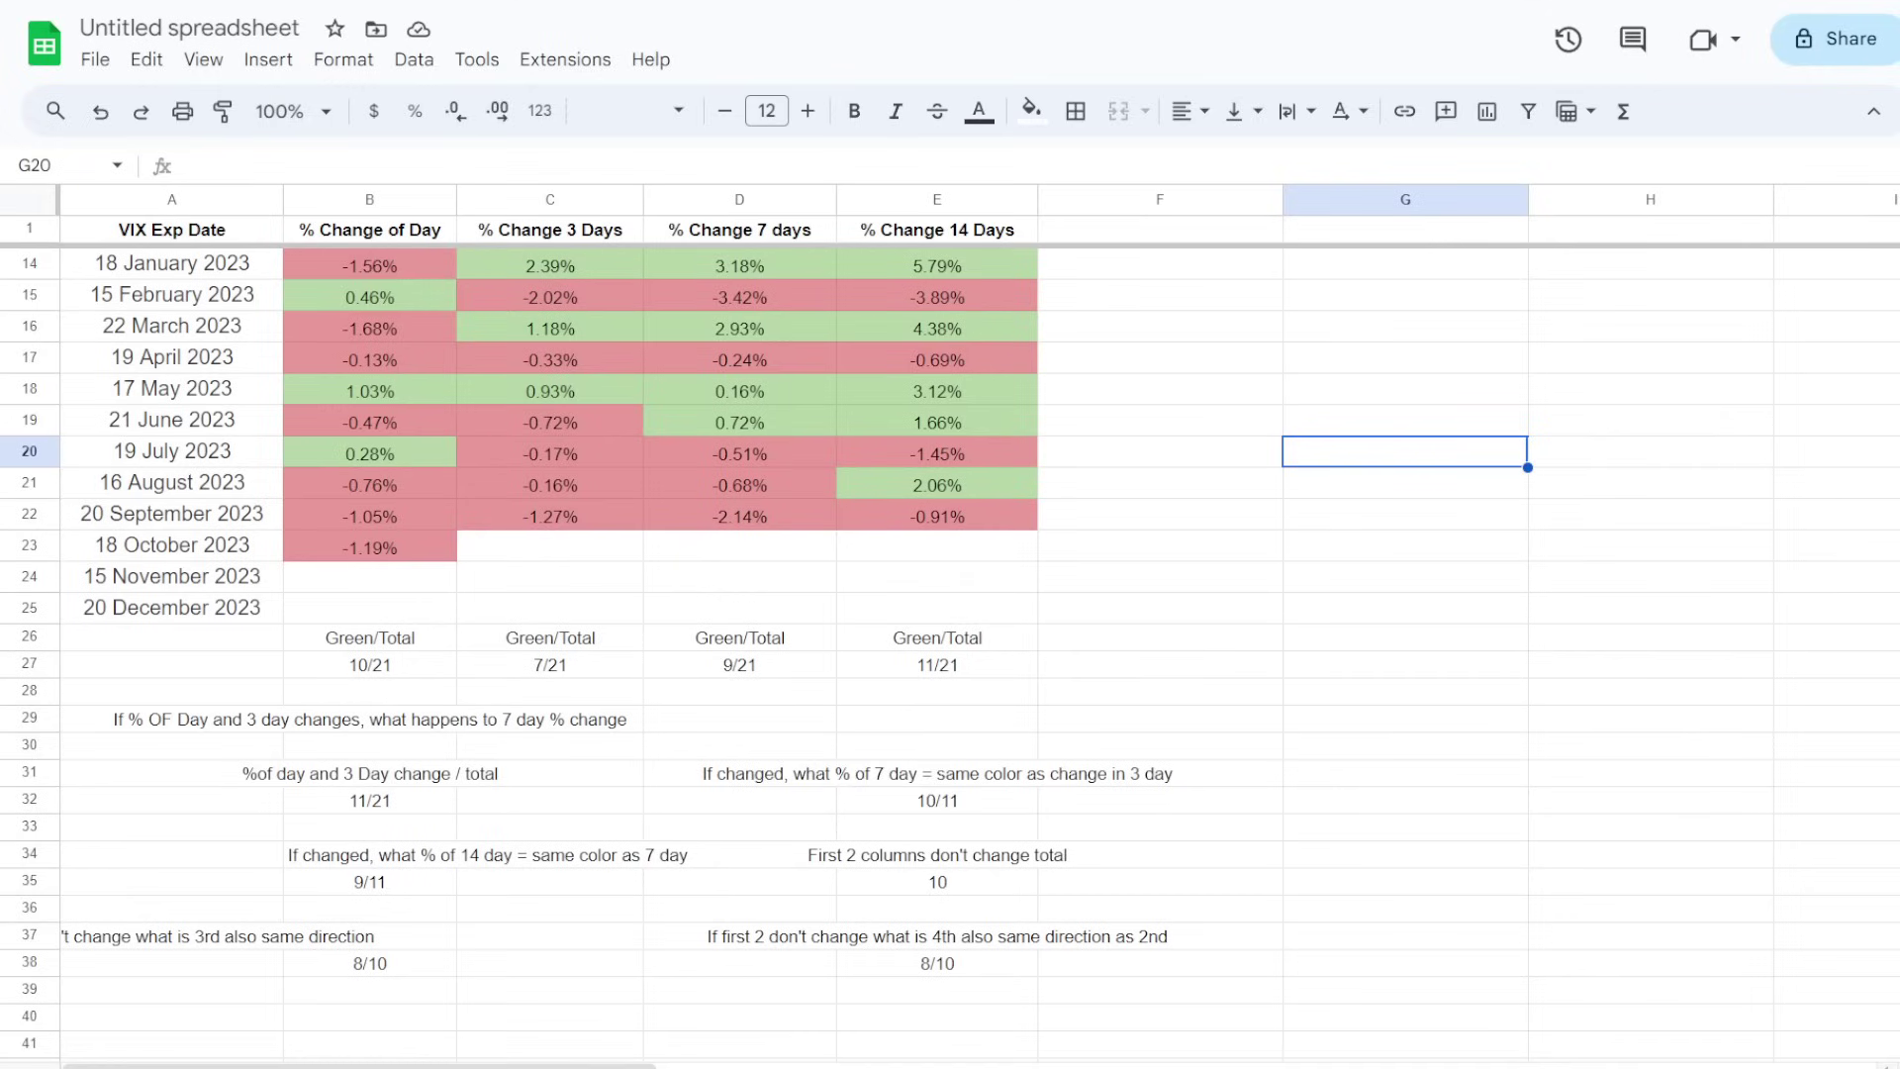
click(739, 516)
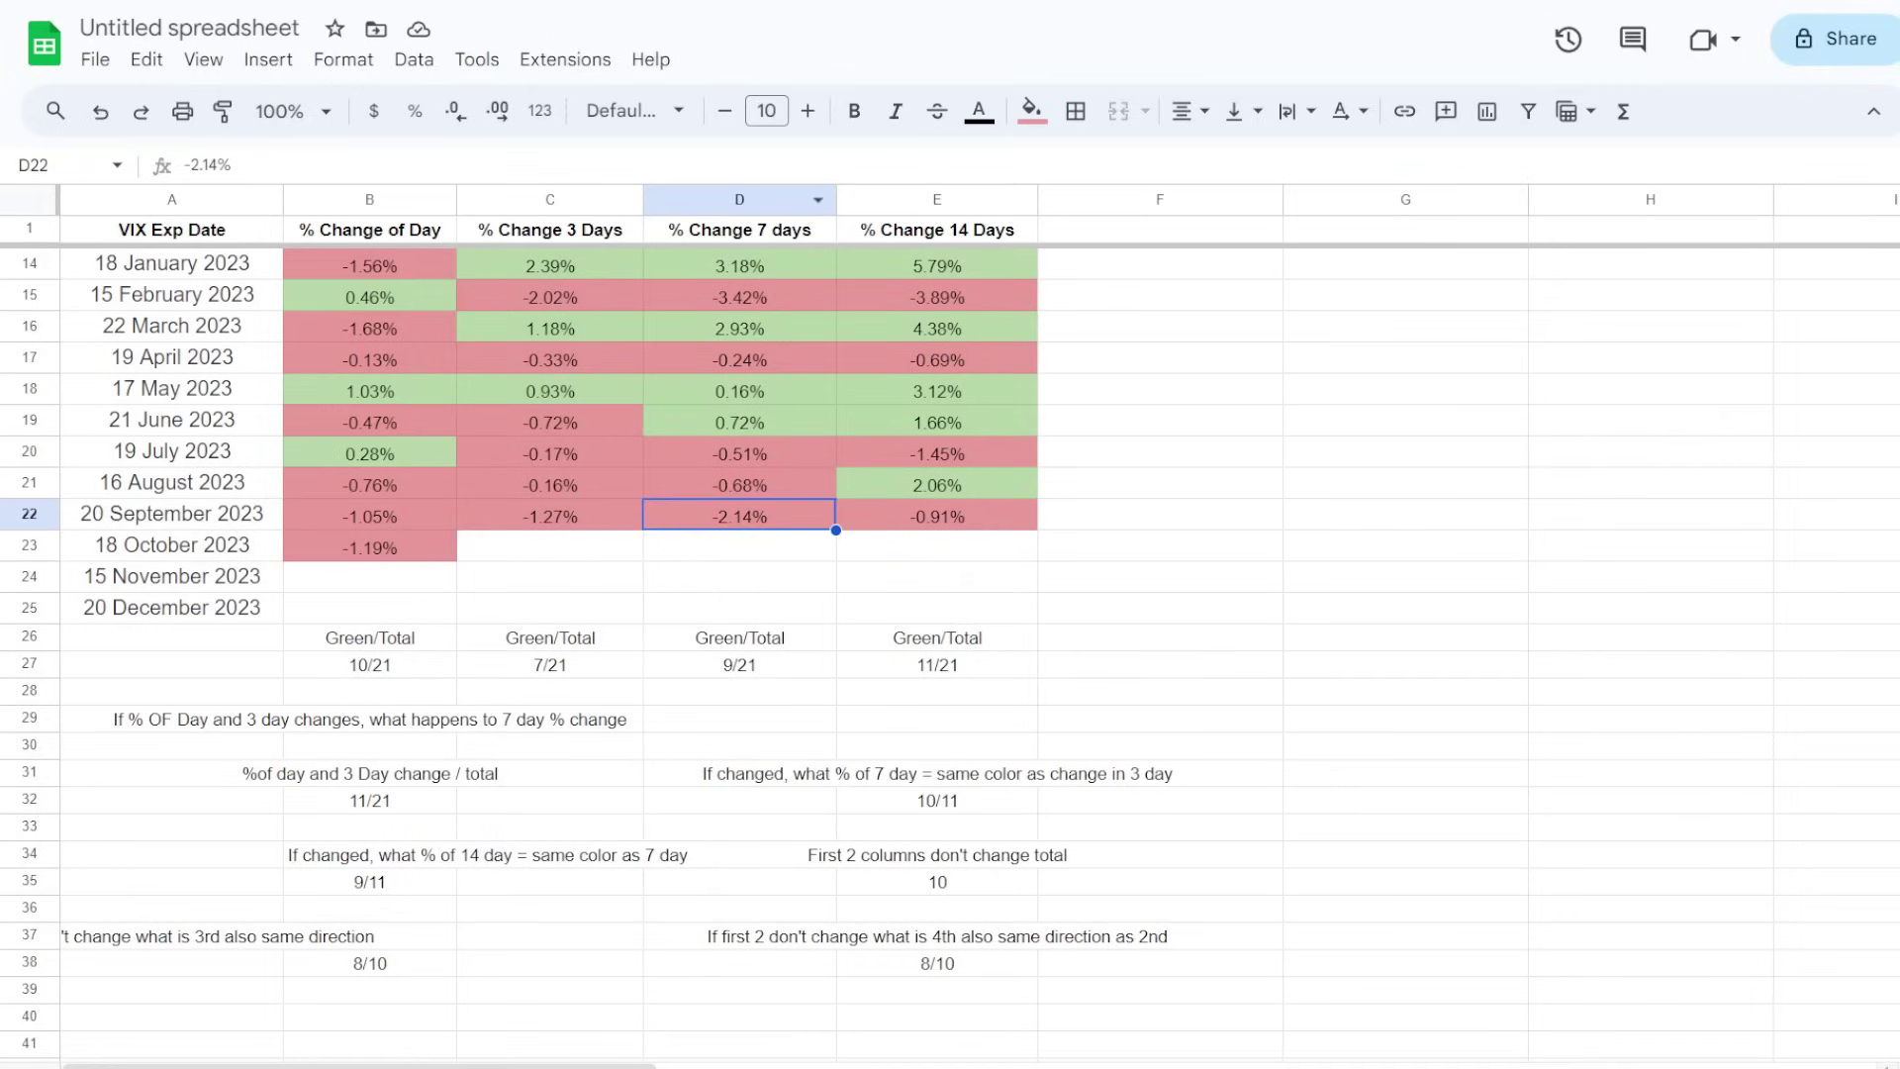
- Examine the 7-day and 14-day percentage change columns across the 2023 VIX expiration dates
click(739, 199)
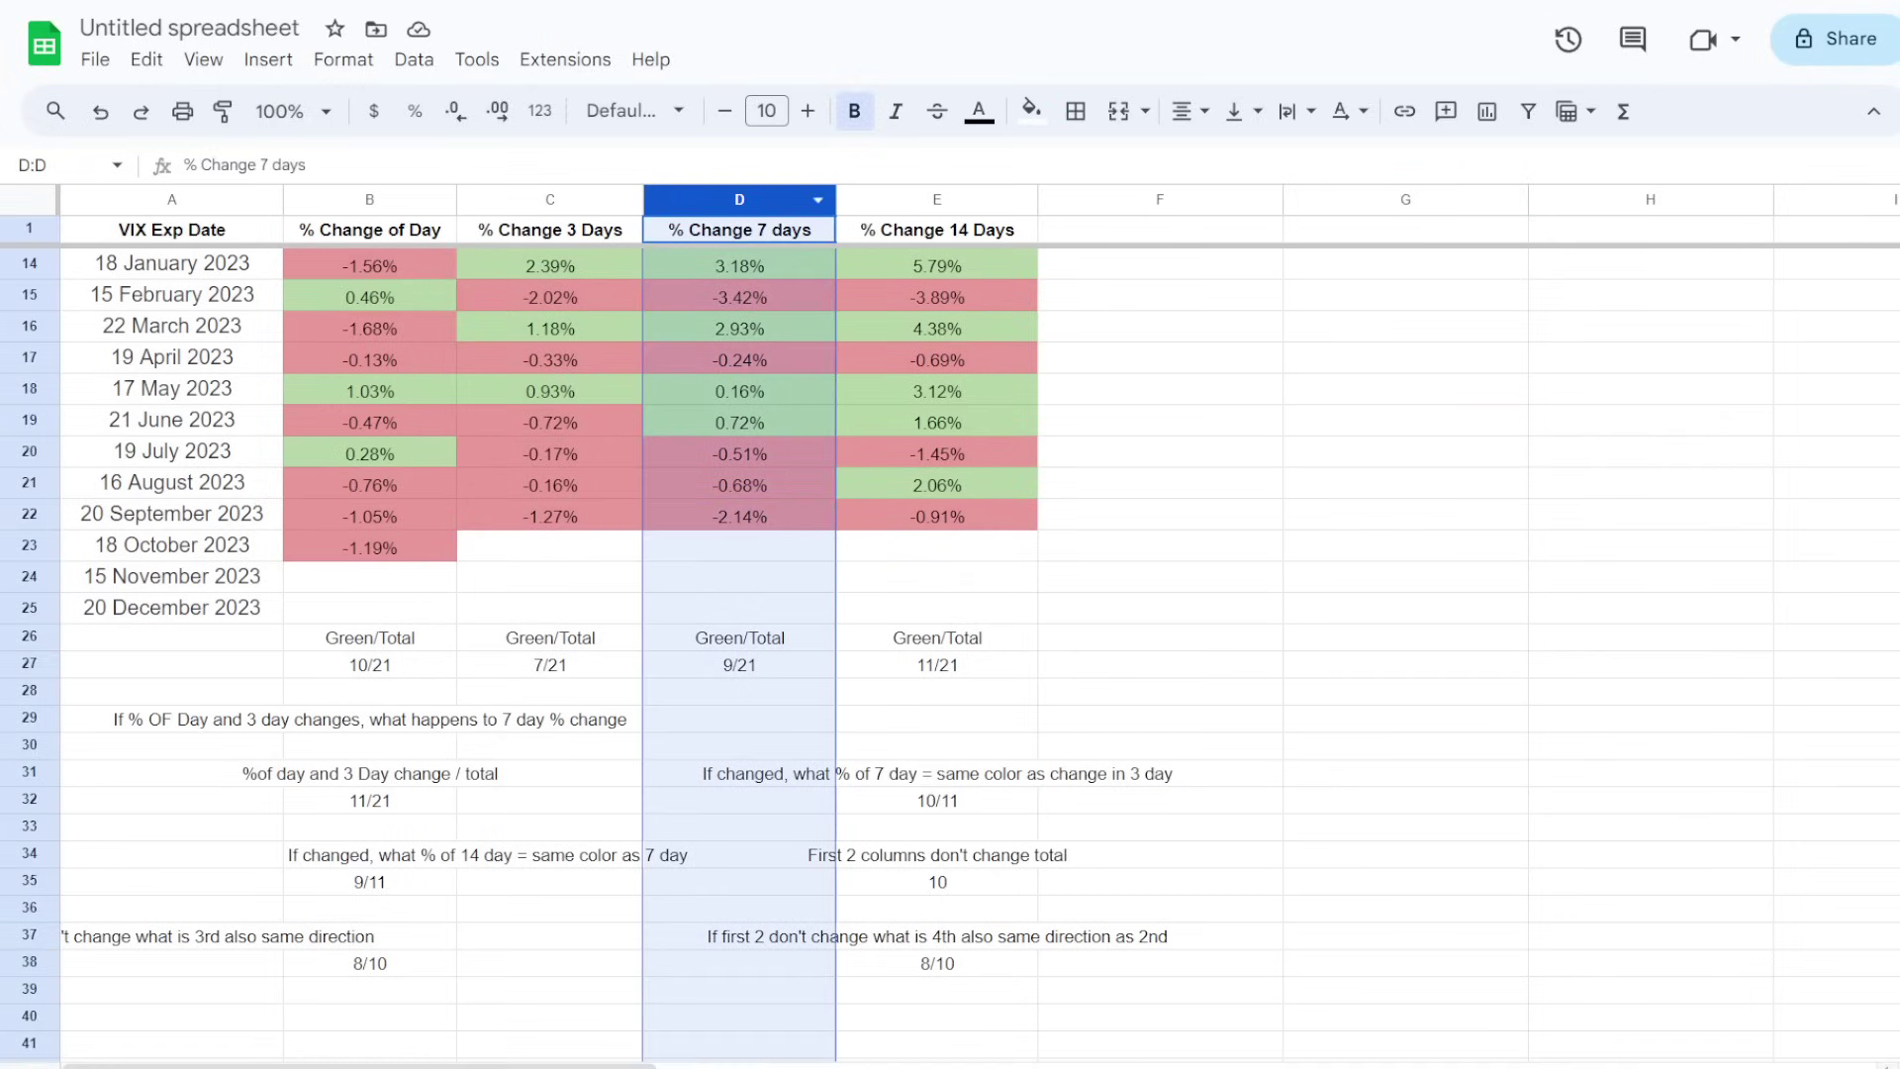
click(1159, 576)
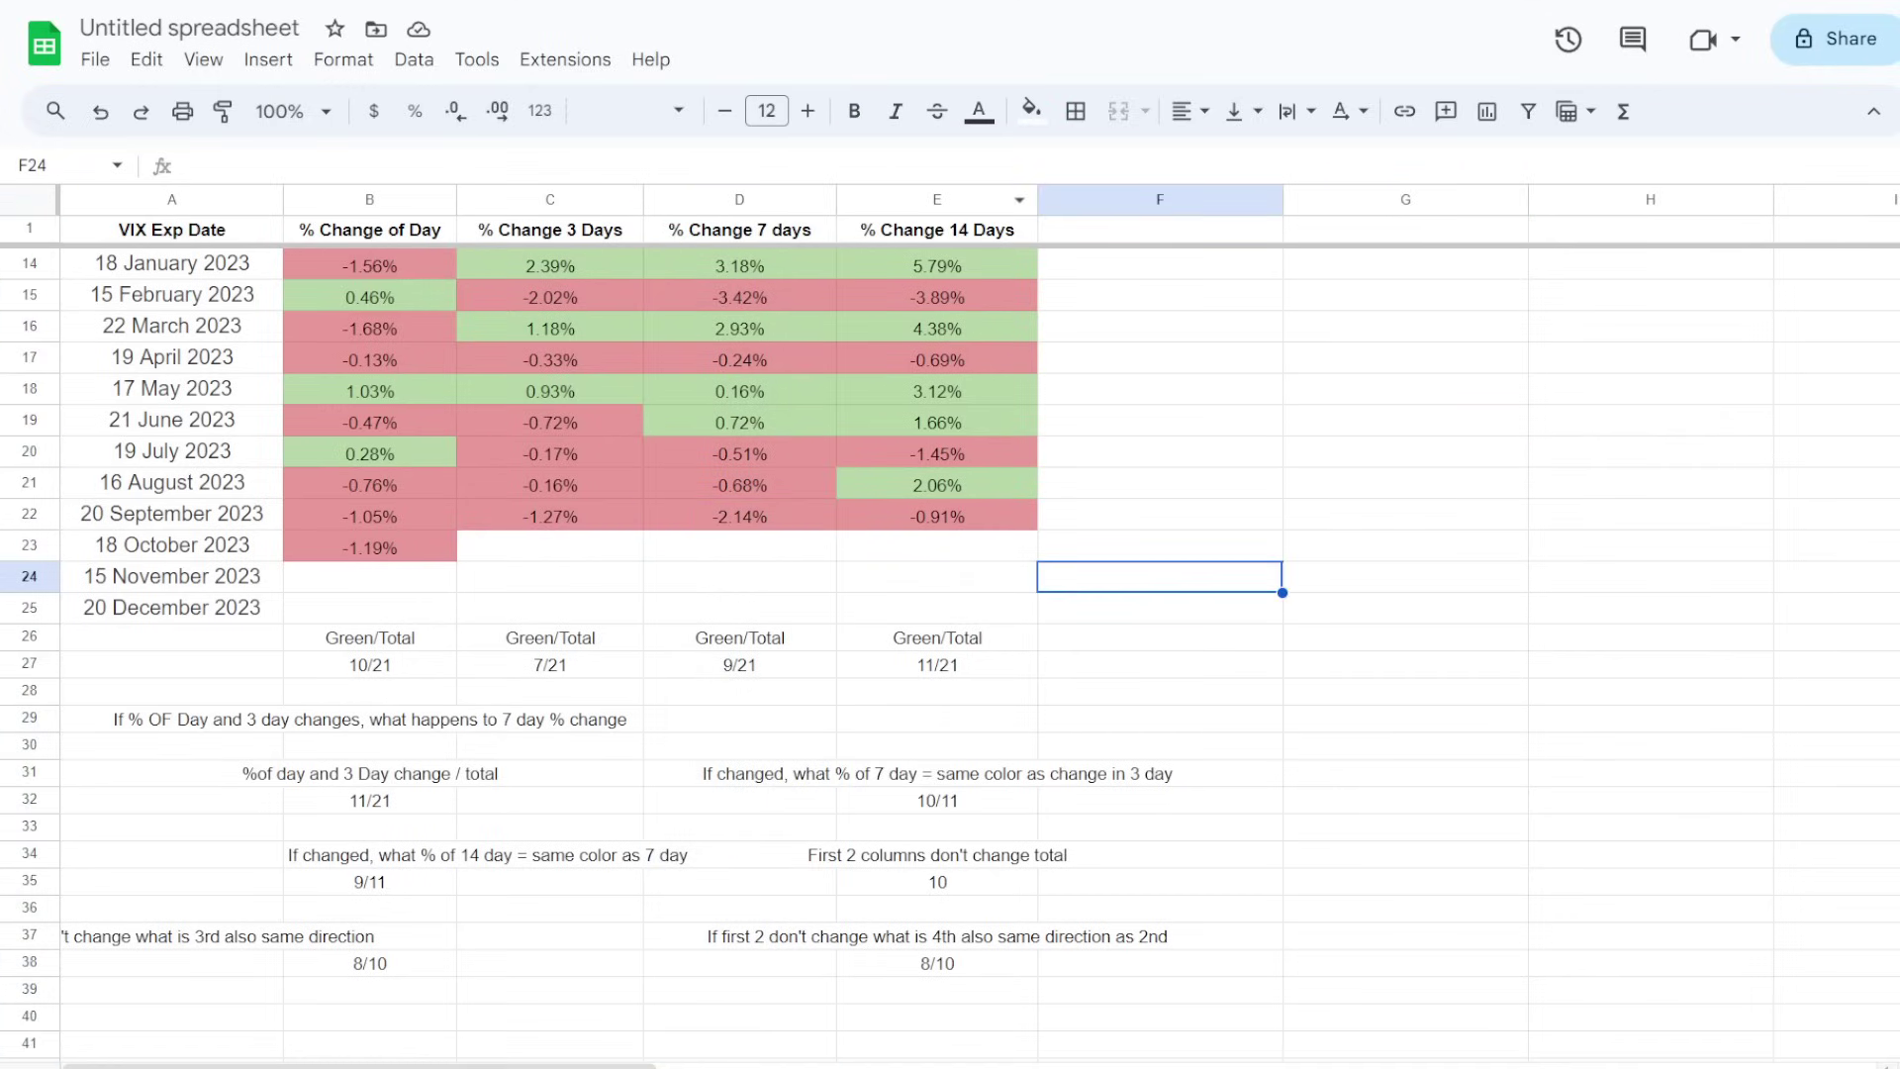
click(938, 199)
click(1159, 514)
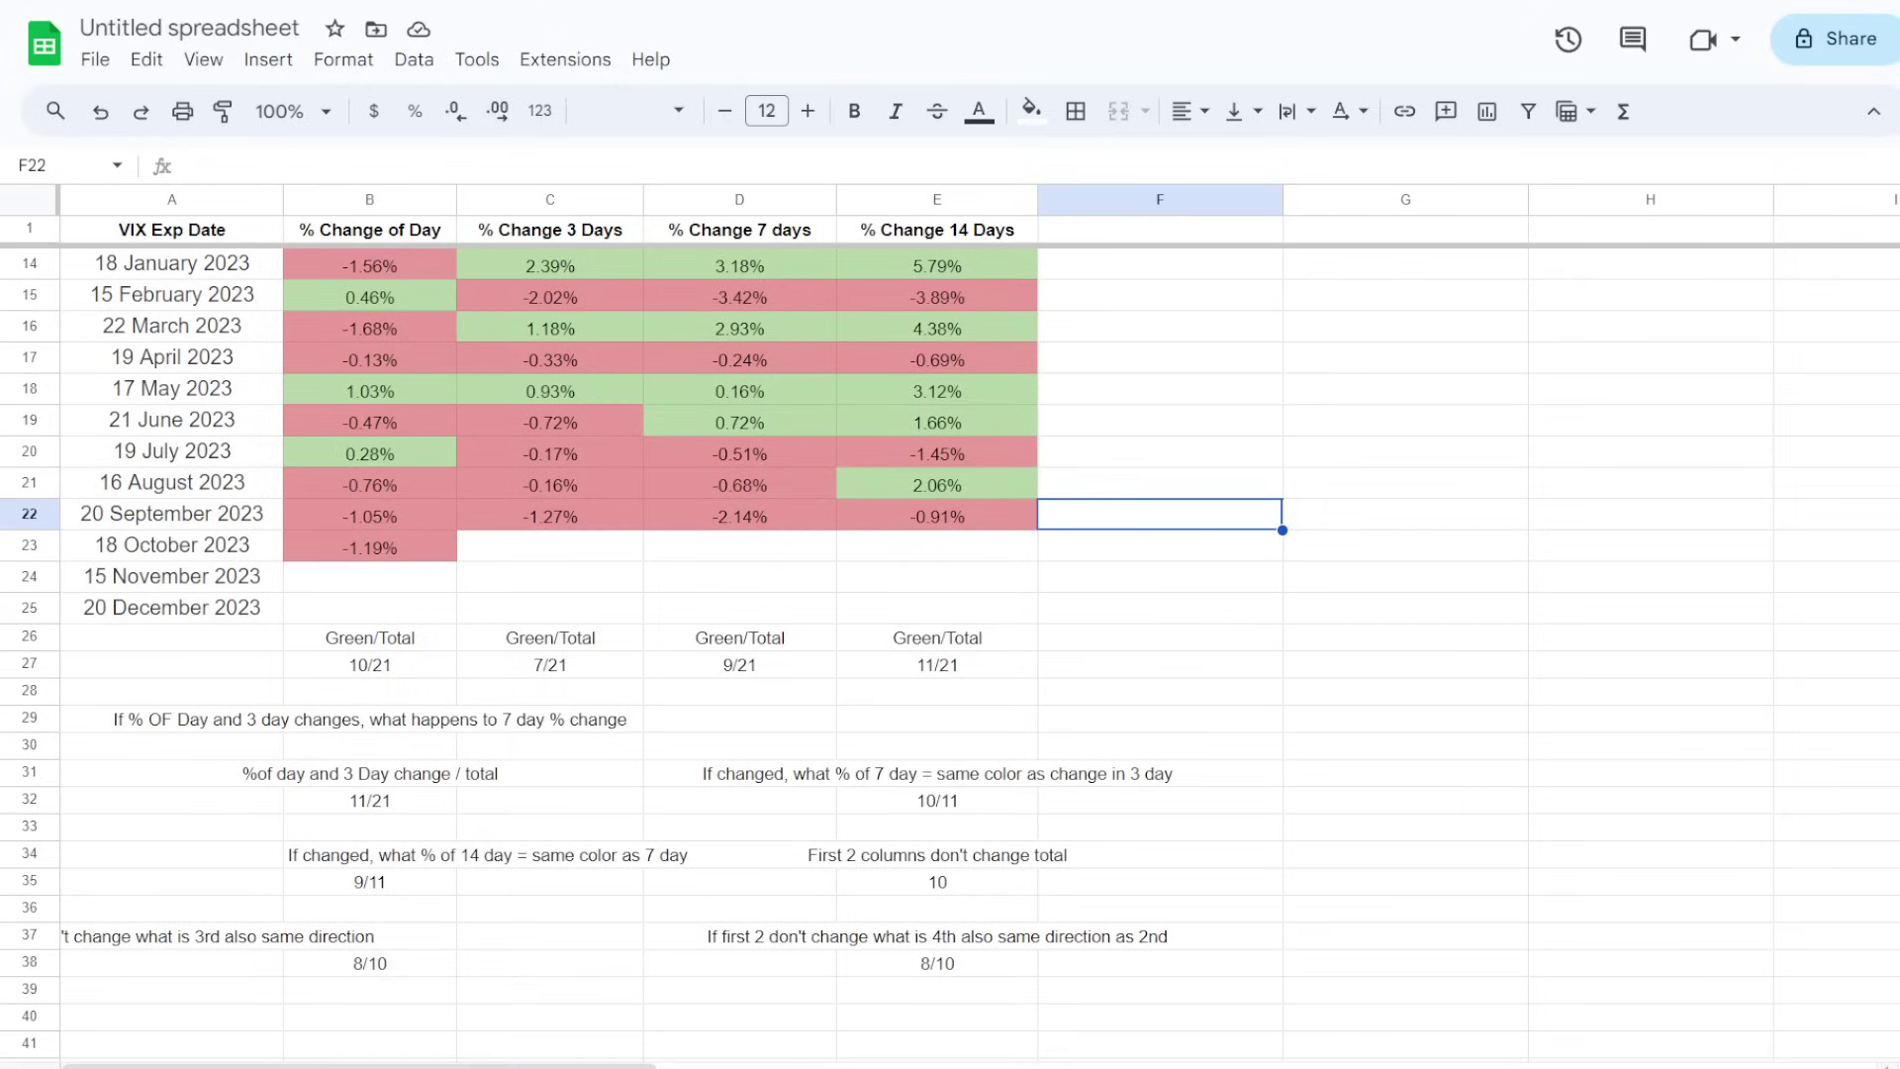
- Examine the 18 October 2023 row, checking its day change and the still empty 3-day, 7-day and 14-day columns
click(550, 545)
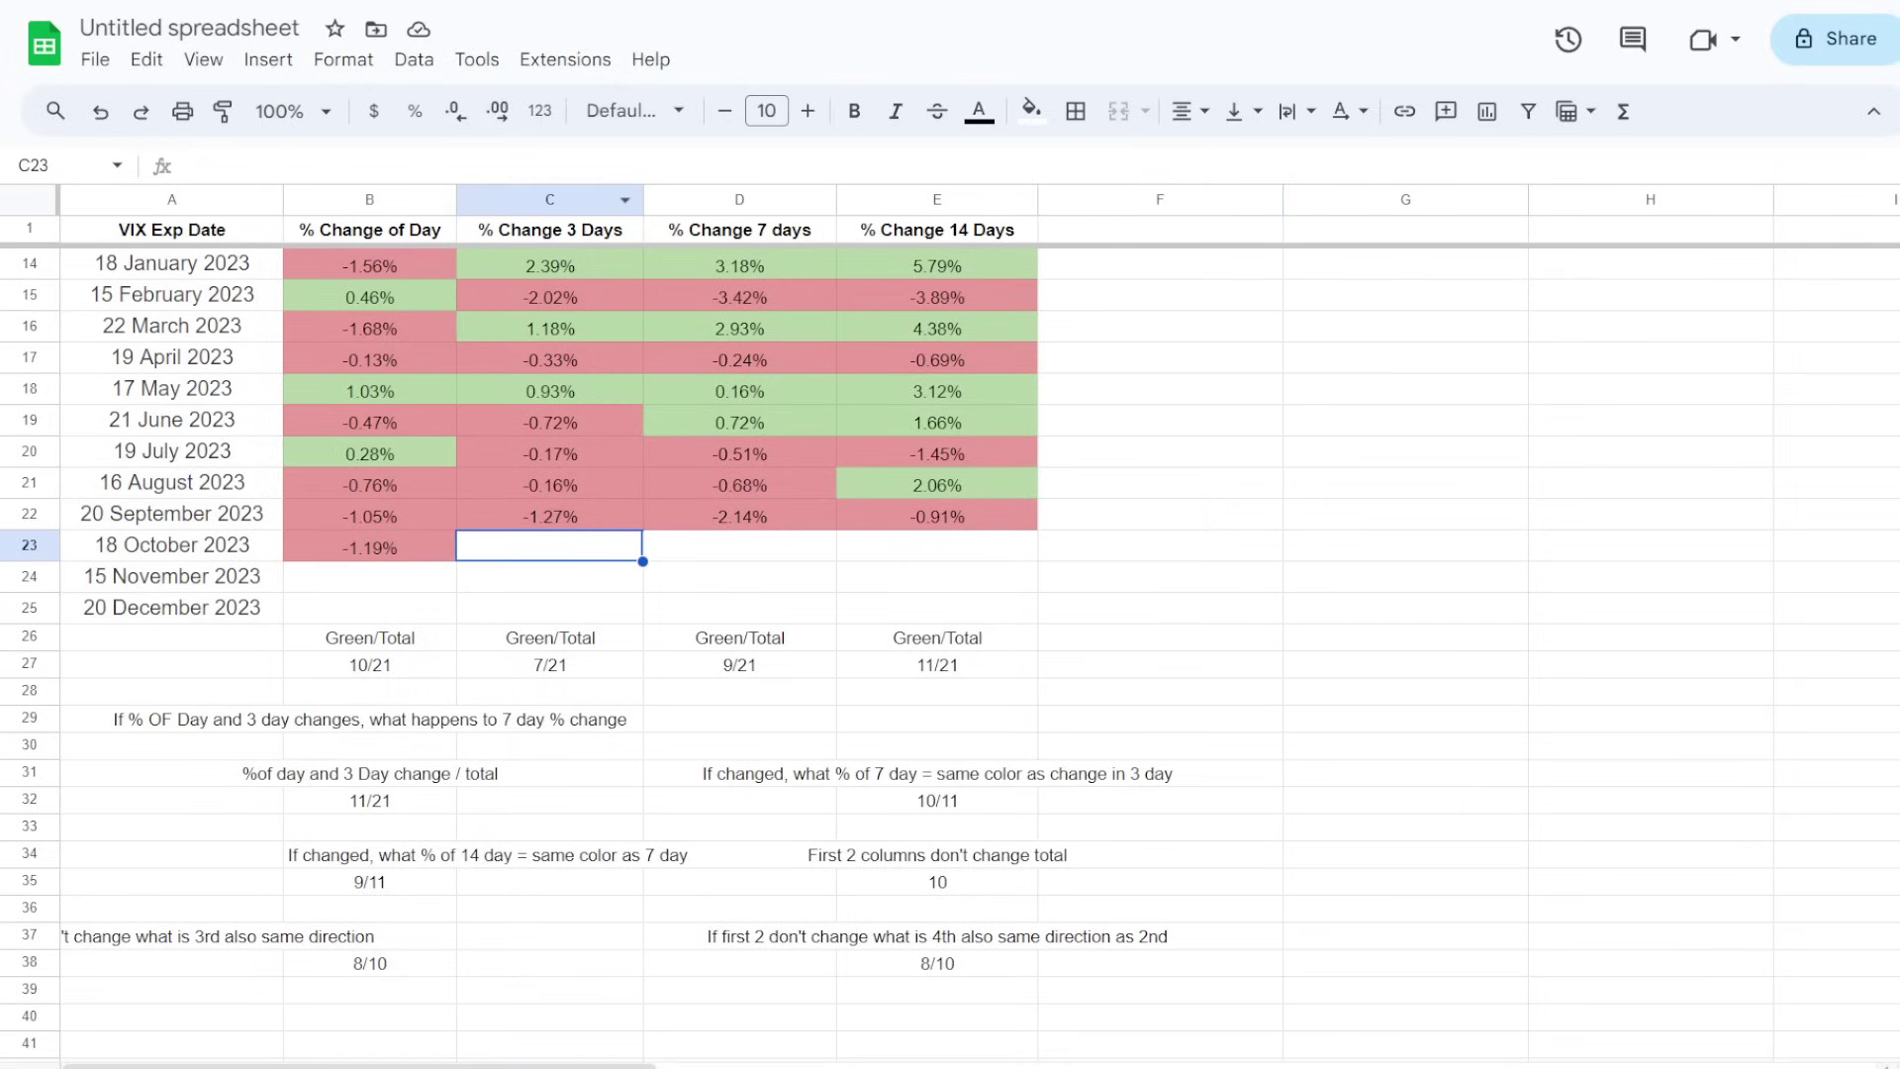
click(171, 545)
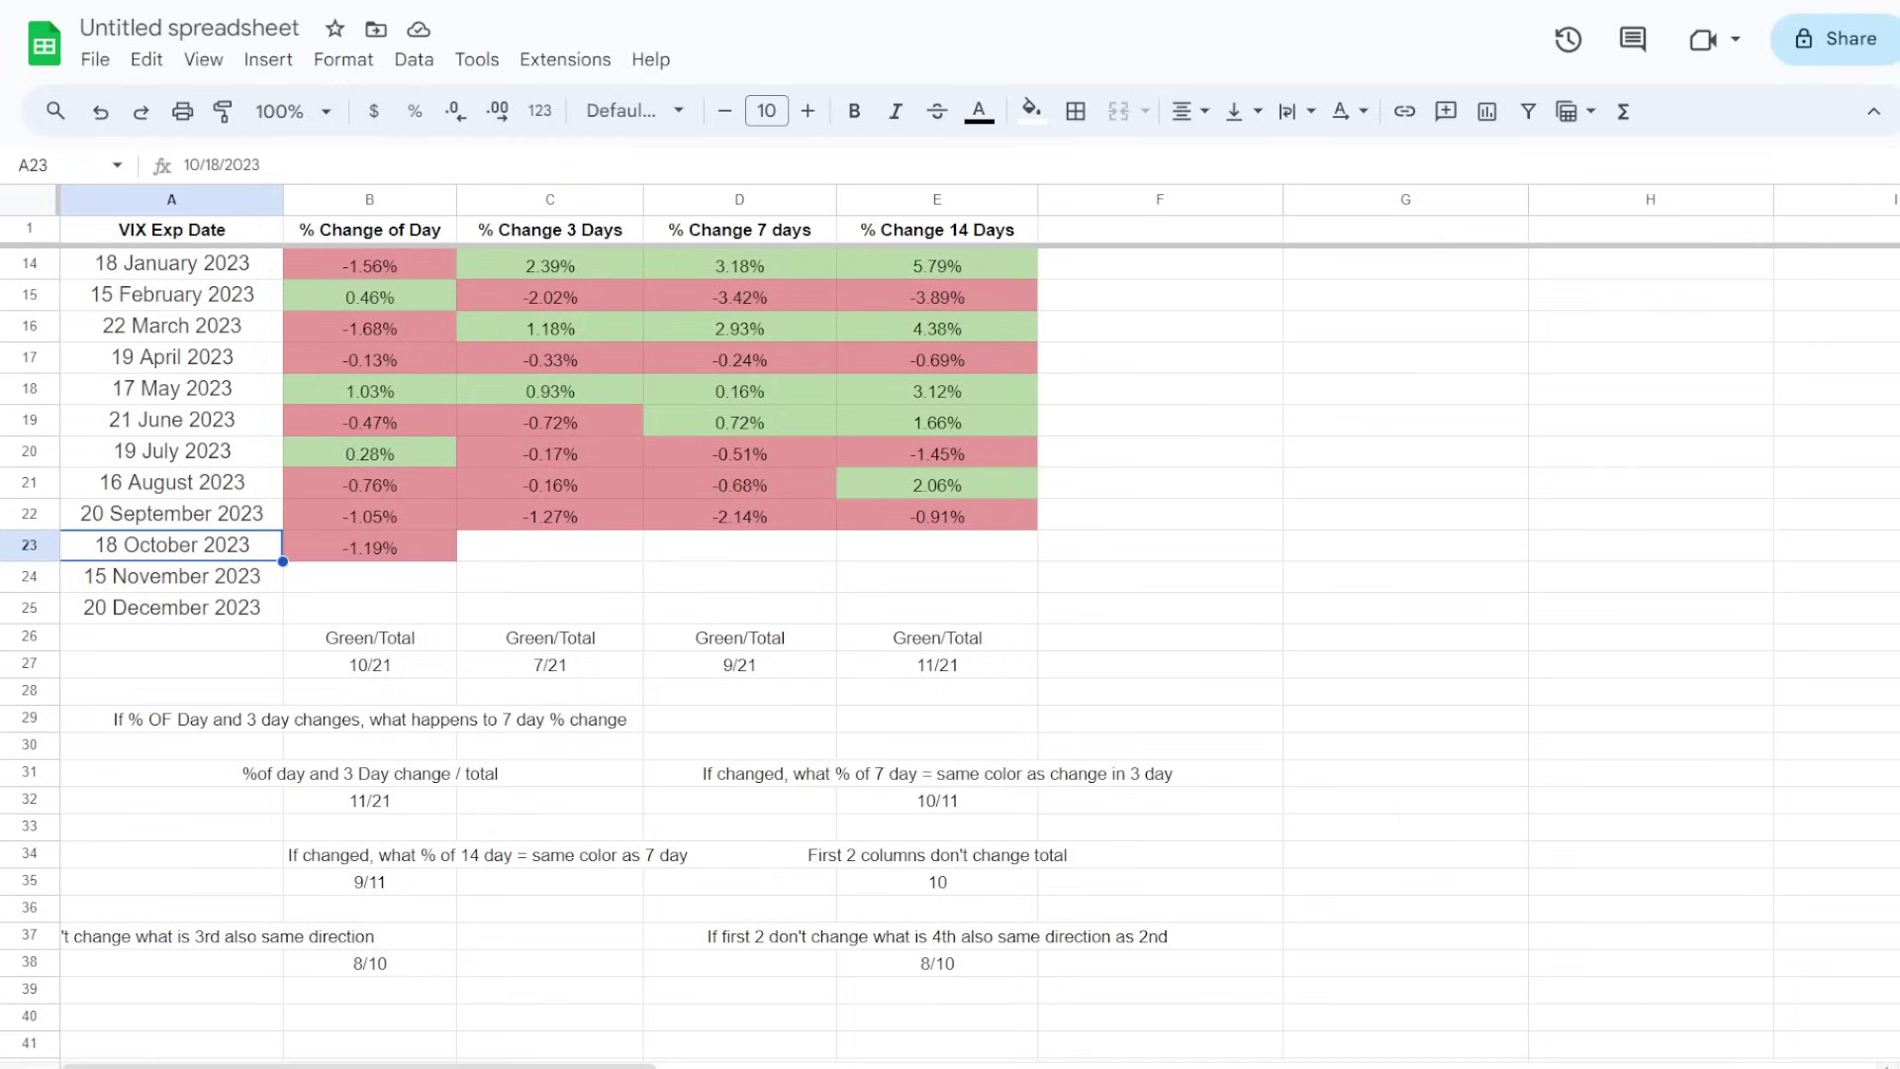
click(738, 546)
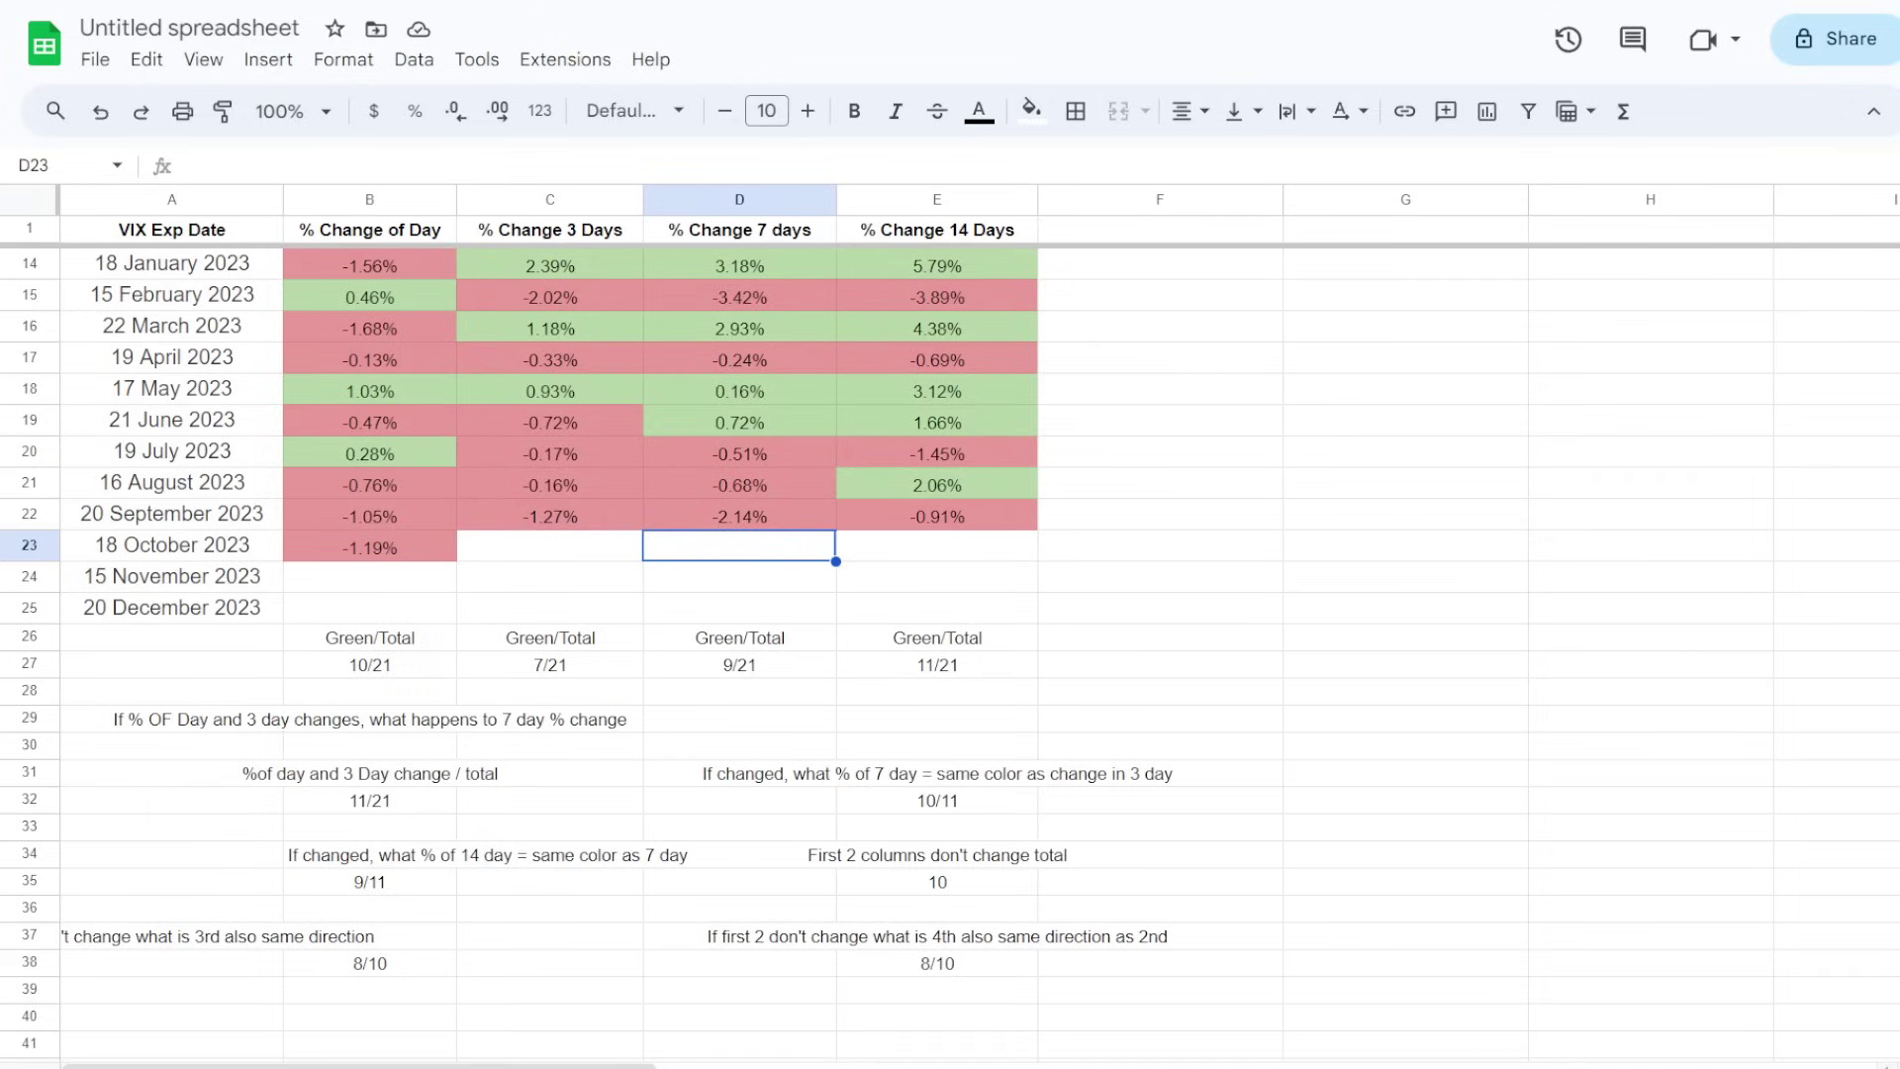
double_click(369, 545)
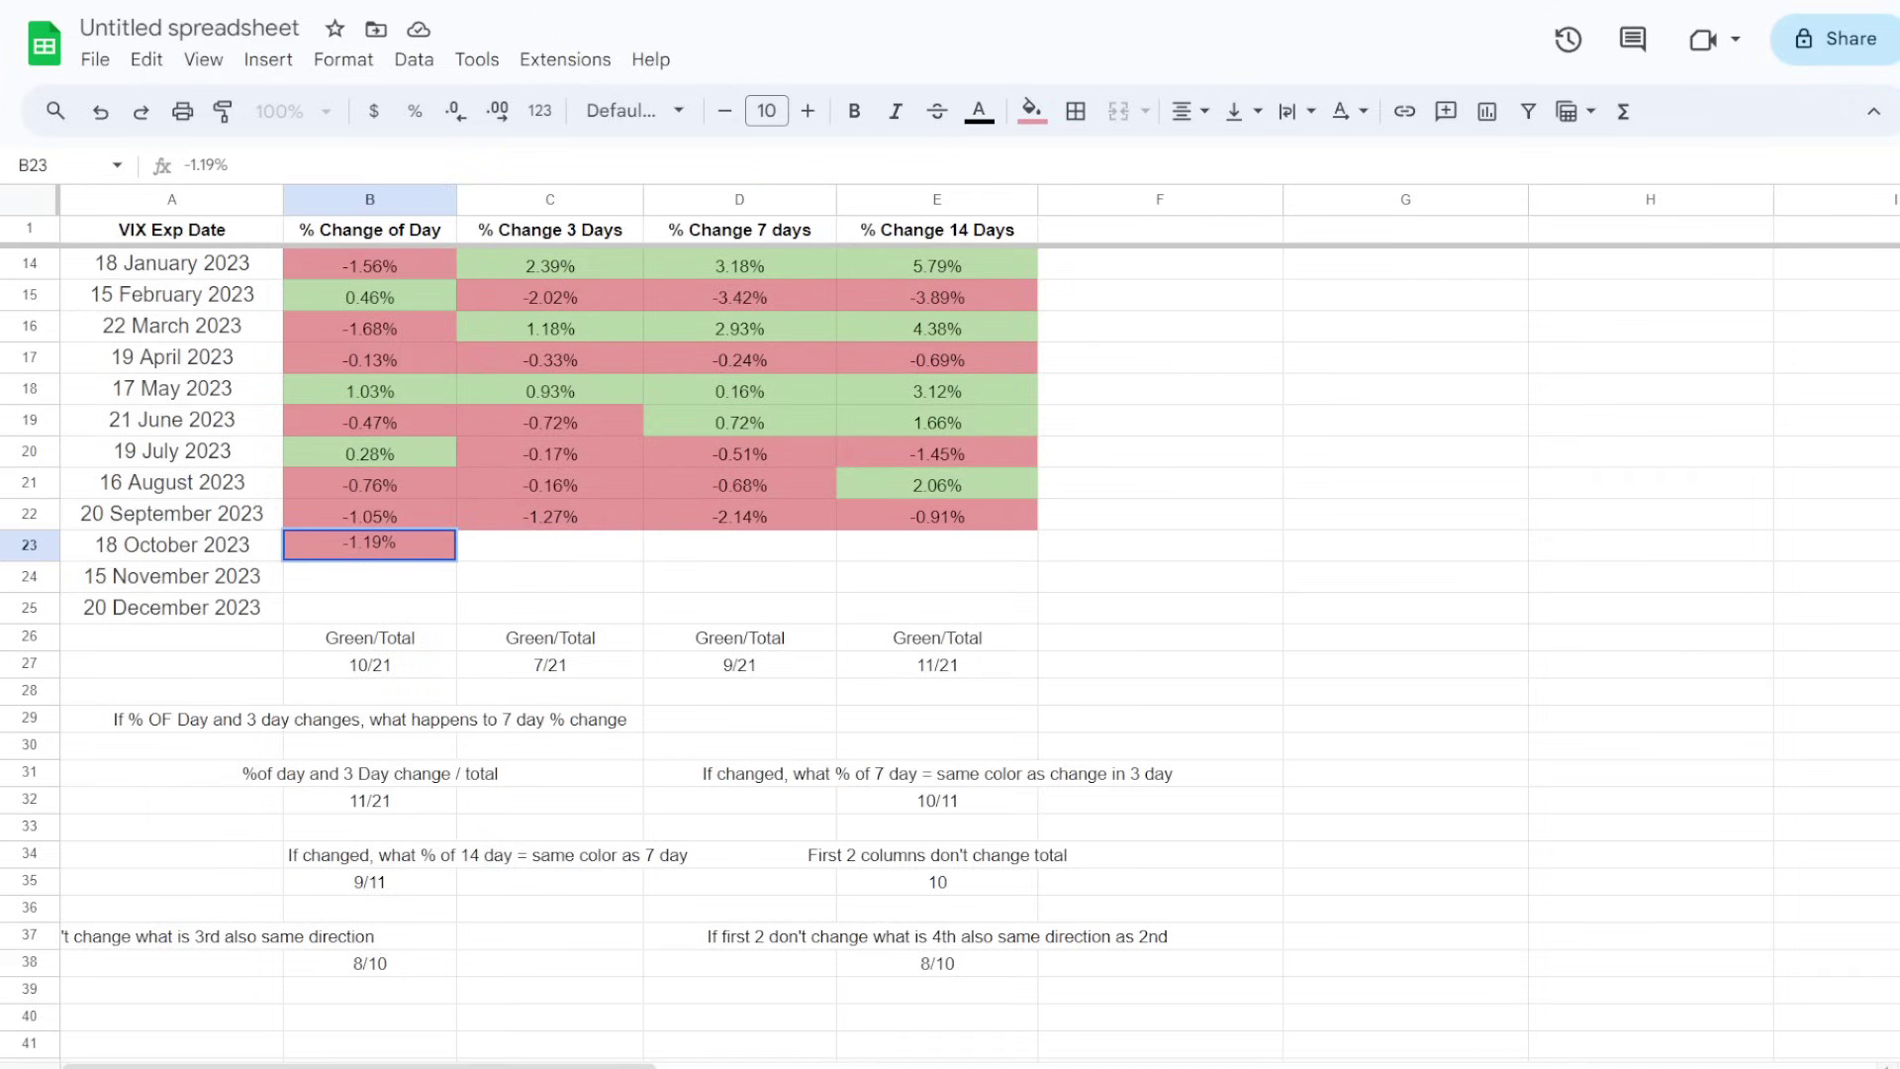
click(549, 576)
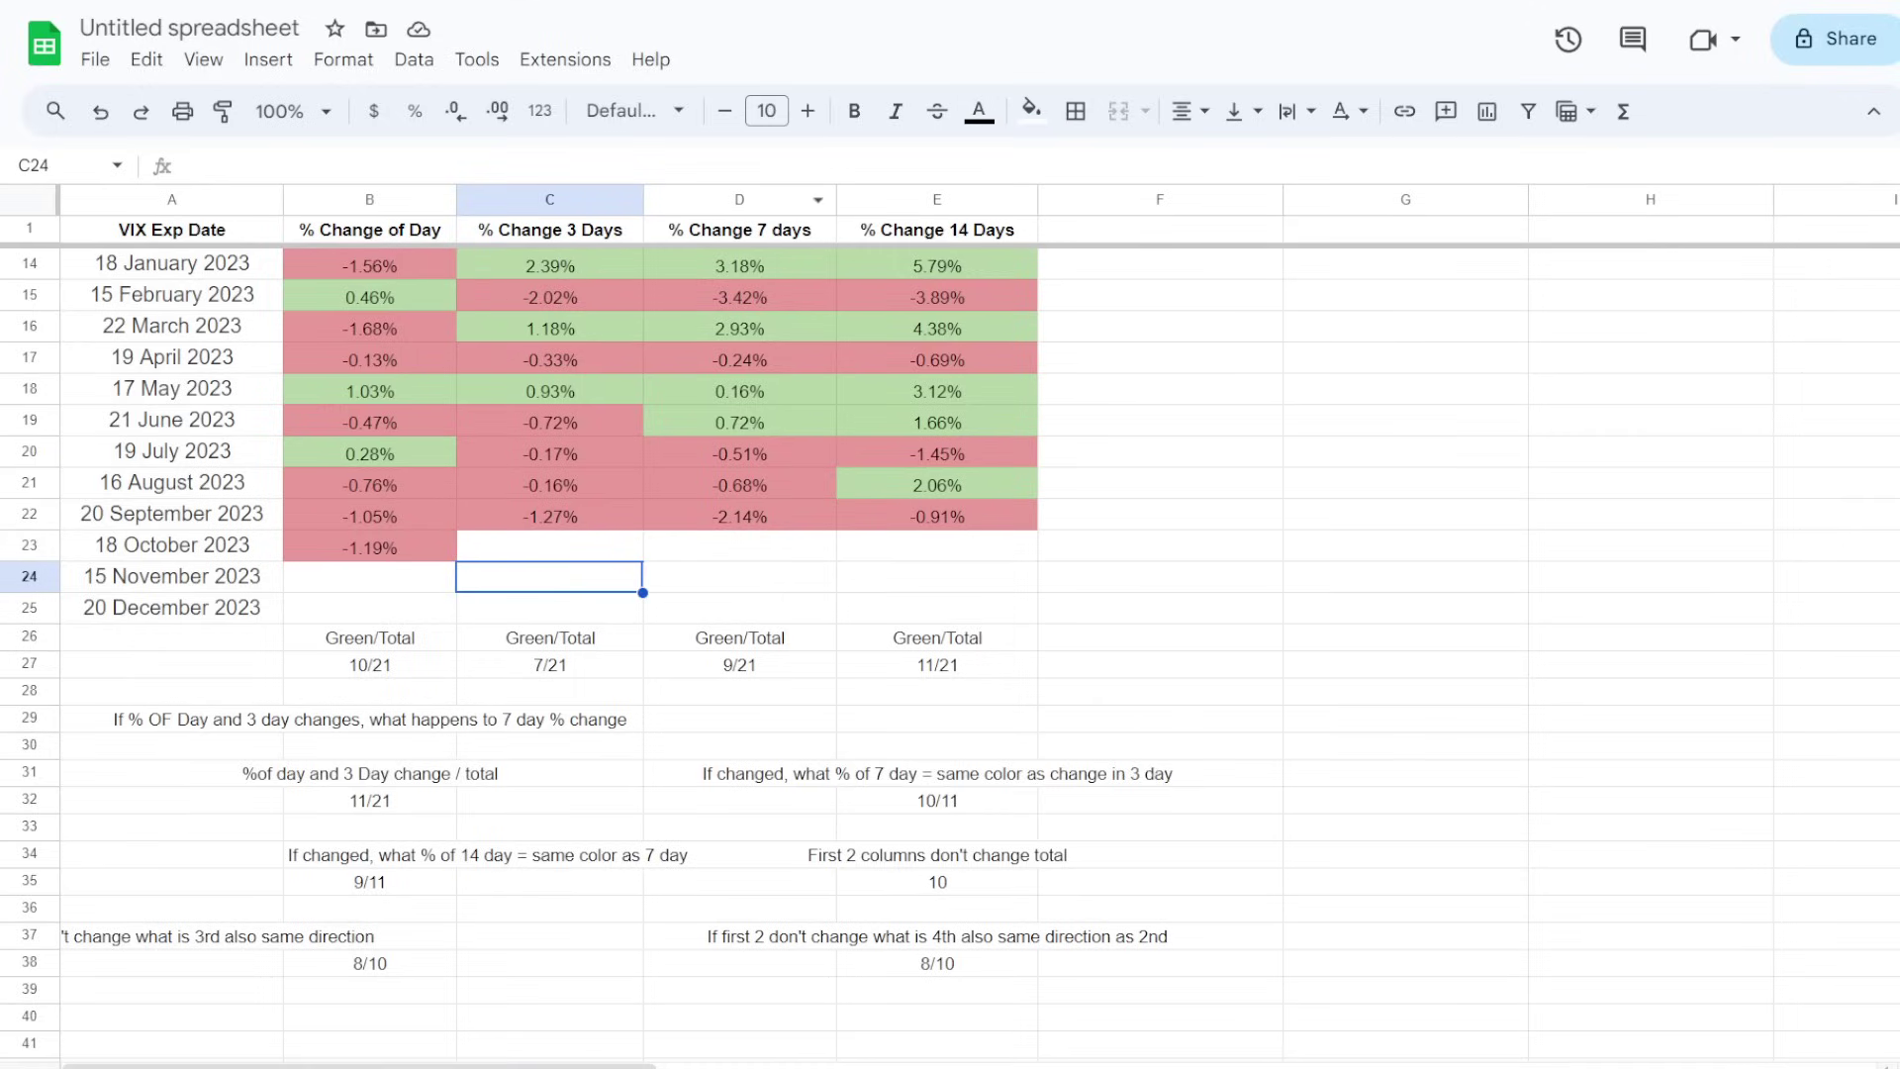
click(738, 545)
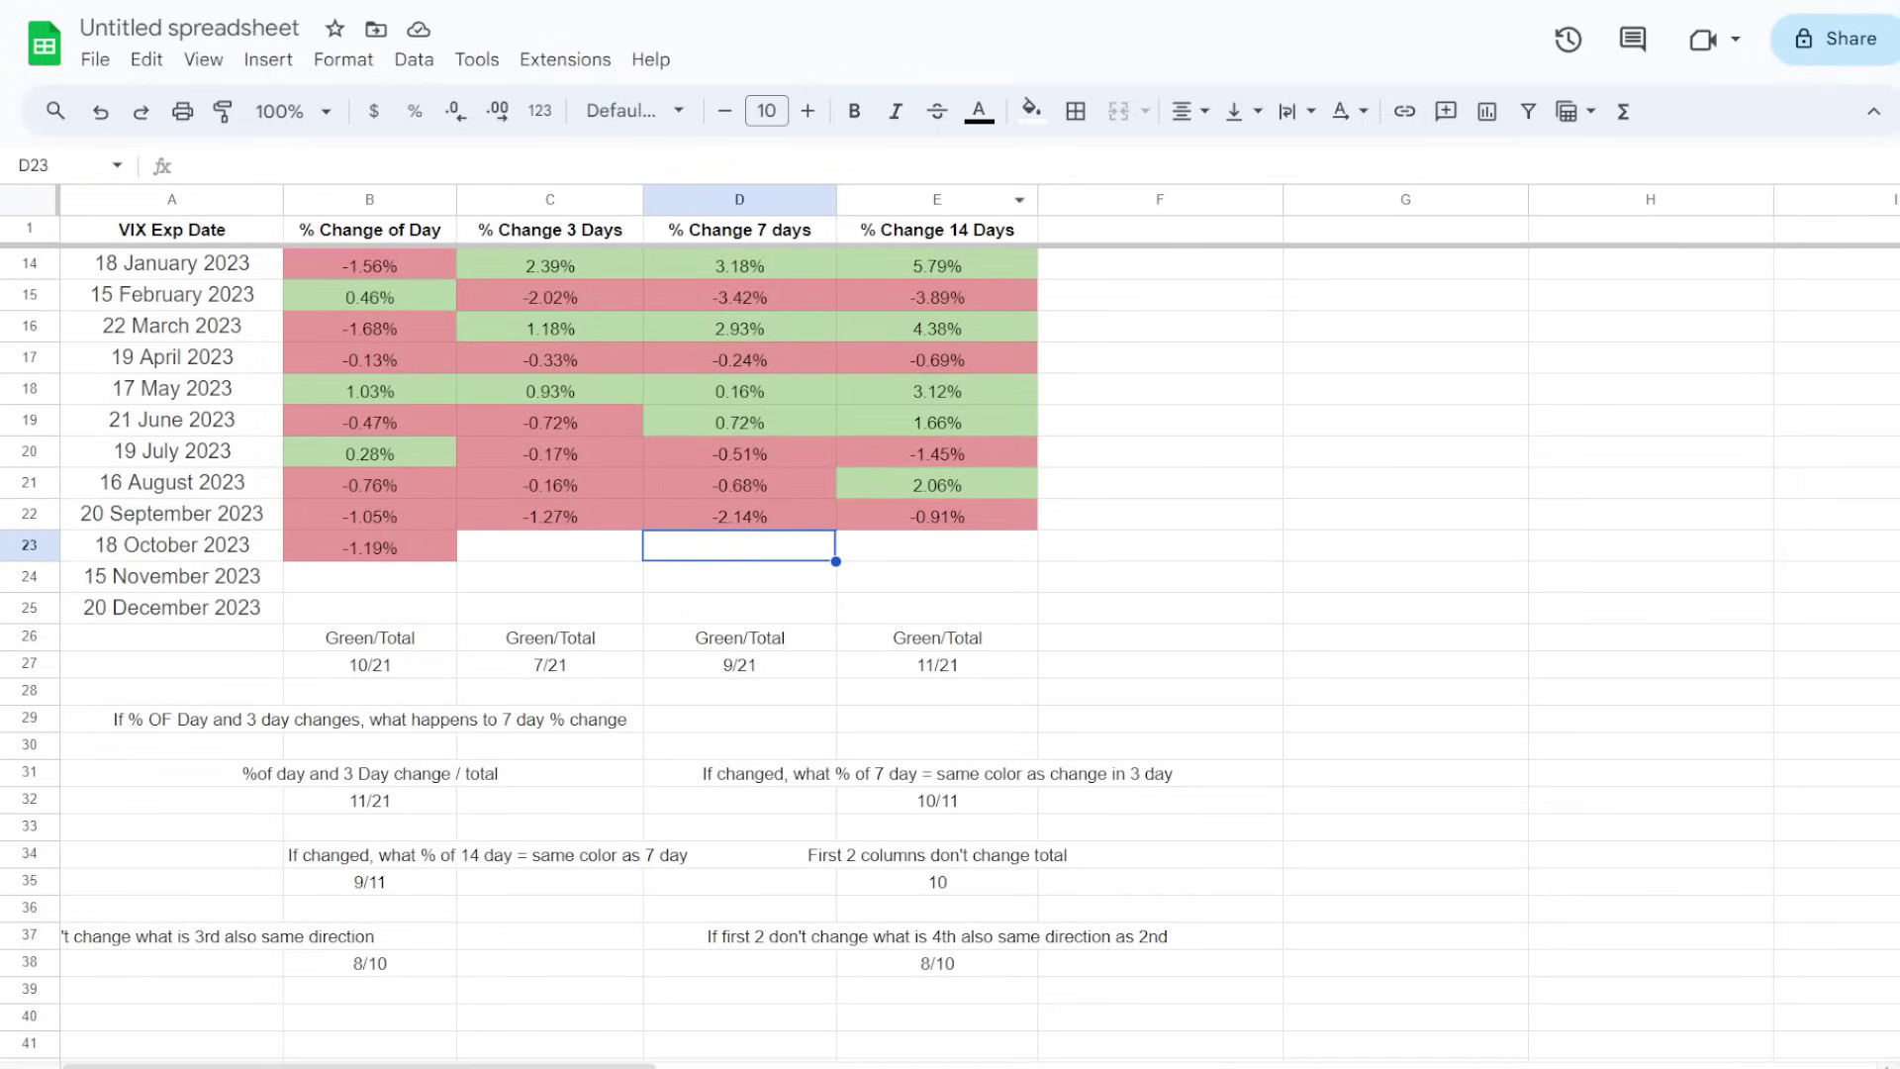
click(936, 199)
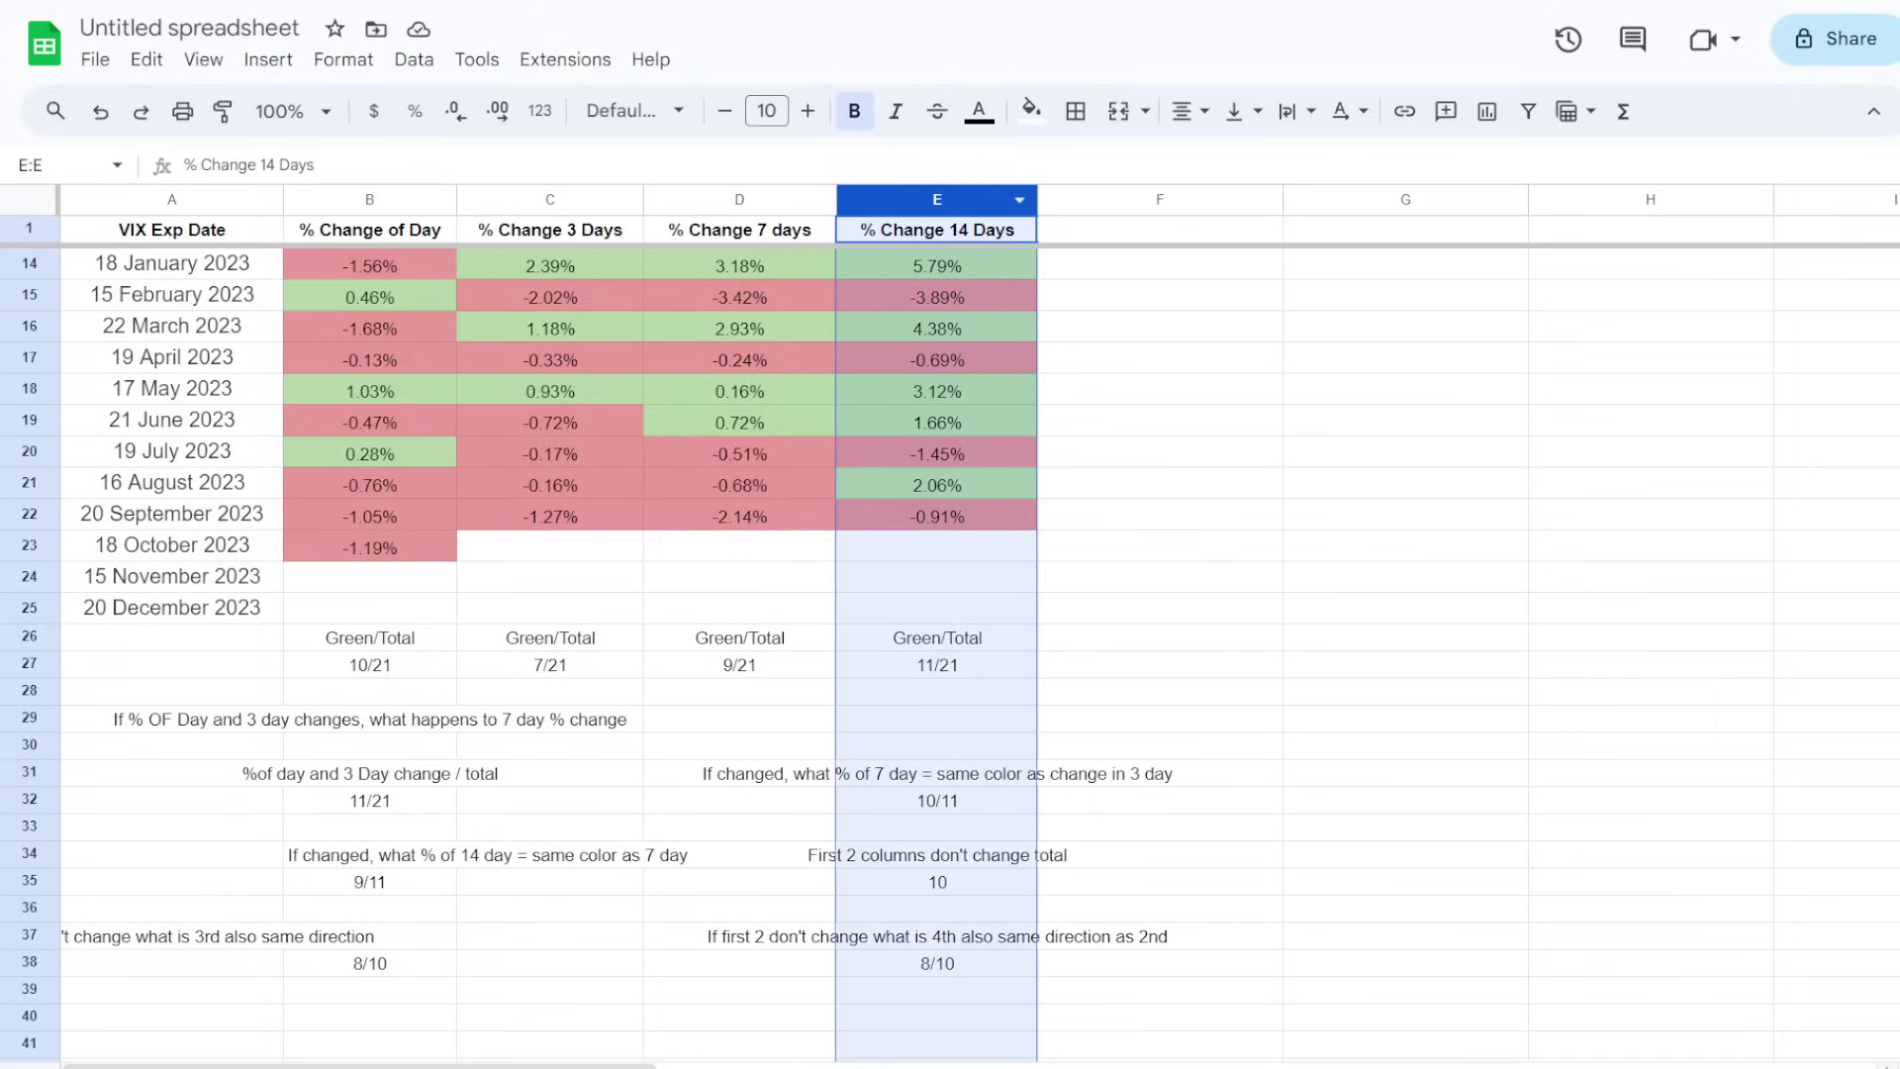
click(172, 545)
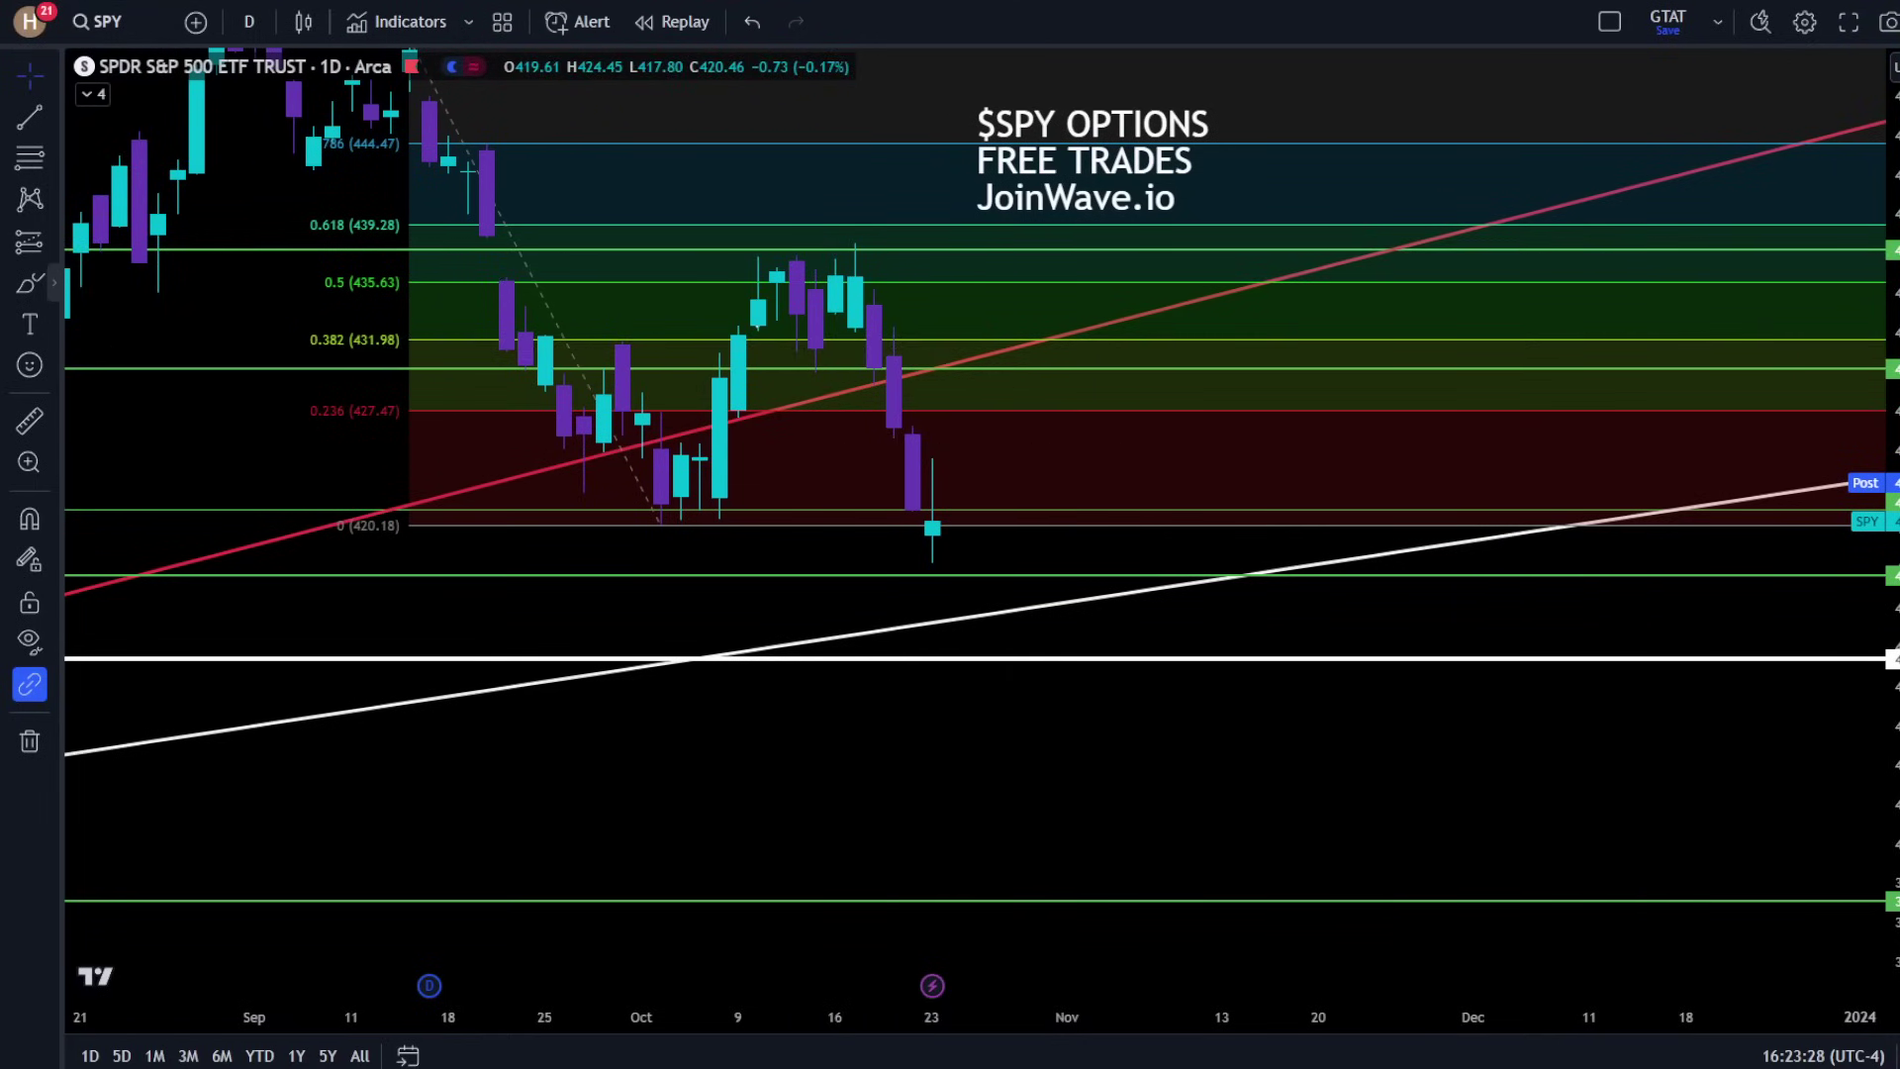
- On the SPY daily chart in TradingView, measure the date and price range from 18 October 2023 to 7 November 2023
click(30, 241)
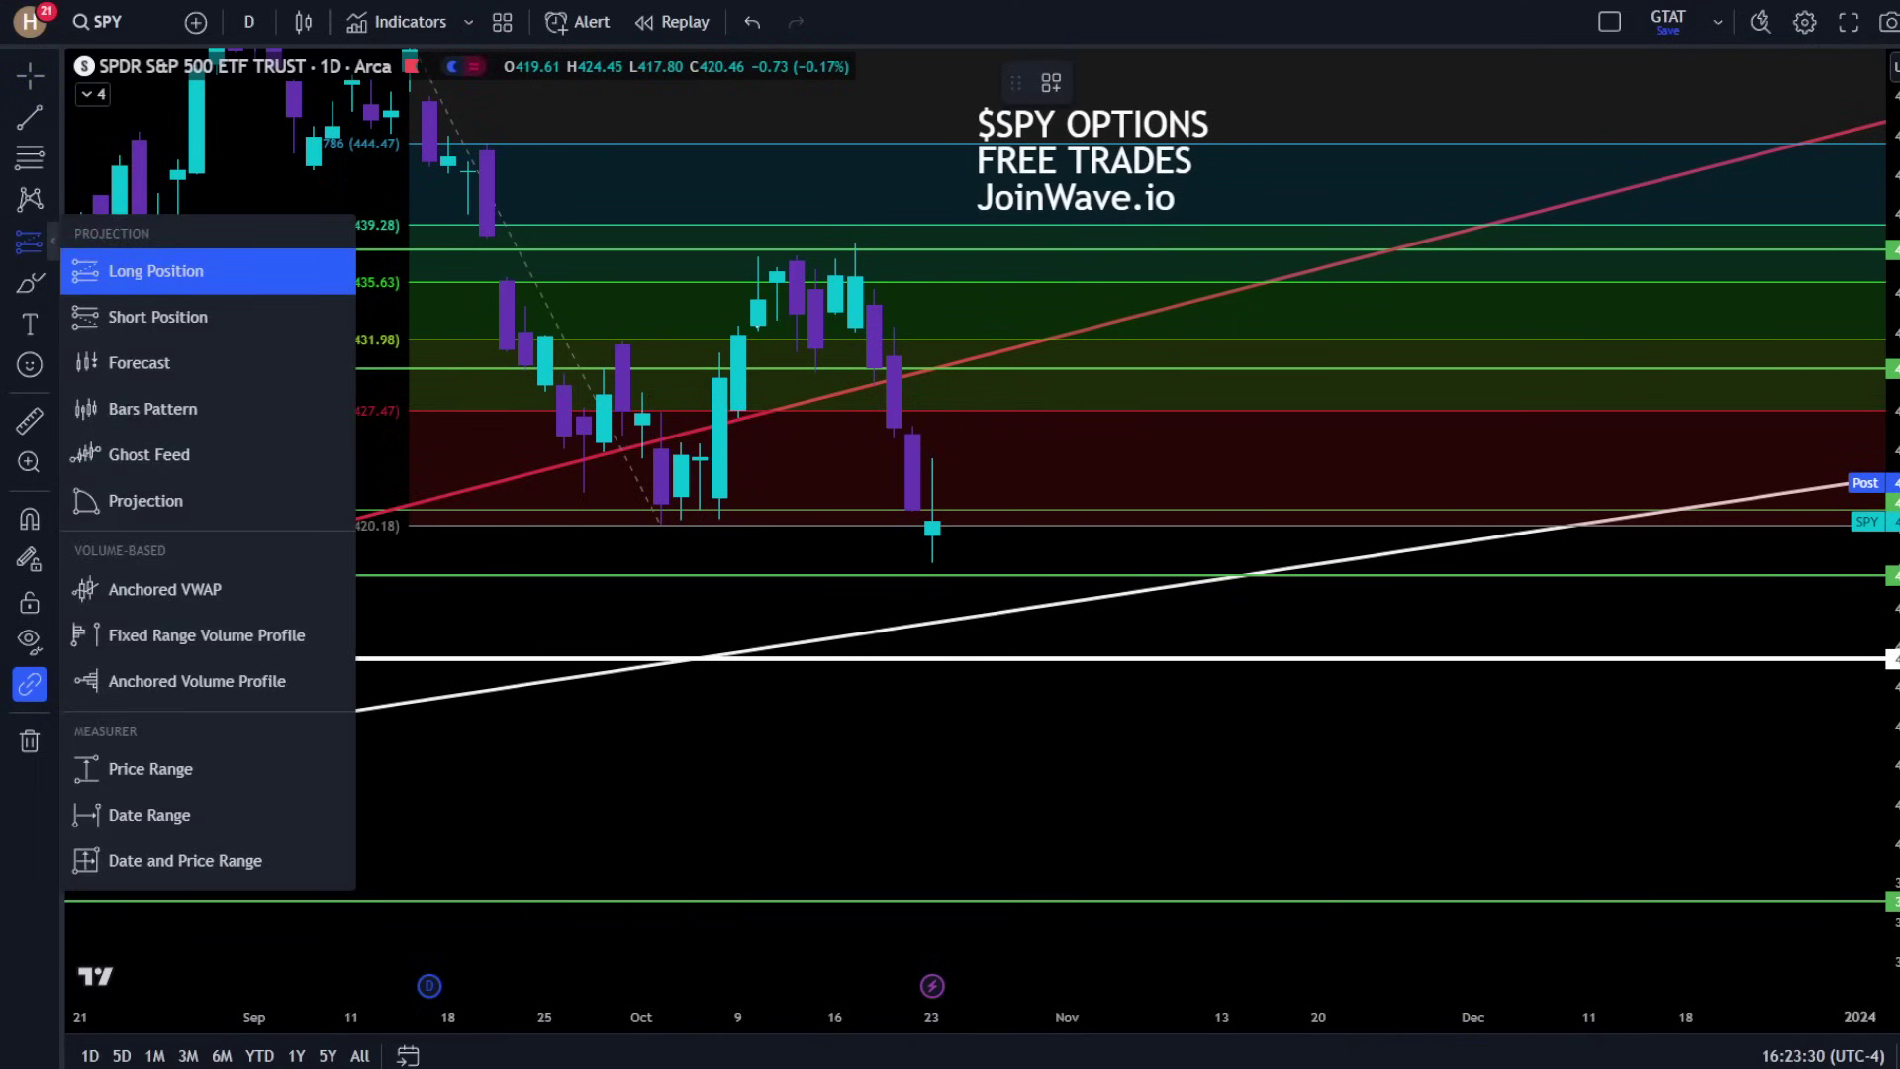
click(158, 860)
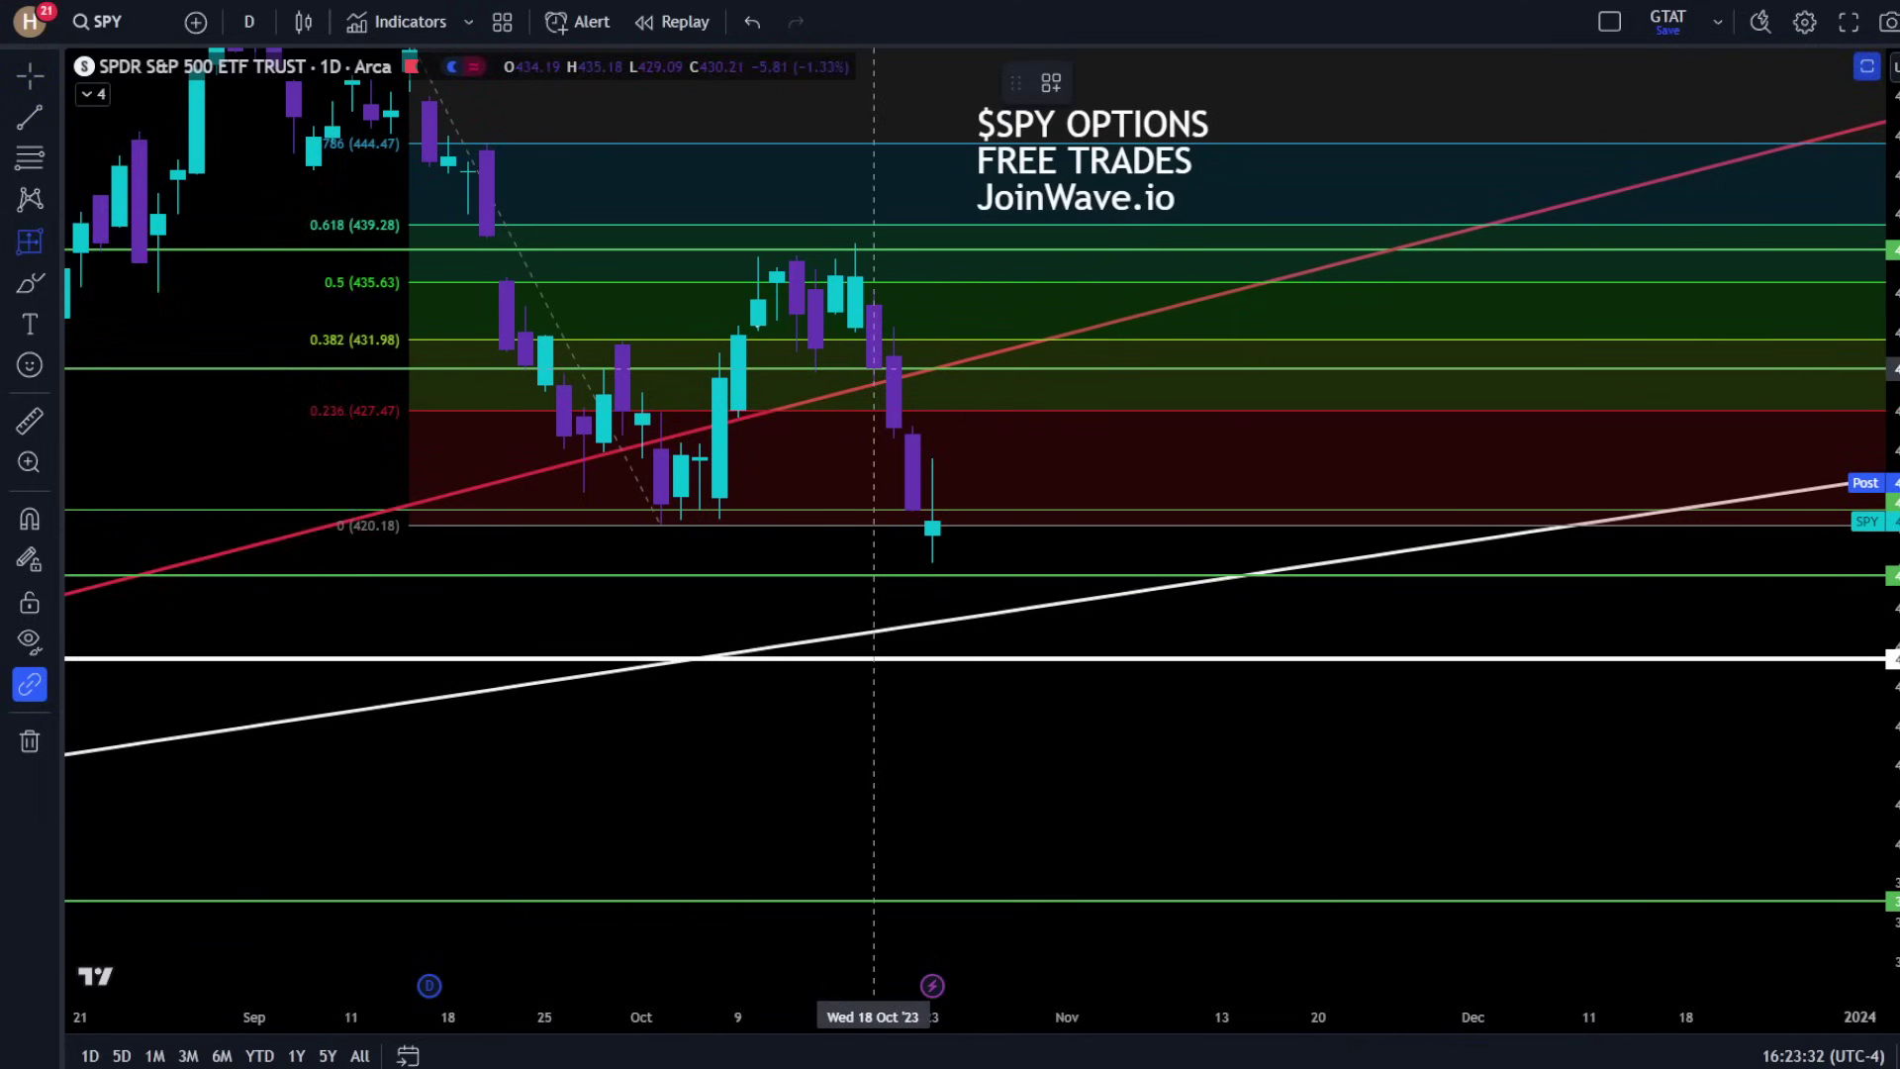
key(ctrl)
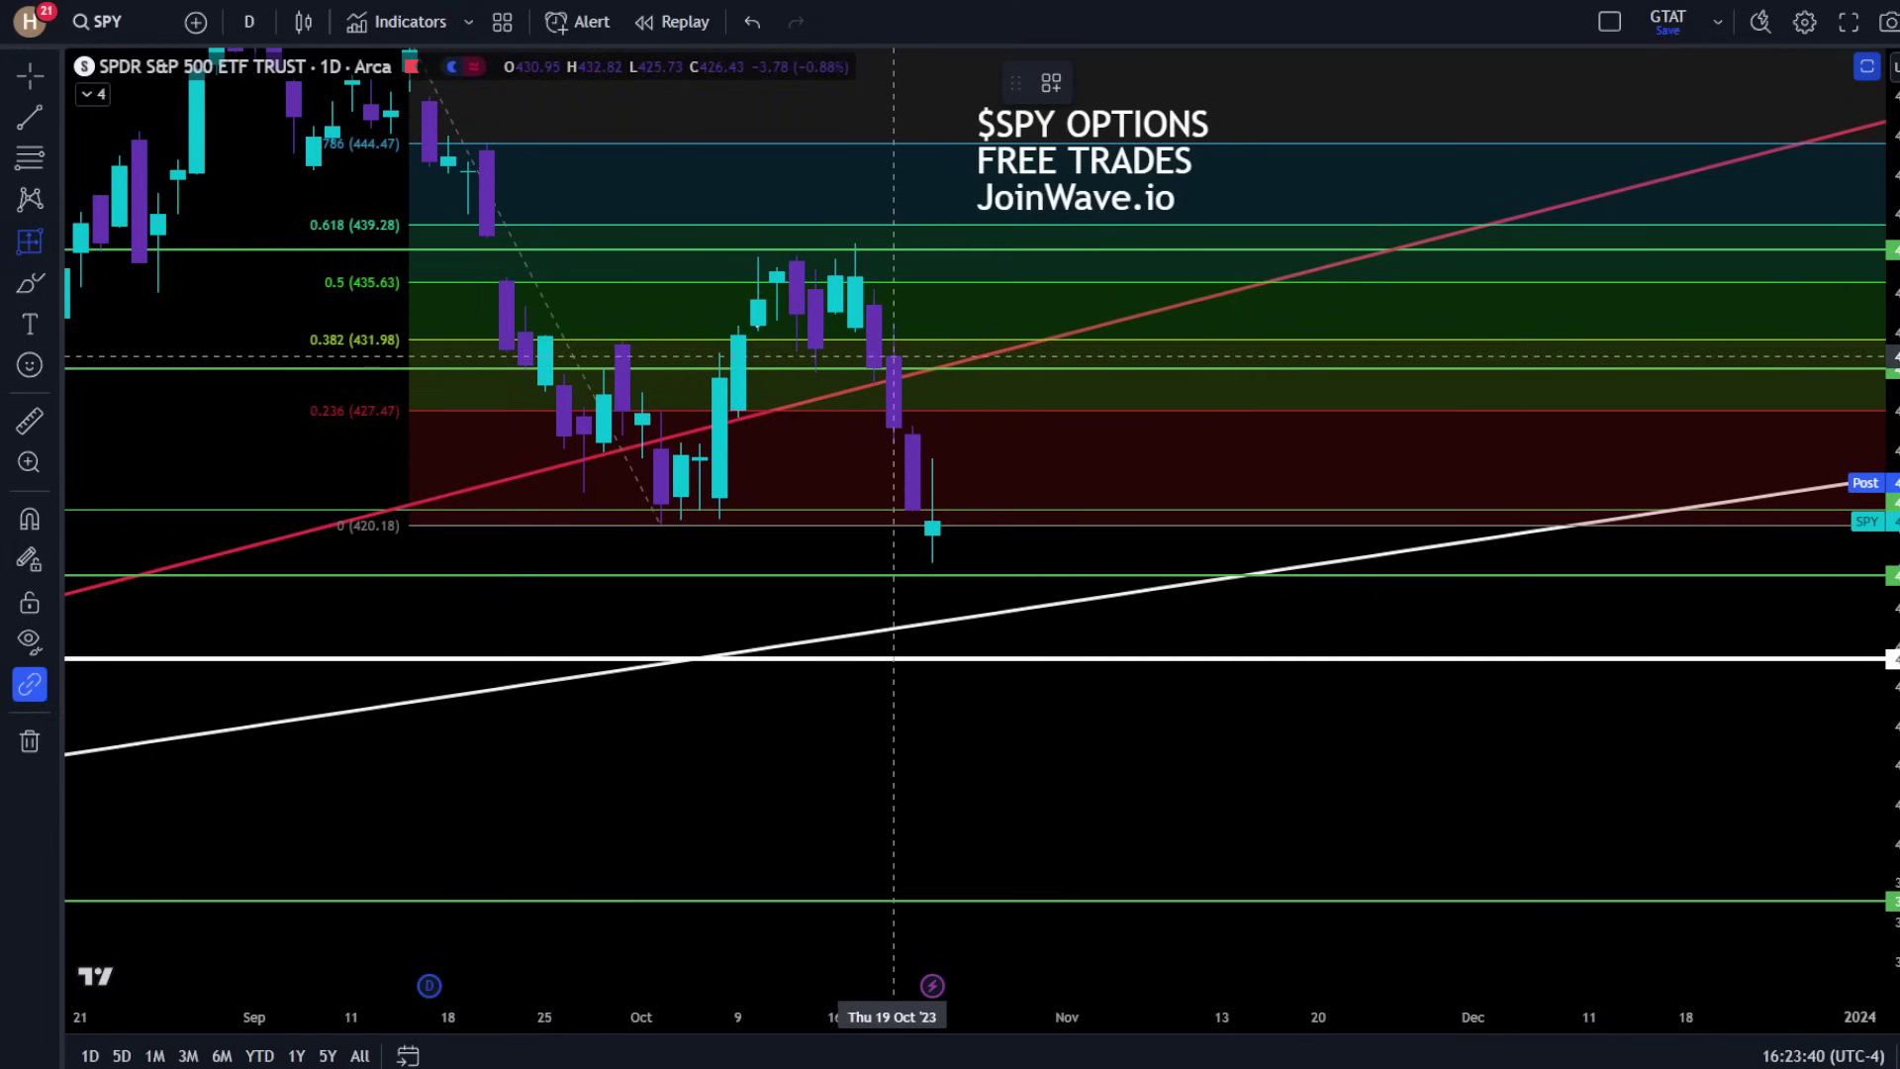
shift+click(872, 367)
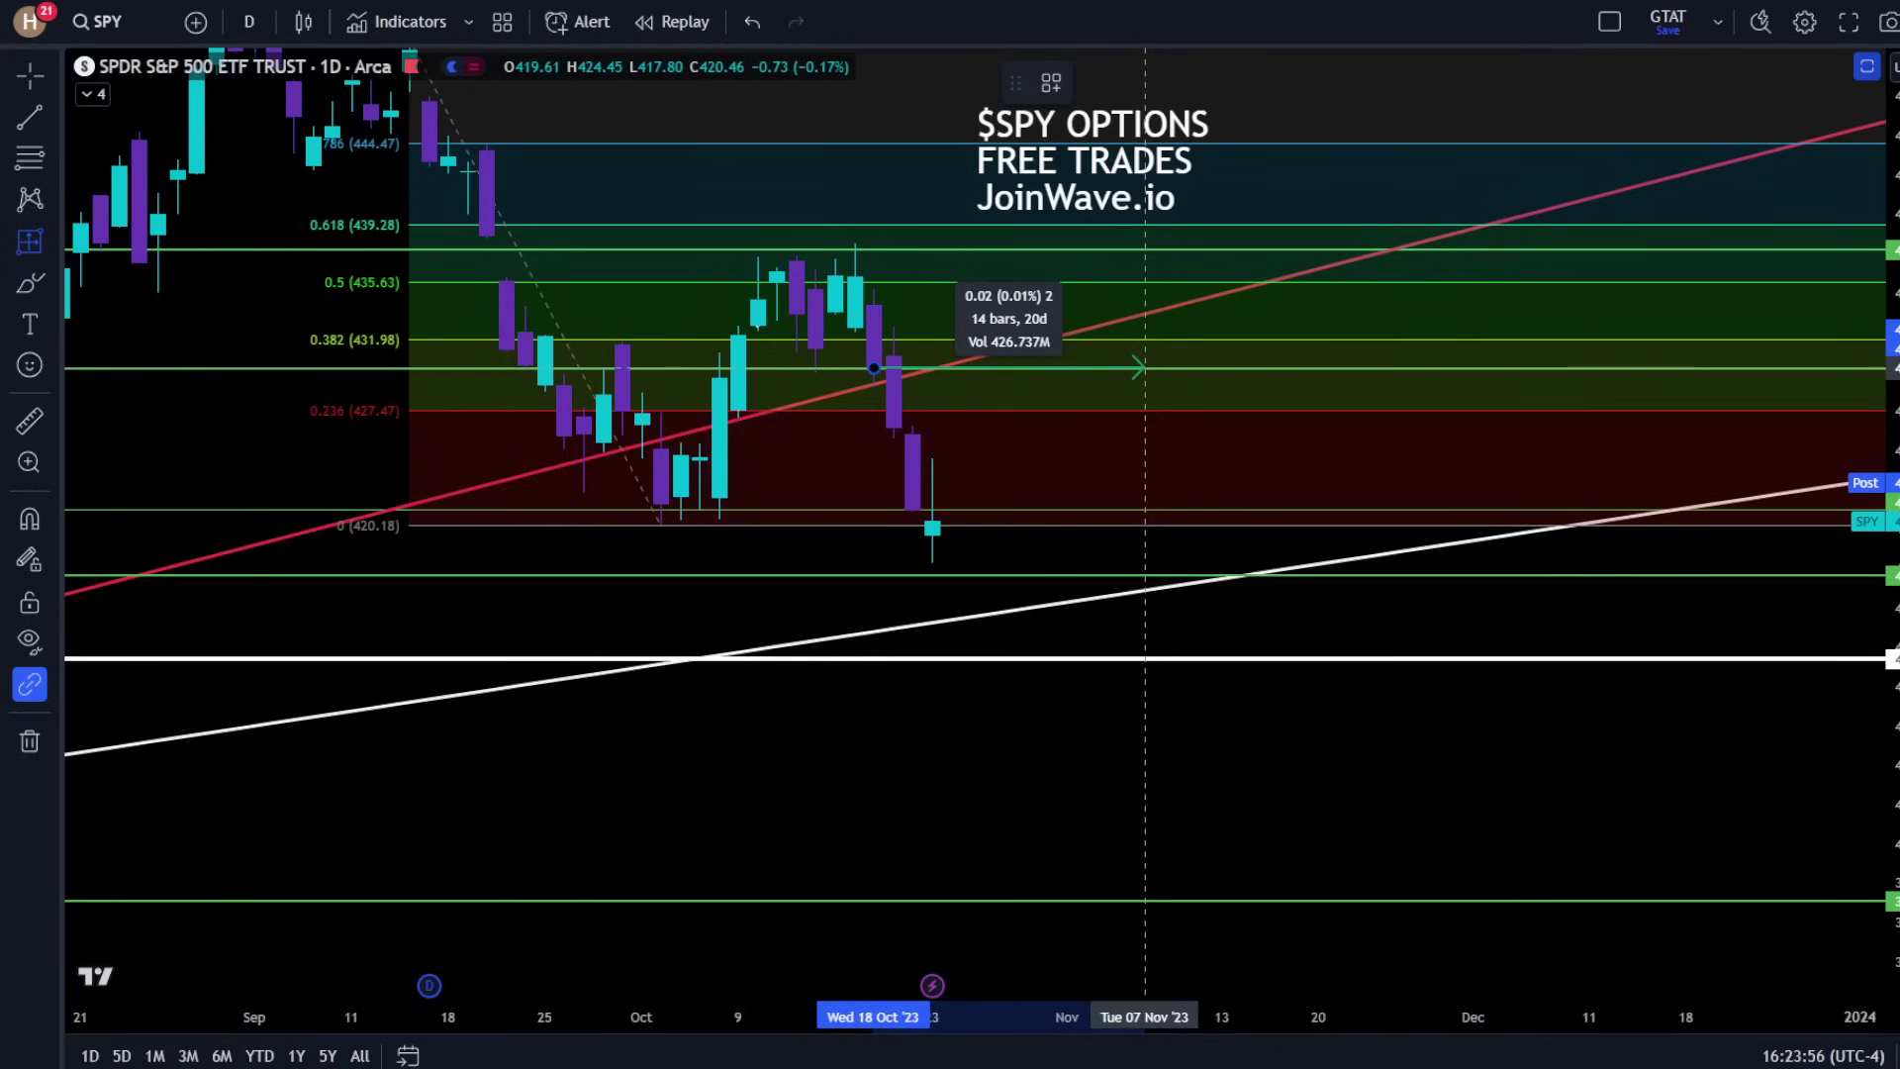
click(1145, 368)
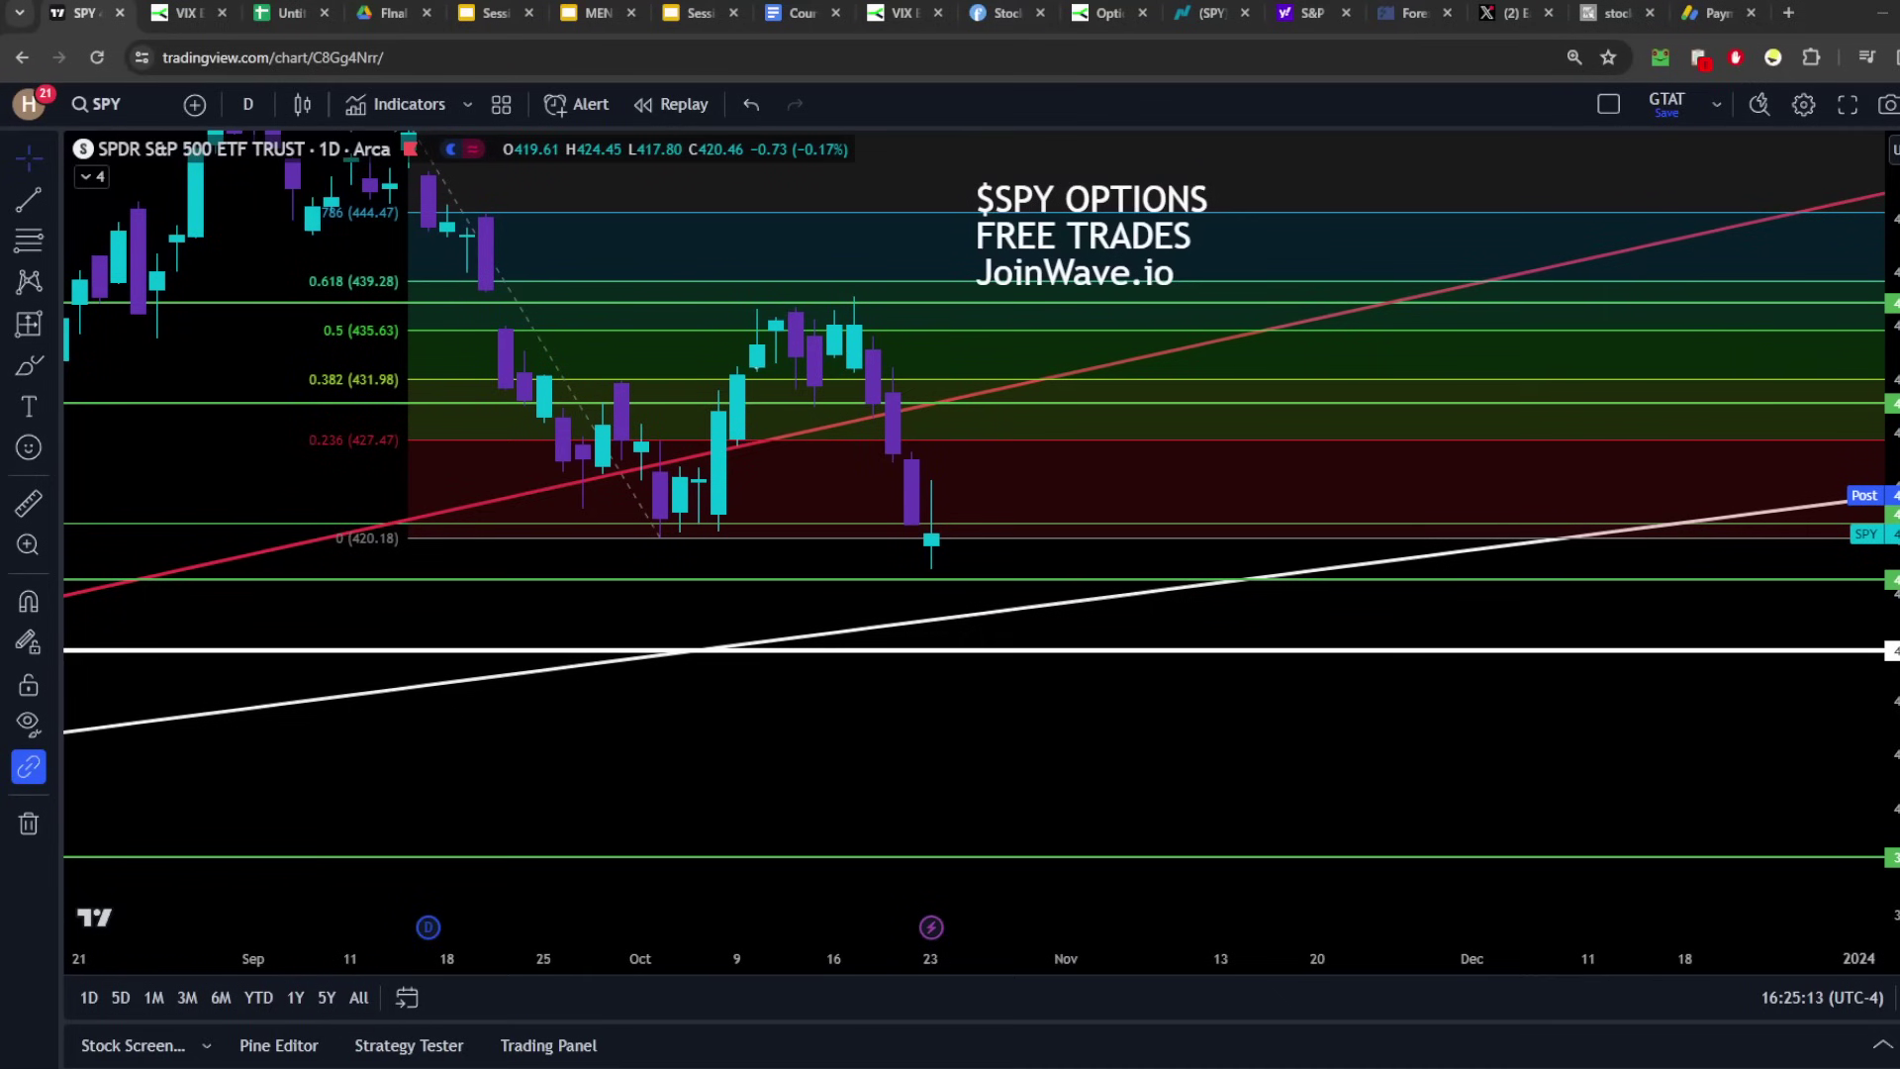
- Switch to the VIX expiration spreadsheet in Google Sheets and show it full screen
click(292, 13)
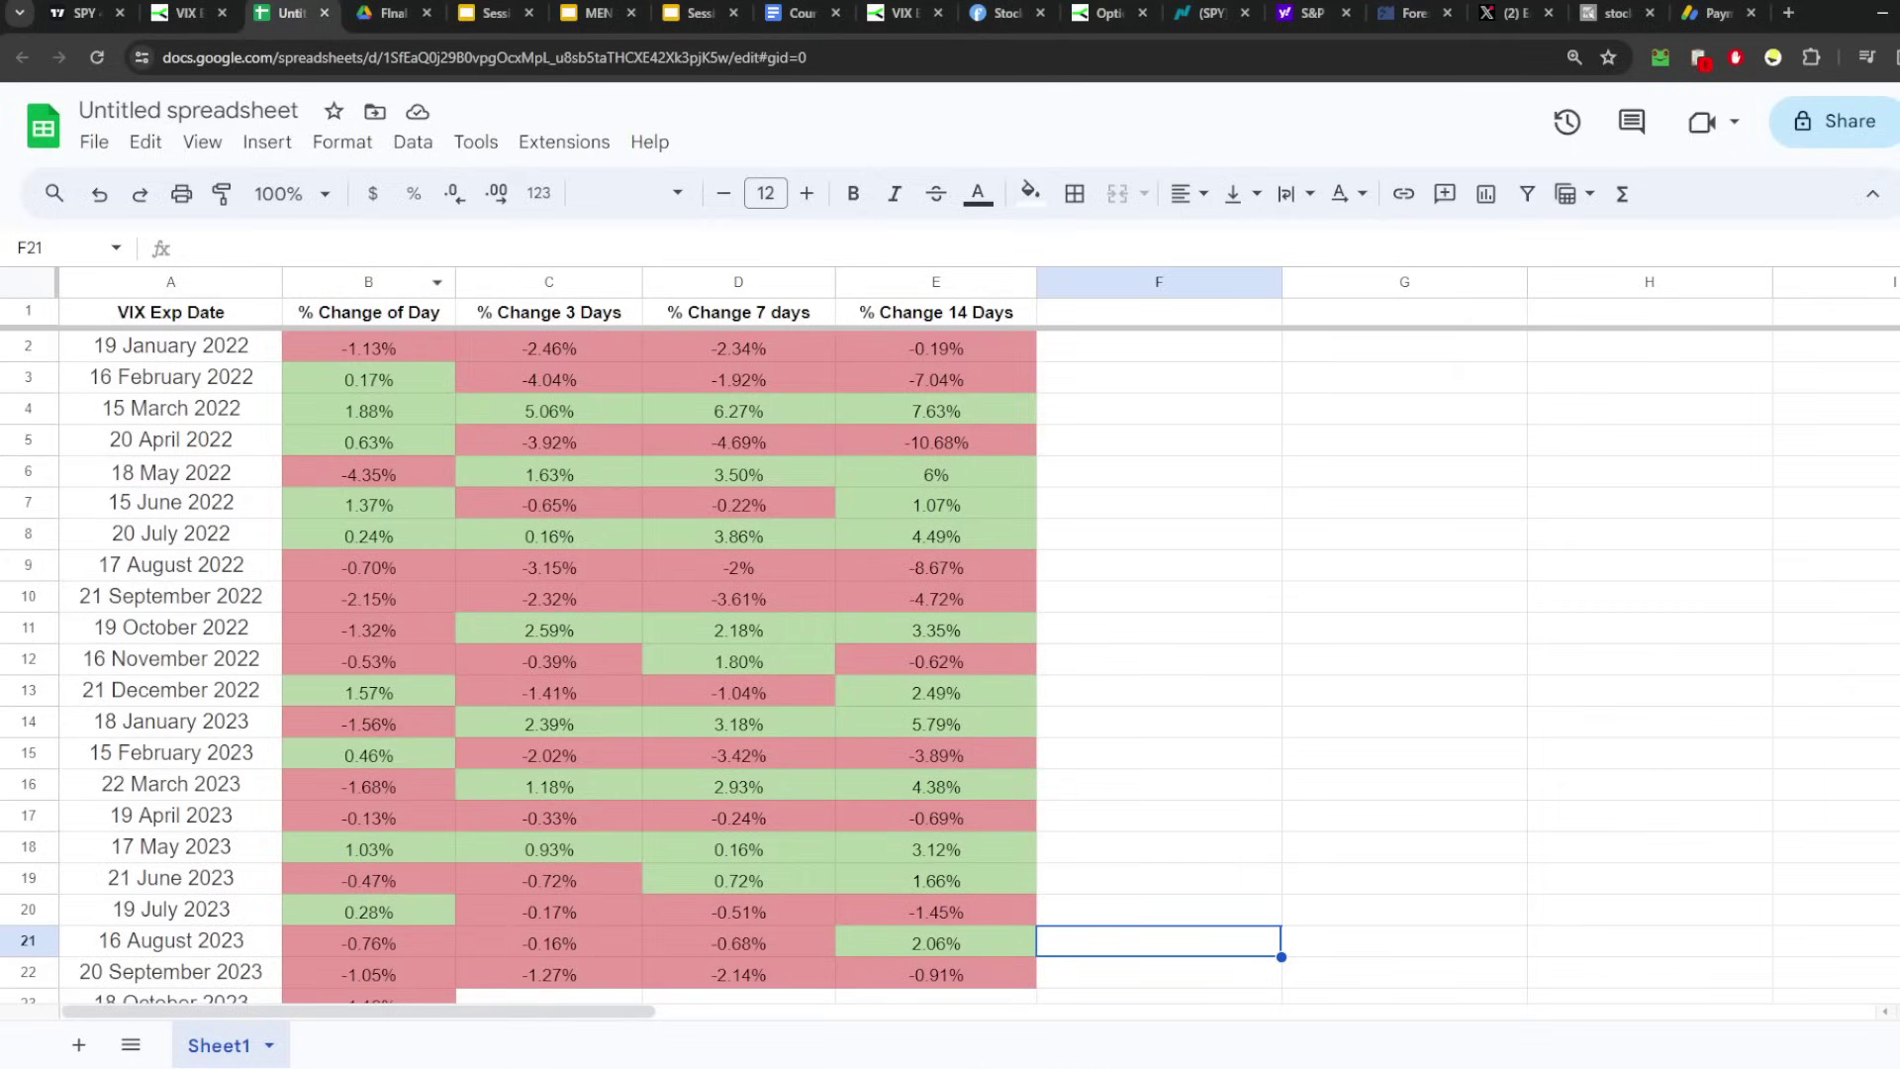
key(F11)
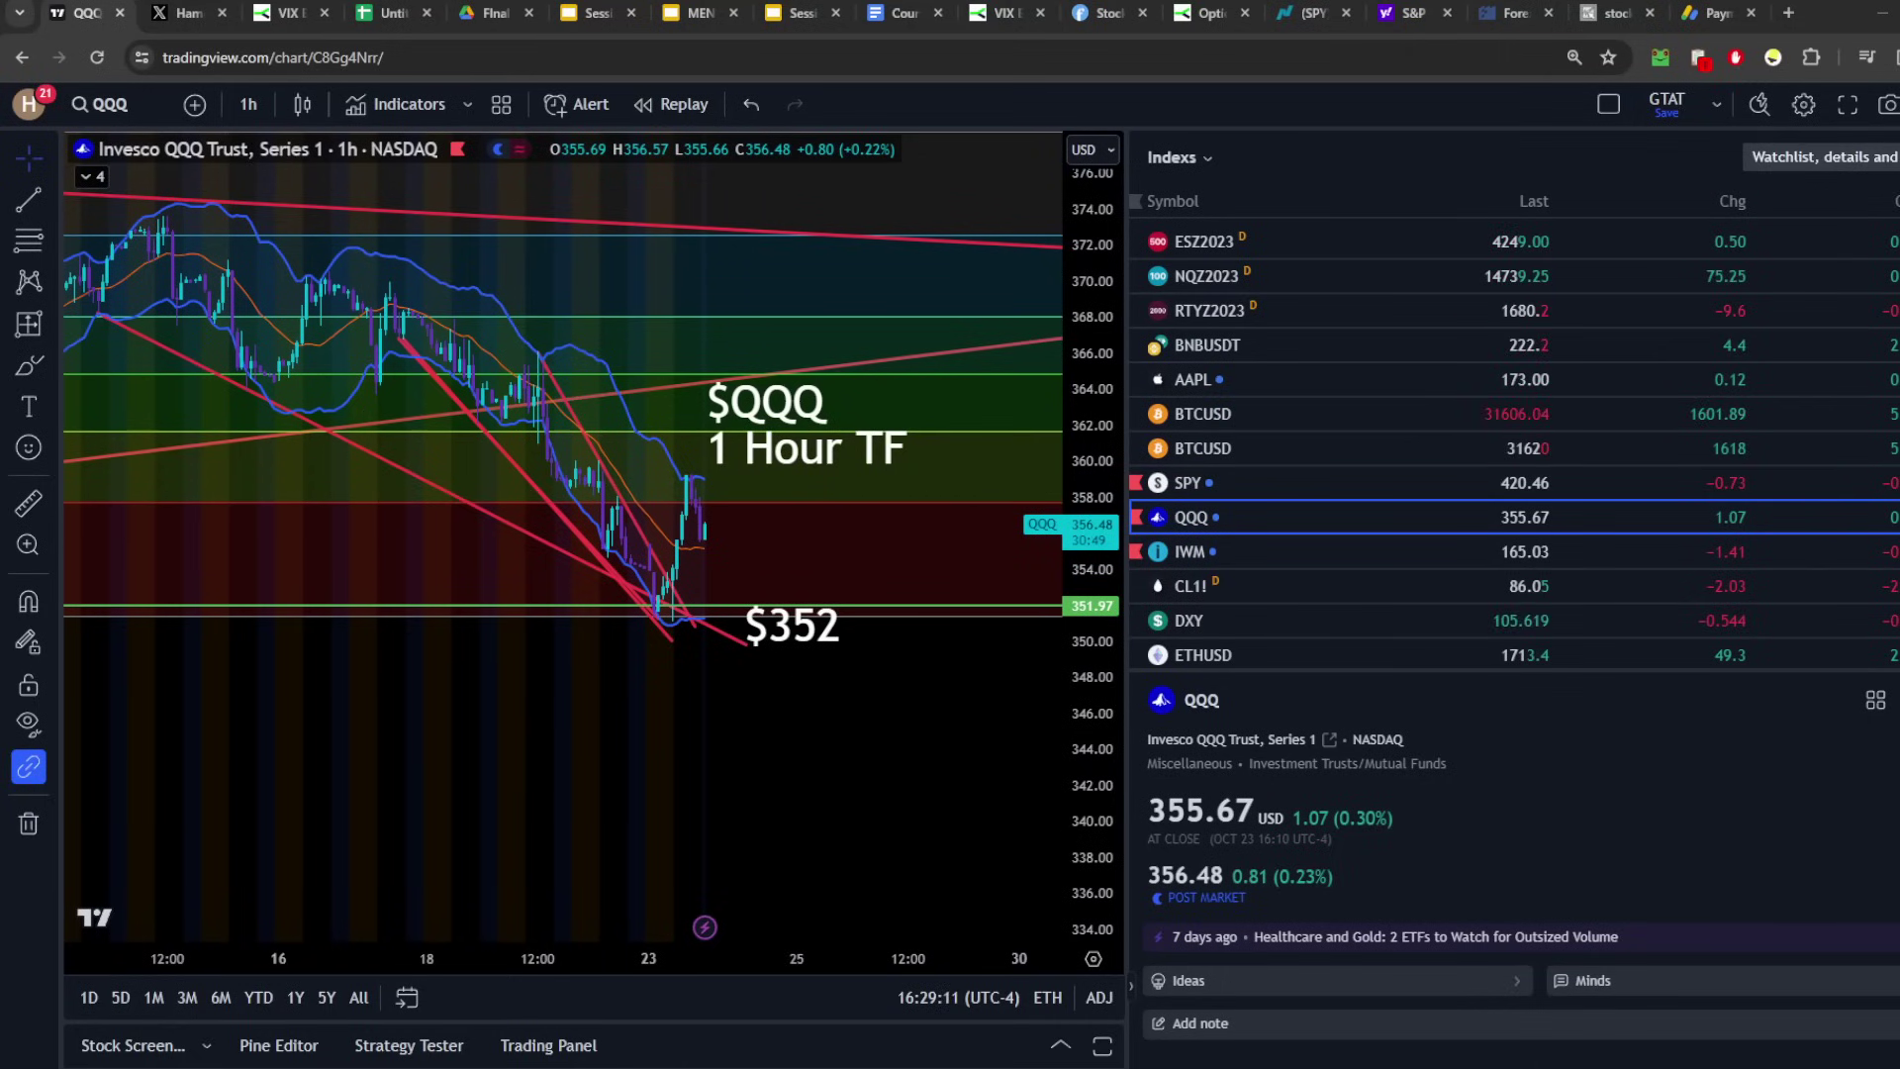
- Switch to the Twitter thread, close the enlarged QQQ chart image and read the post on the QQQ falling wedge near $352
click(188, 12)
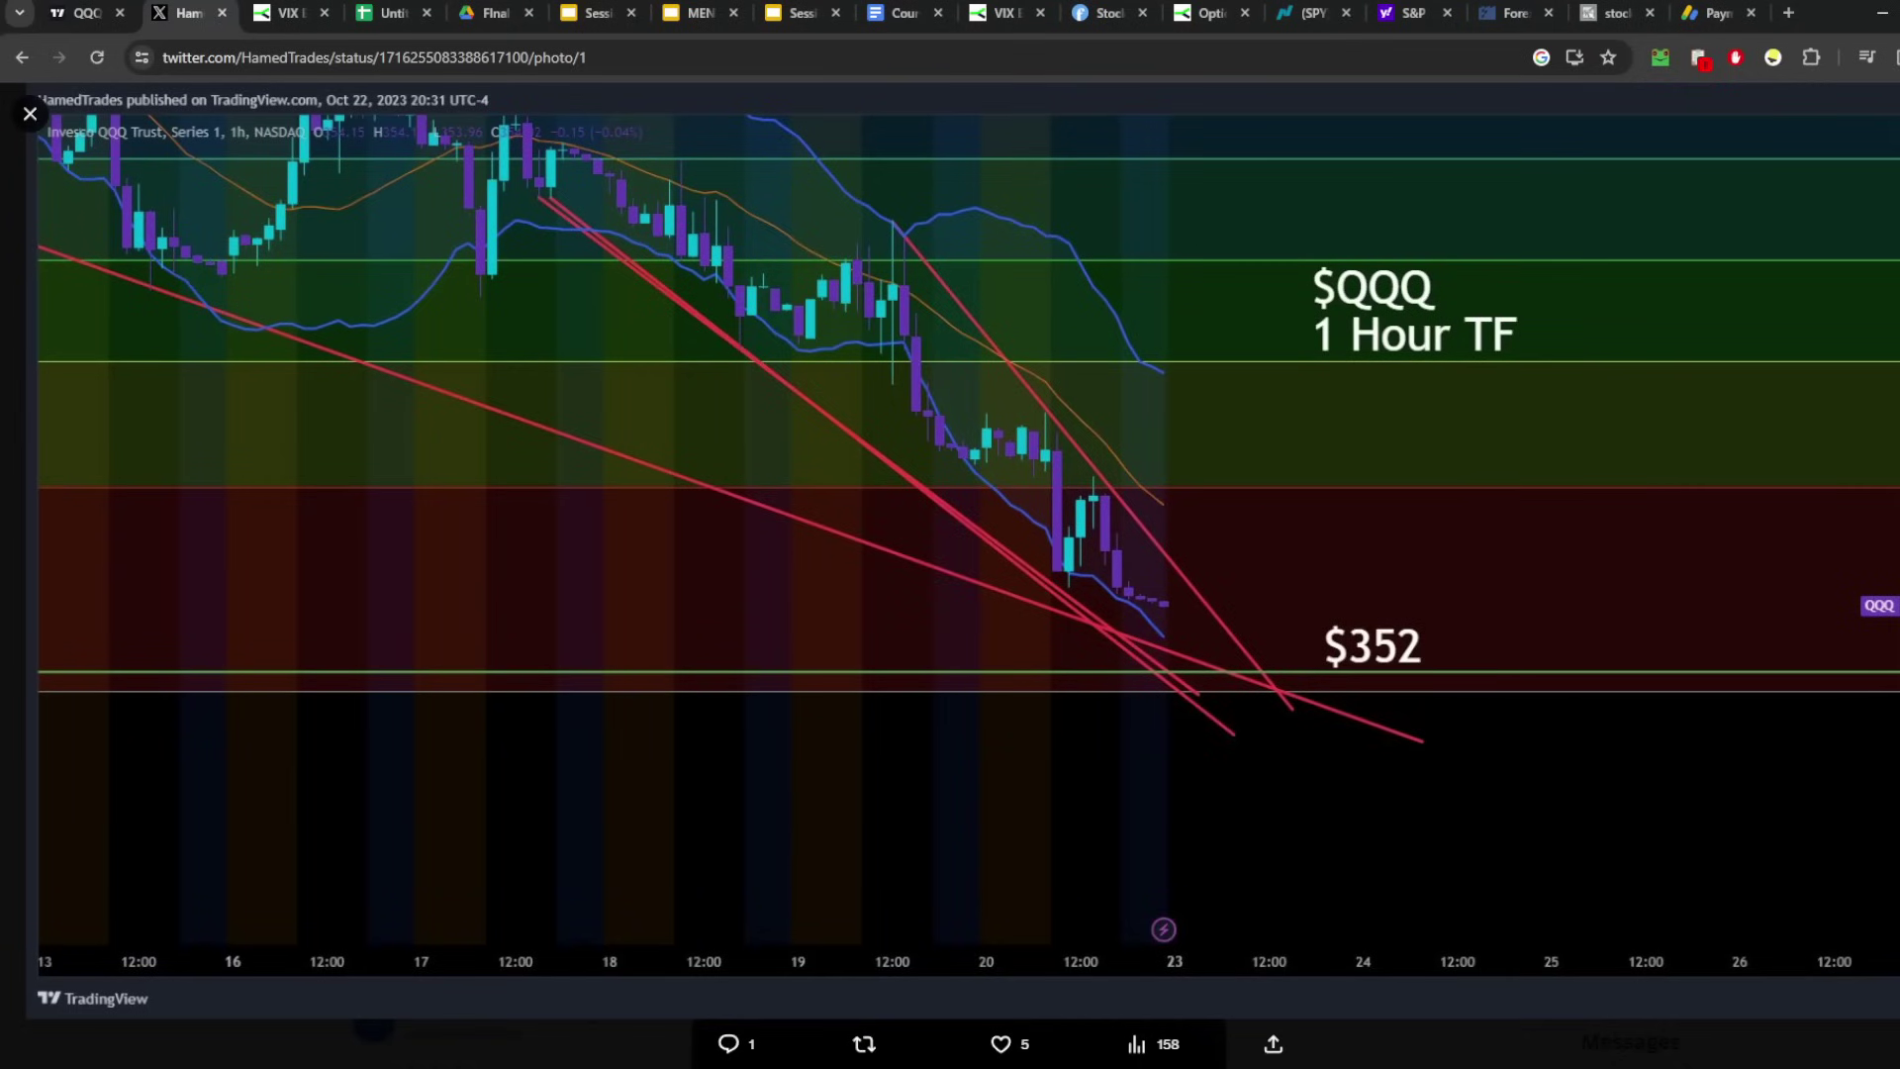
click(29, 113)
click(959, 683)
key(alt+Left)
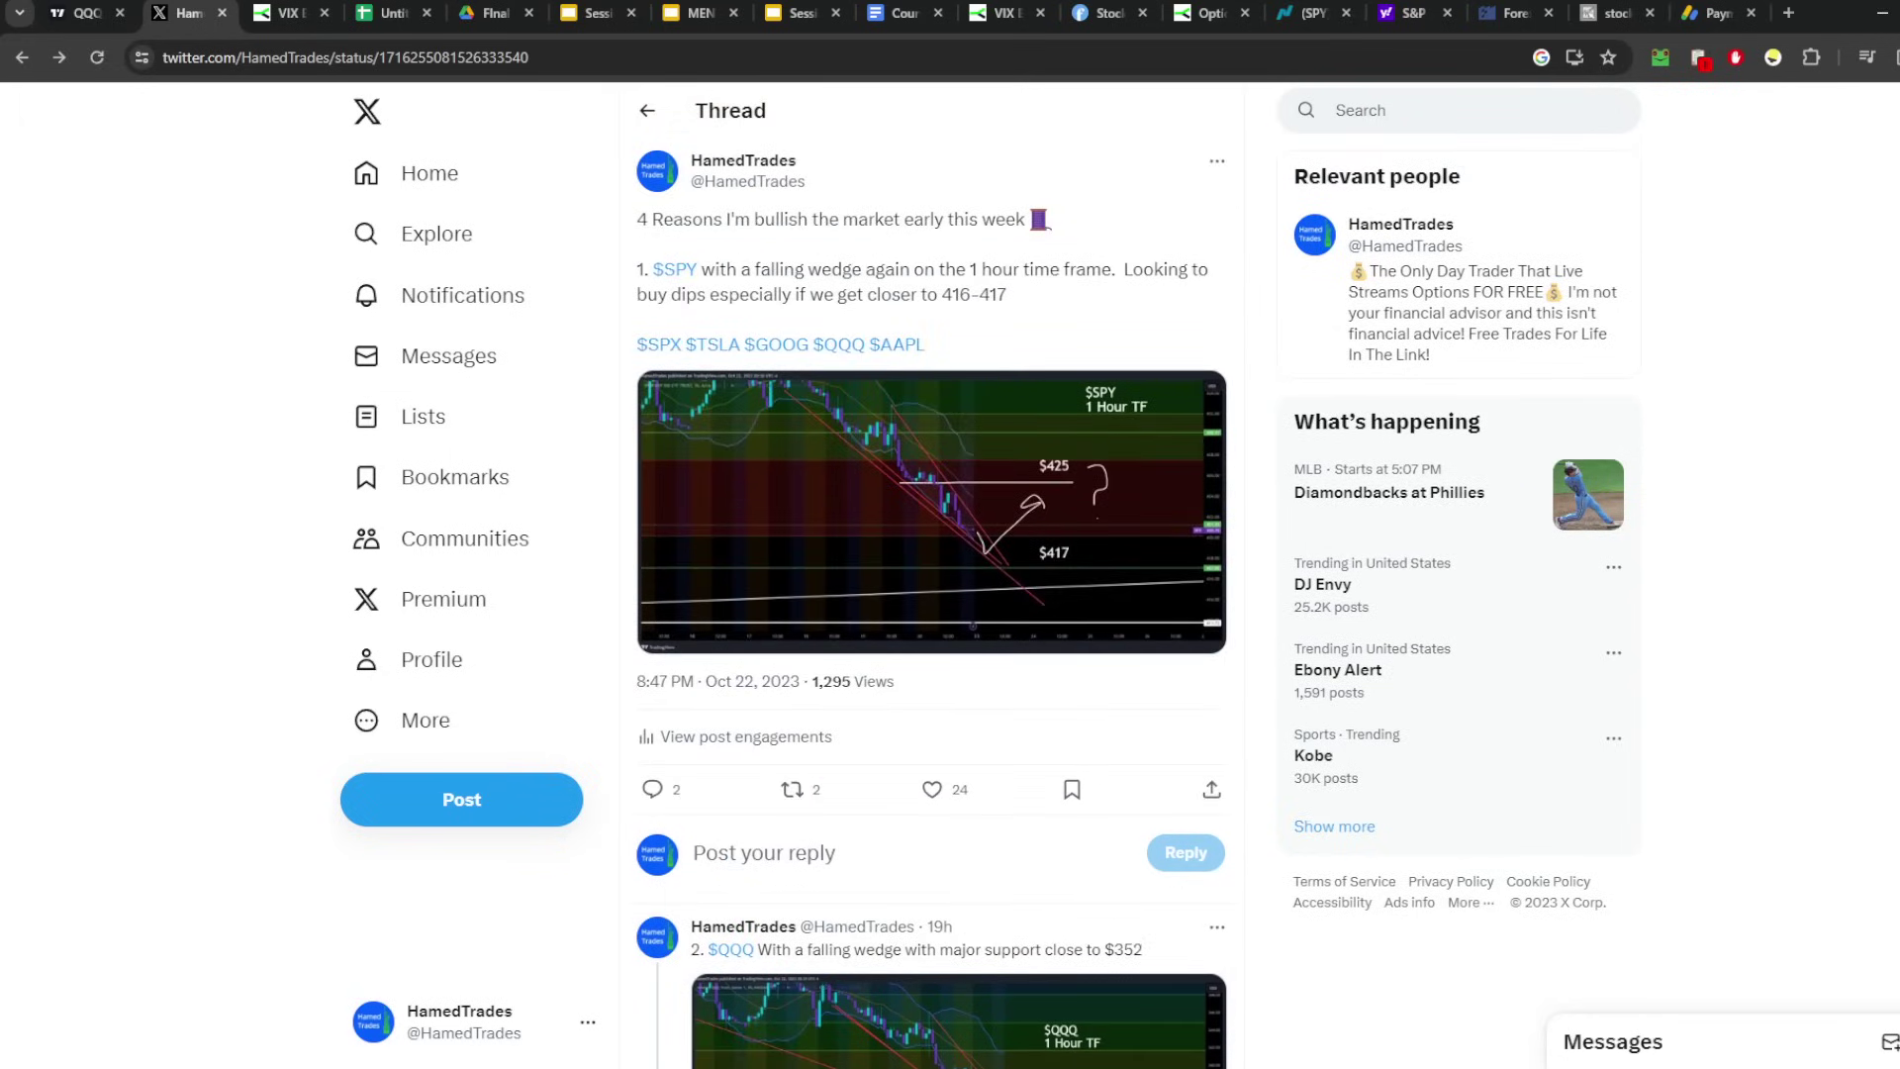
scroll(930, 594, down, 4)
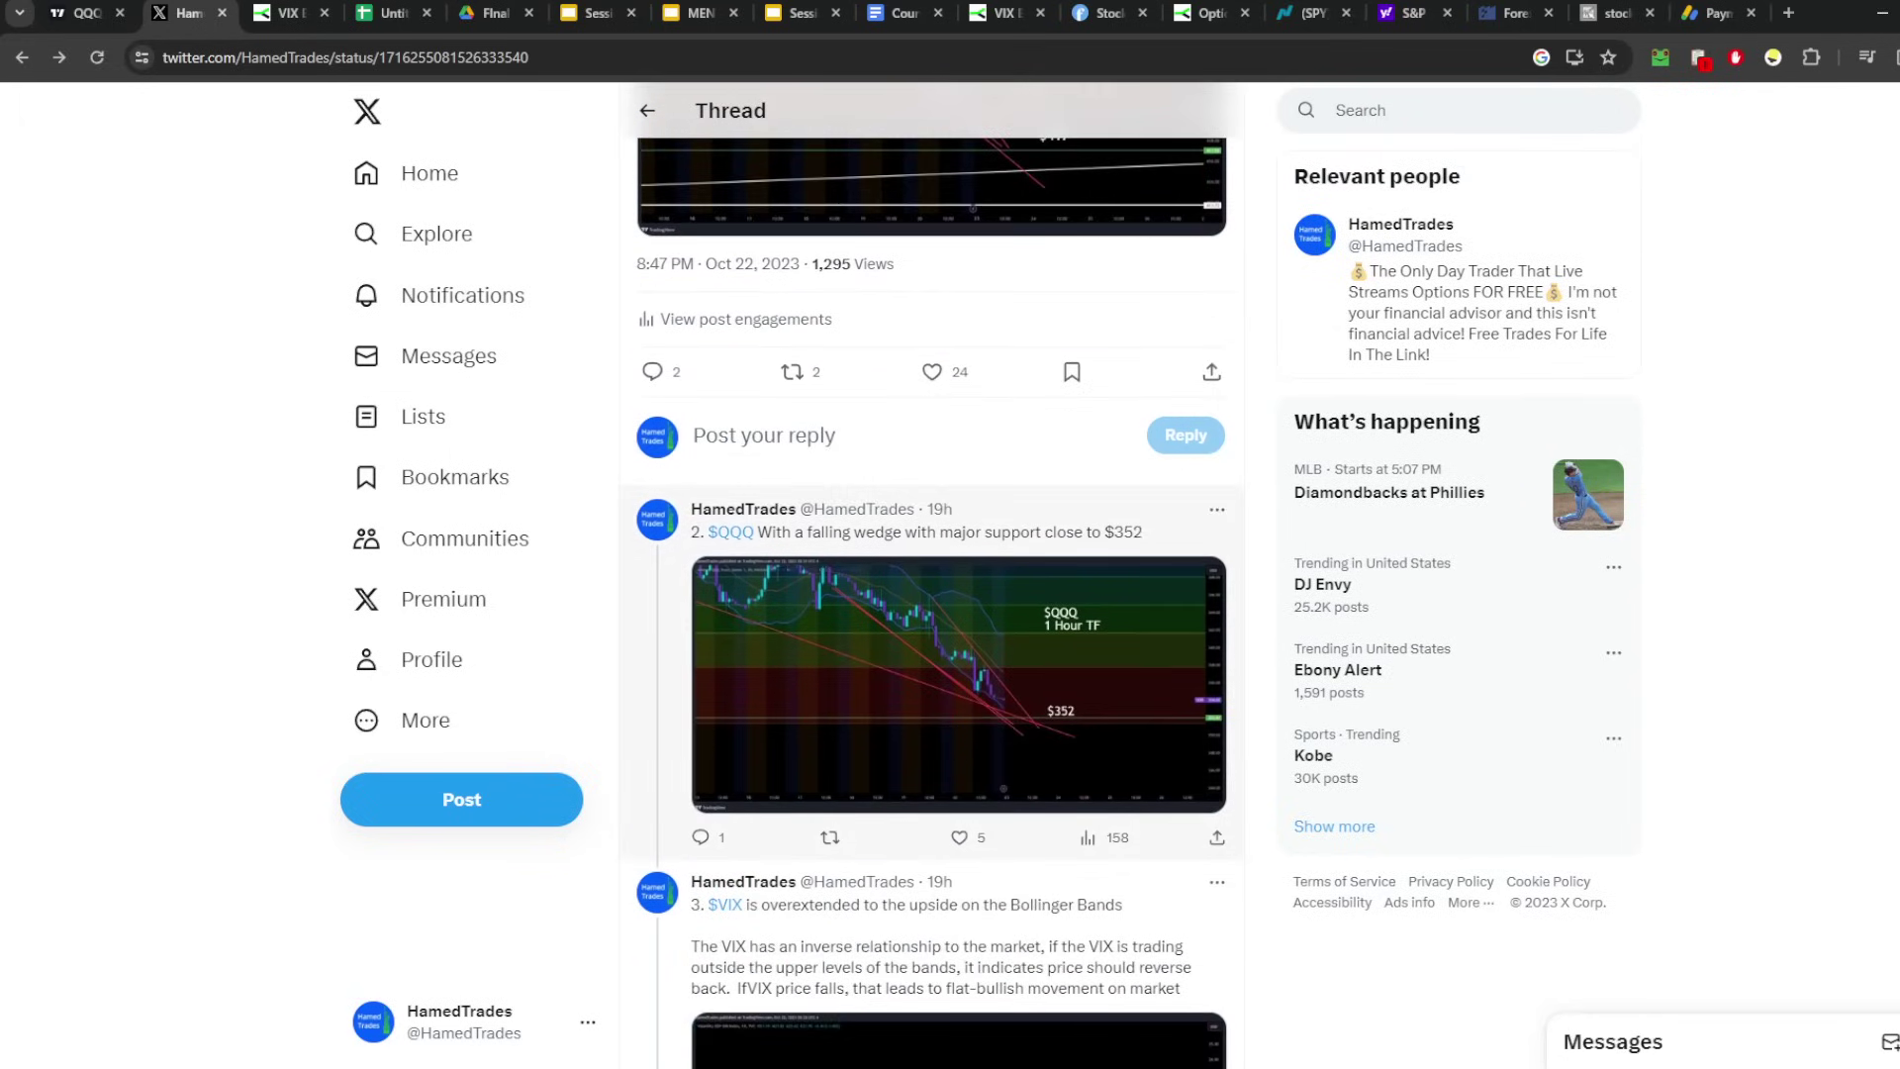
- On the QQQ 1-hour chart in TradingView, brush a vertical line from about 359 to 350 and a rising zigzag from the $352 low to about 363
click(87, 13)
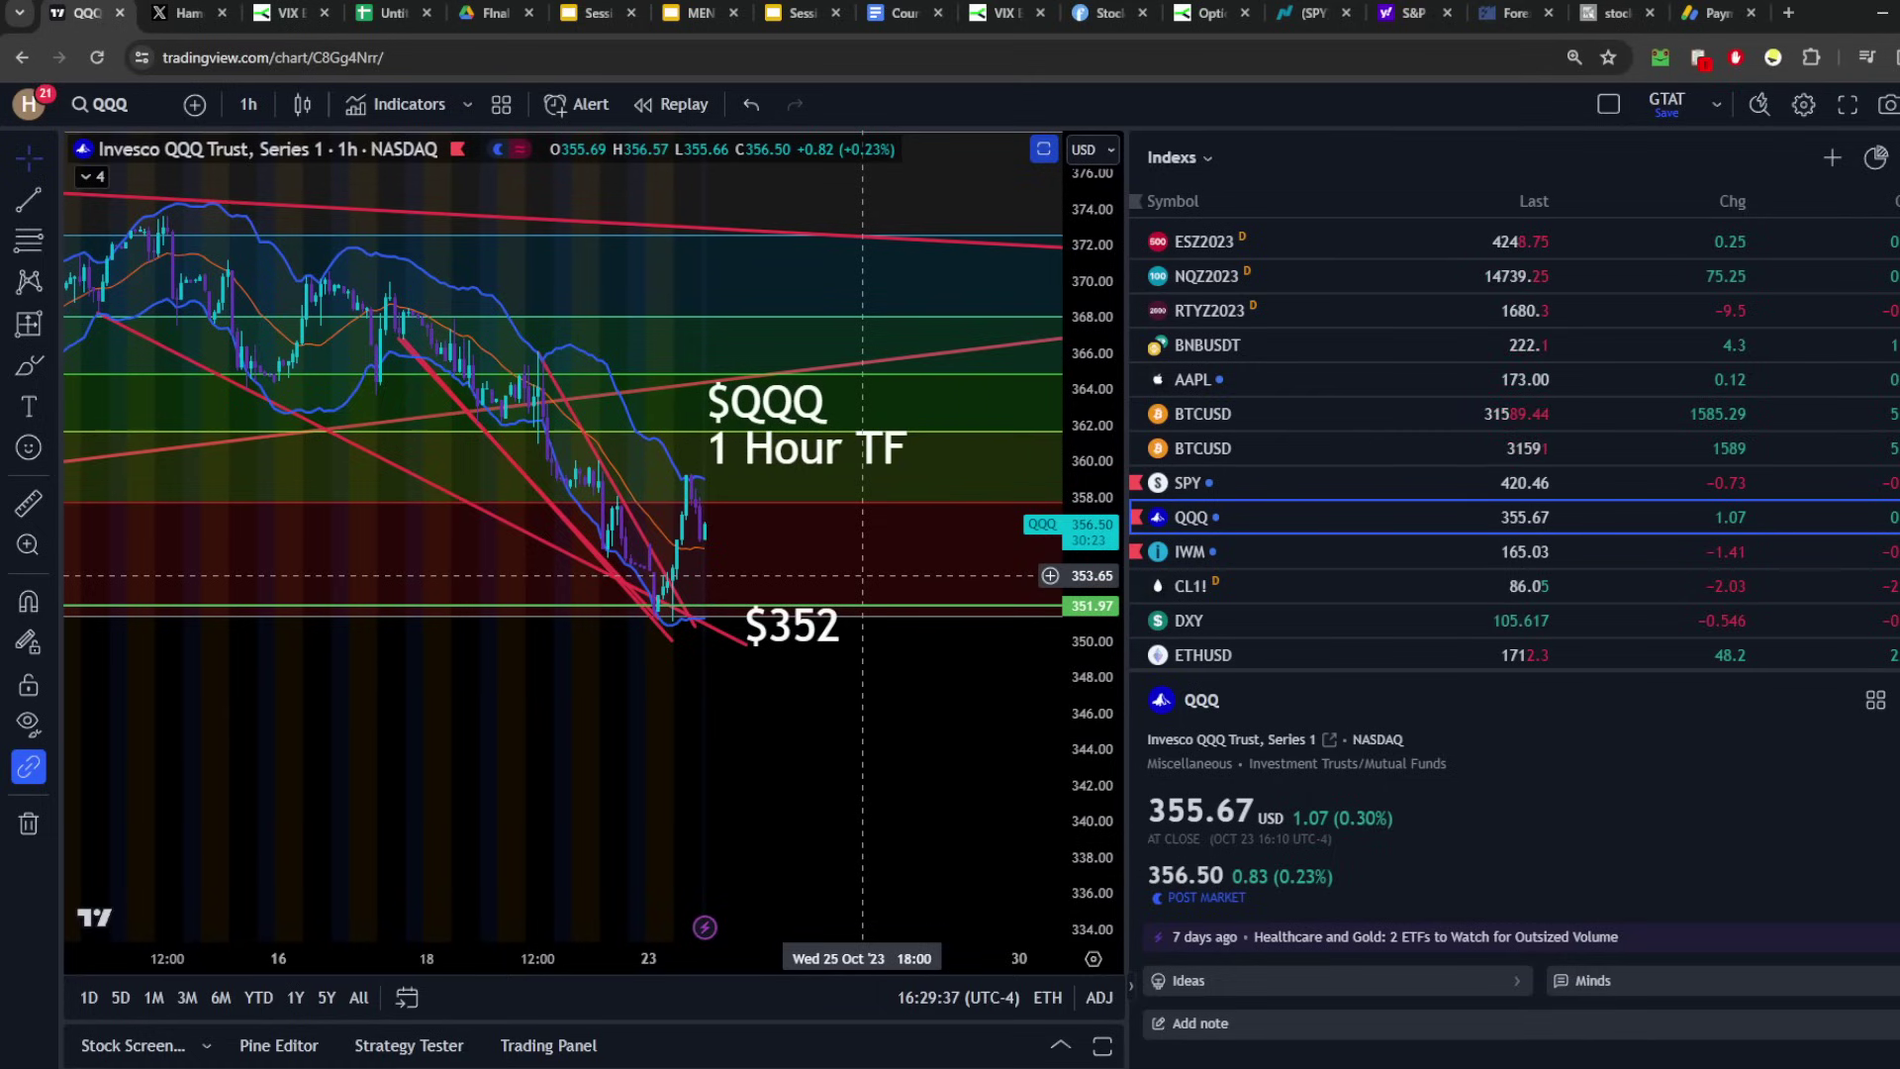
scroll(791, 564, up, 2)
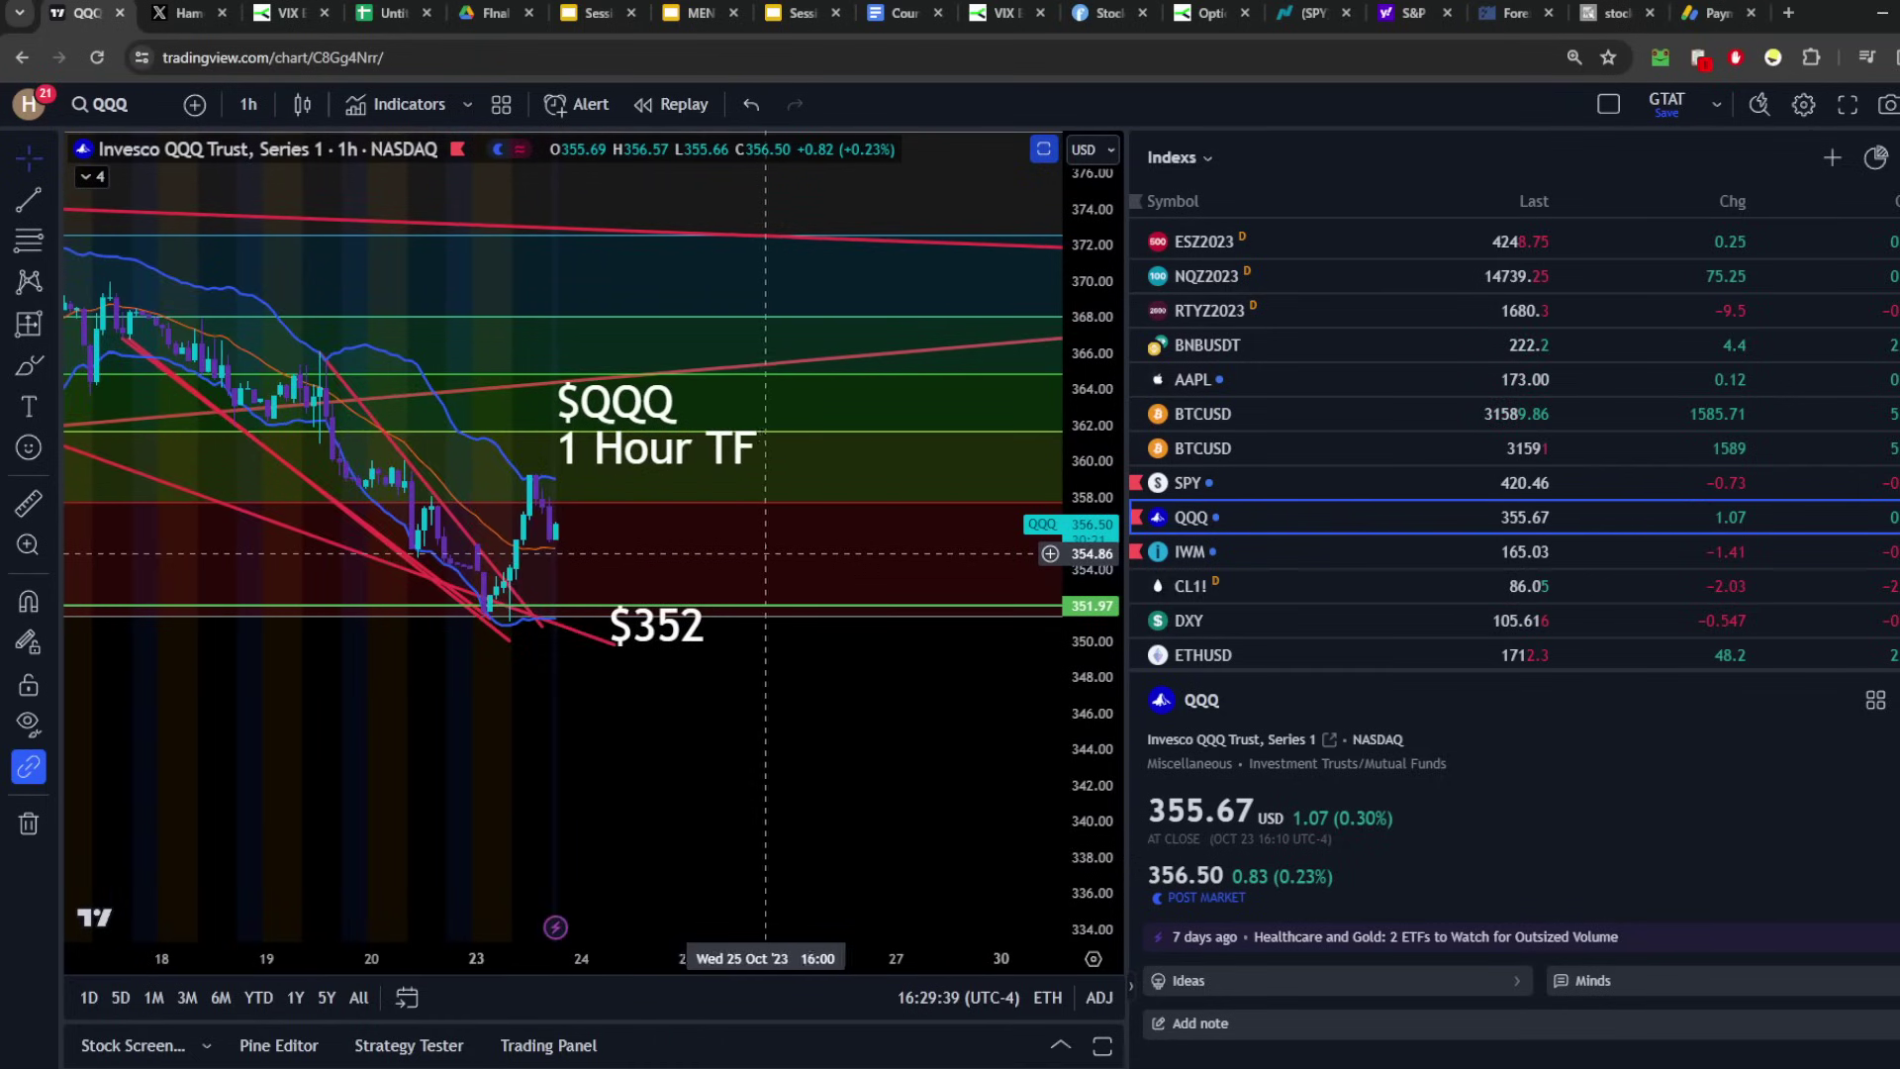
drag(765, 554, 978, 534)
click(28, 366)
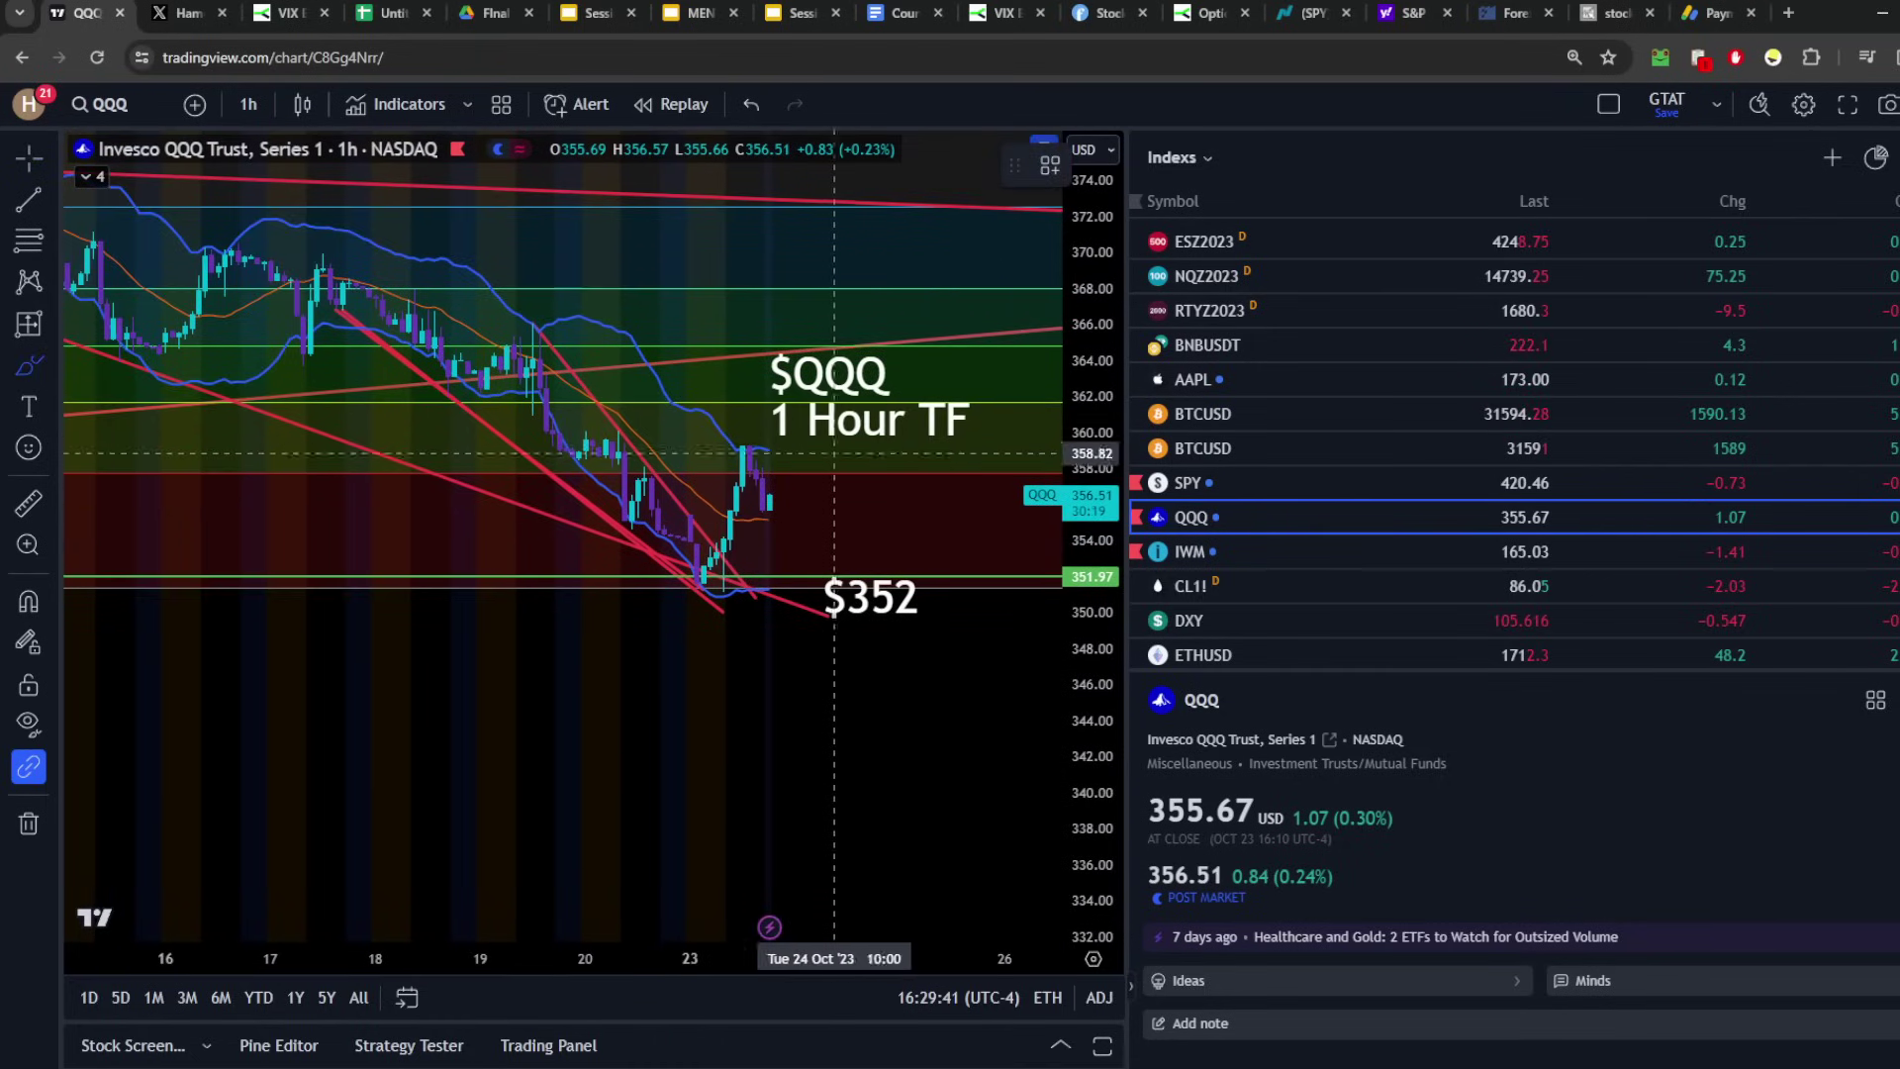
drag(939, 445, 939, 621)
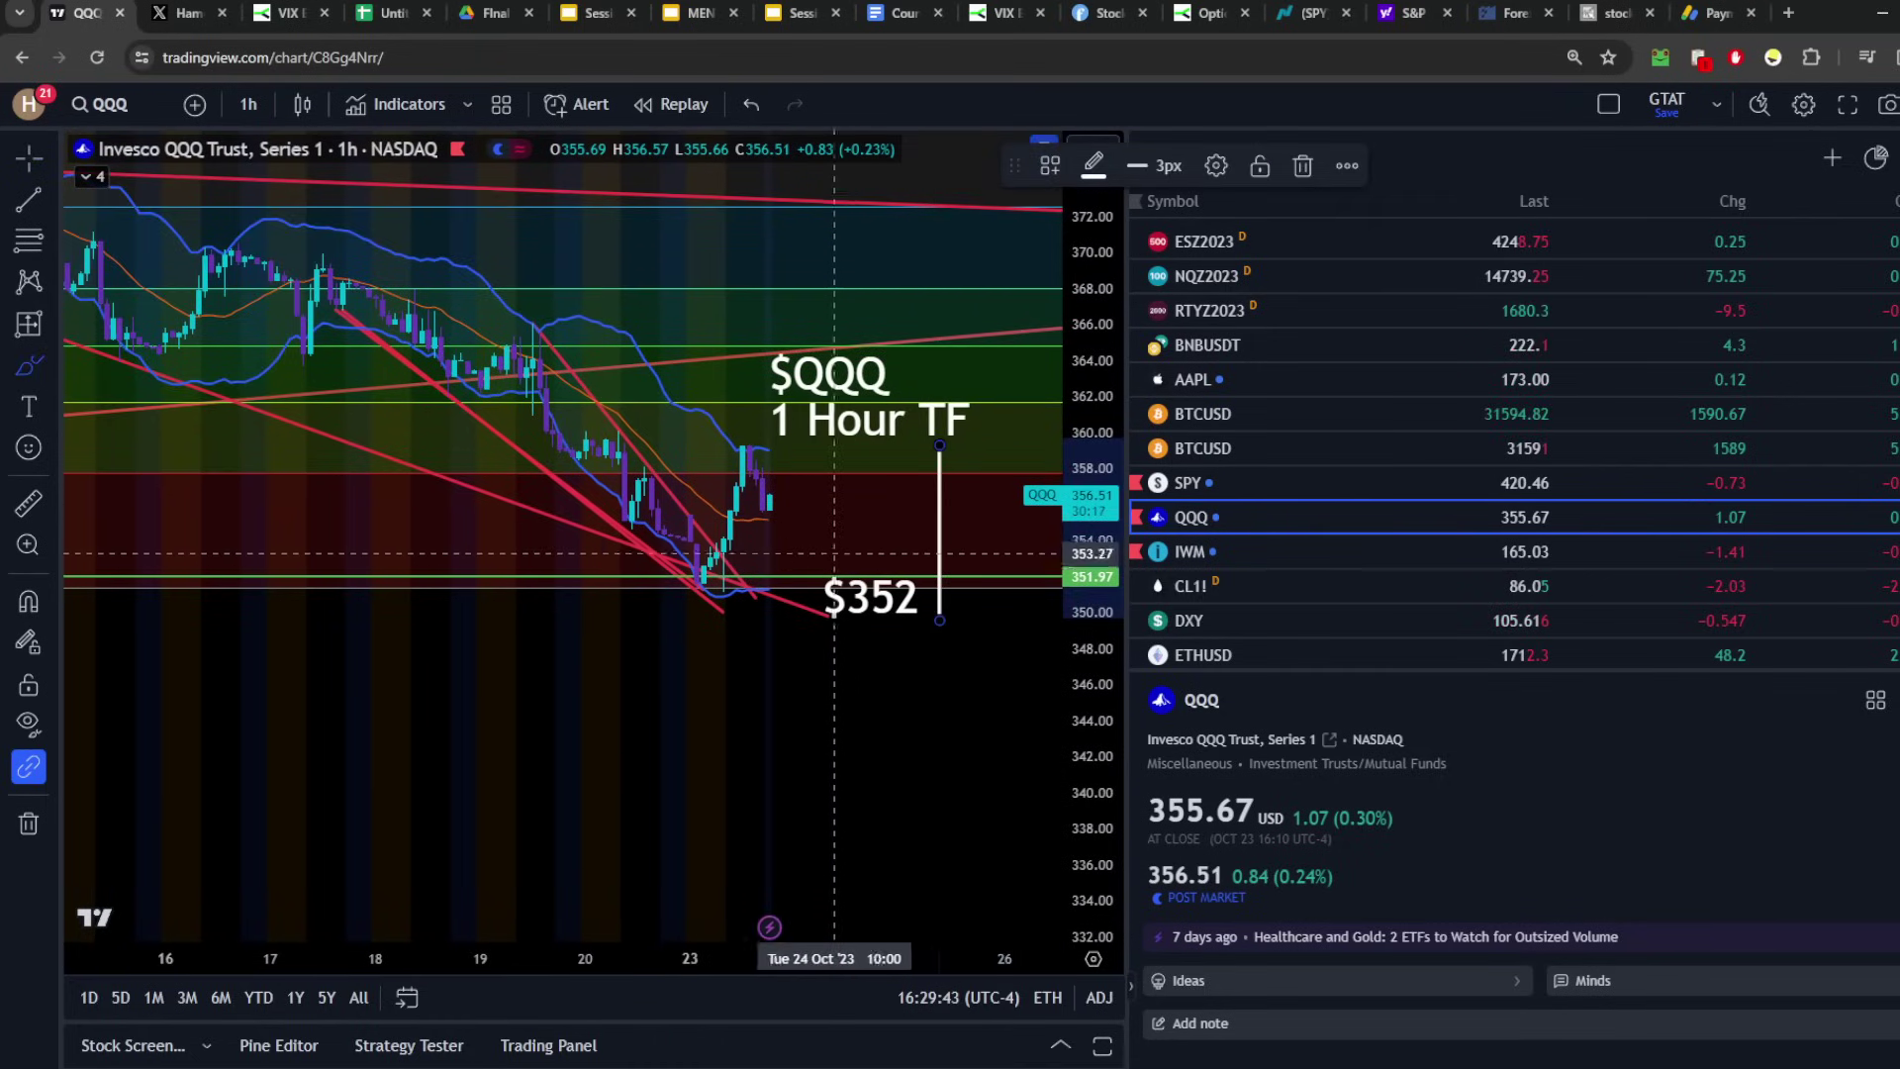
mouse_move(711, 580)
mouse_down()
mouse_move(791, 485)
mouse_move(853, 505)
mouse_move(913, 379)
mouse_up()
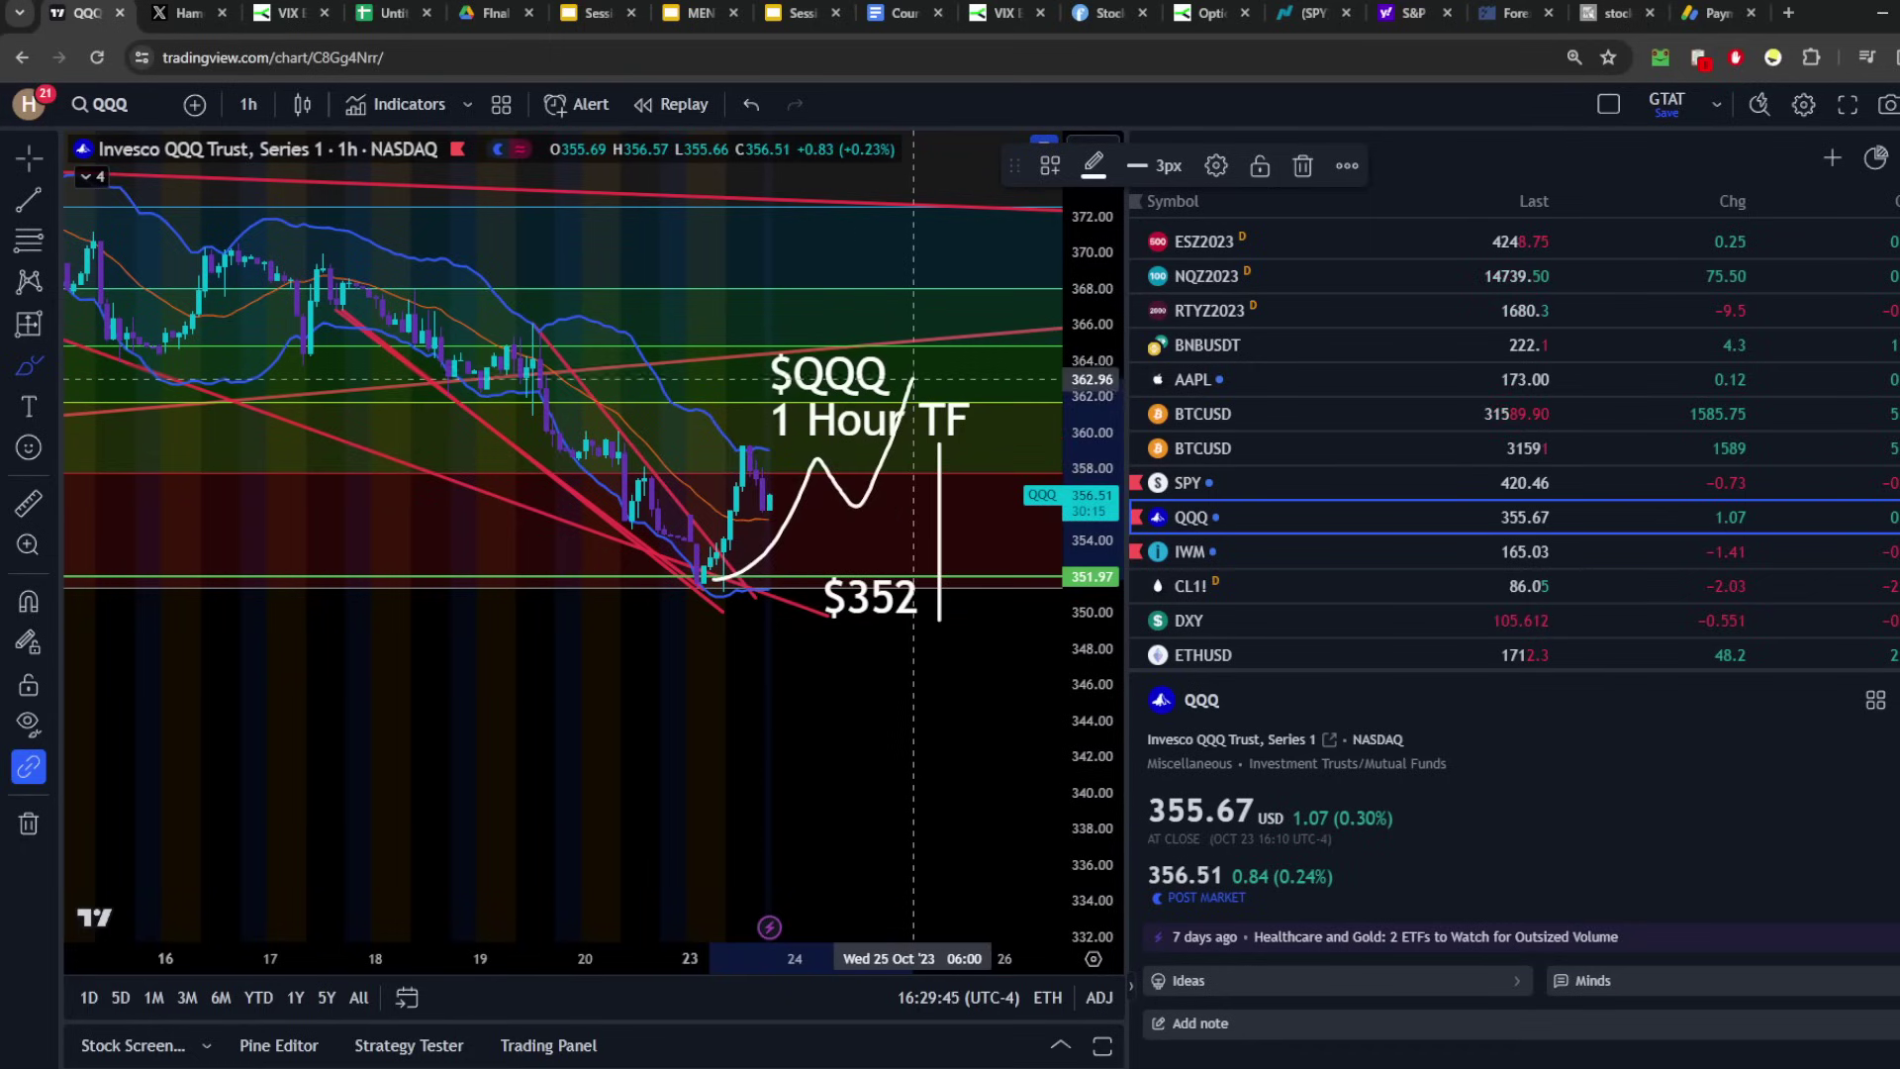